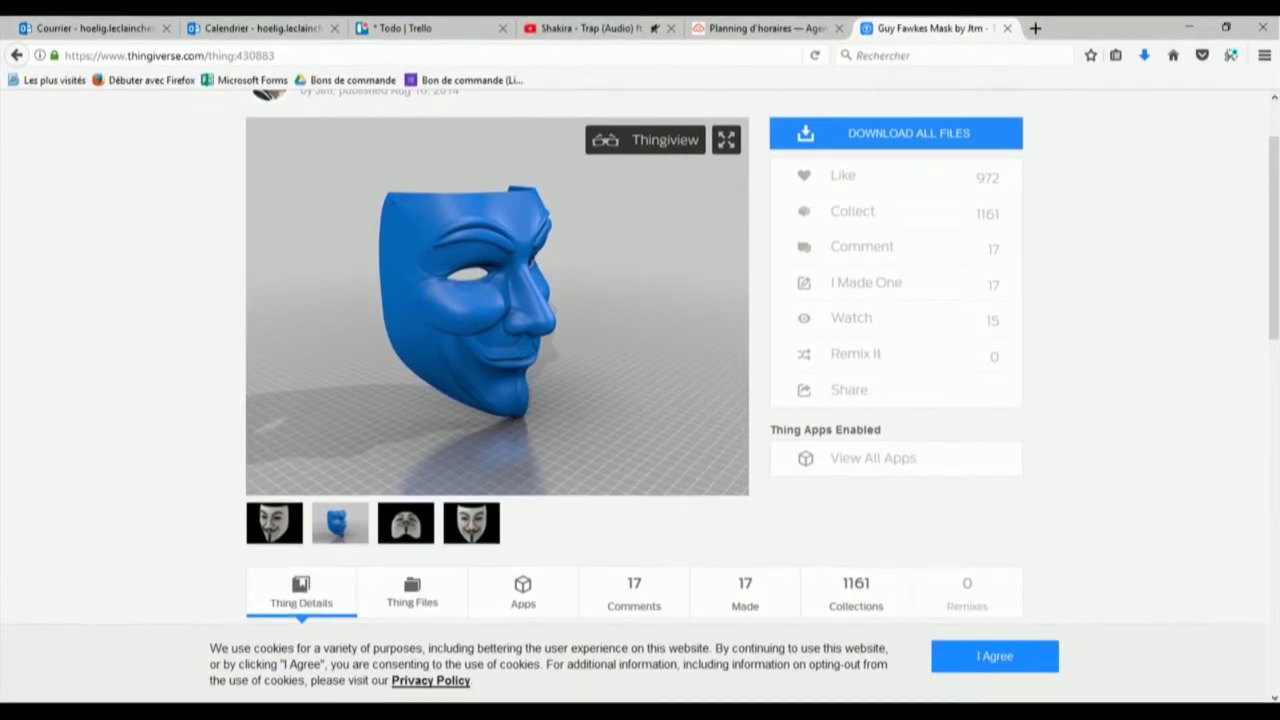
pyautogui.scroll(2, 828, 445)
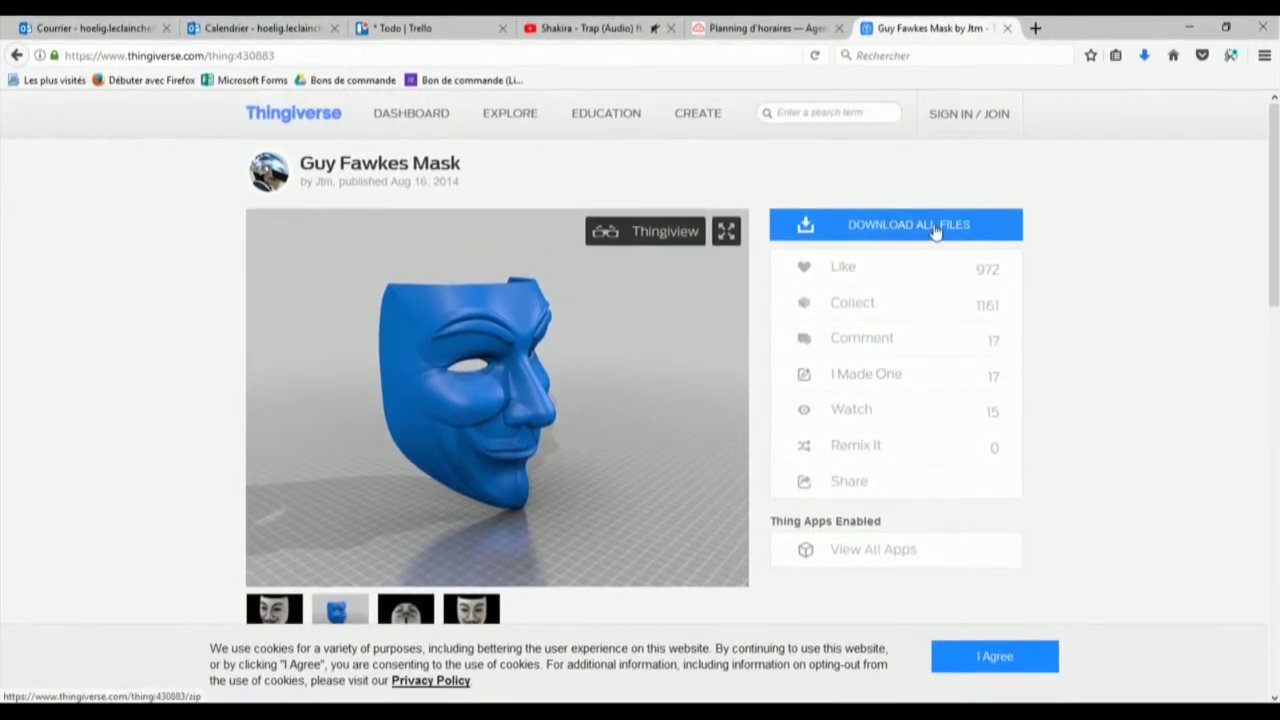
pyautogui.scroll(-5, 935, 229)
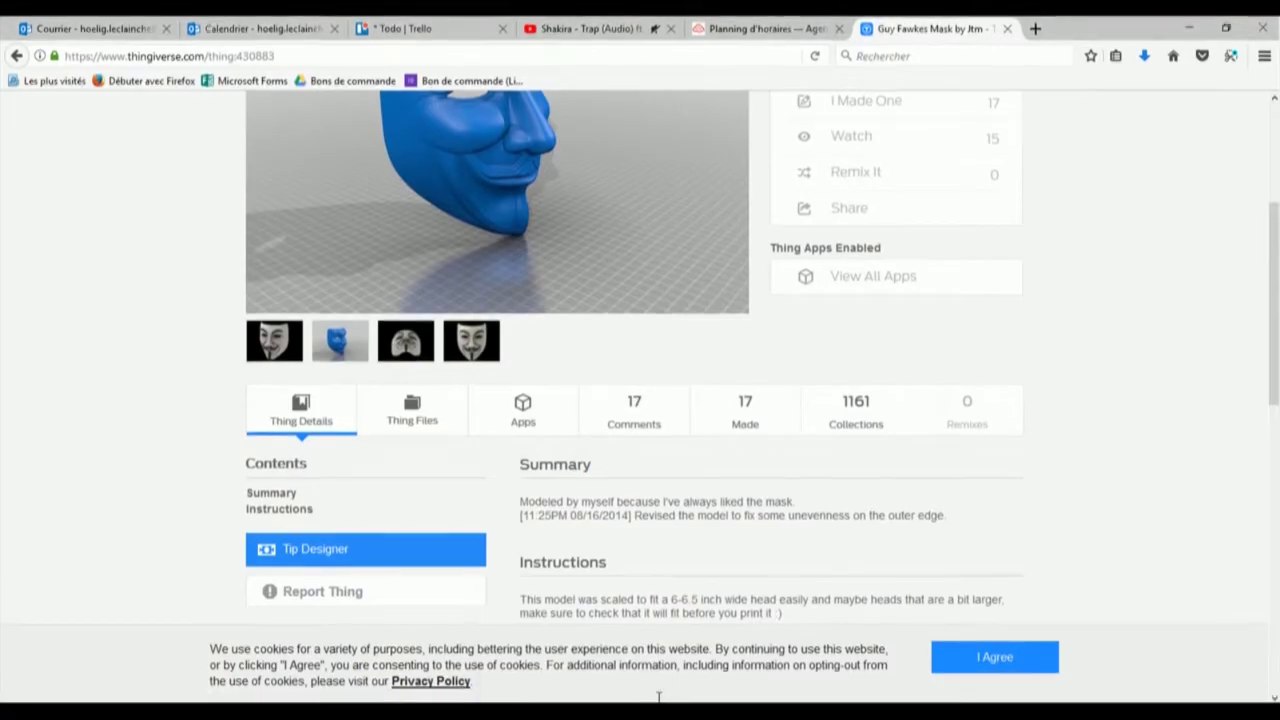
# Switch to Meshmixer and import Guy_Fawkes_v2.6.5.stl from the files folder inside Guy_Fawkes_Mask.
pyautogui.hotkey('alt', 'Tab')
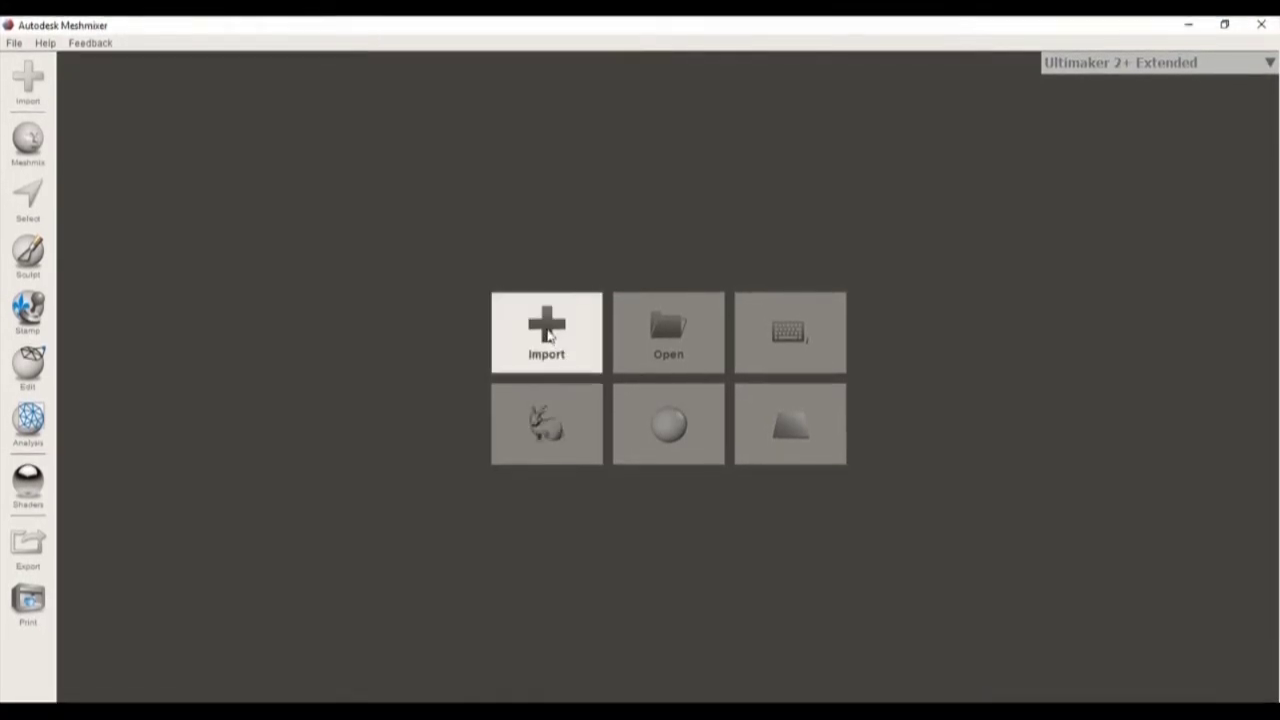
pyautogui.click(548, 336)
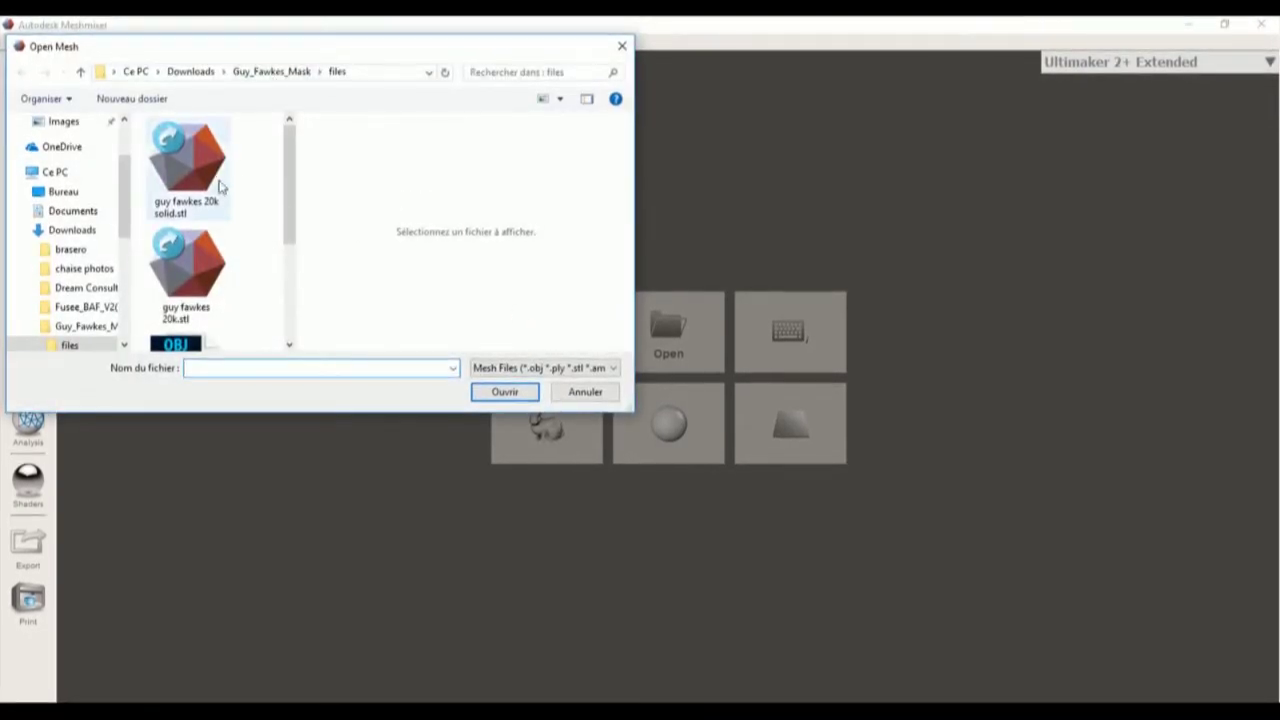
pyautogui.click(258, 72)
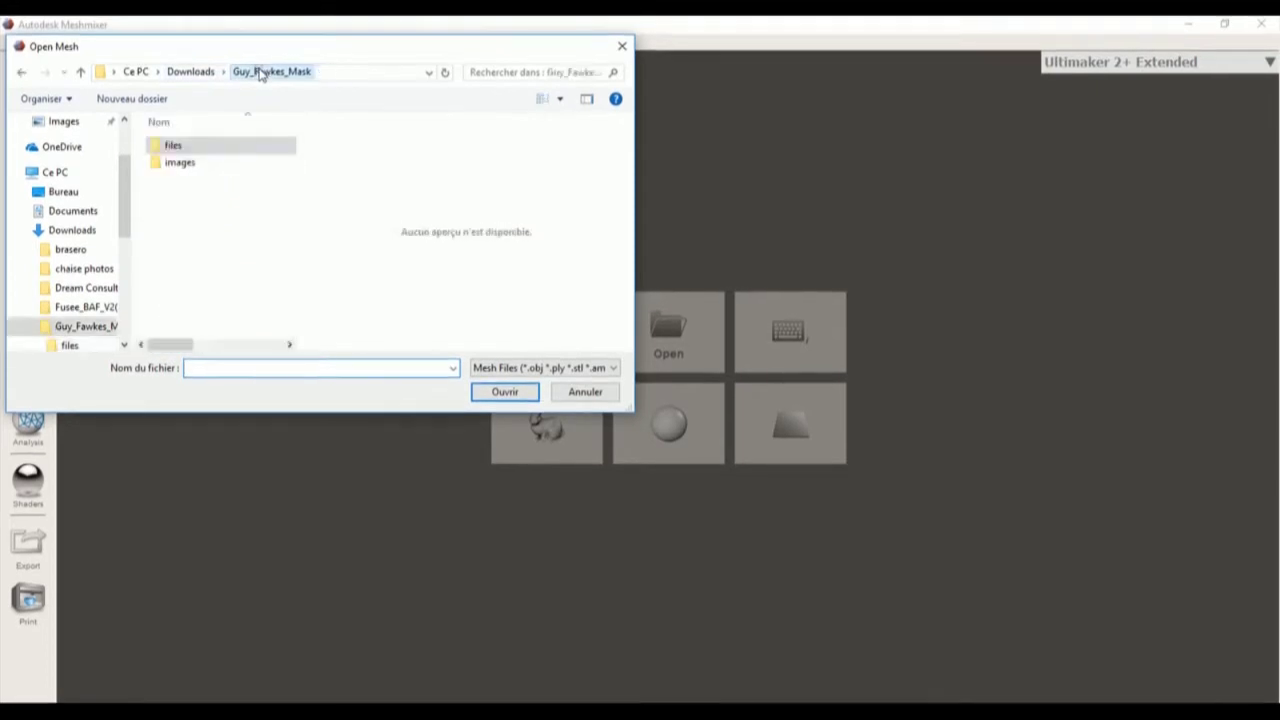
pyautogui.doubleClick(176, 146)
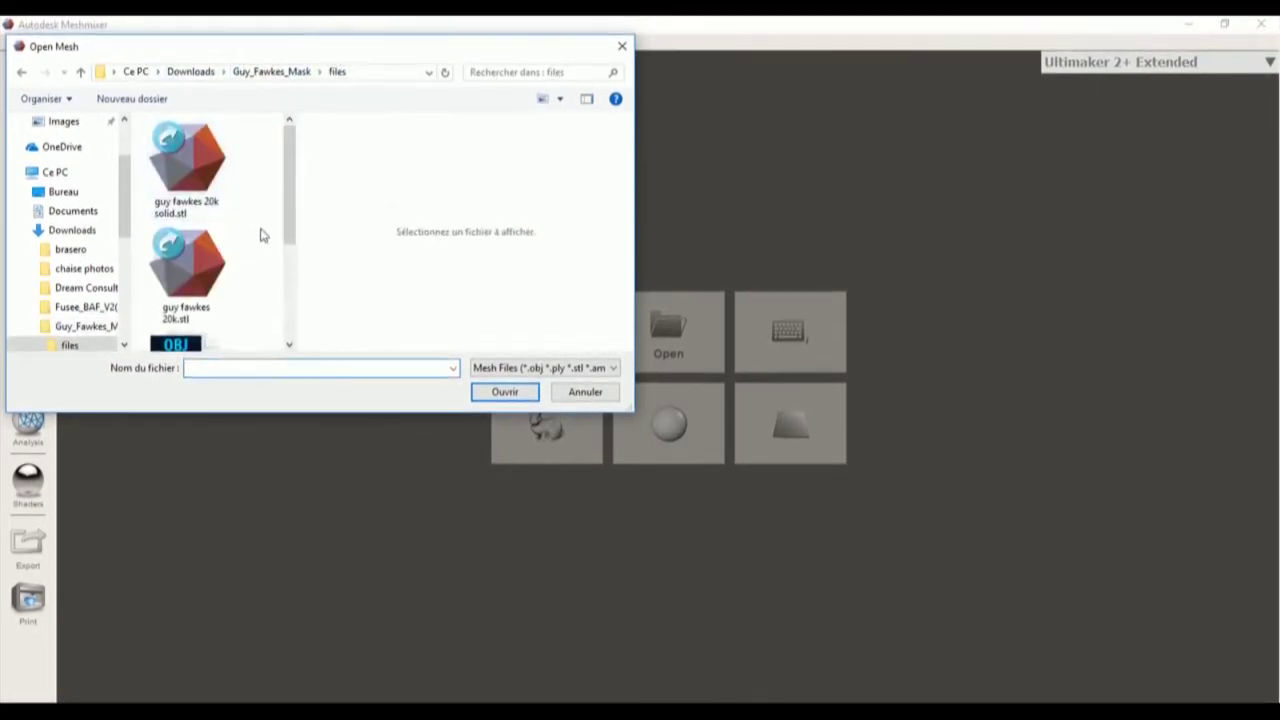
pyautogui.scroll(-3, 260, 234)
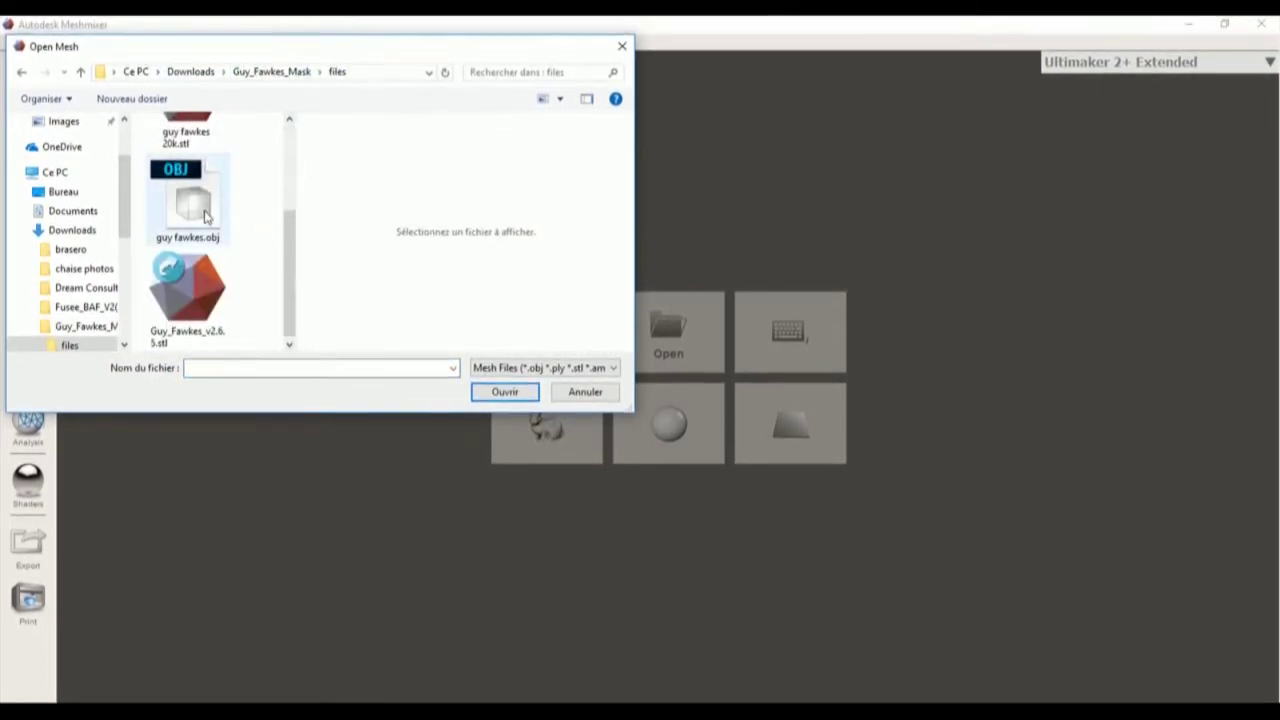
pyautogui.click(205, 287)
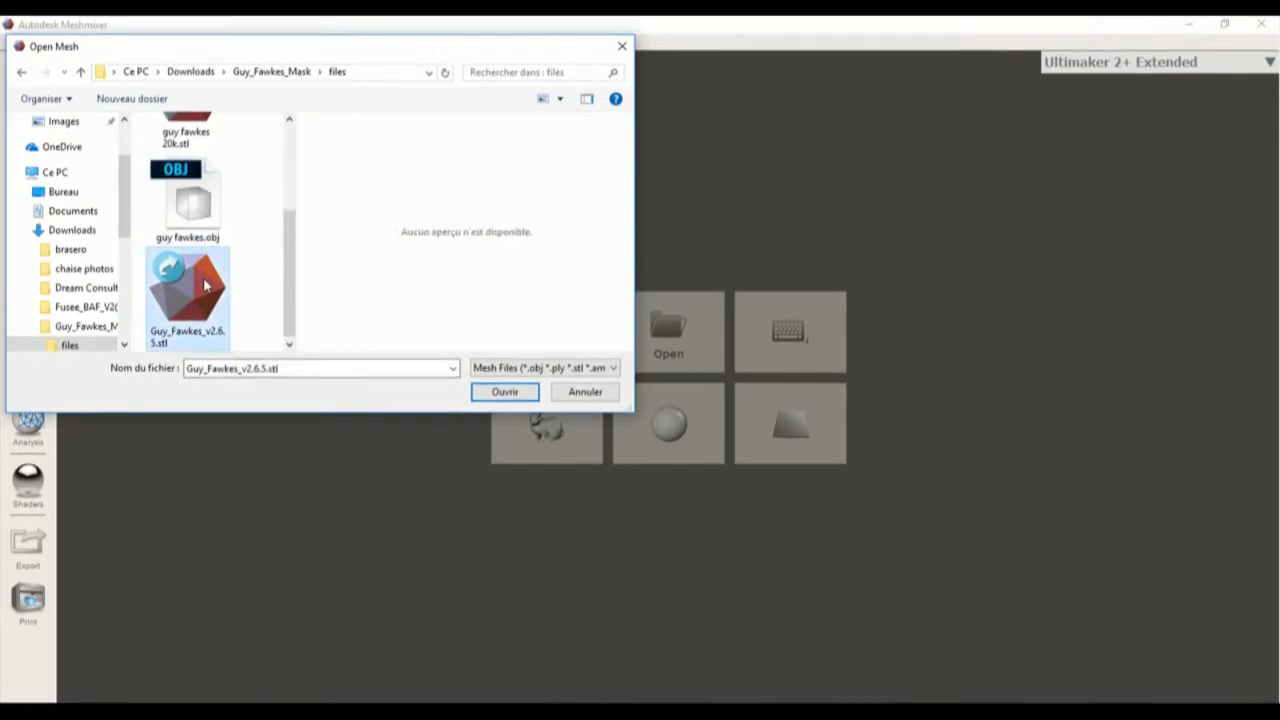
pyautogui.click(504, 393)
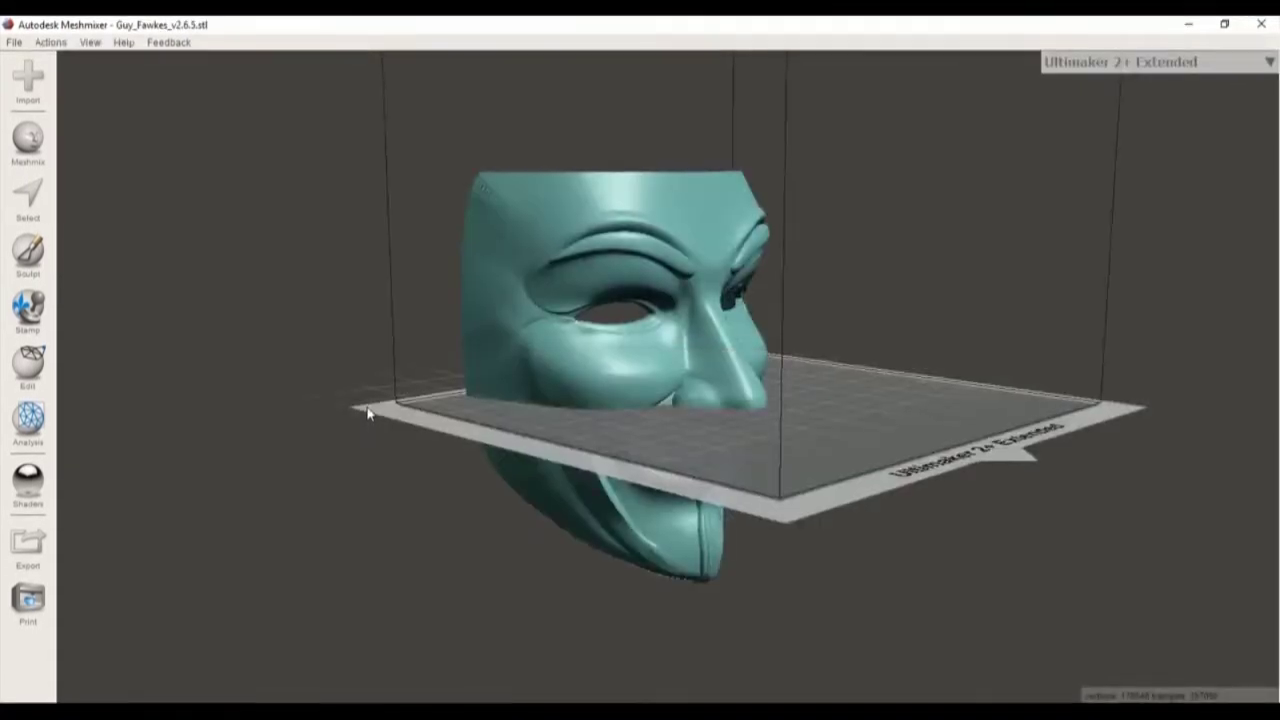
# Examine the imported mask's mesh detail around the nose and cheek, and its overall shape from the front and side.
pyautogui.scroll(5, 619, 276)
pyautogui.scroll(10, 611, 258)
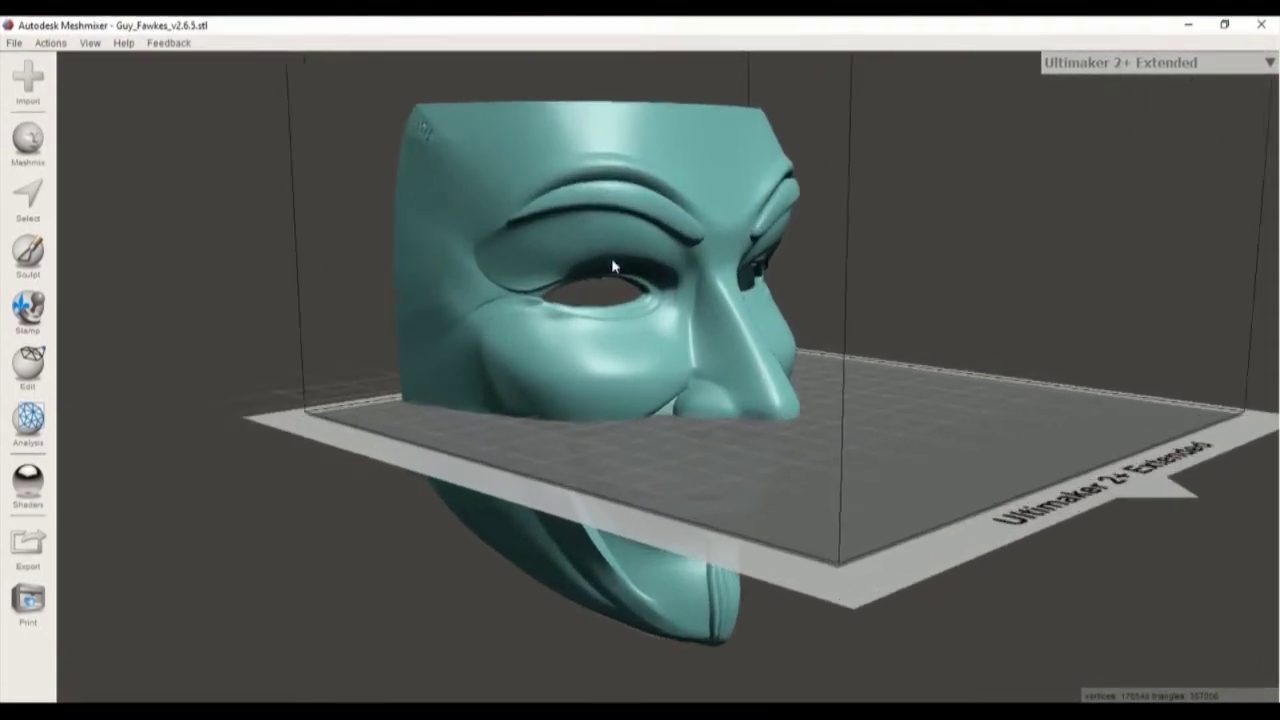
pyautogui.scroll(10, 612, 268)
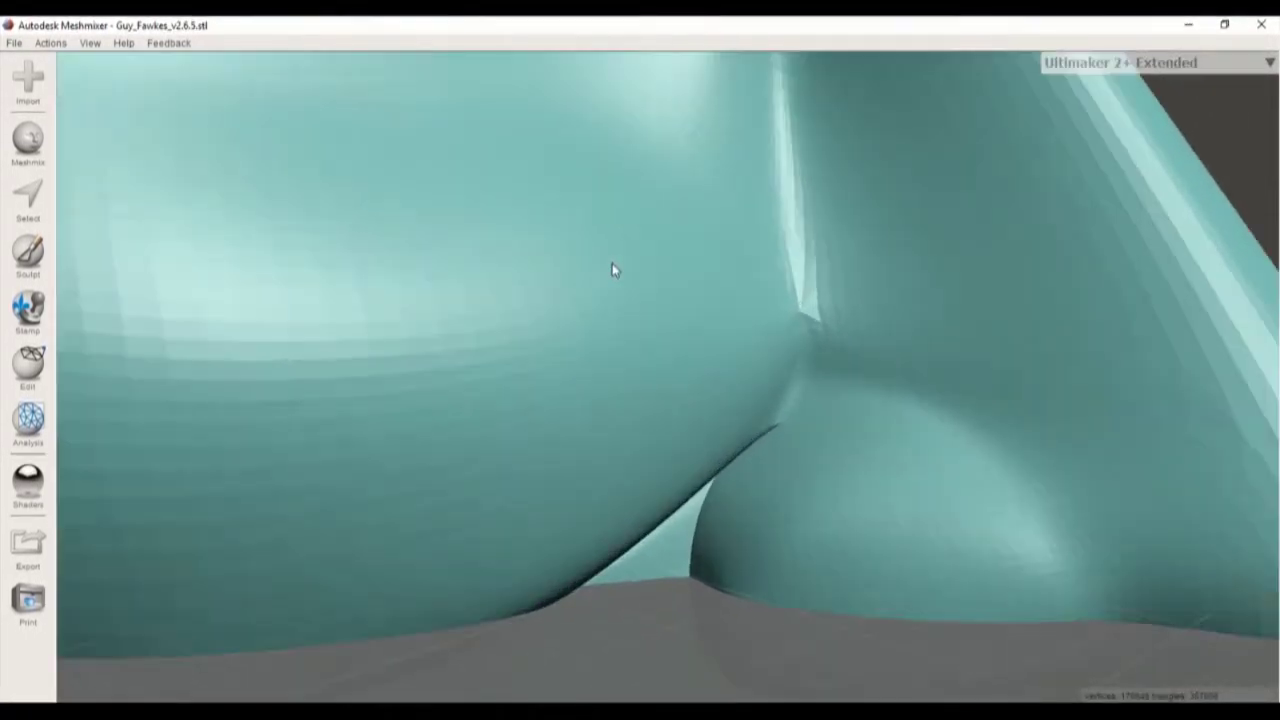
pyautogui.scroll(2, 613, 268)
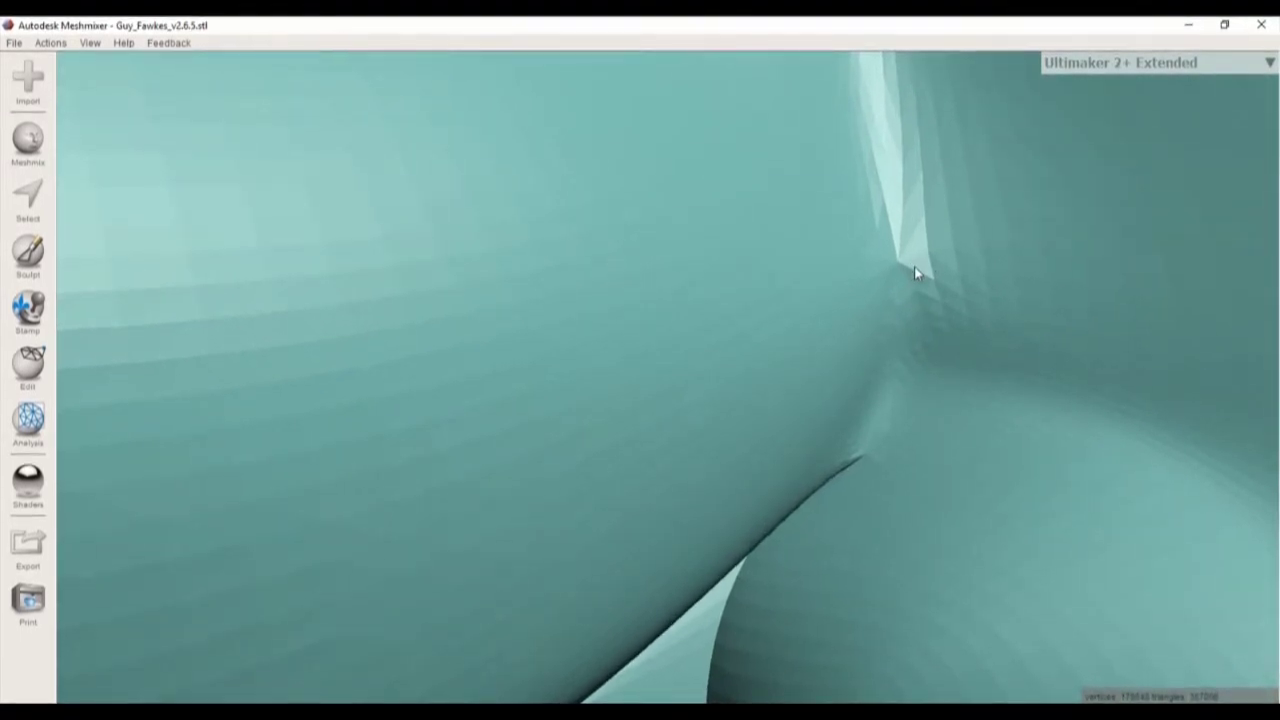
pyautogui.scroll(-8, 912, 271)
pyautogui.scroll(-6, 914, 266)
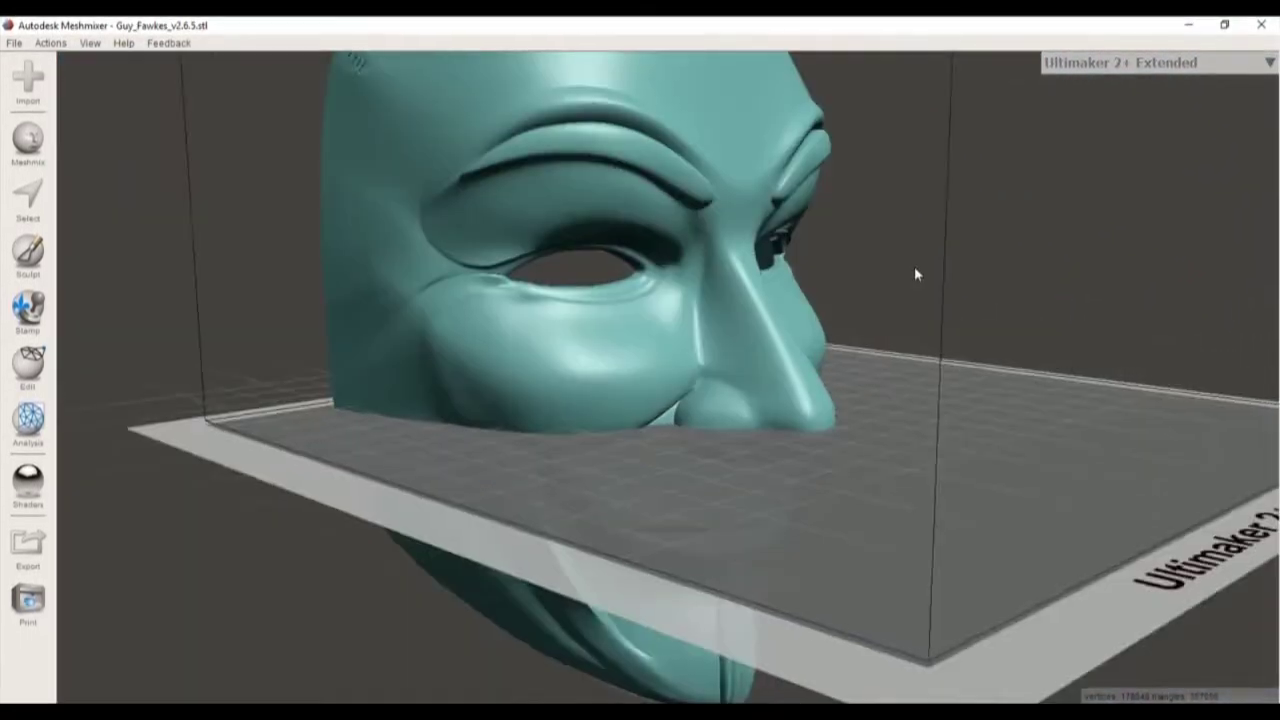
pyautogui.moveTo(919, 278); pyautogui.dragTo(825, 258, button='right')
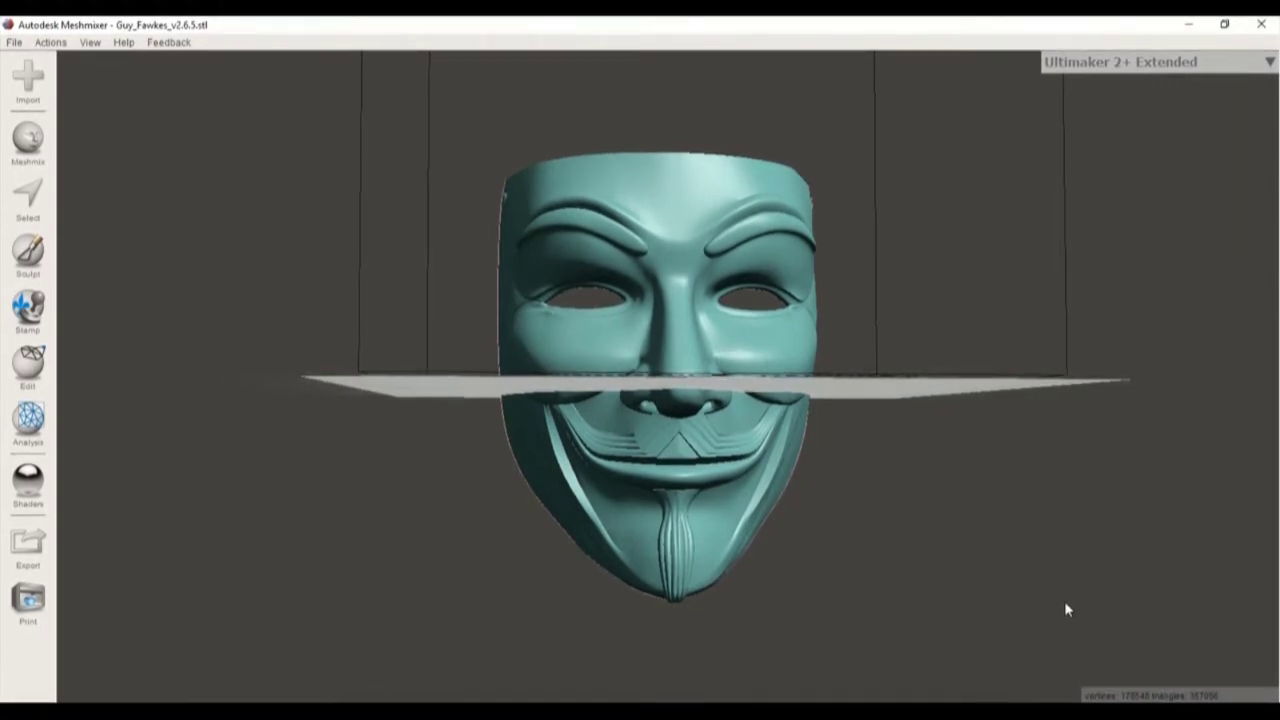
pyautogui.moveTo(453, 510); pyautogui.dragTo(563, 521, button='right')
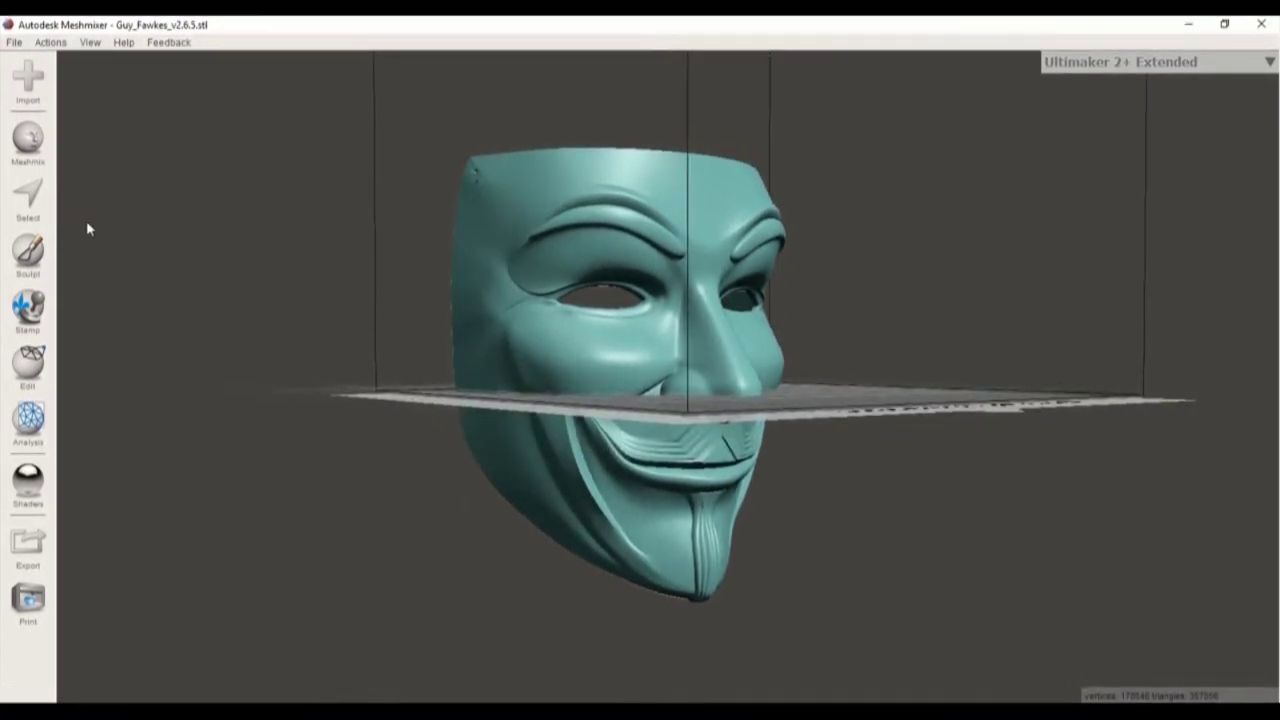
# Select the entire mask mesh and reduce it to a triangle budget of 30000 with the Shape Preserving type.
pyautogui.click(29, 198)
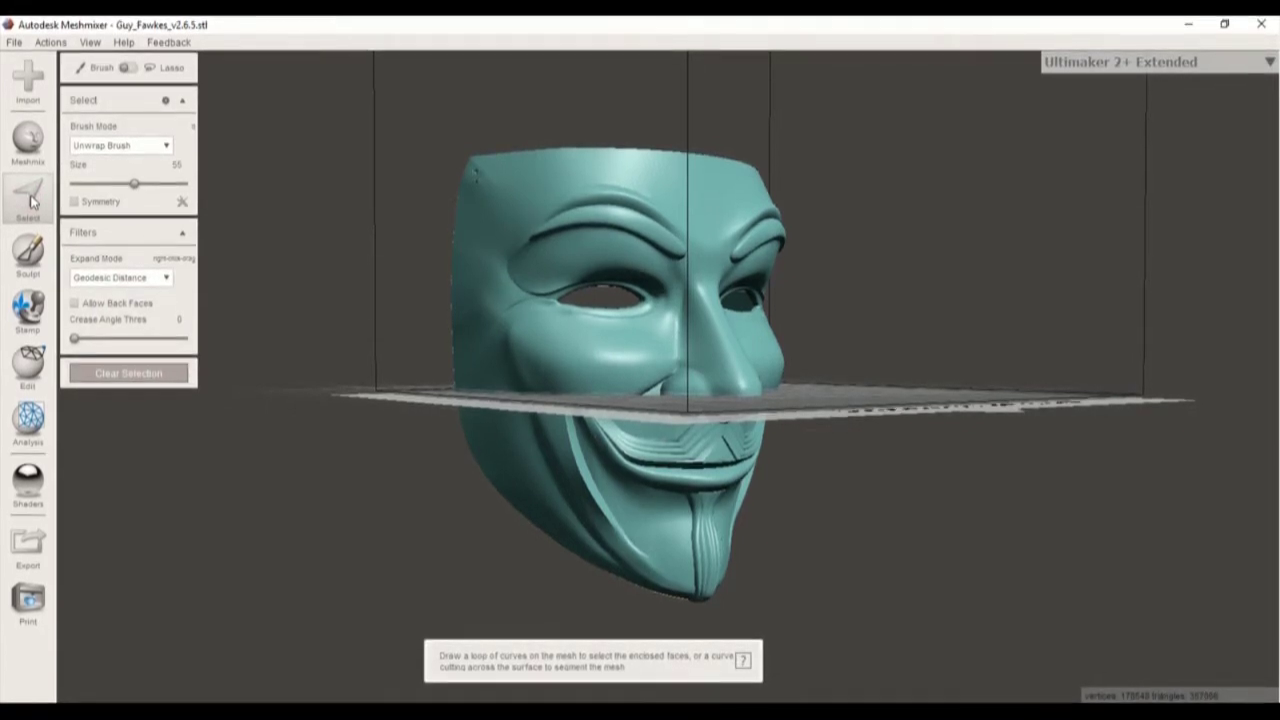
pyautogui.hotkey('ctrl', 'a')
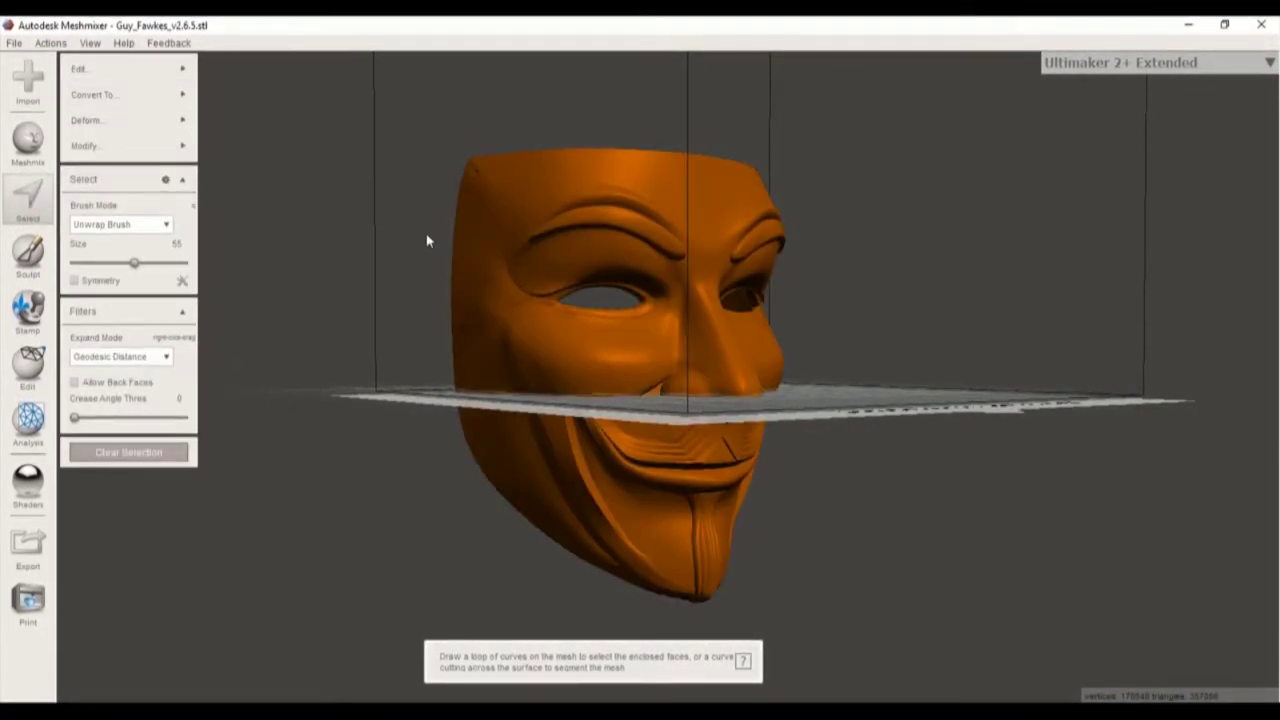
pyautogui.moveTo(145, 70)
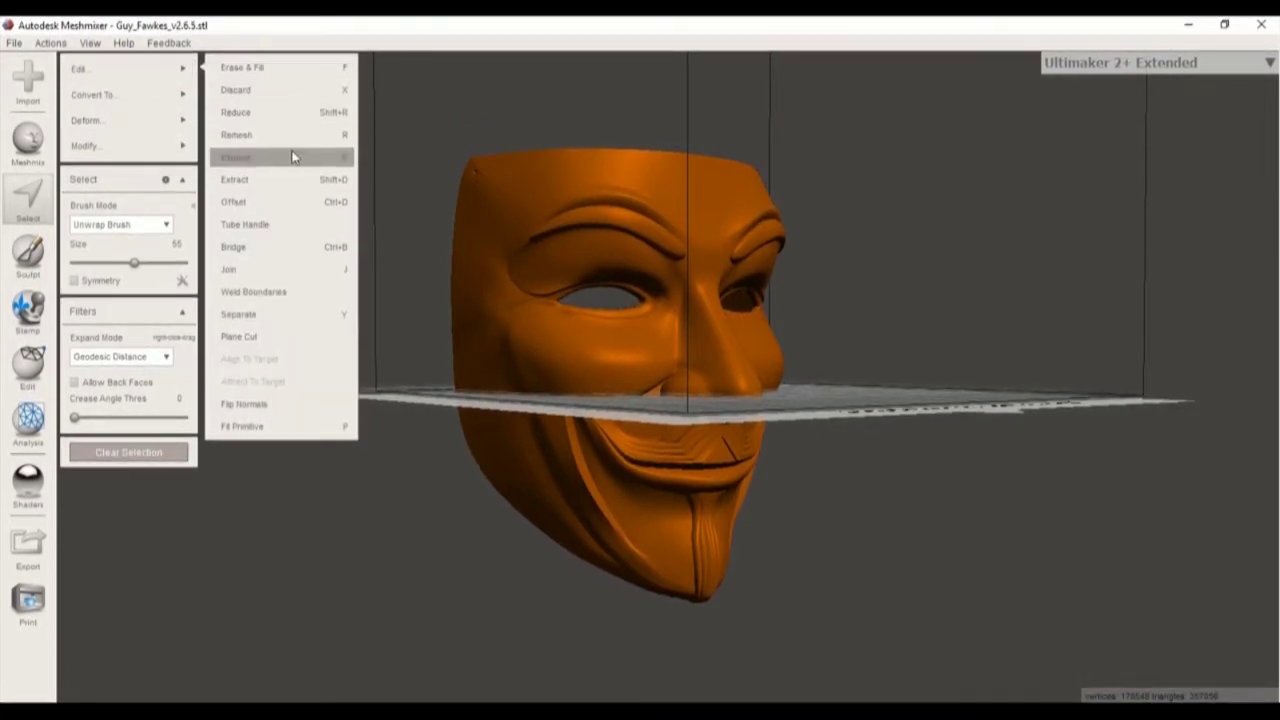
pyautogui.click(290, 114)
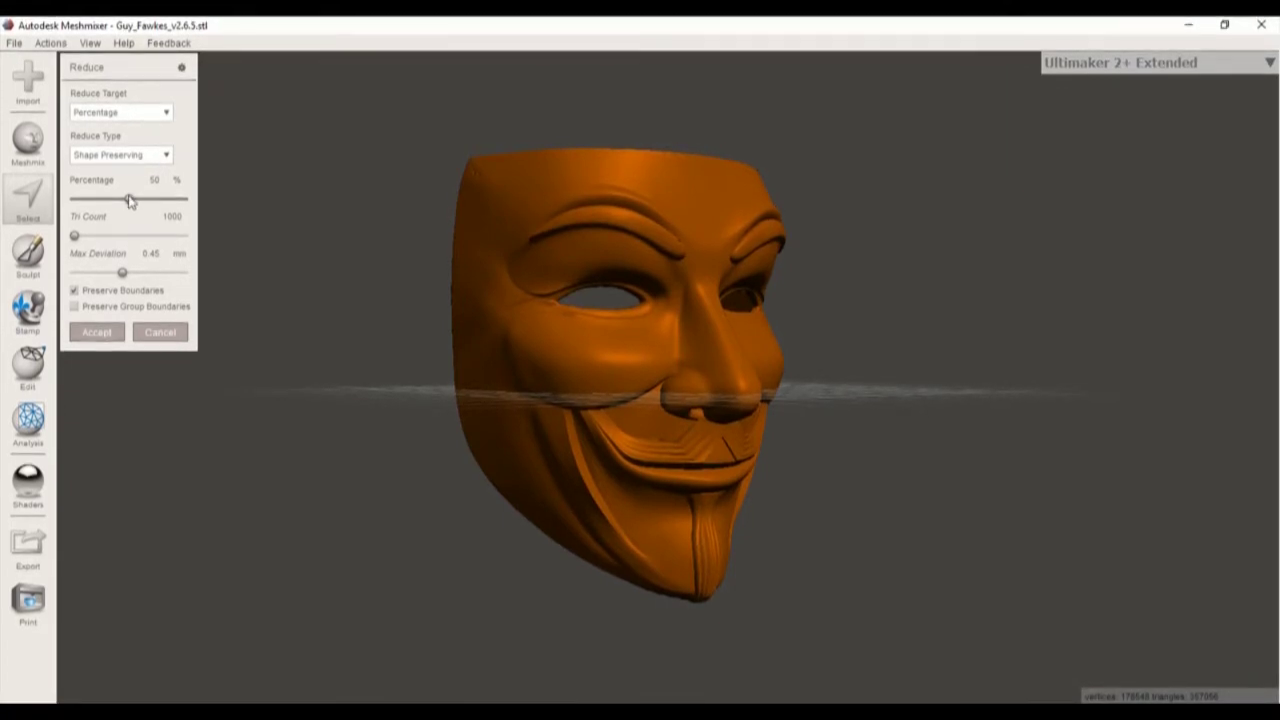
pyautogui.click(166, 114)
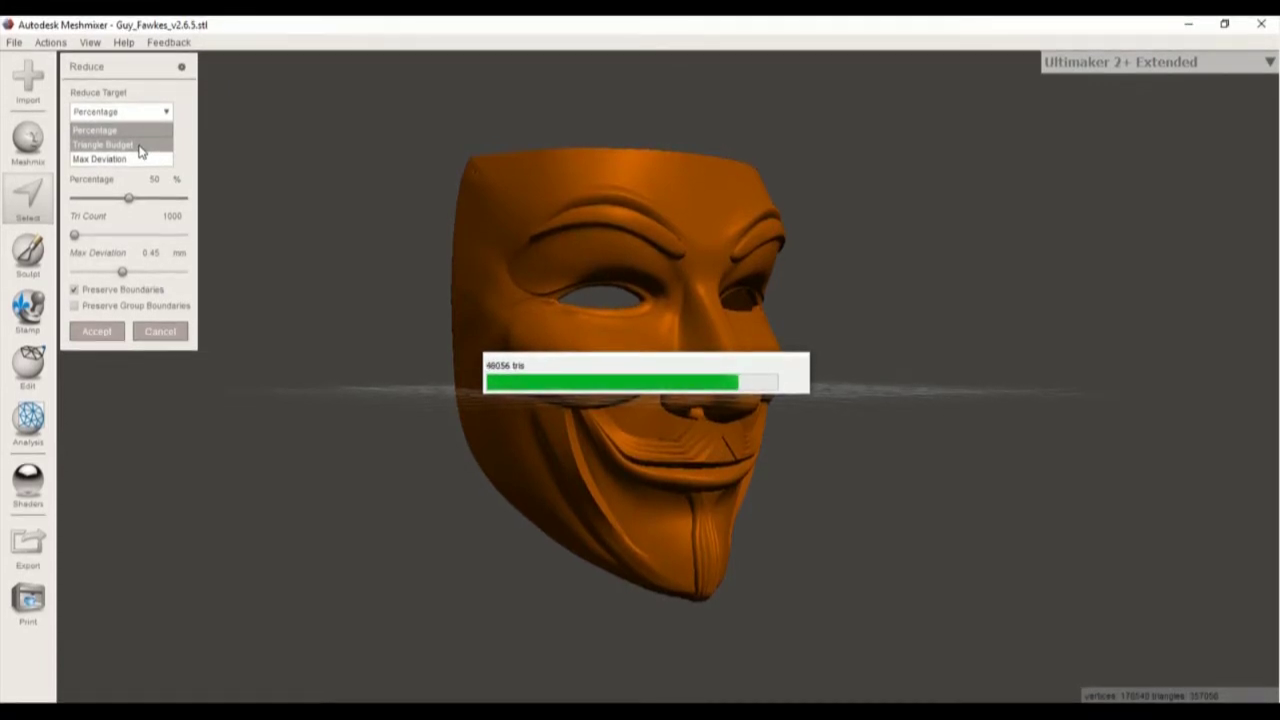
pyautogui.click(140, 148)
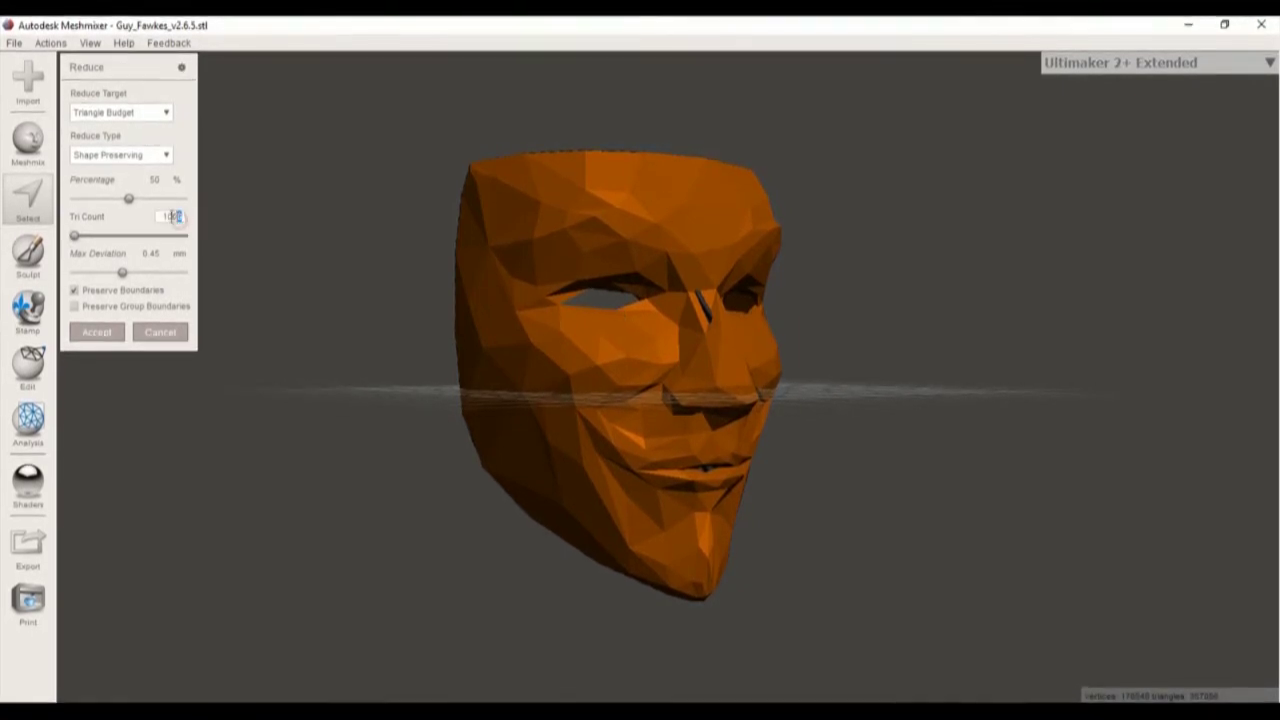
pyautogui.click(167, 216)
pyautogui.press('BackSpace')
pyautogui.write('30')
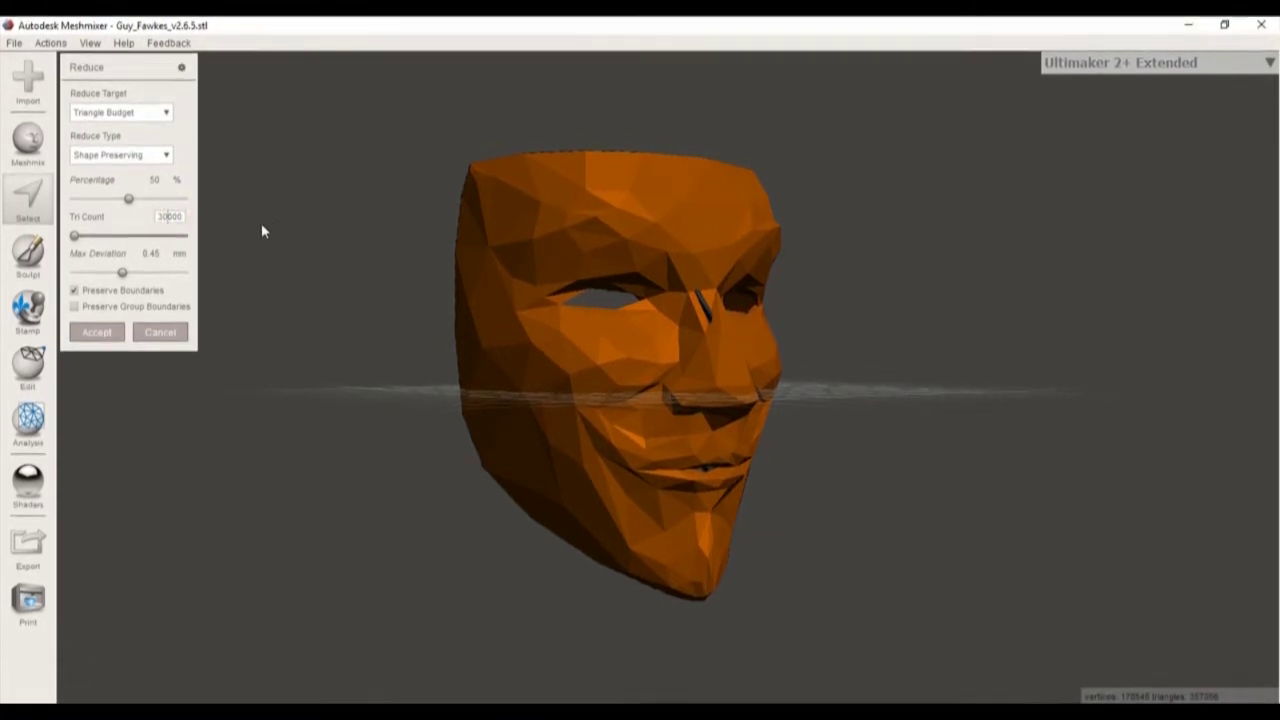
pyautogui.click(128, 155)
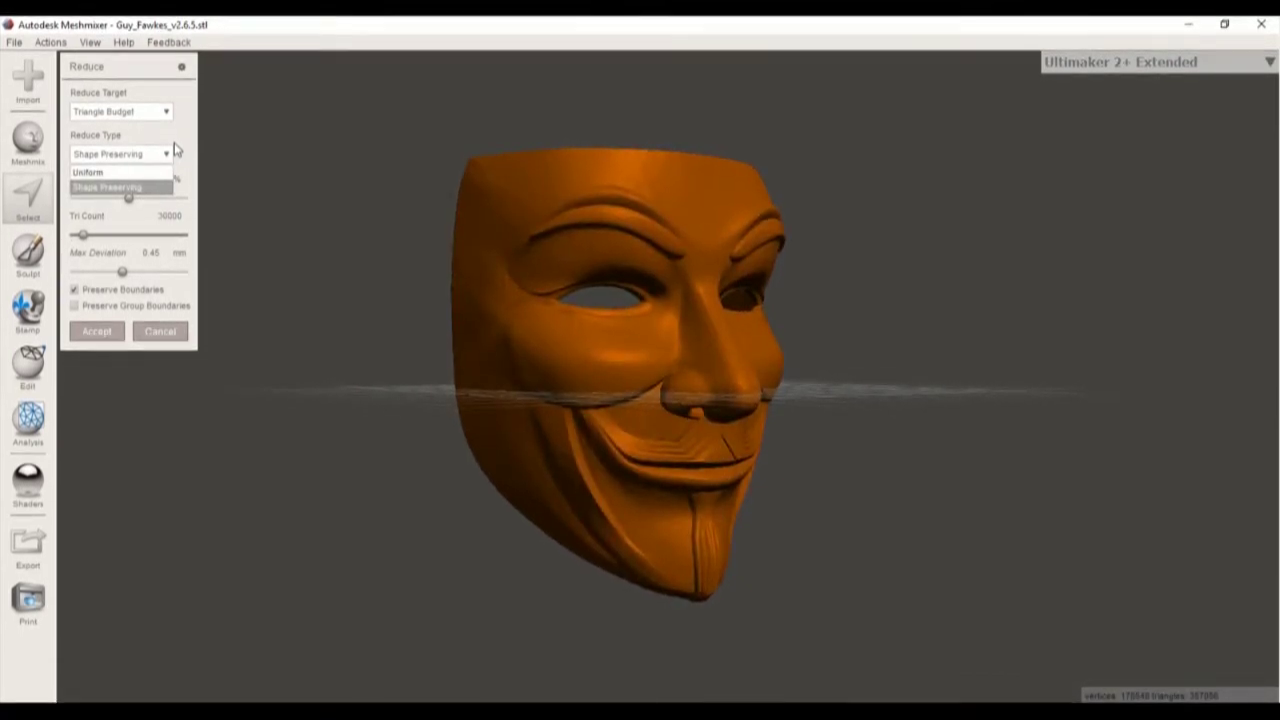
pyautogui.click(98, 337)
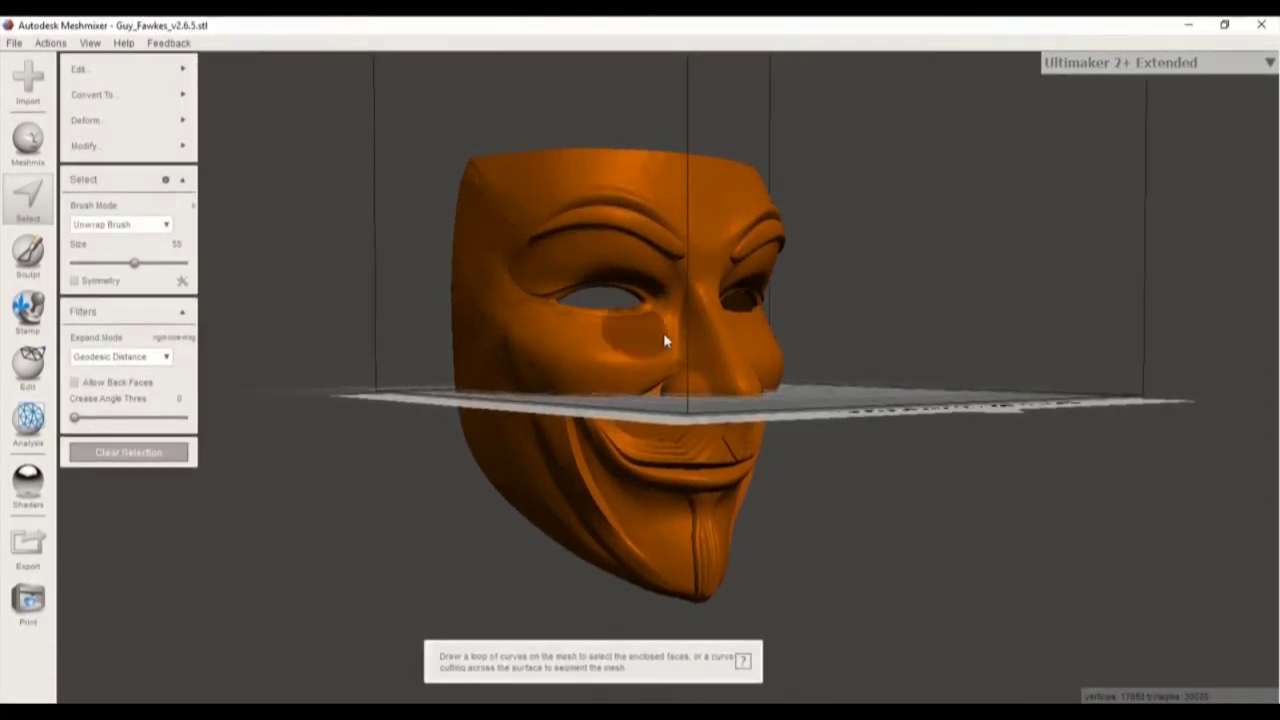
# Inspect the reduced mesh up close around the nose and cheek for loss of detail.
pyautogui.scroll(-3, 665, 335)
pyautogui.scroll(6, 667, 338)
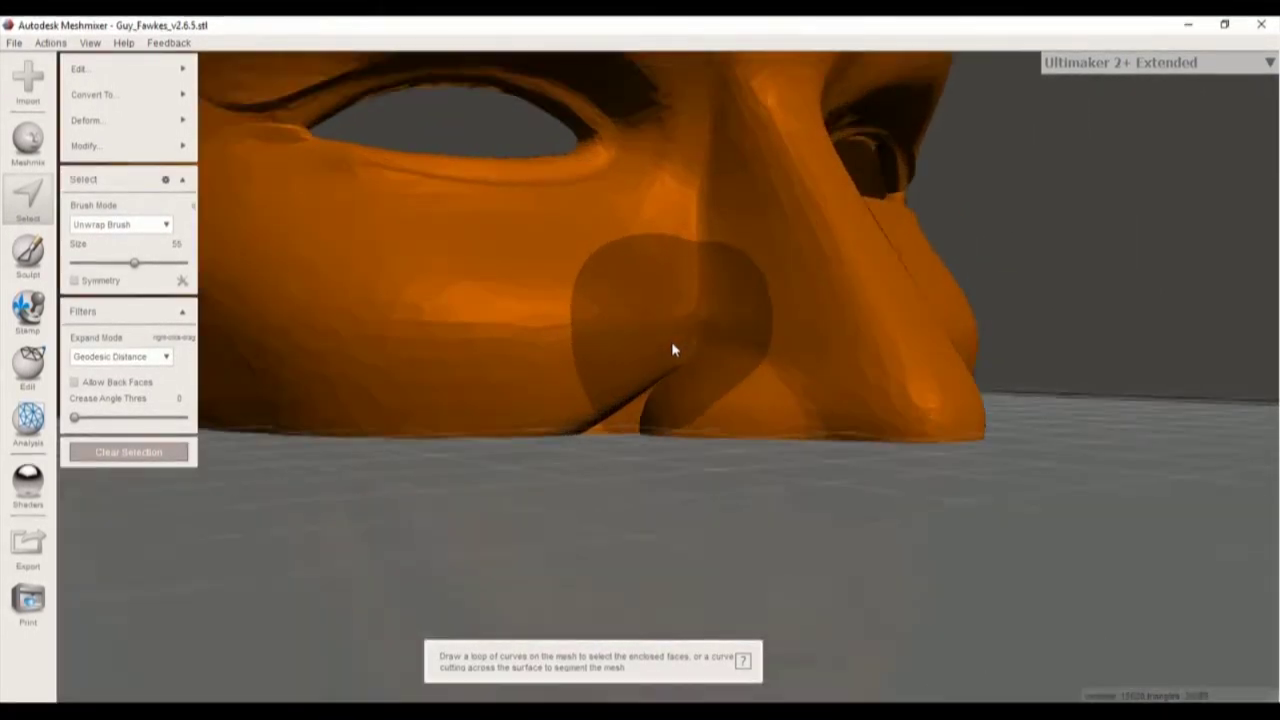
pyautogui.scroll(3, 684, 345)
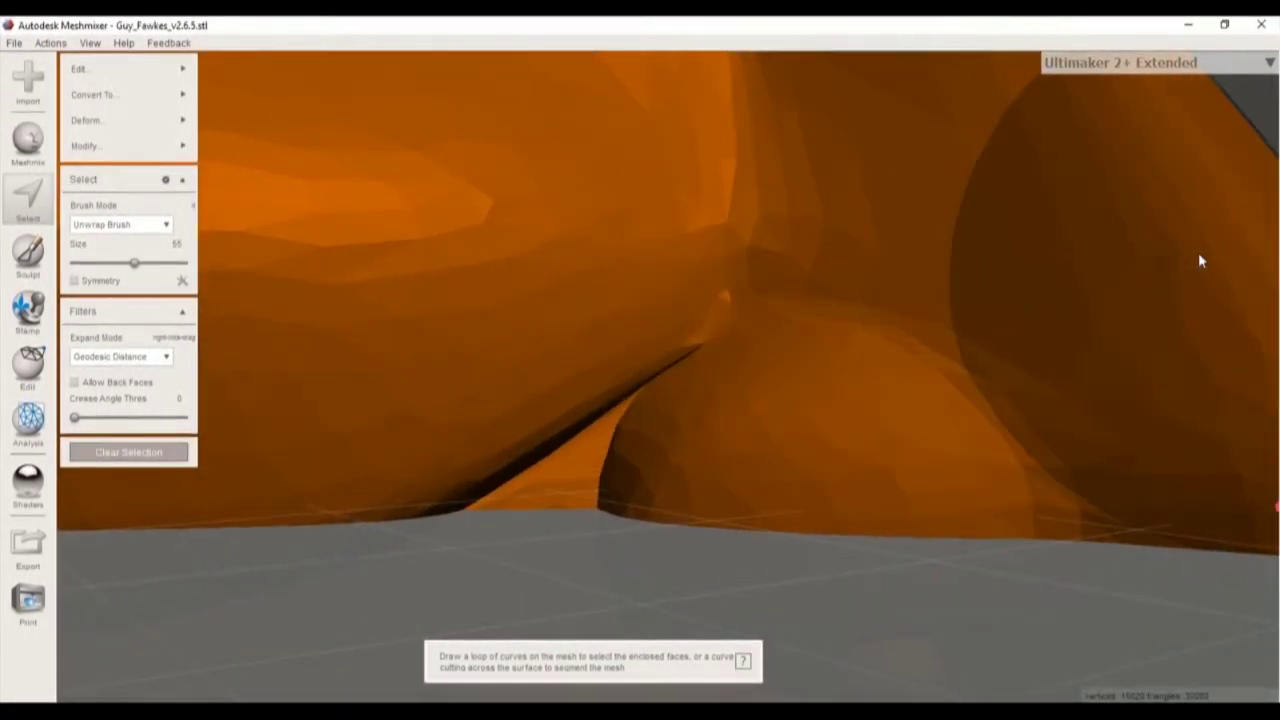
pyautogui.scroll(-3, 1023, 261)
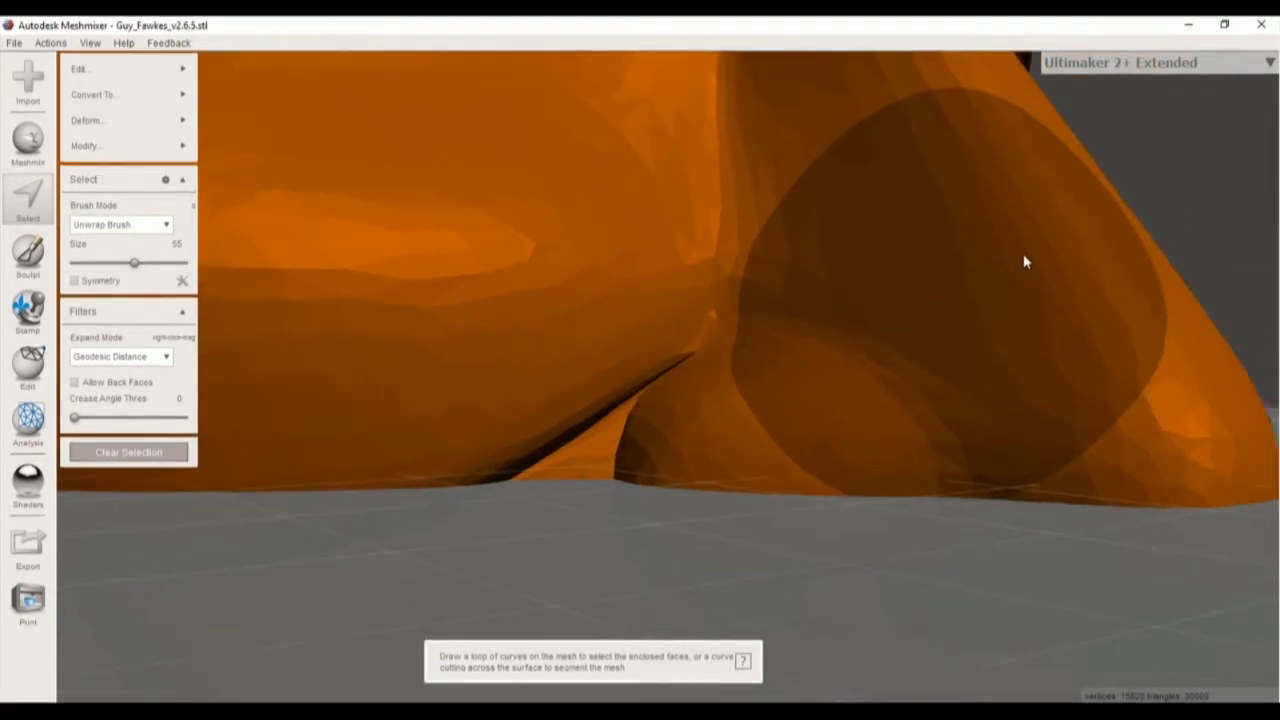
pyautogui.scroll(-5, 1023, 253)
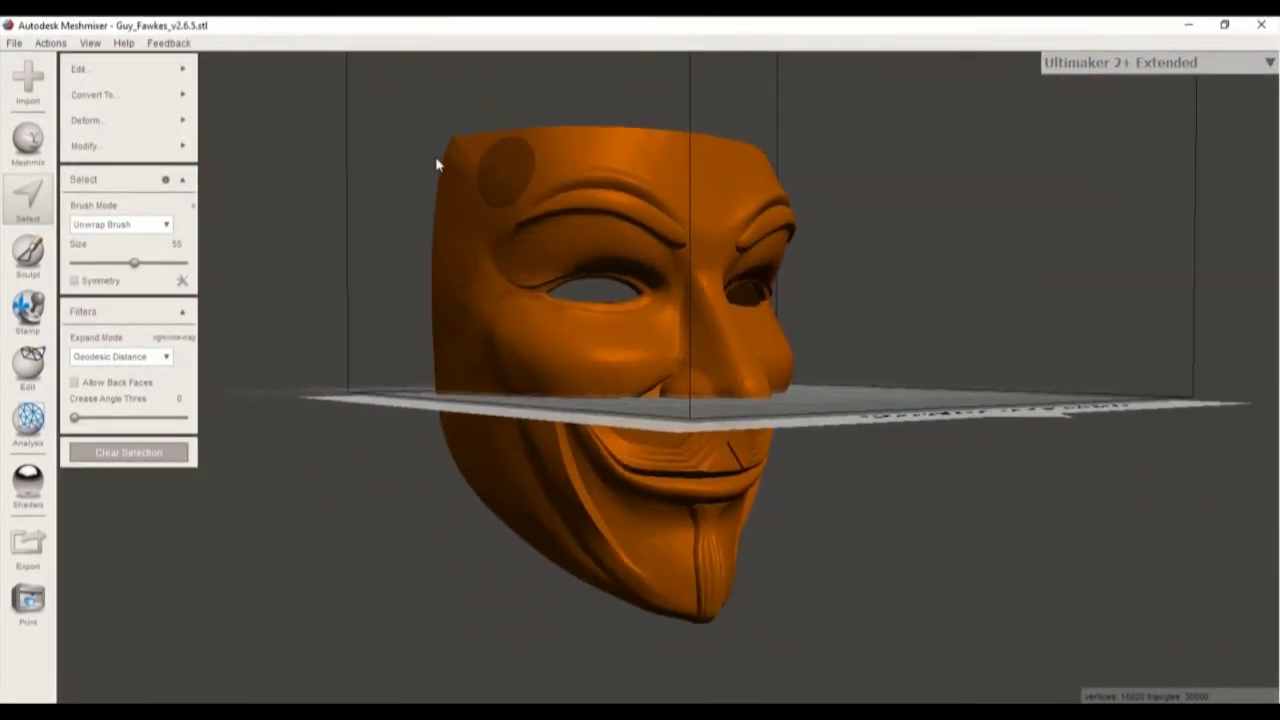
# Export the reduced mesh to the files folder in STL ASCII format as "guy fawkes 30k".
pyautogui.moveTo(105, 91)
pyautogui.click(14, 42)
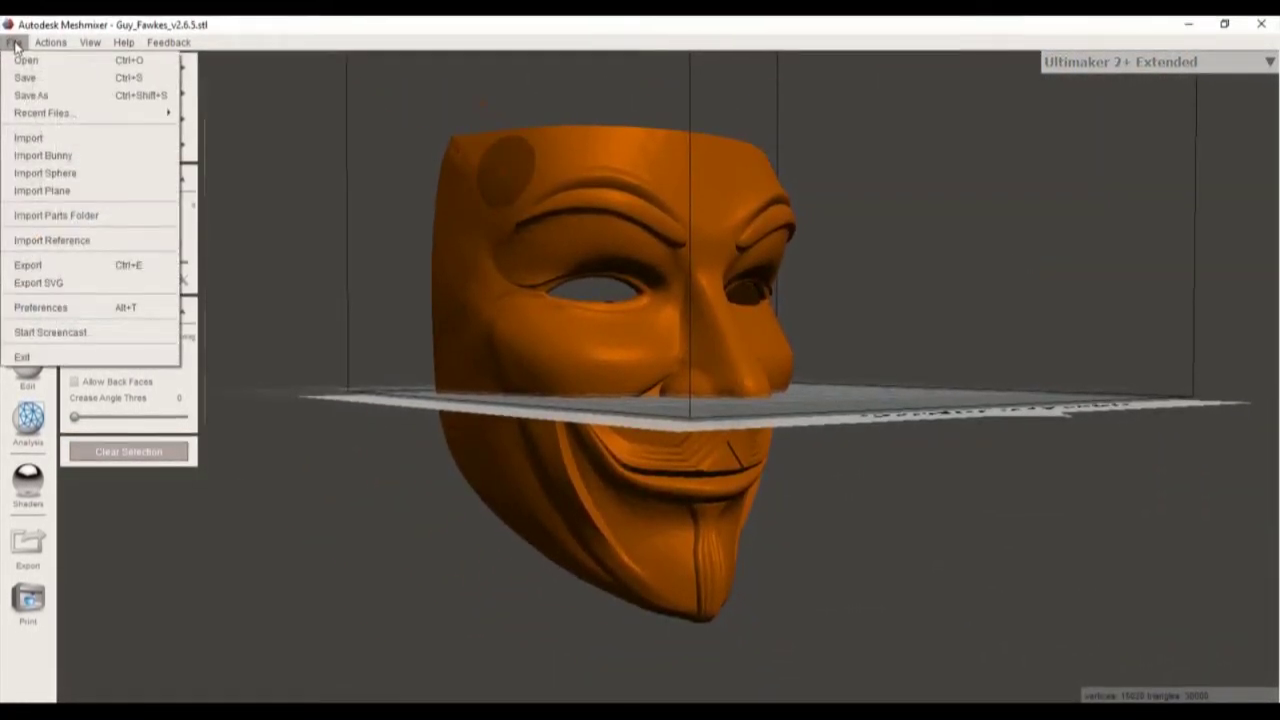
pyautogui.click(22, 266)
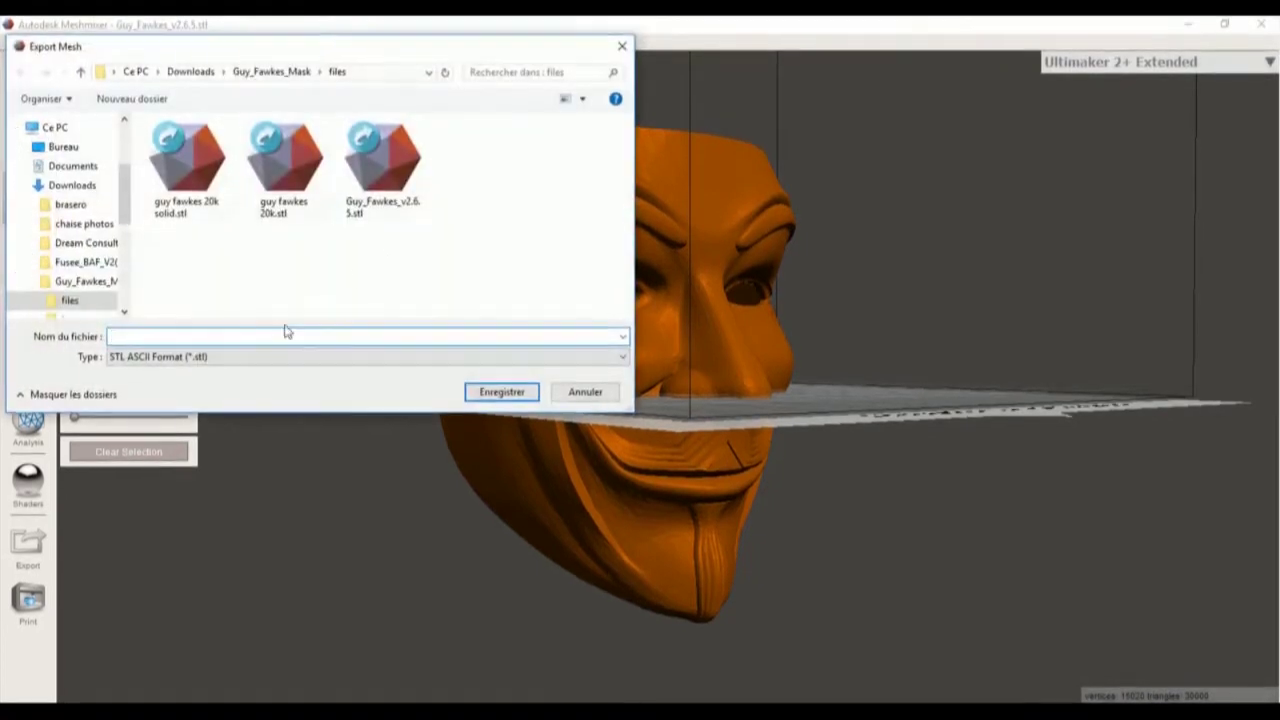
pyautogui.click(245, 358)
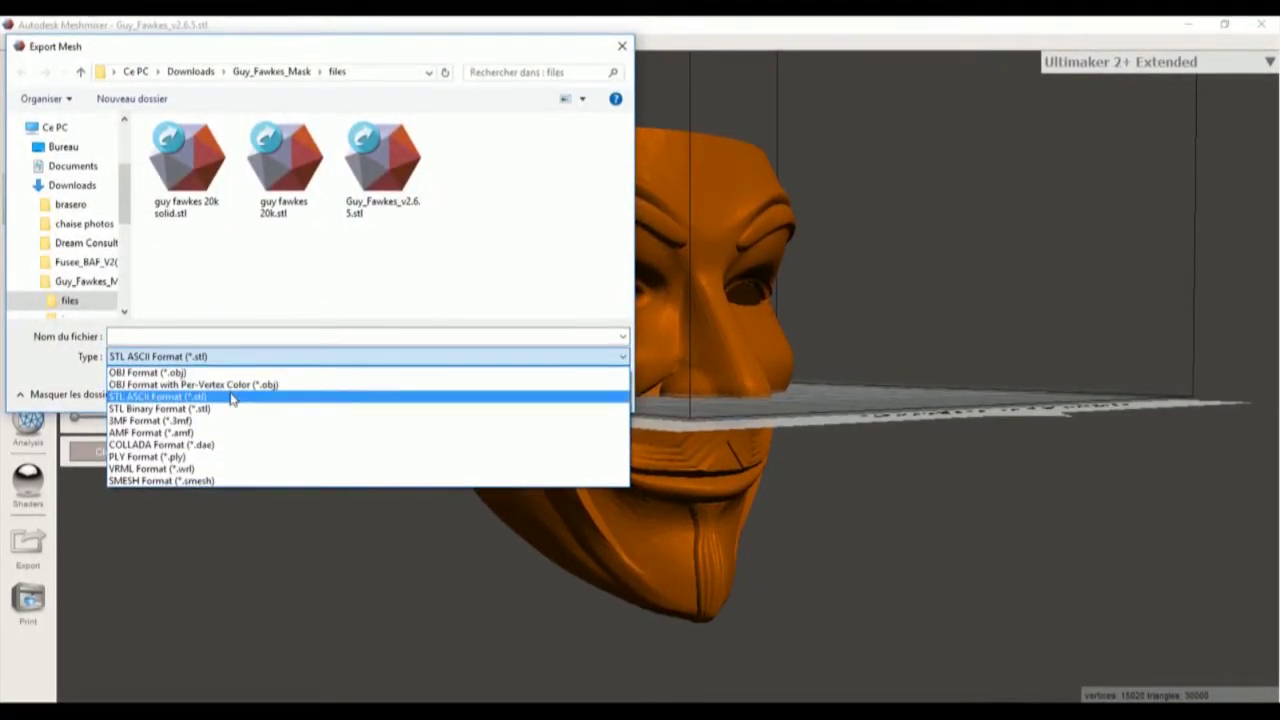
pyautogui.click(232, 398)
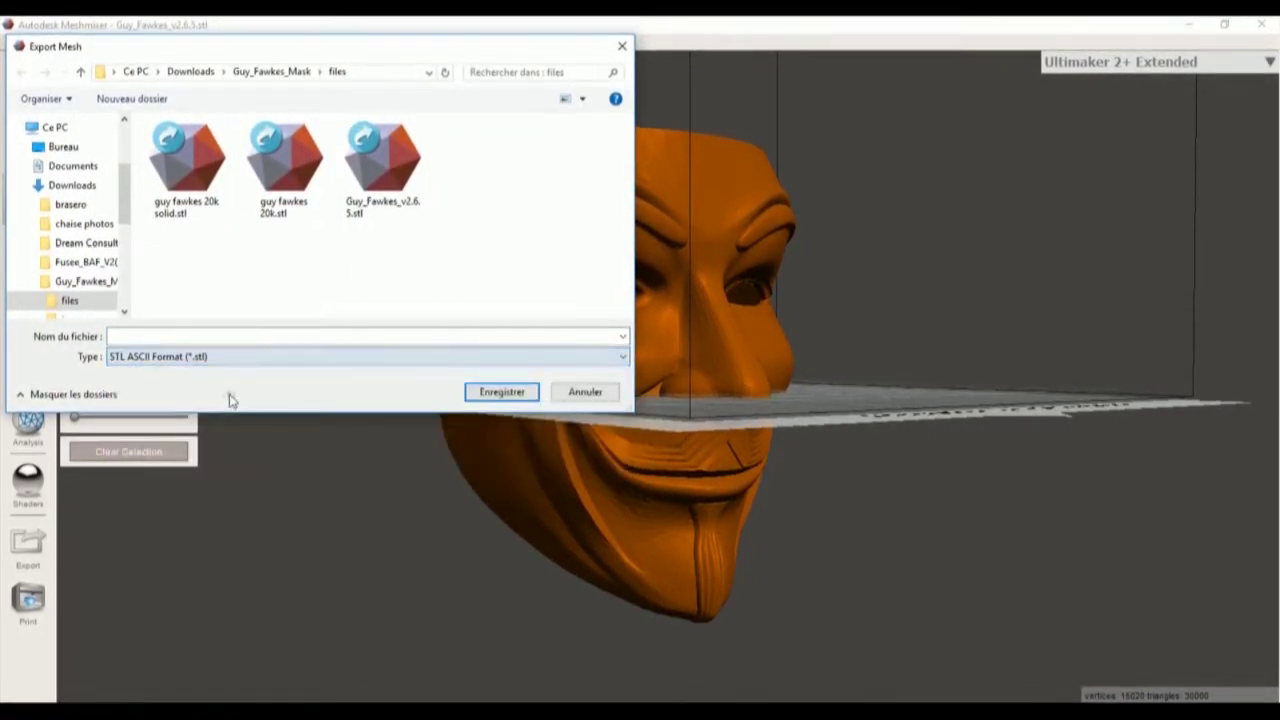
pyautogui.click(190, 340)
pyautogui.write('g')
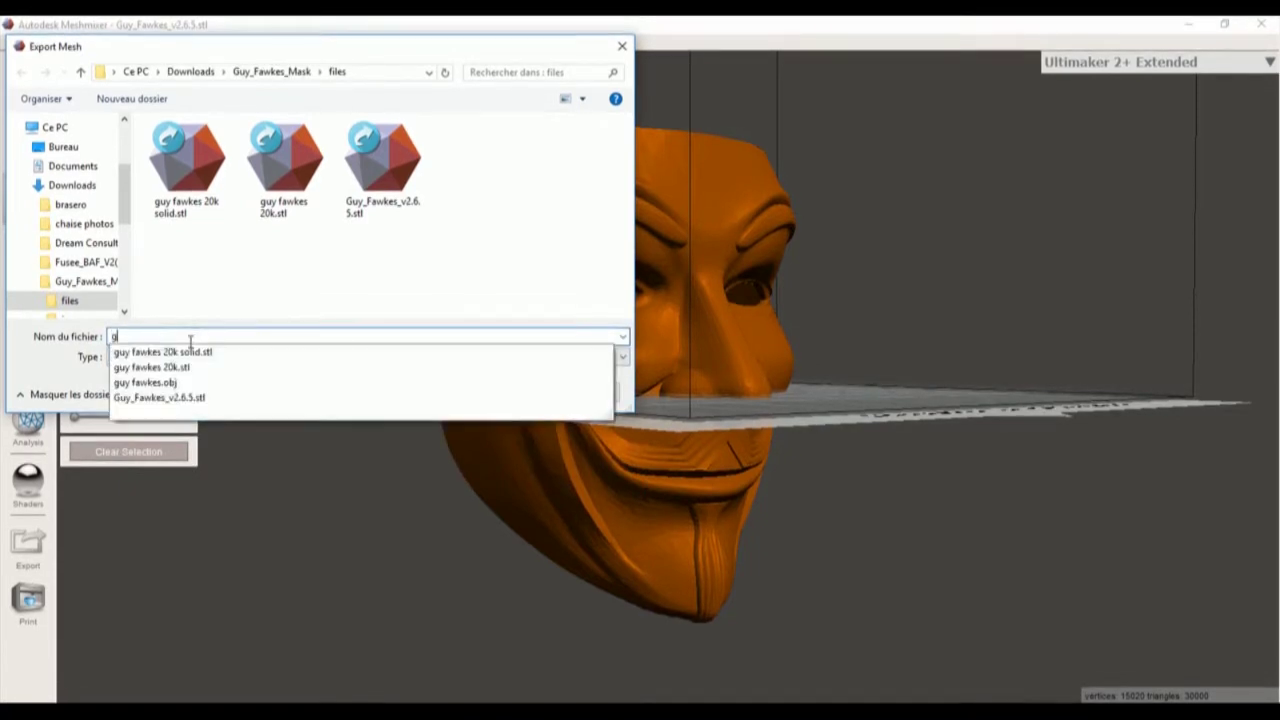
pyautogui.write('uy fawkes ')
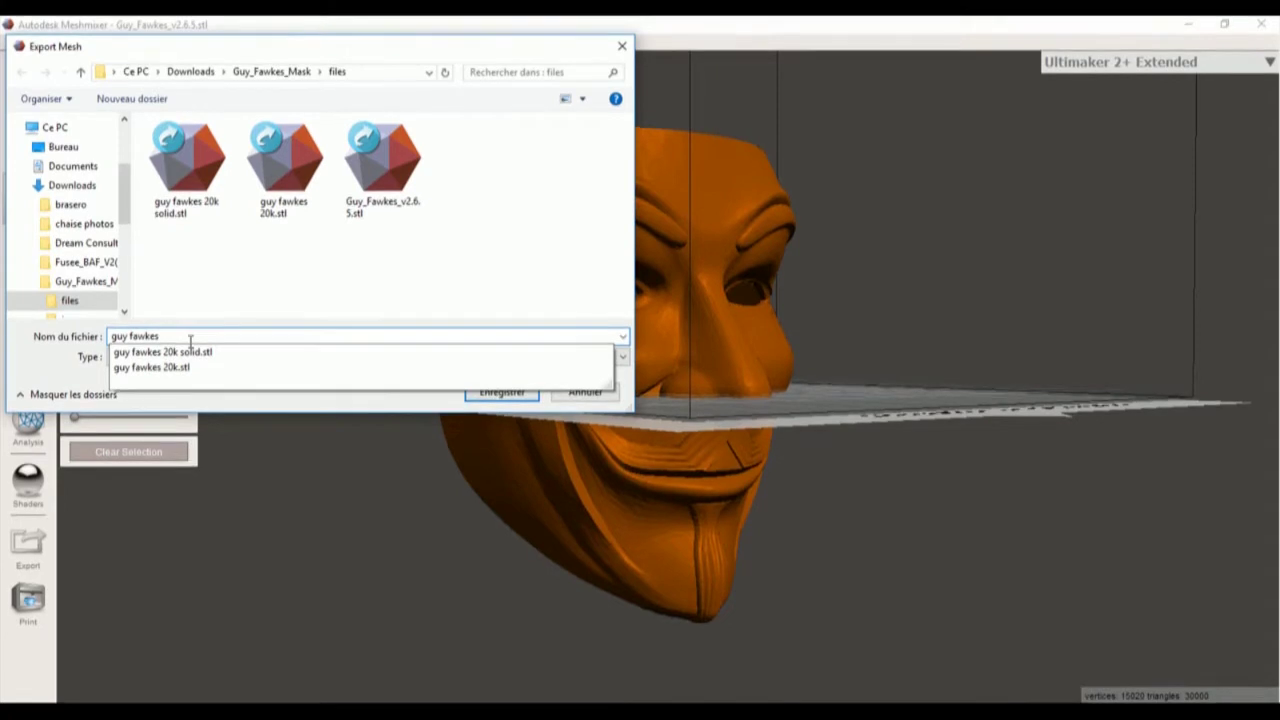
pyautogui.write('30k')
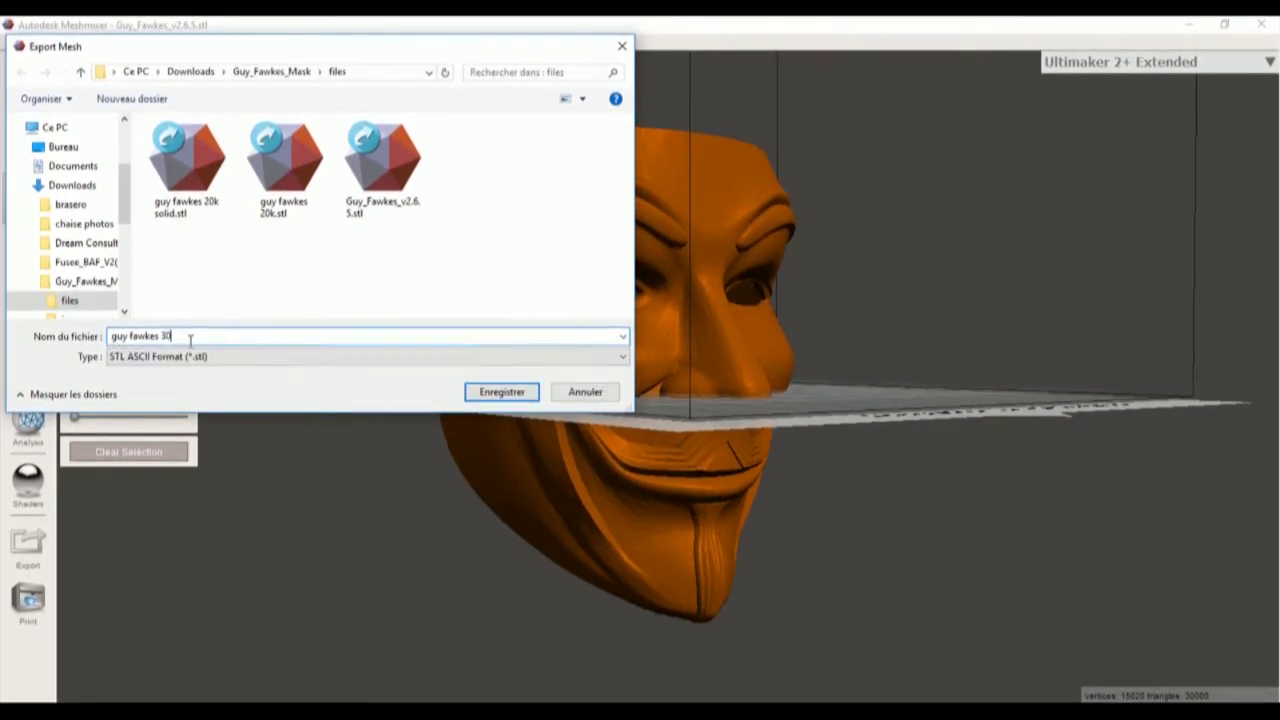
pyautogui.press('Return')
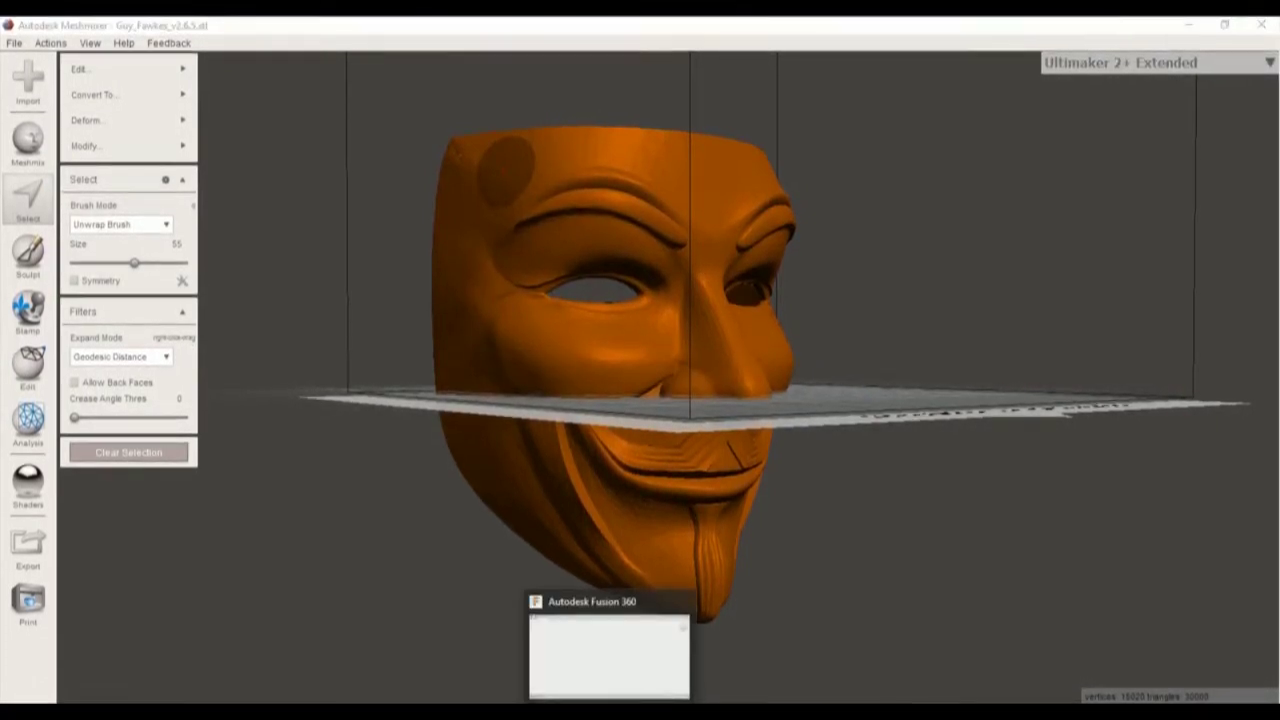
# Switch to Fusion 360 and insert guy fawkes 30k.stl from the Guy_Fawkes_Mask files folder as a mesh.
pyautogui.click(607, 710)
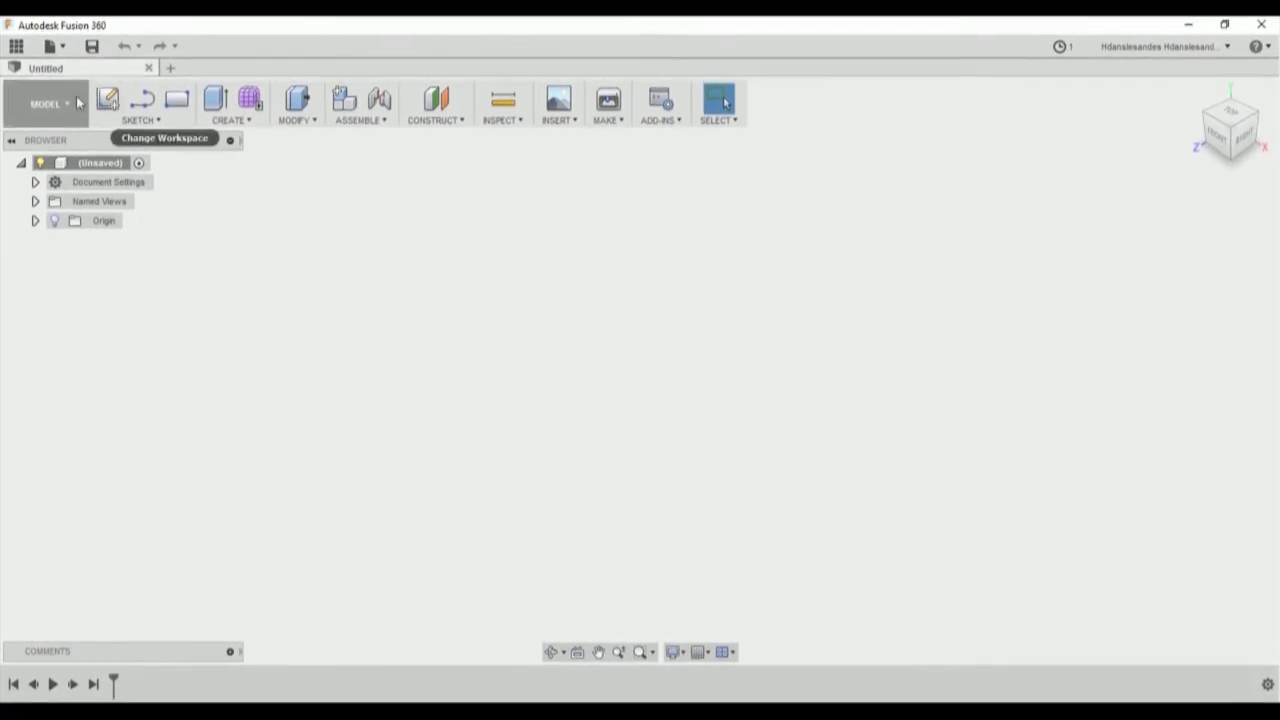
pyautogui.click(562, 121)
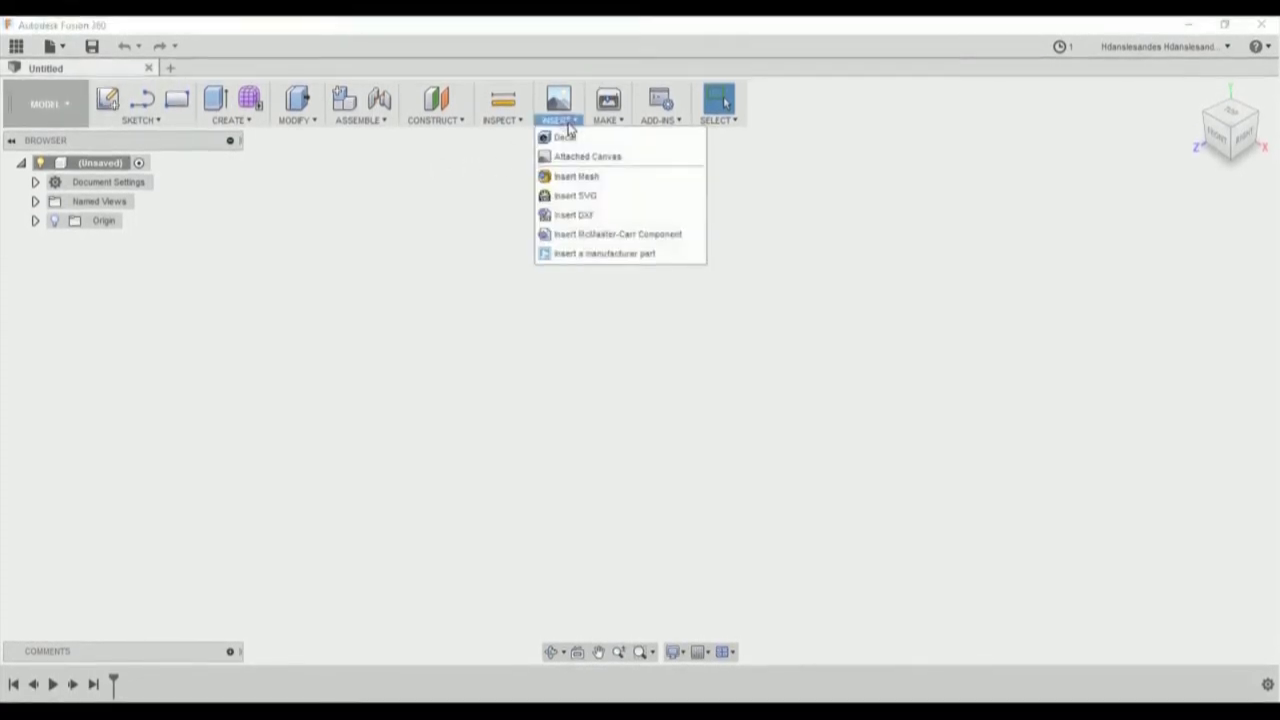
pyautogui.click(587, 180)
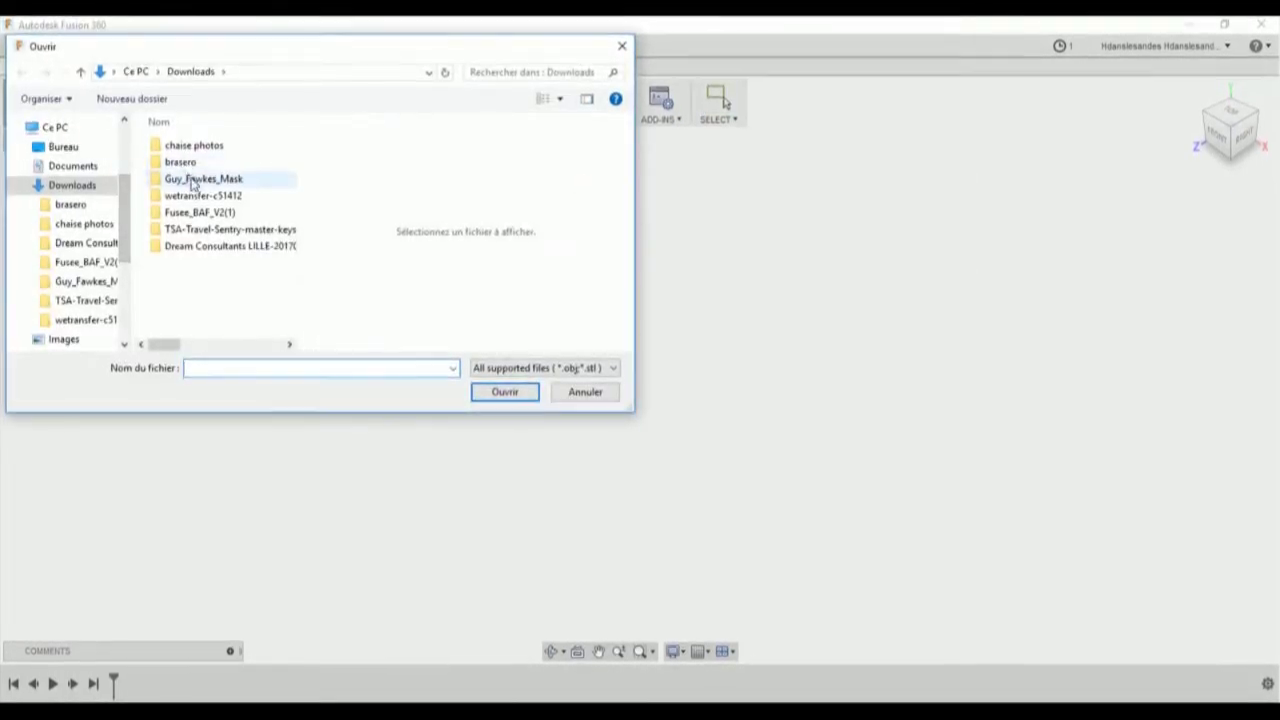
pyautogui.doubleClick(194, 179)
pyautogui.click(194, 149)
pyautogui.doubleClick(194, 149)
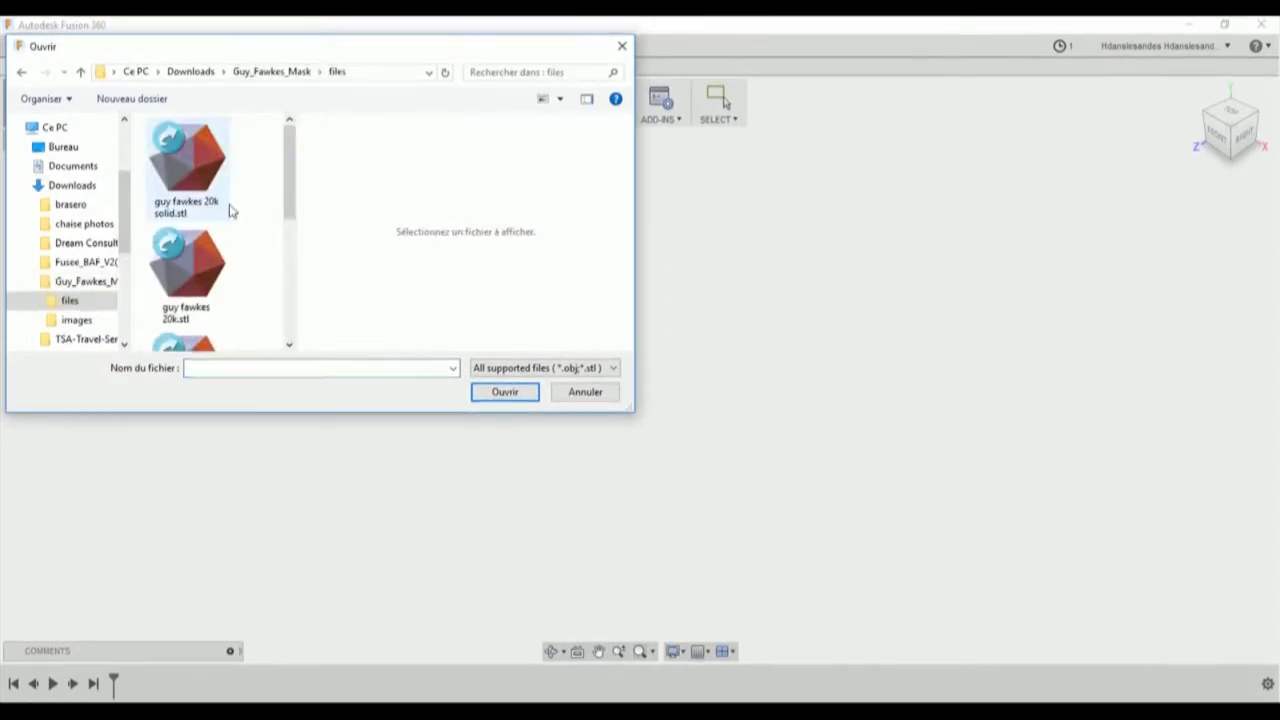
pyautogui.scroll(-2, 229, 211)
pyautogui.click(222, 205)
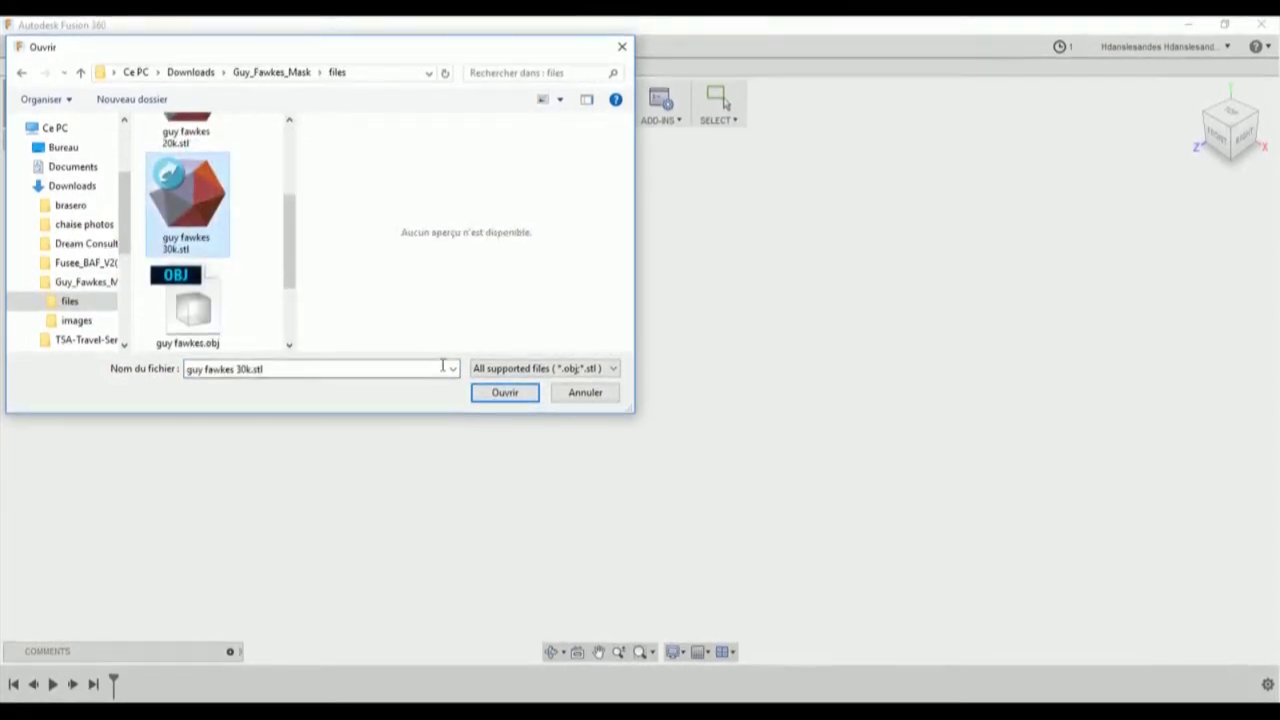
pyautogui.click(515, 398)
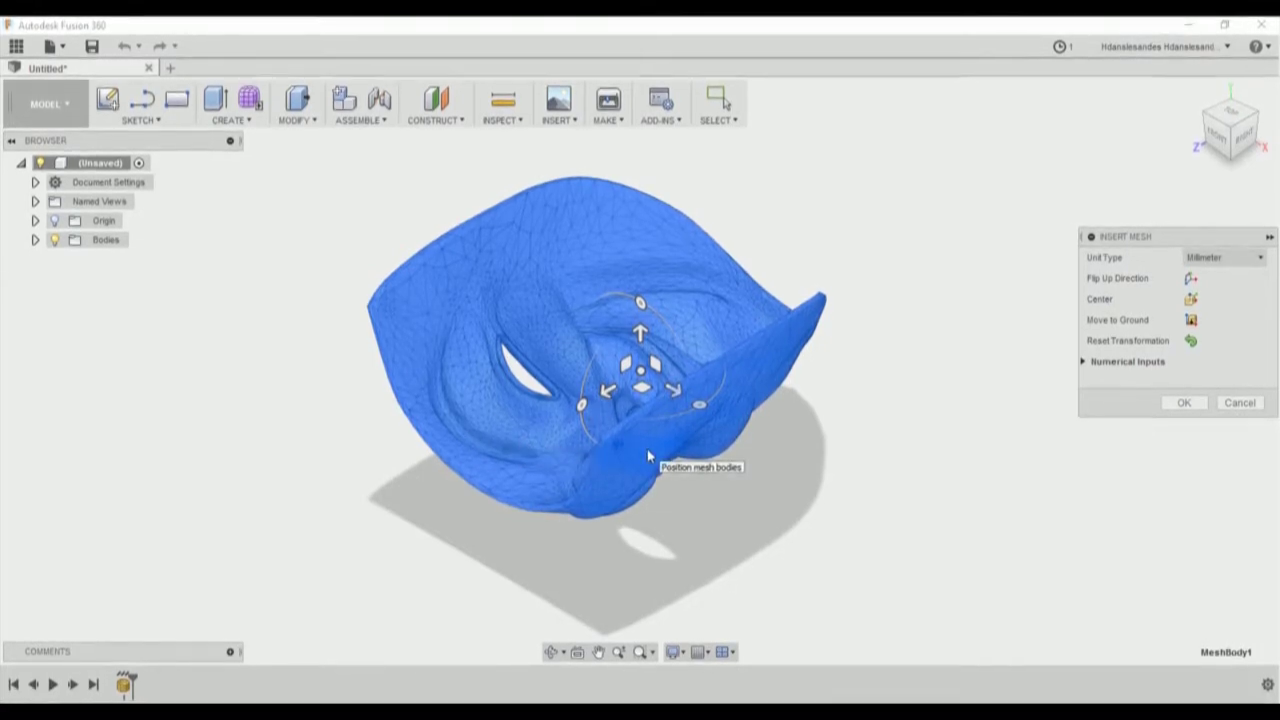
# Rotate the inserted mask mesh by -90 degrees to stand it upright, and accept the placement in millimetres.
pyautogui.moveTo(578, 407); pyautogui.dragTo(638, 300)
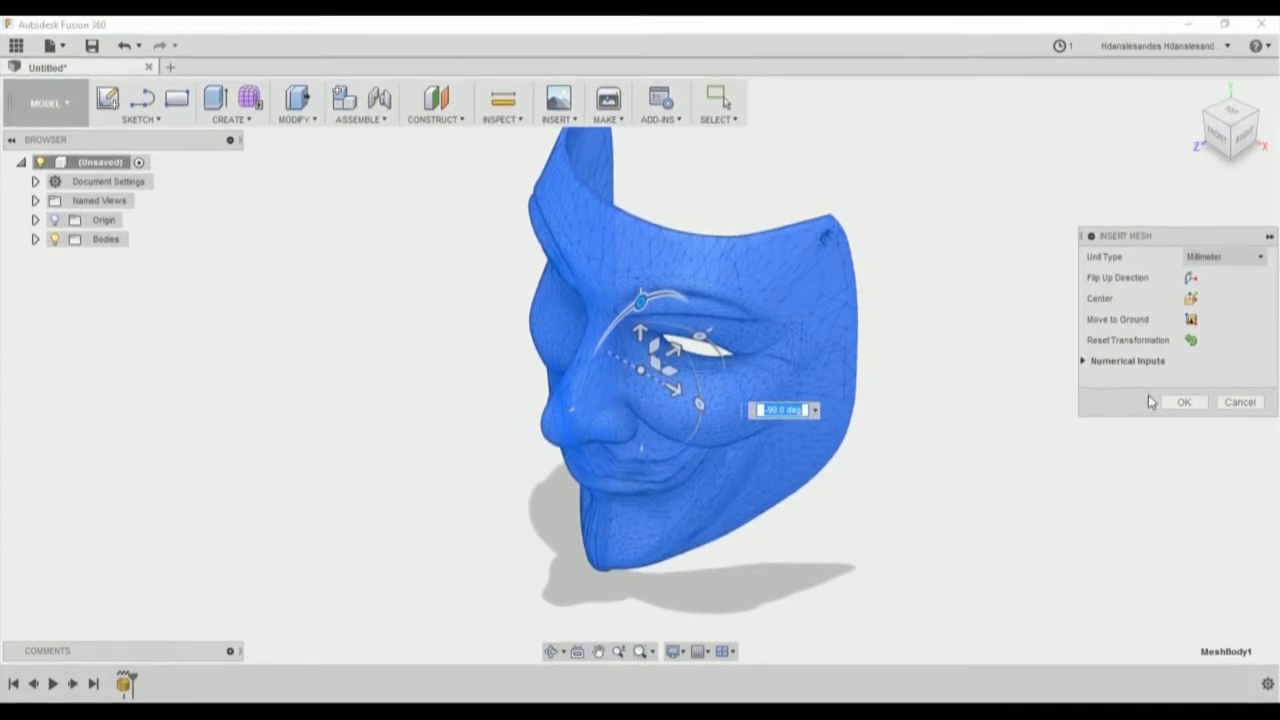
pyautogui.click(1183, 403)
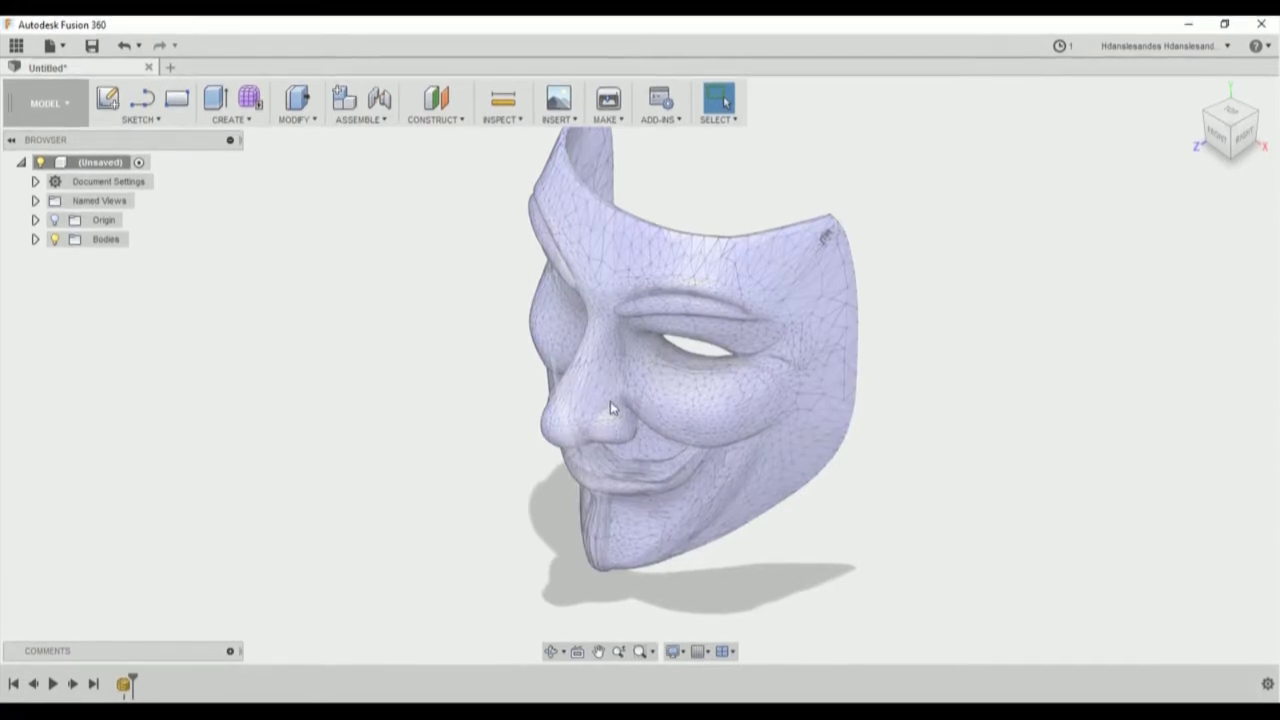
# Run a Section Analysis on the mask using the YZ origin plane.
pyautogui.doubleClick(631, 397)
pyautogui.keyDown('shift'); pyautogui.moveTo(631, 397); pyautogui.dragTo(648, 362, button='middle'); pyautogui.keyUp('shift')
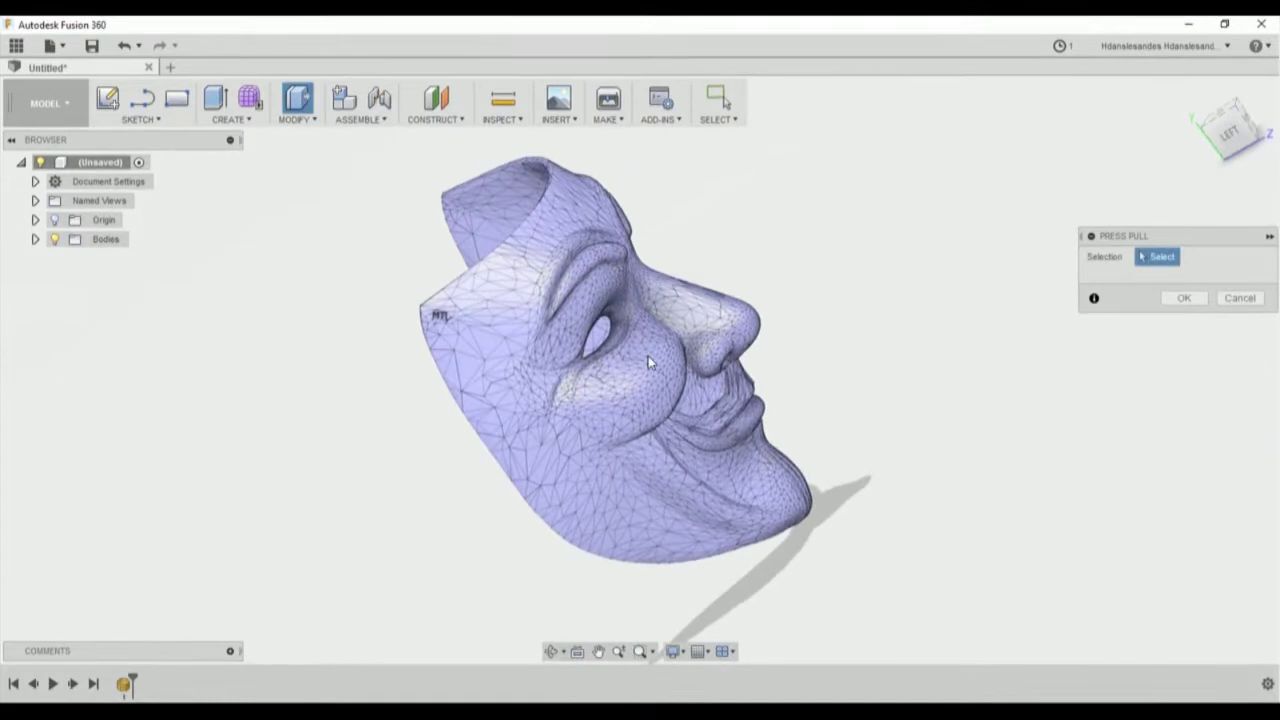
pyautogui.click(500, 120)
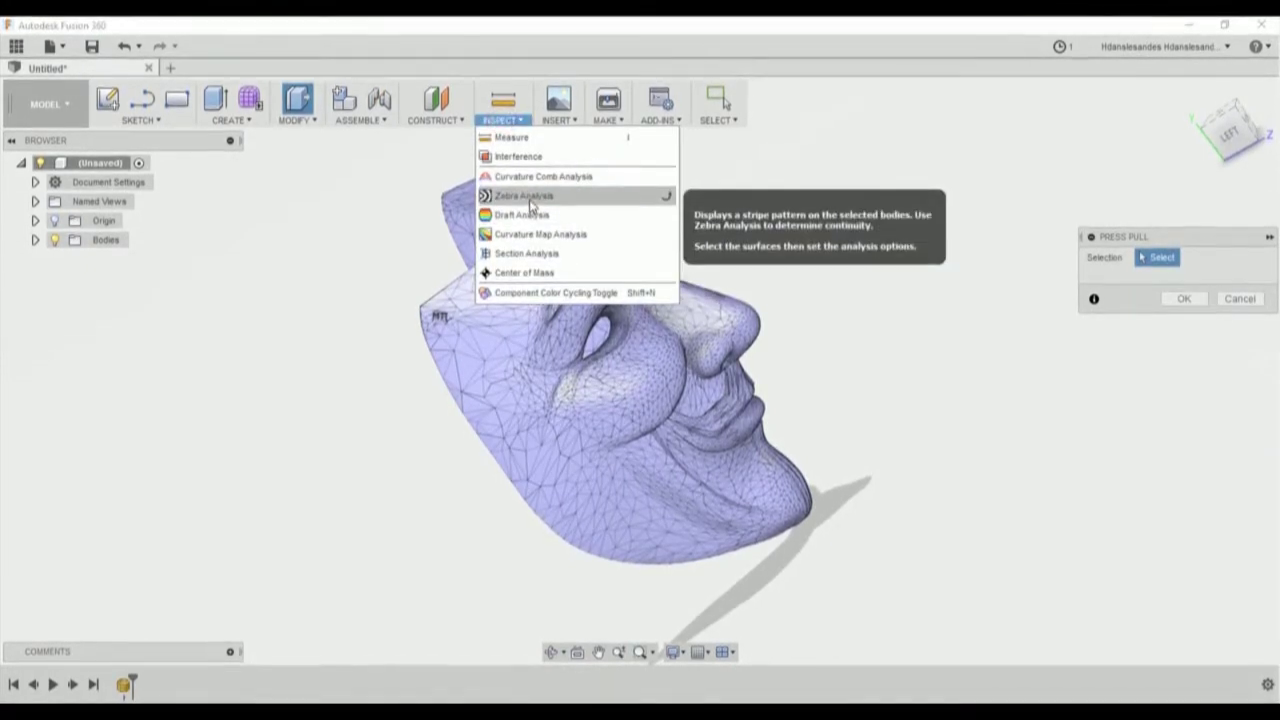
pyautogui.click(541, 254)
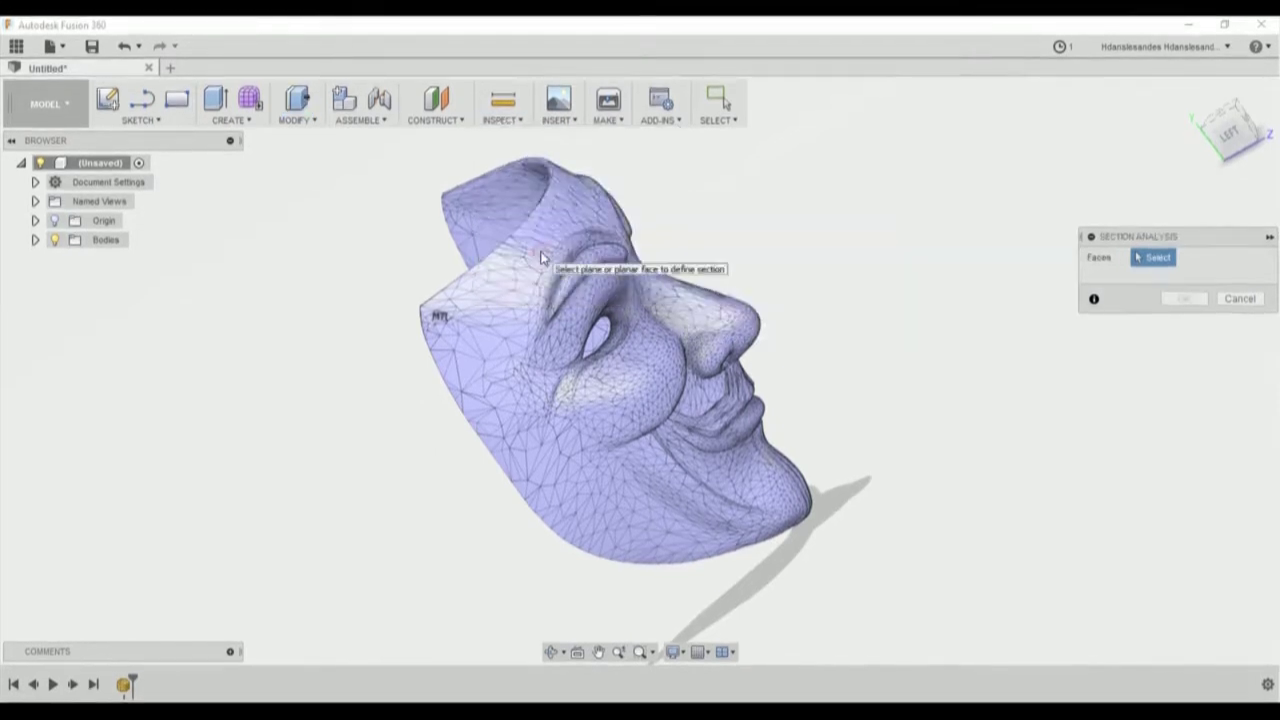
pyautogui.click(35, 221)
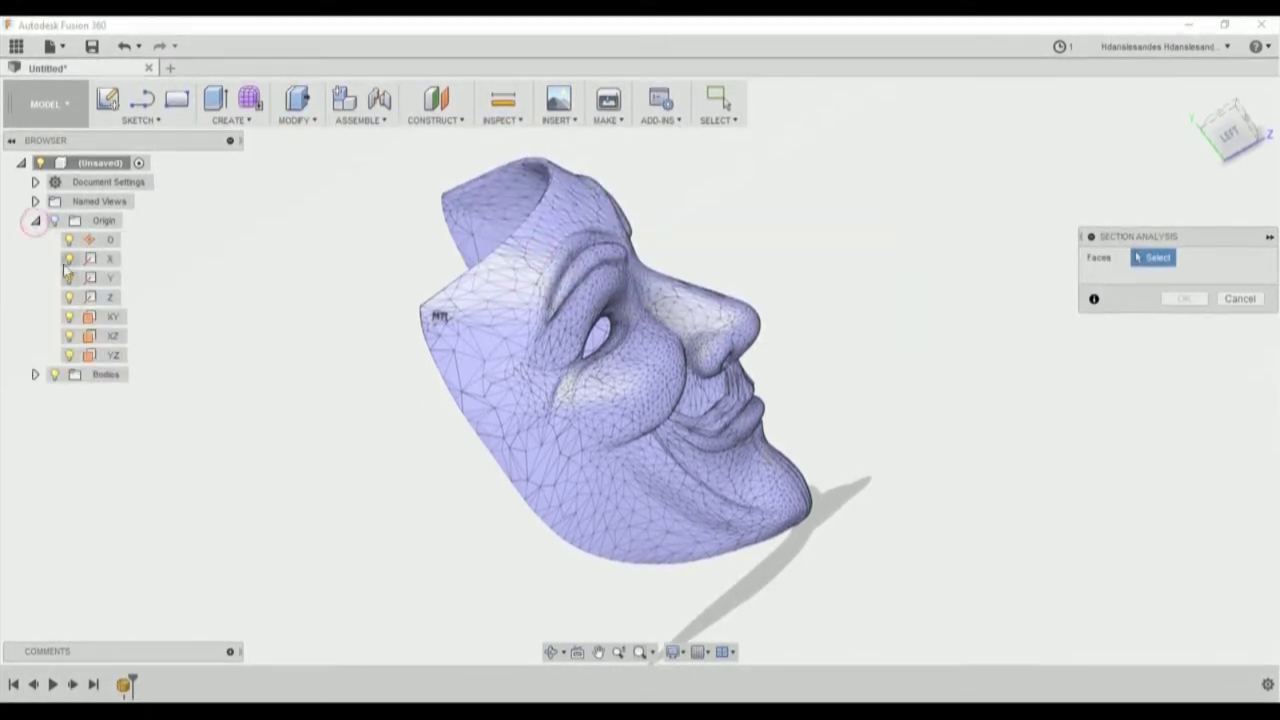
pyautogui.click(113, 356)
# Examine the cut wall of the mask along the forehead and nose, and cancel the section analysis.
pyautogui.scroll(5, 614, 234)
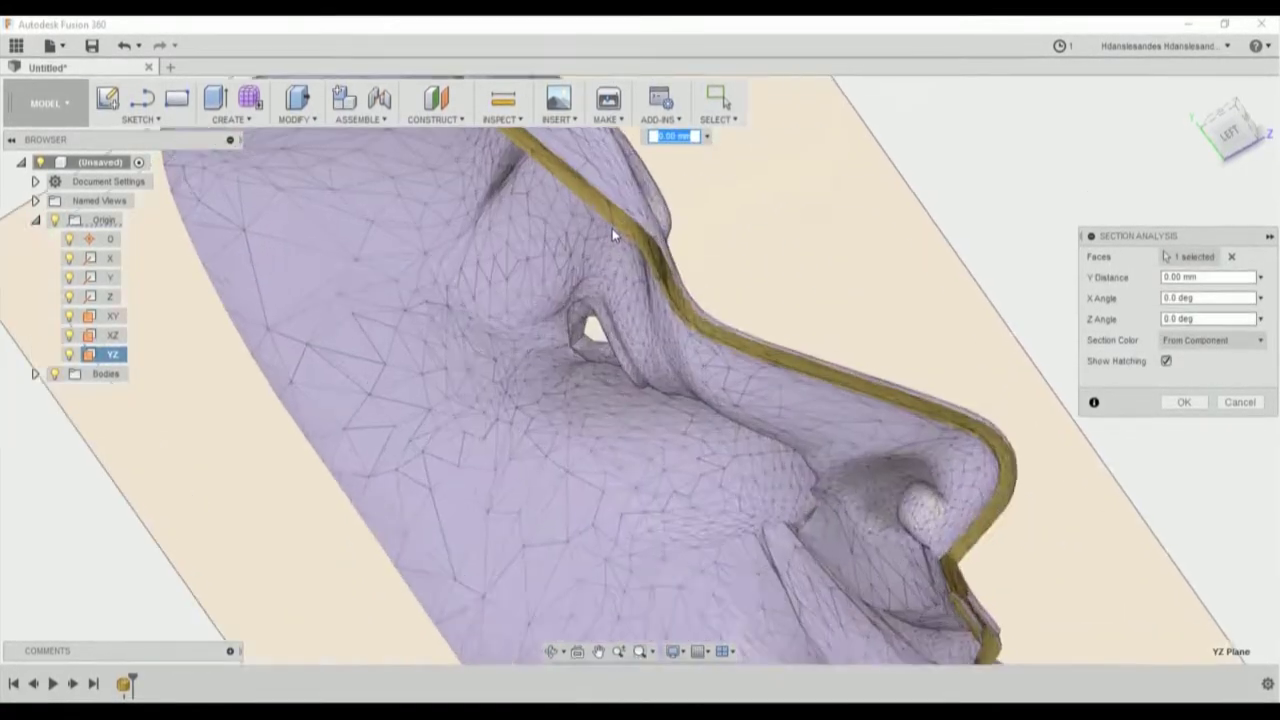
pyautogui.scroll(3, 640, 244)
pyautogui.rightClick(667, 267)
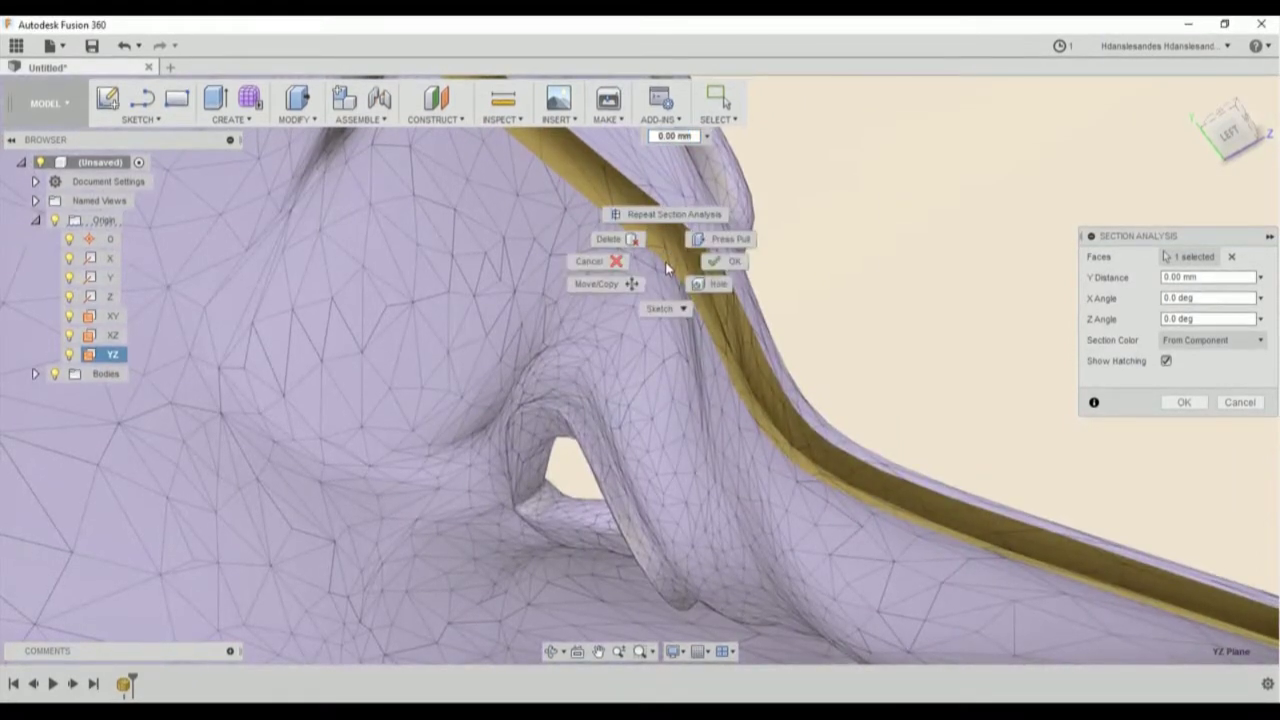
pyautogui.click(776, 278)
pyautogui.keyDown('shift'); pyautogui.moveTo(766, 291); pyautogui.dragTo(777, 360, button='middle'); pyautogui.keyUp('shift')
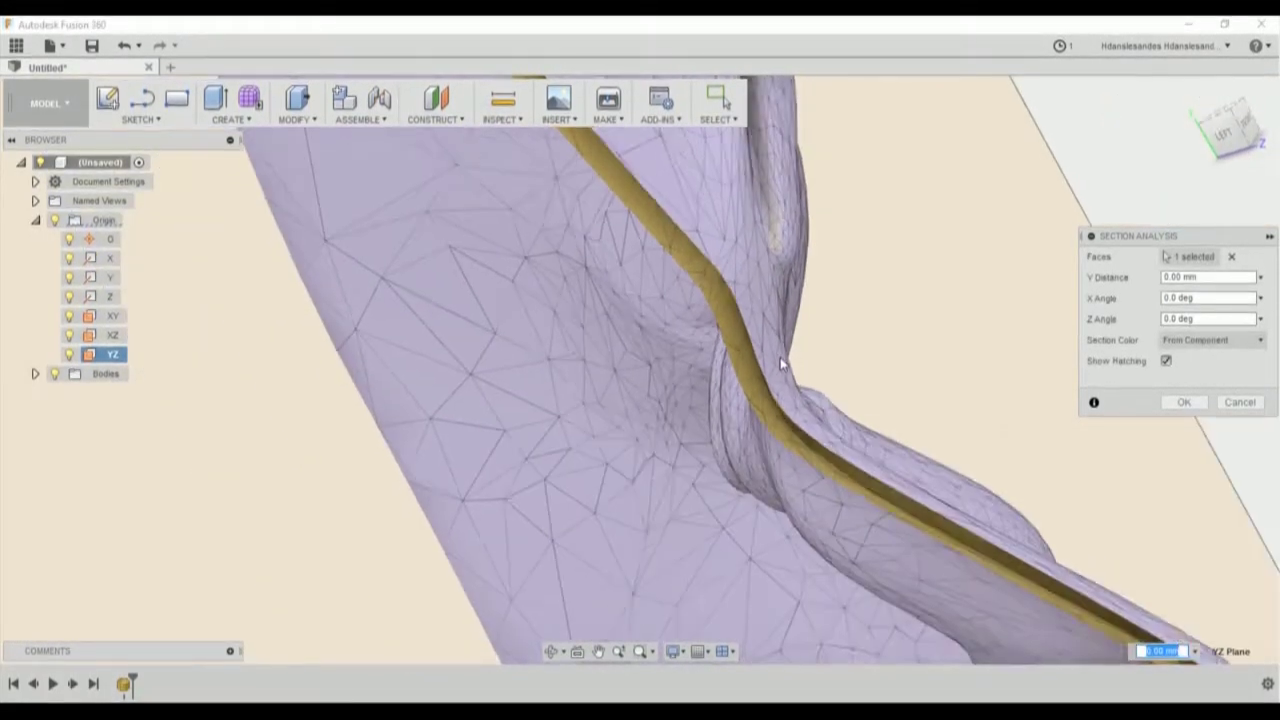
pyautogui.scroll(-5, 781, 365)
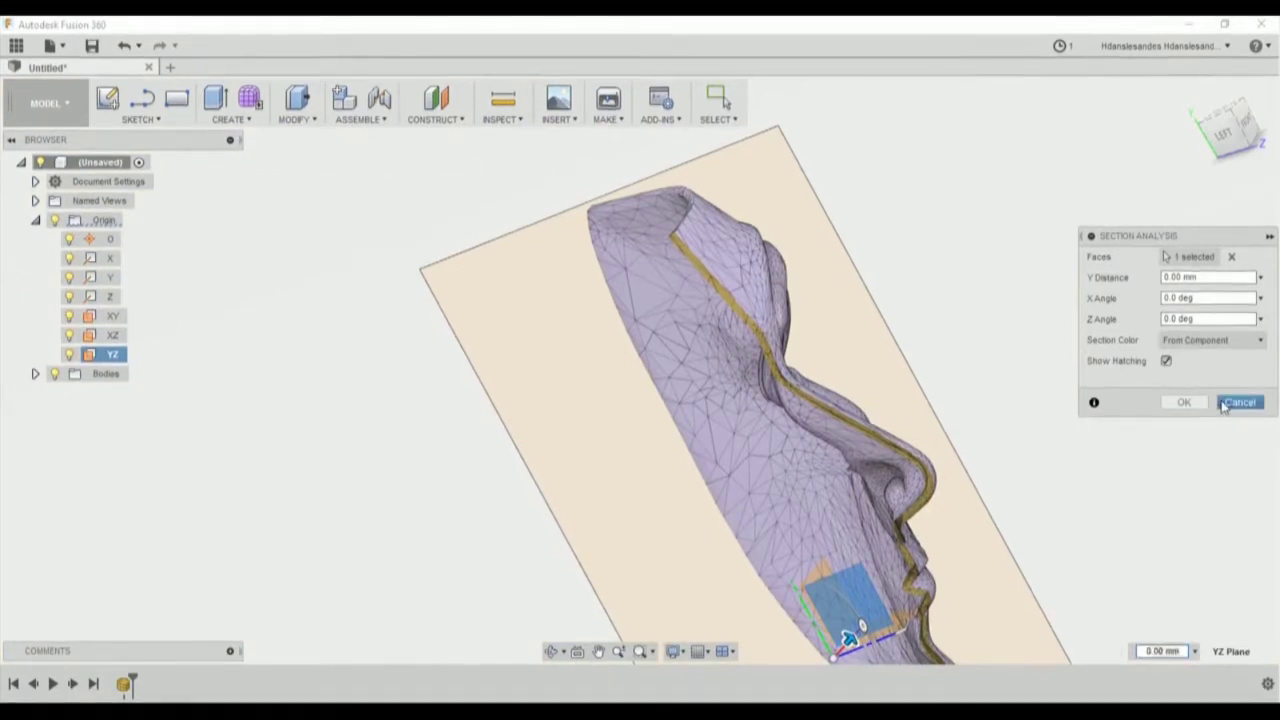
pyautogui.click(1240, 402)
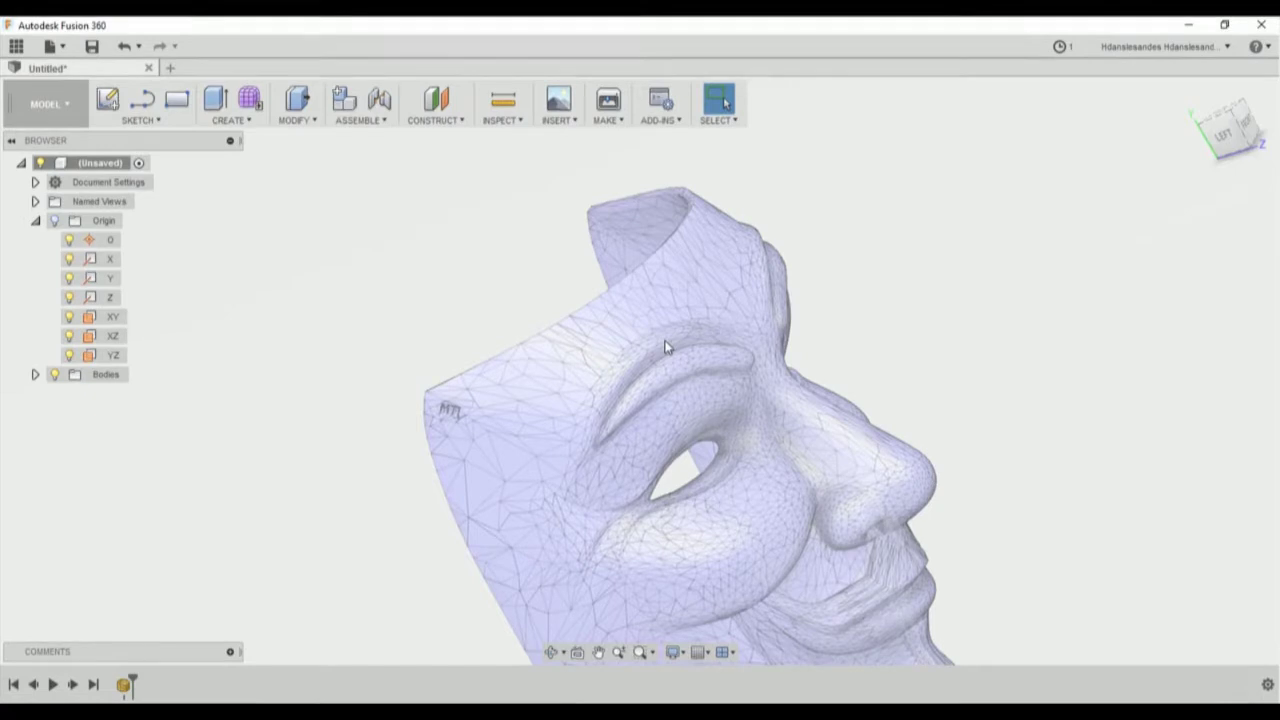
# Turn off design history capture for the document, accepting removal of the timeline.
pyautogui.rightClick(99, 167)
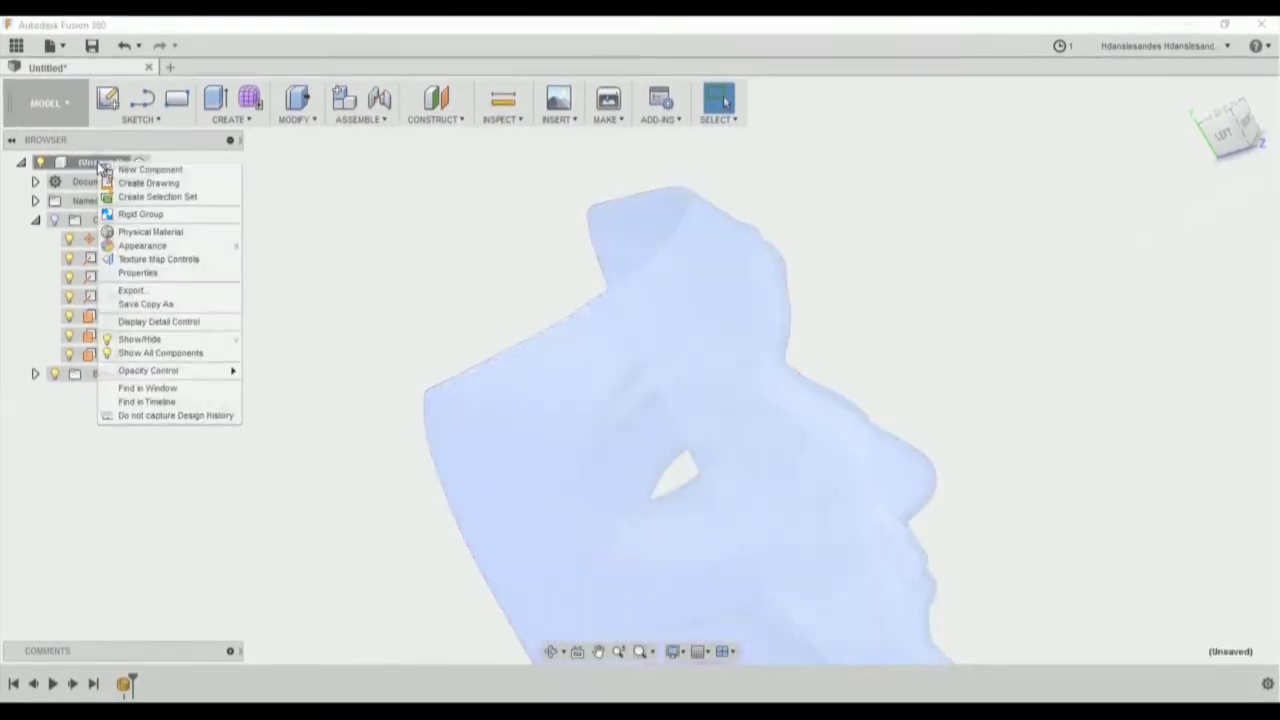
pyautogui.click(191, 420)
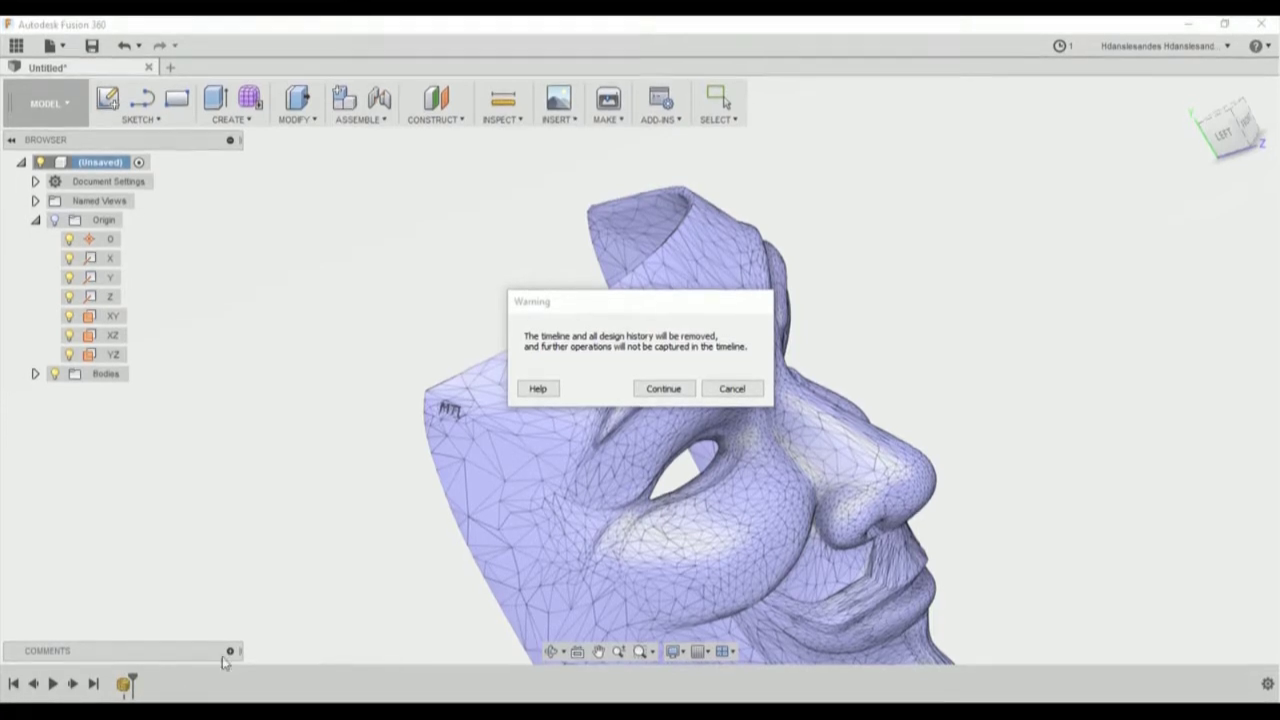
pyautogui.click(663, 390)
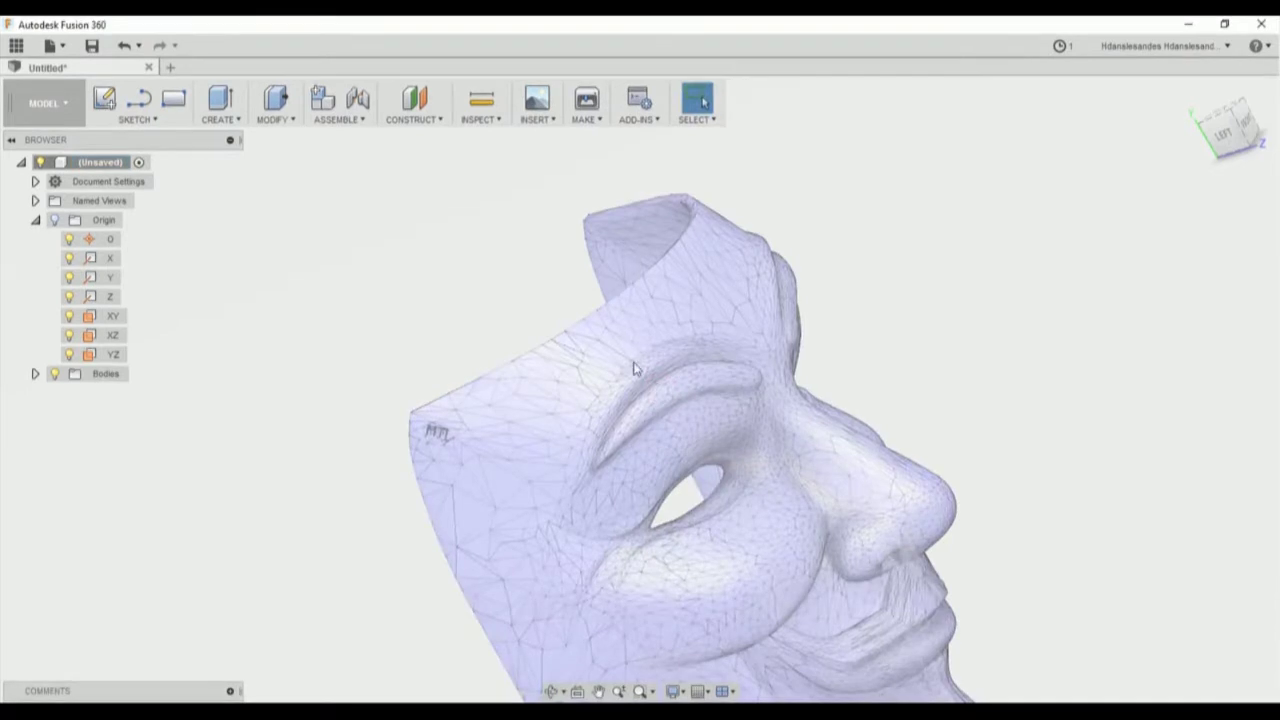
# Convert the mask mesh to BRep as a new body, proceeding despite the large number of facets.
pyautogui.rightClick(628, 350)
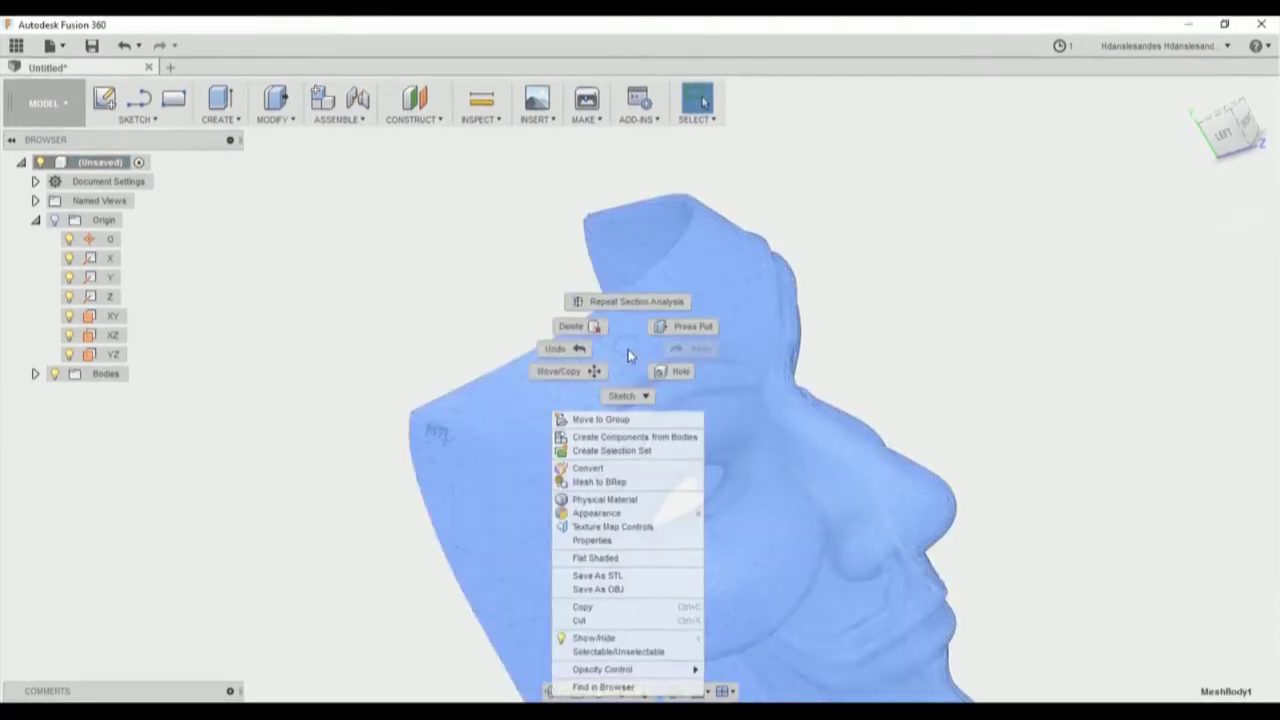
pyautogui.click(621, 484)
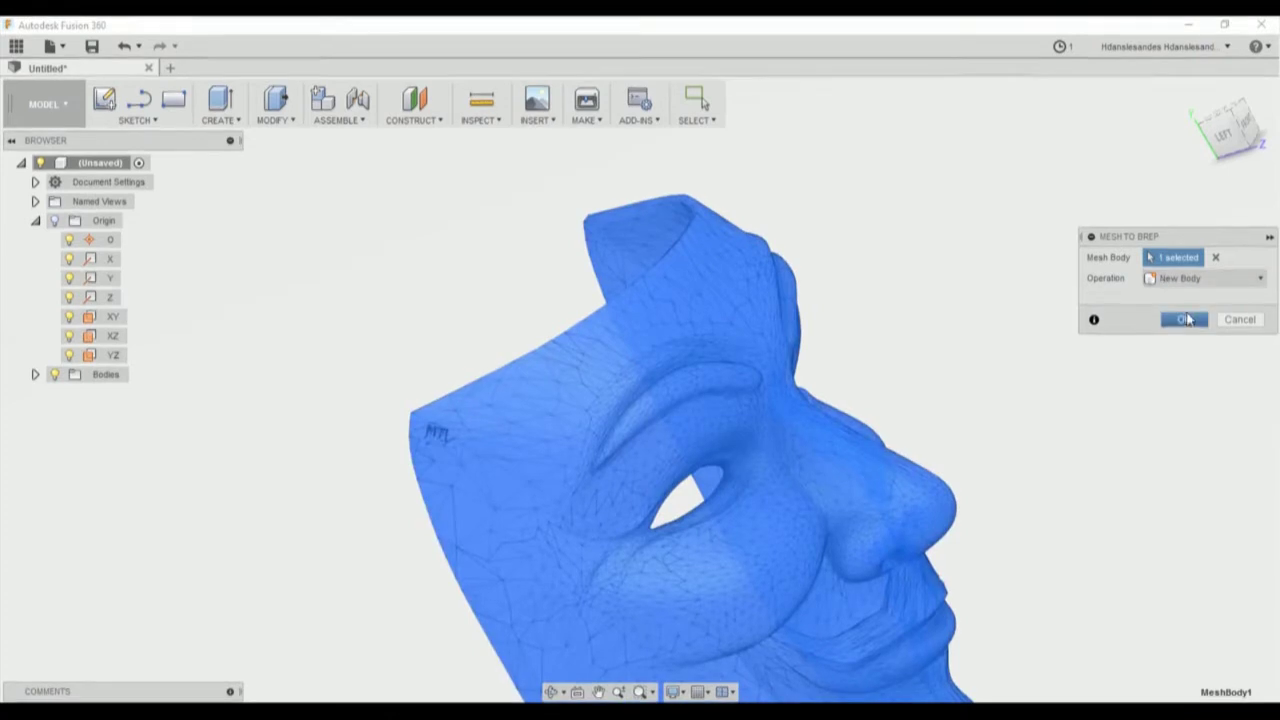
pyautogui.click(1187, 319)
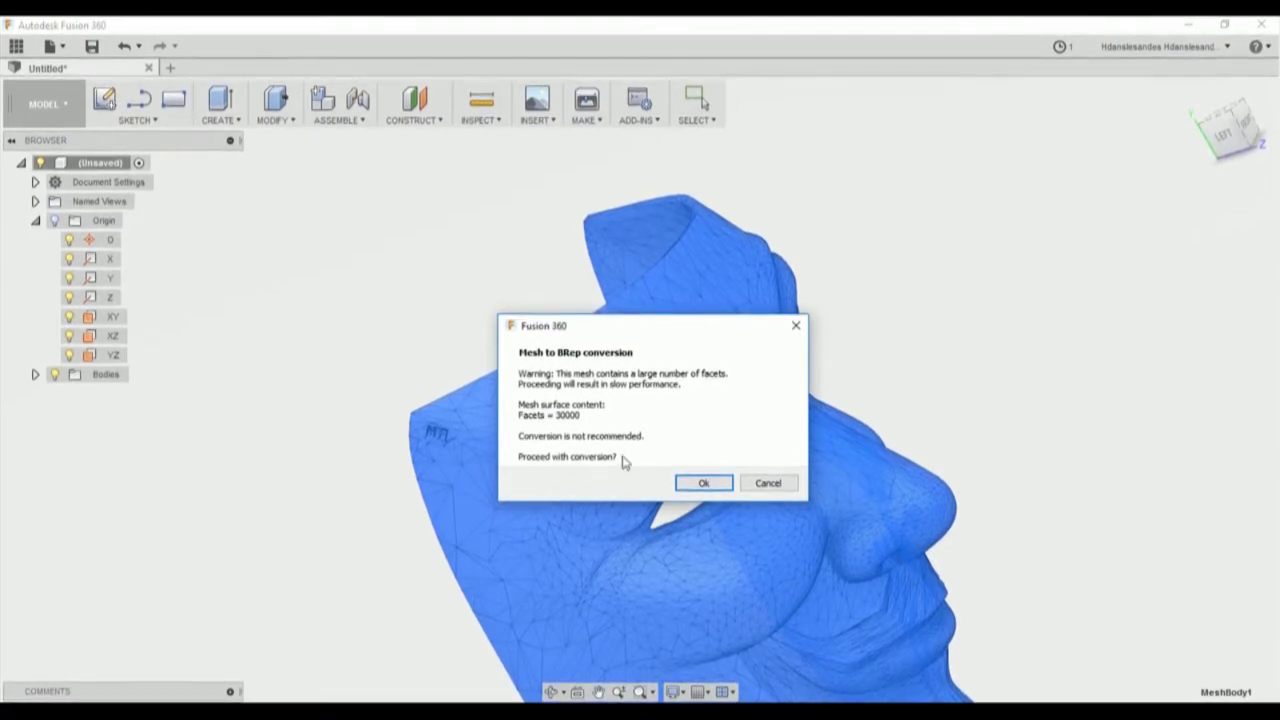
pyautogui.click(704, 484)
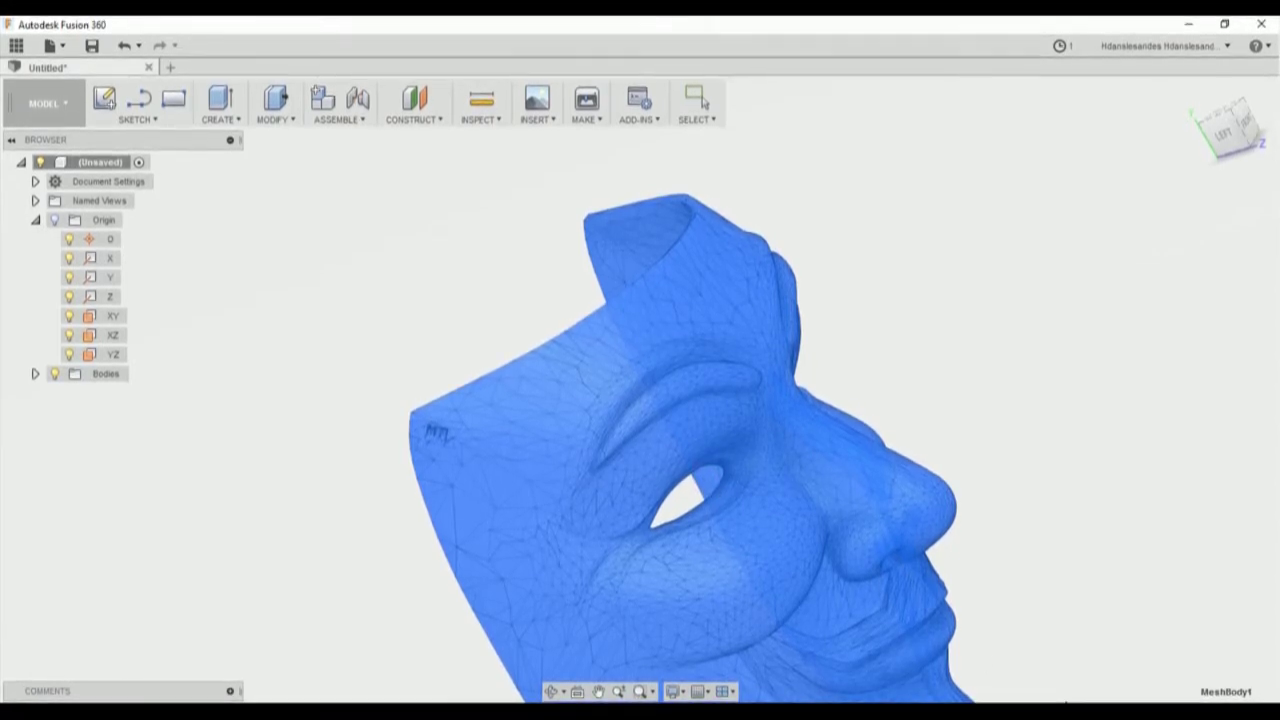
pyautogui.click(1064, 710)
pyautogui.click(1036, 691)
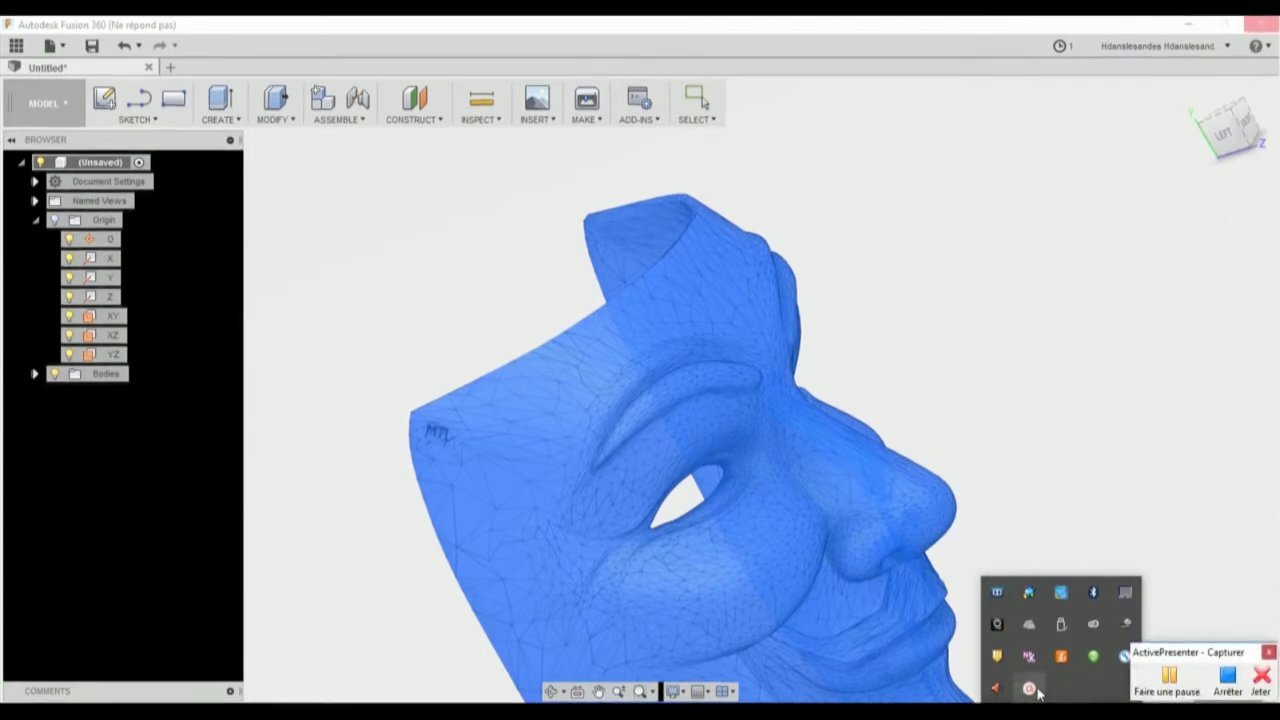
pyautogui.click(1178, 688)
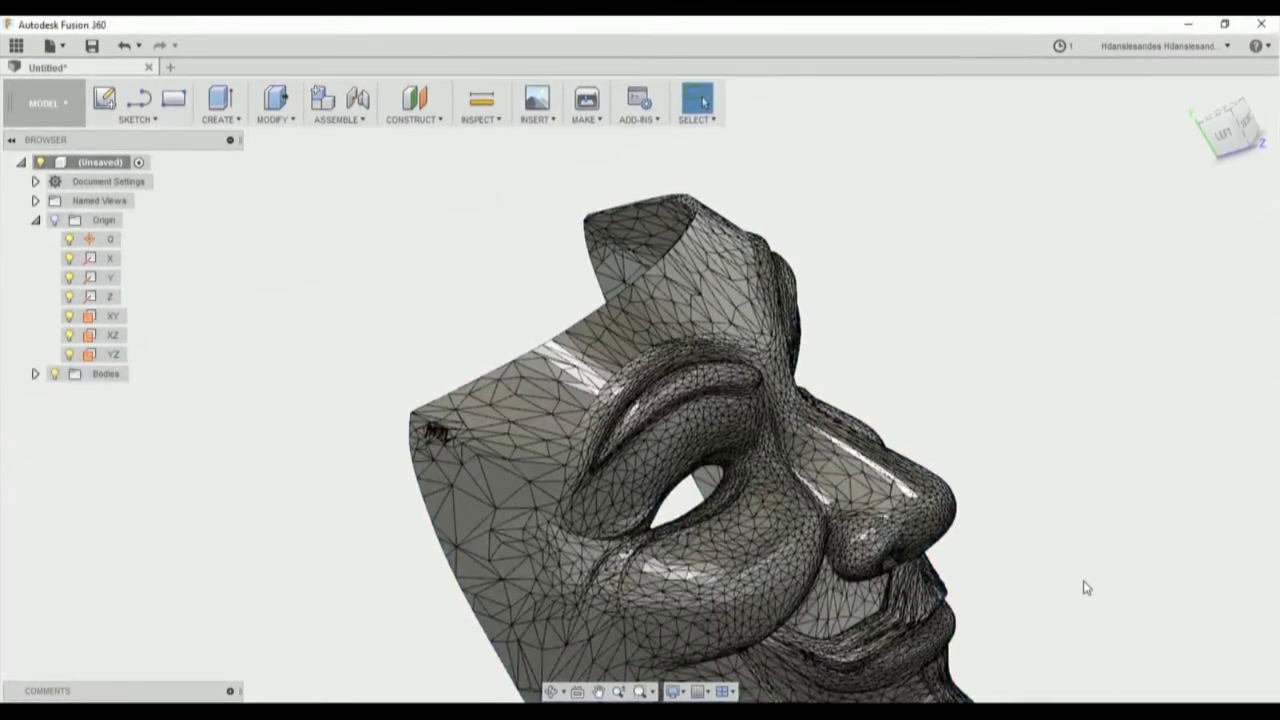
pyautogui.scroll(3, 865, 503)
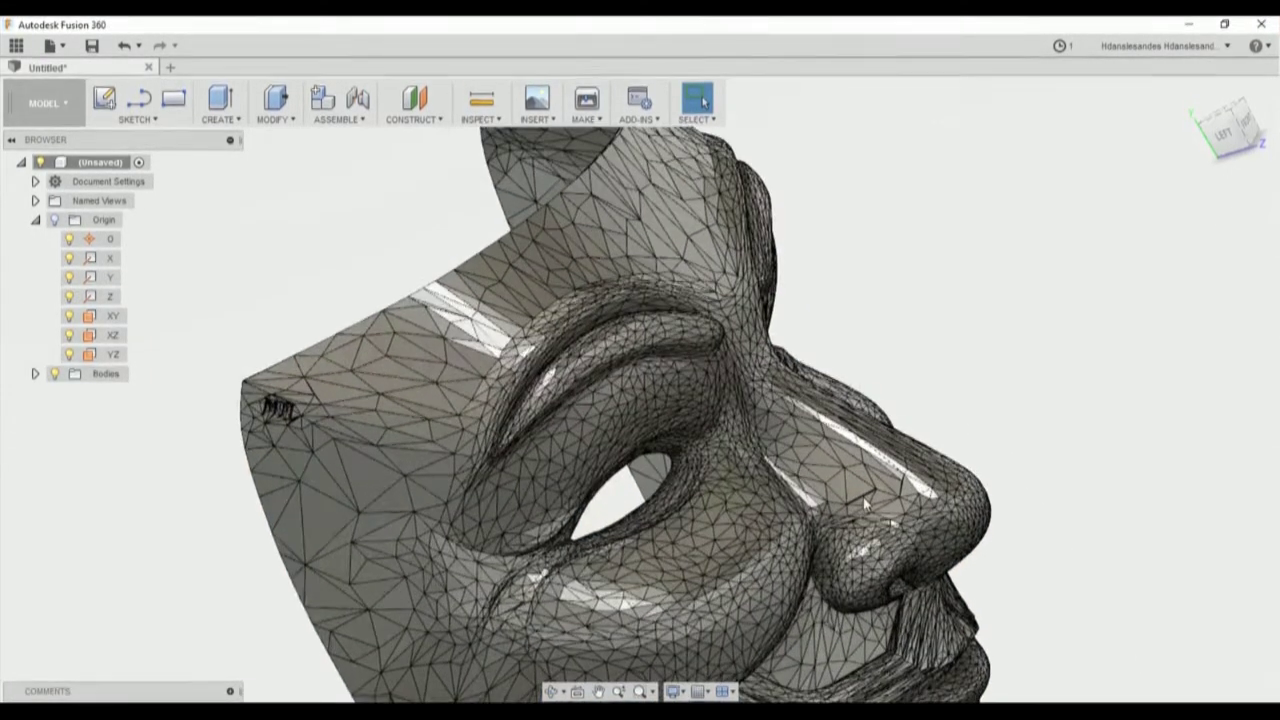
# Create a section analysis of the converted mask using the YZ origin plane.
pyautogui.scroll(-5, 865, 501)
pyautogui.moveTo(962, 449)
pyautogui.keyDown('shift'); pyautogui.mouseDown(button='middle')
pyautogui.moveTo(940, 451)
pyautogui.moveTo(912, 500)
pyautogui.moveTo(972, 431)
pyautogui.mouseUp(button='middle'); pyautogui.keyUp('shift')
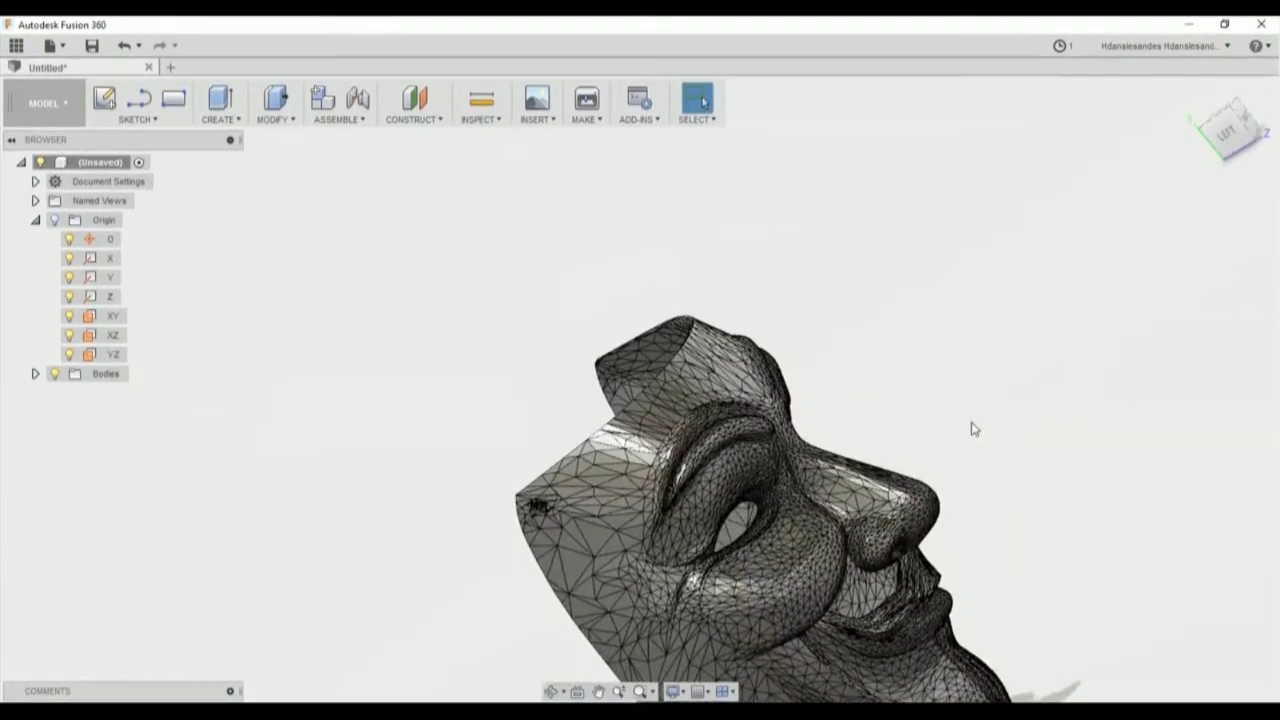
pyautogui.click(500, 122)
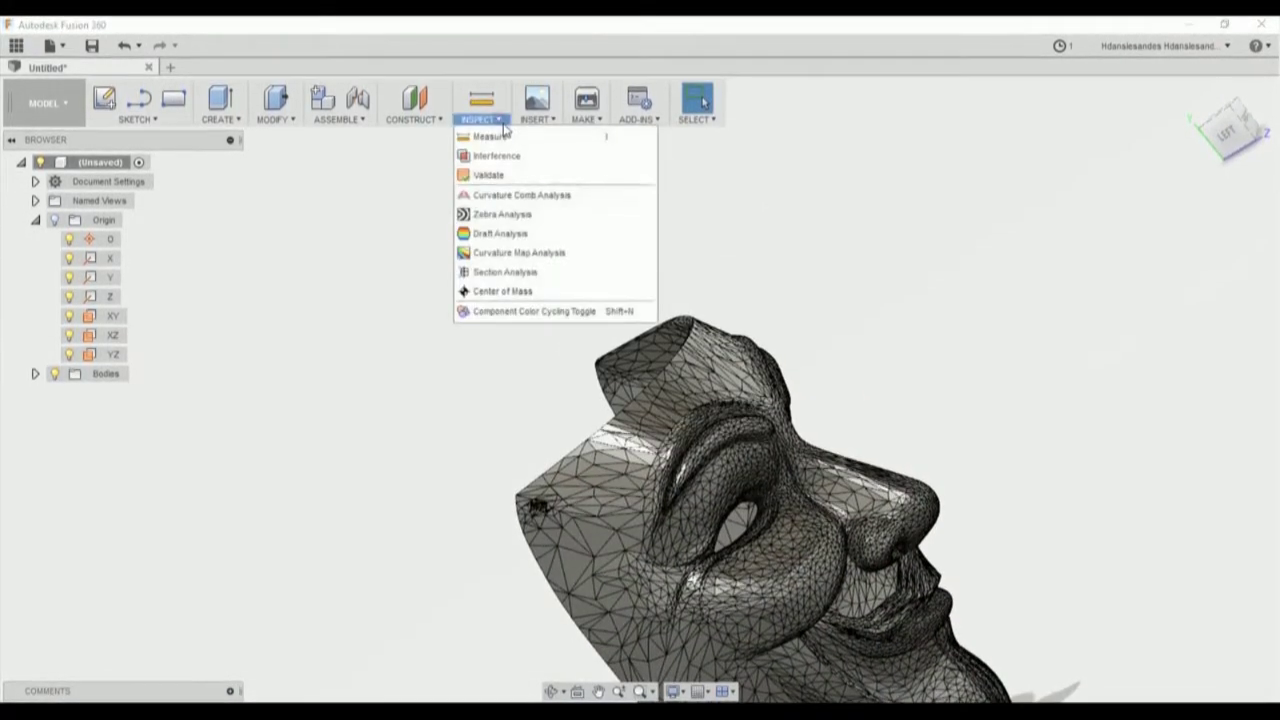
pyautogui.click(571, 274)
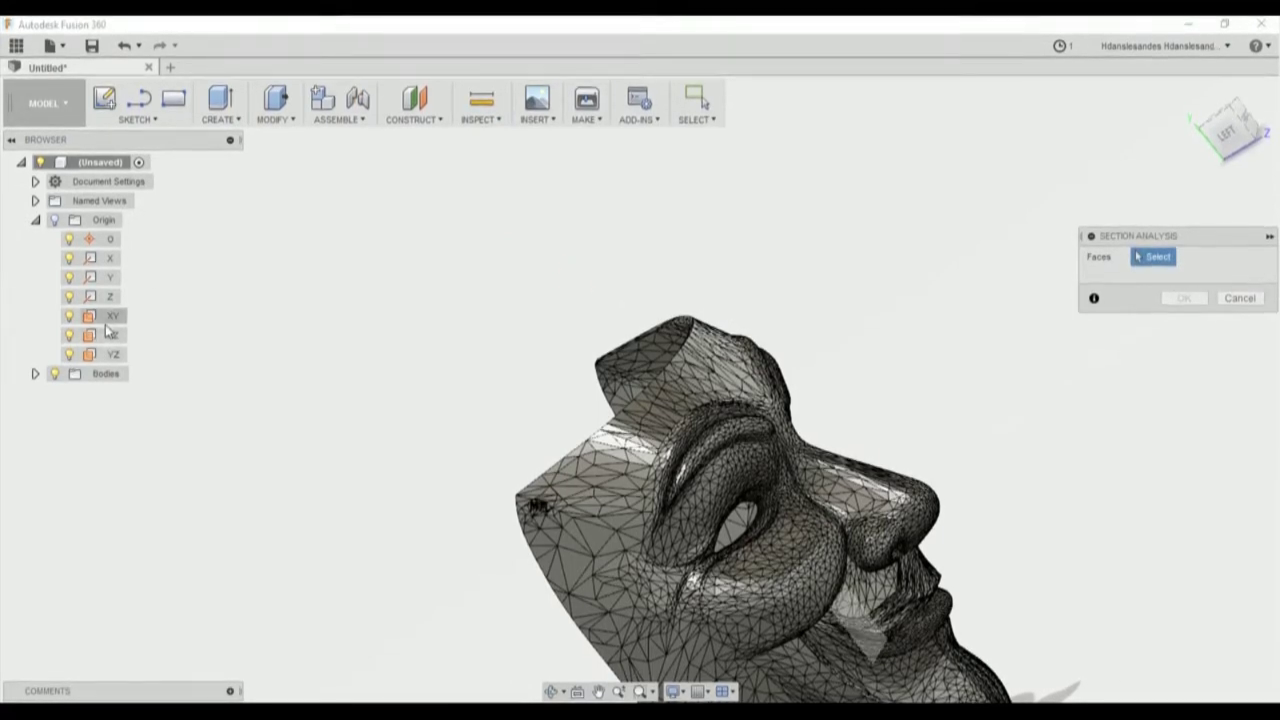
pyautogui.click(113, 355)
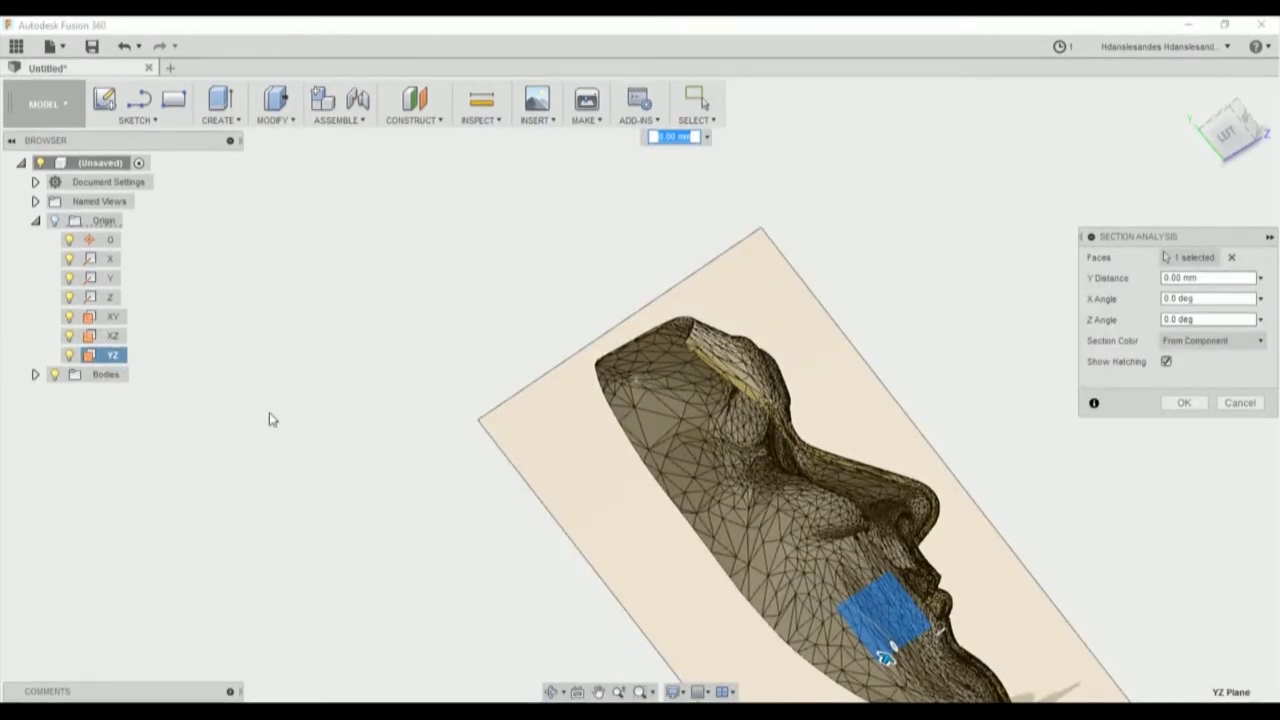
pyautogui.click(35, 373)
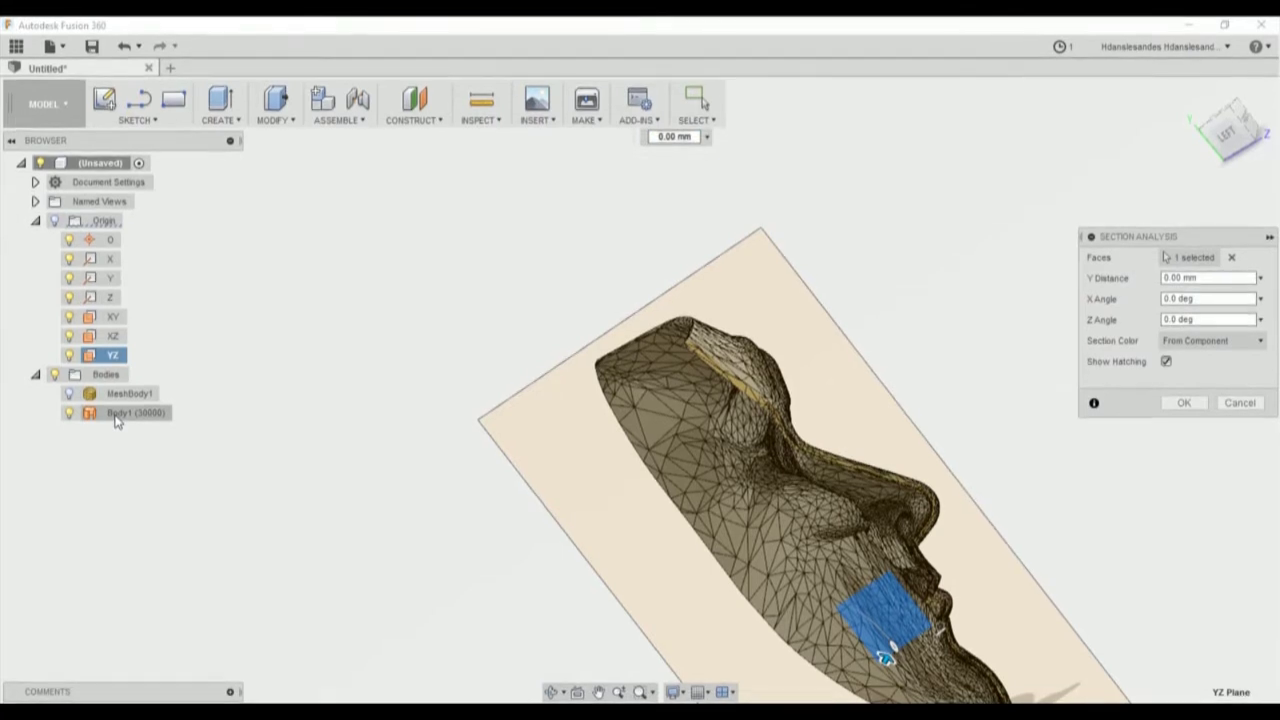
pyautogui.click(1185, 403)
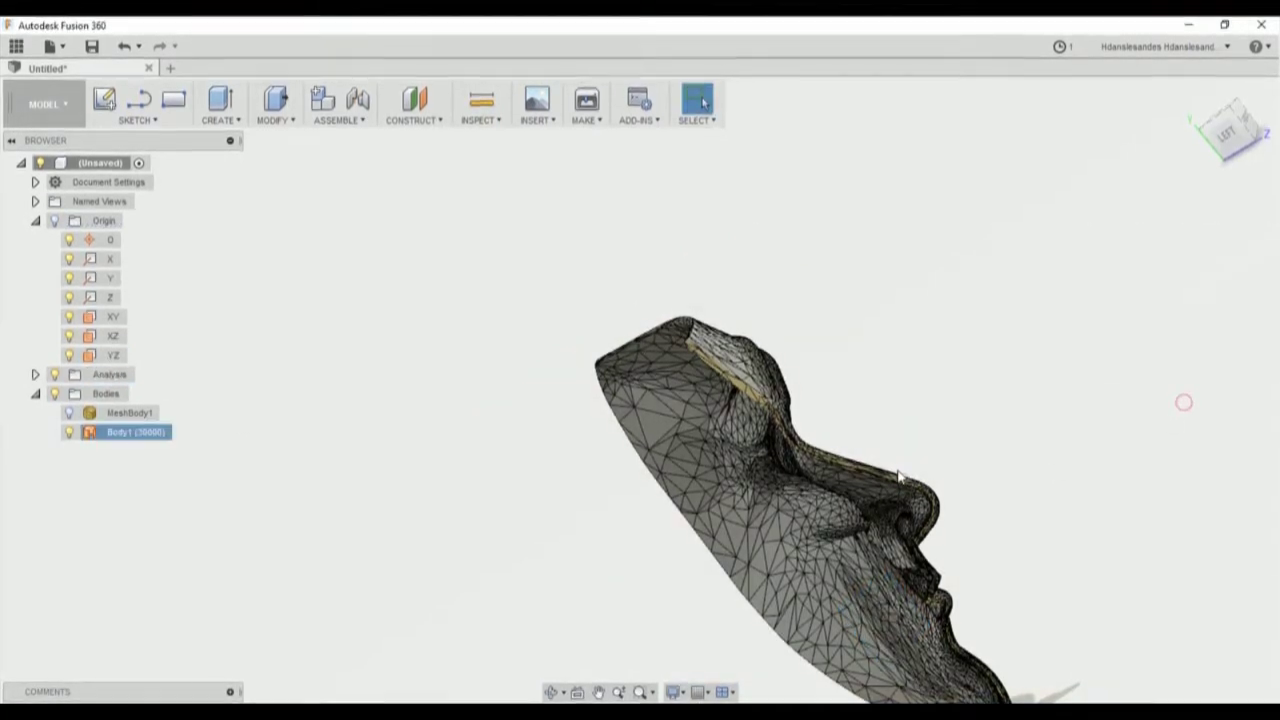
# Inspect the mask's cut wall along the nose, hide the section analysis and switch to the CAM workspace.
pyautogui.scroll(6, 742, 461)
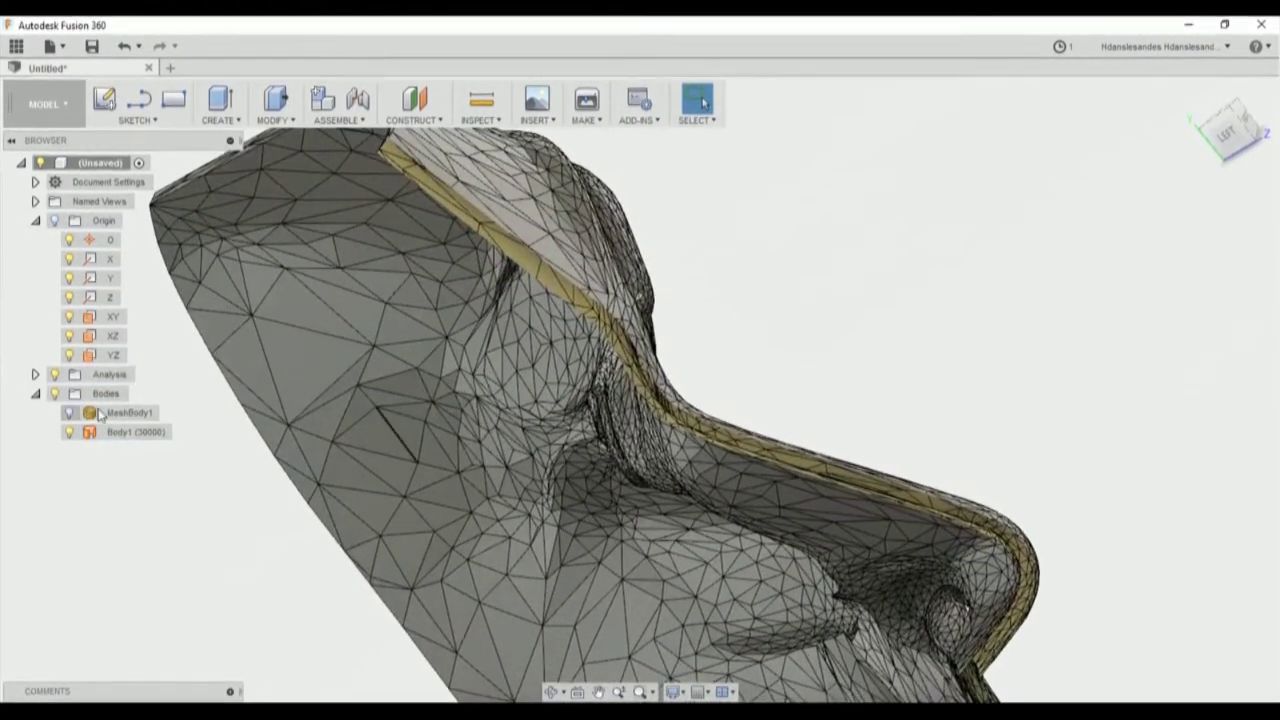
pyautogui.click(55, 373)
pyautogui.scroll(-3, 855, 397)
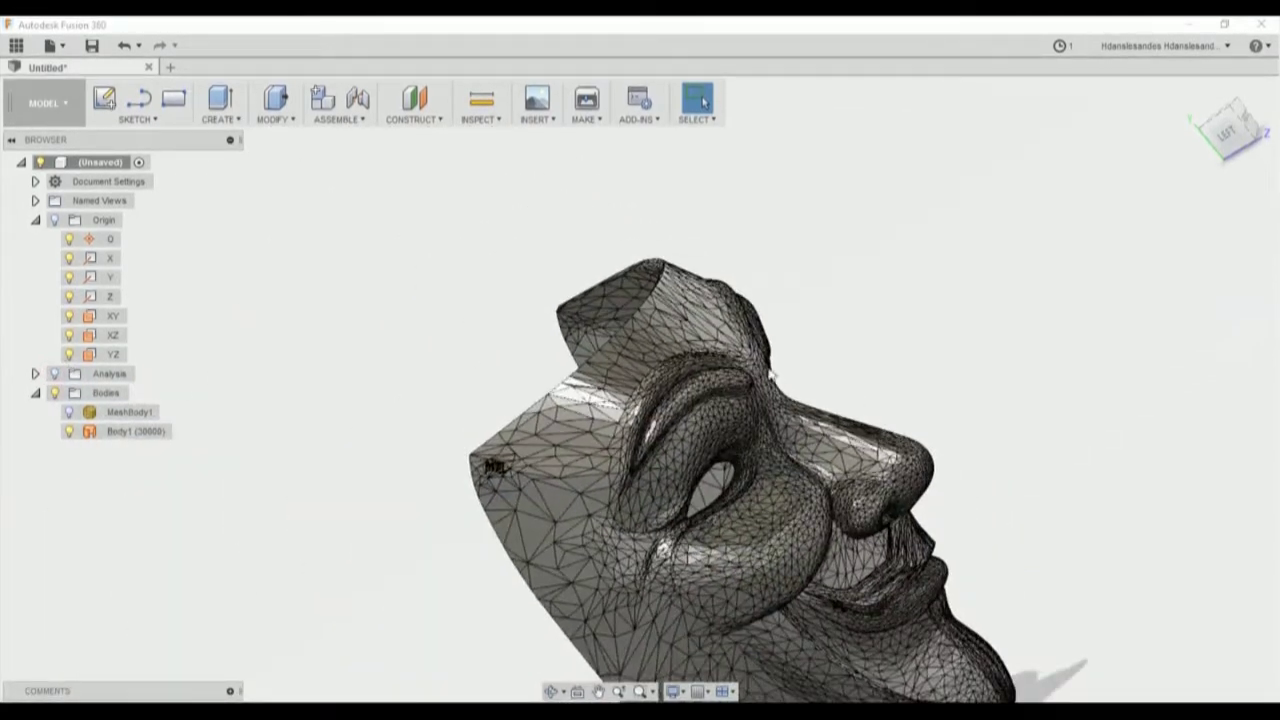
pyautogui.click(47, 110)
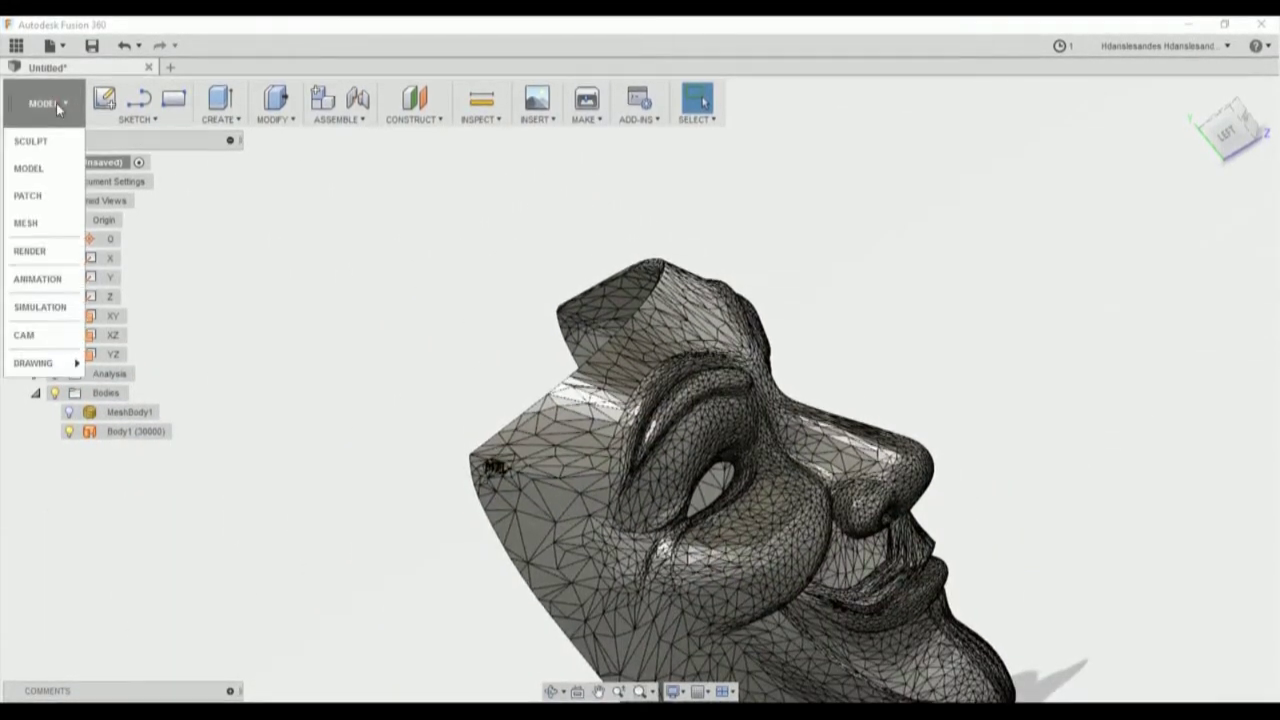
pyautogui.click(58, 337)
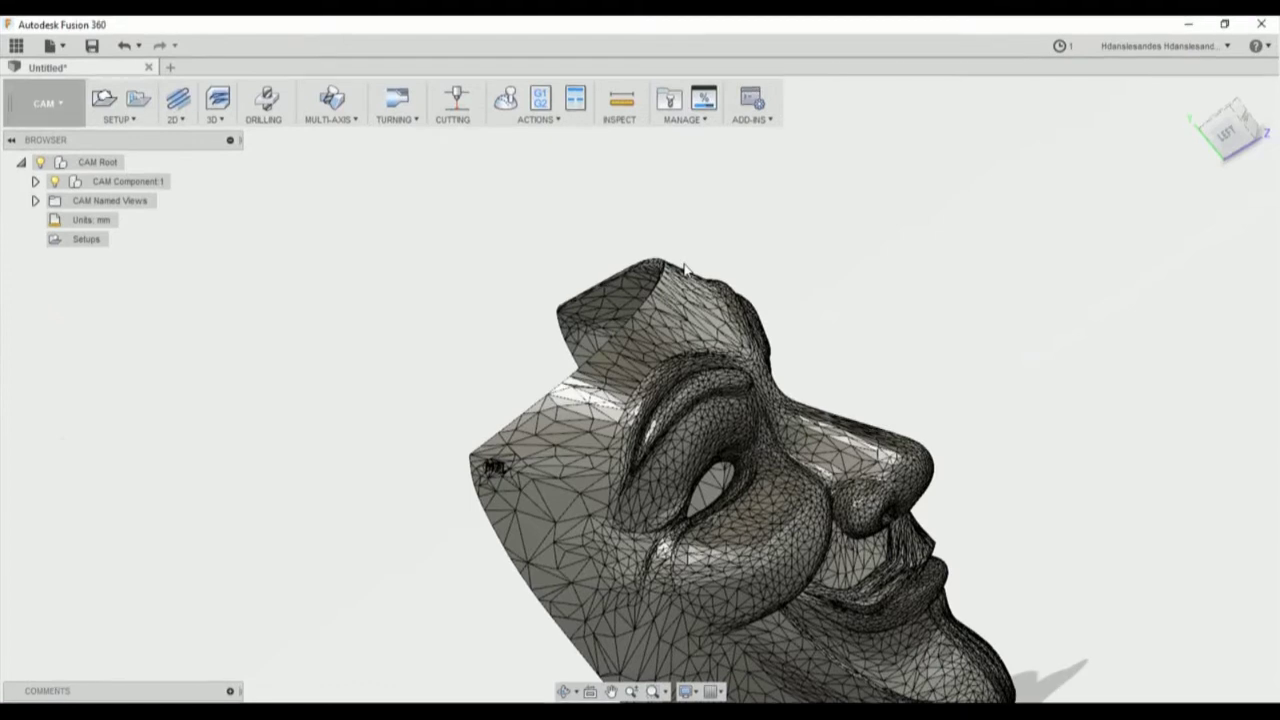
# Return to the Model workspace, look at the sectioned mask from the front and hide its section analysis.
pyautogui.scroll(-5, 840, 285)
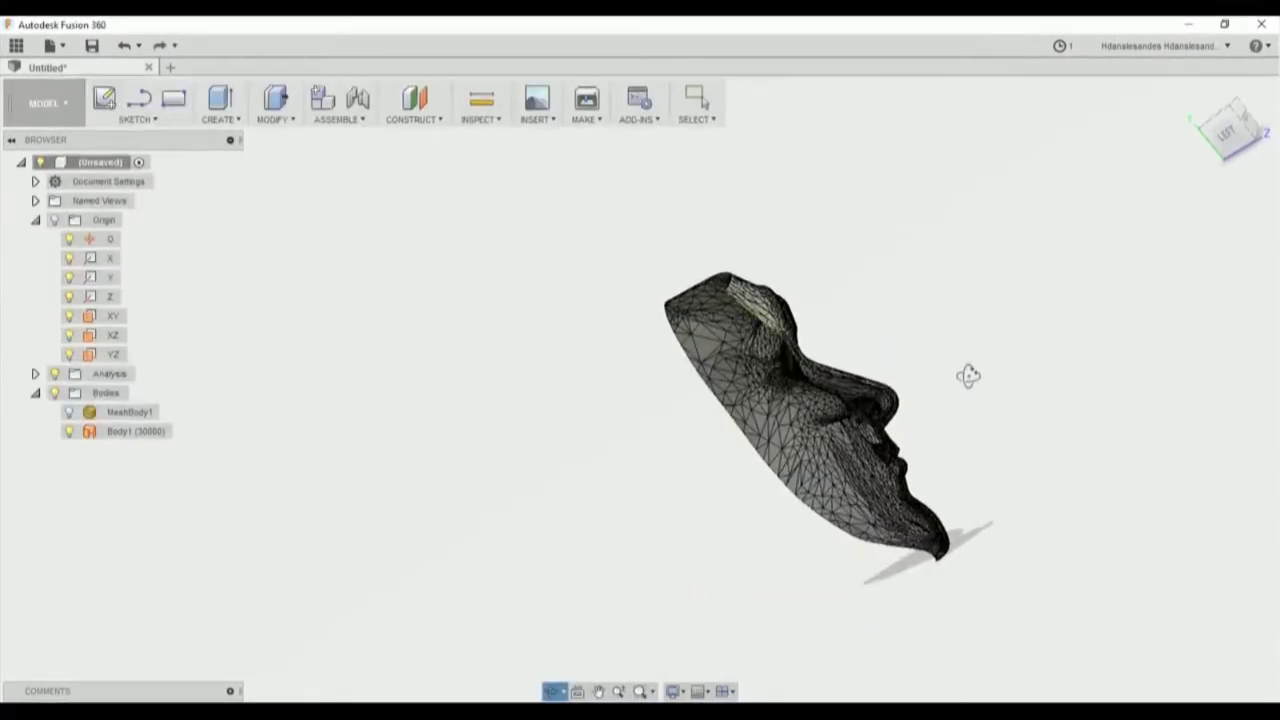
pyautogui.keyDown('shift'); pyautogui.moveTo(968, 374); pyautogui.dragTo(808, 441, button='middle'); pyautogui.keyUp('shift')
pyautogui.keyDown('shift'); pyautogui.moveTo(852, 380); pyautogui.dragTo(832, 390, button='middle'); pyautogui.keyUp('shift')
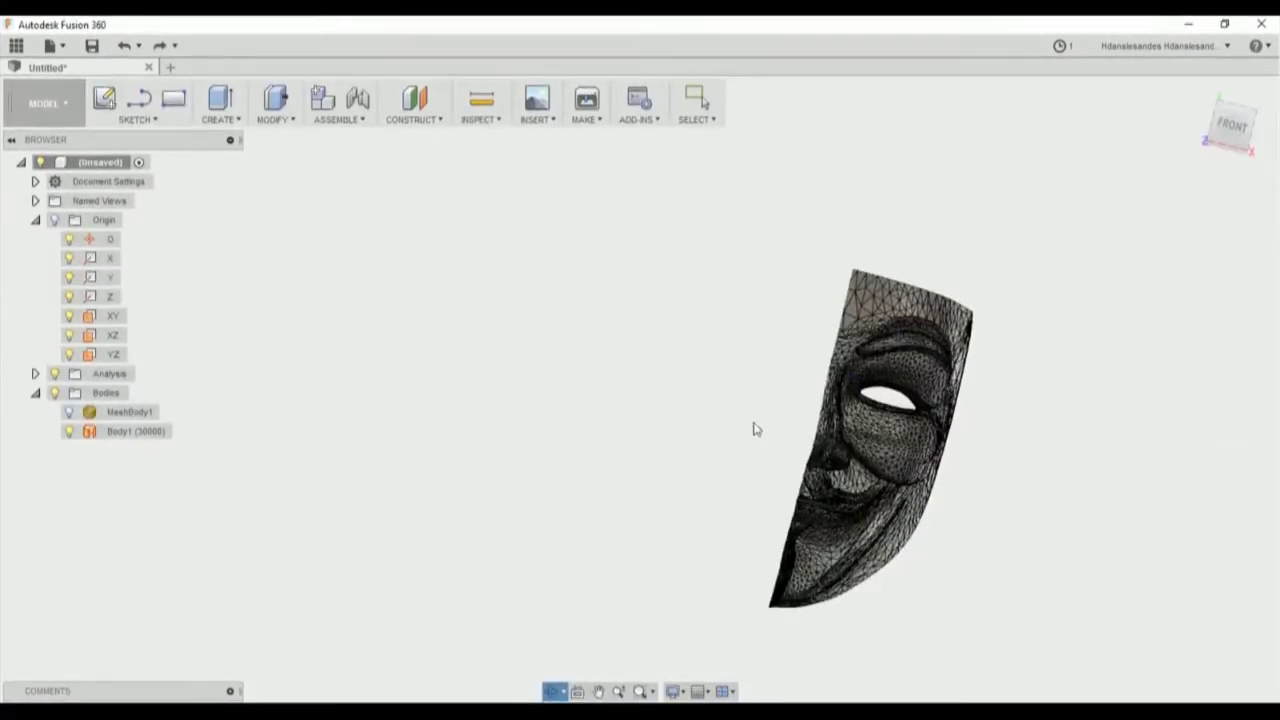
pyautogui.click(55, 375)
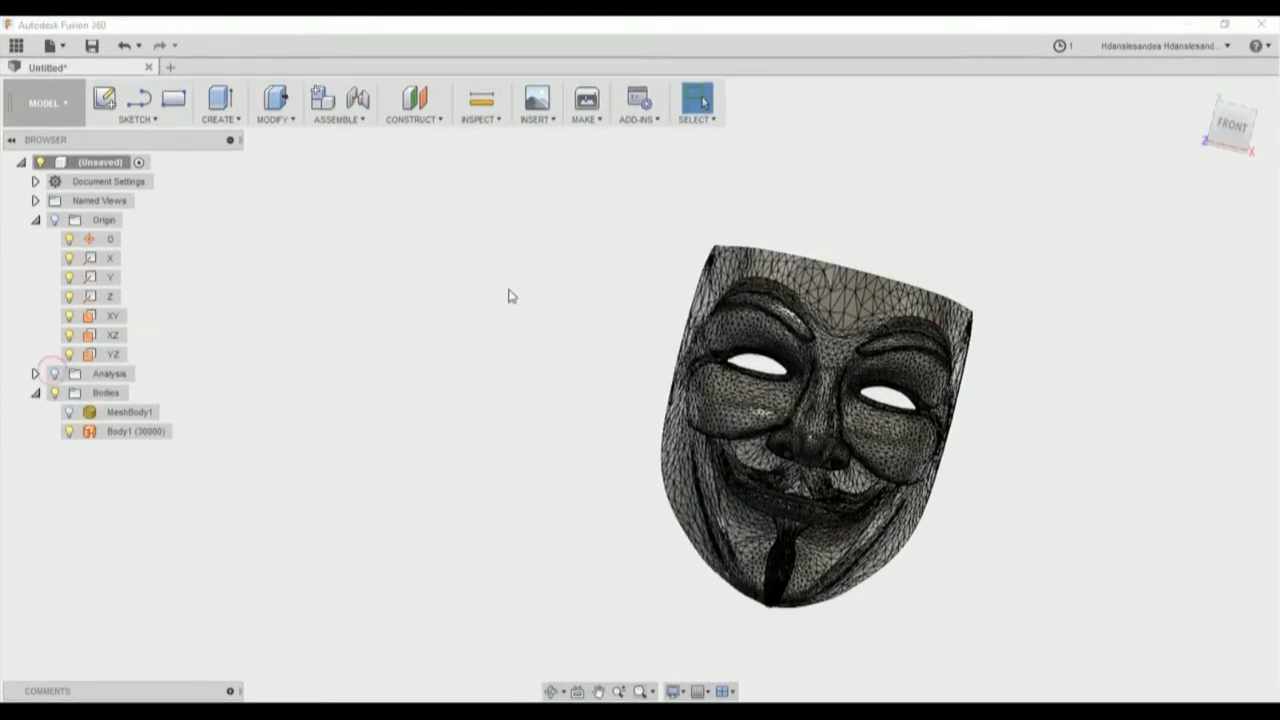
# Switch to the CAM workspace and start a new milling setup for the mask body.
pyautogui.click(50, 105)
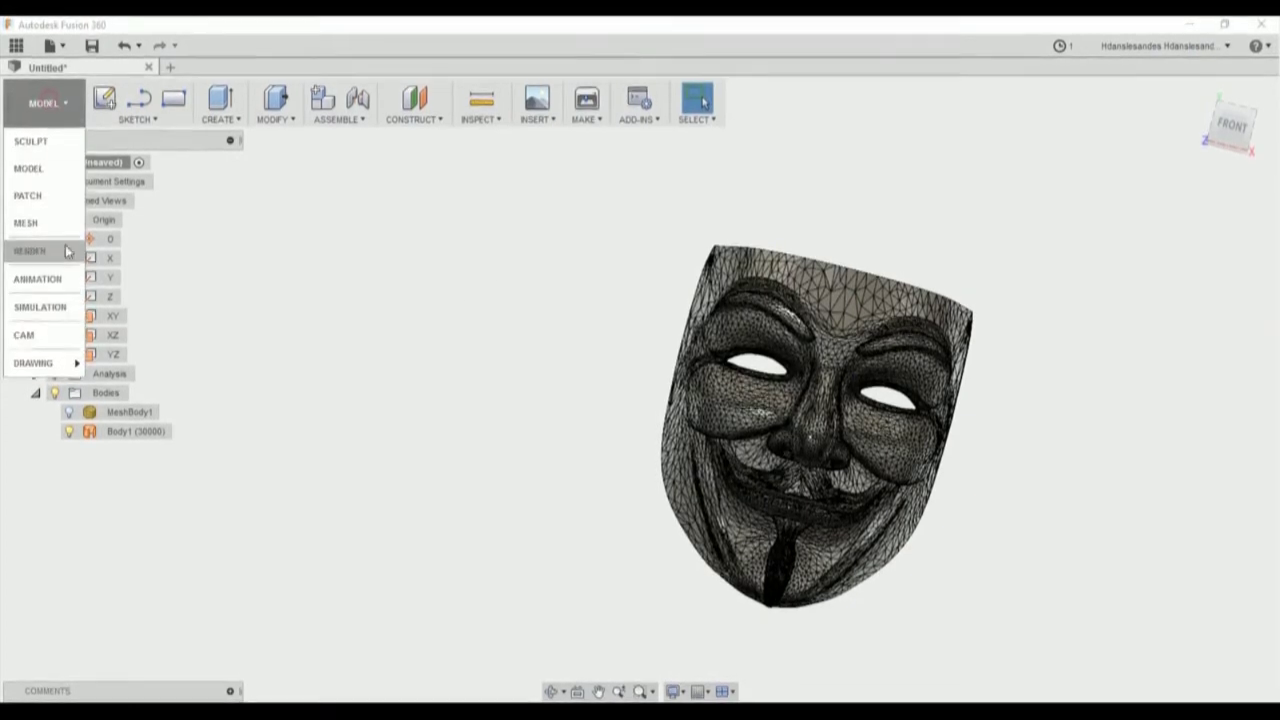
pyautogui.click(37, 334)
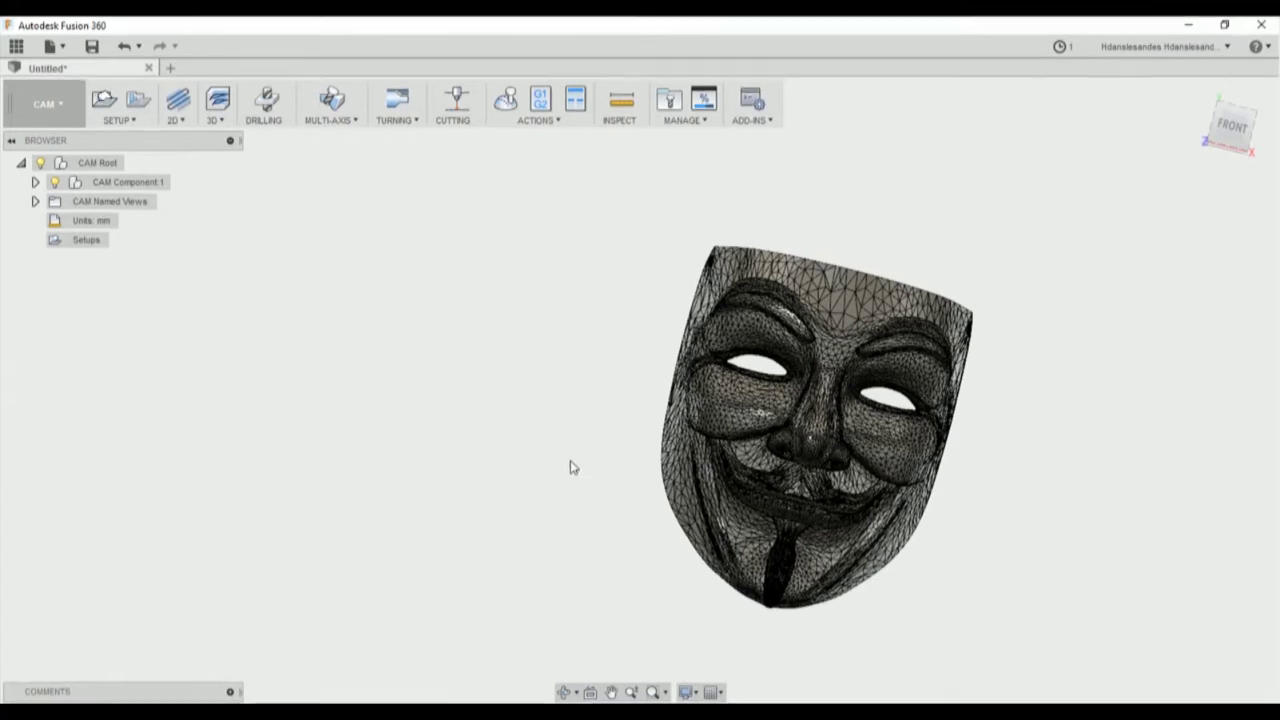
pyautogui.scroll(5, 645, 470)
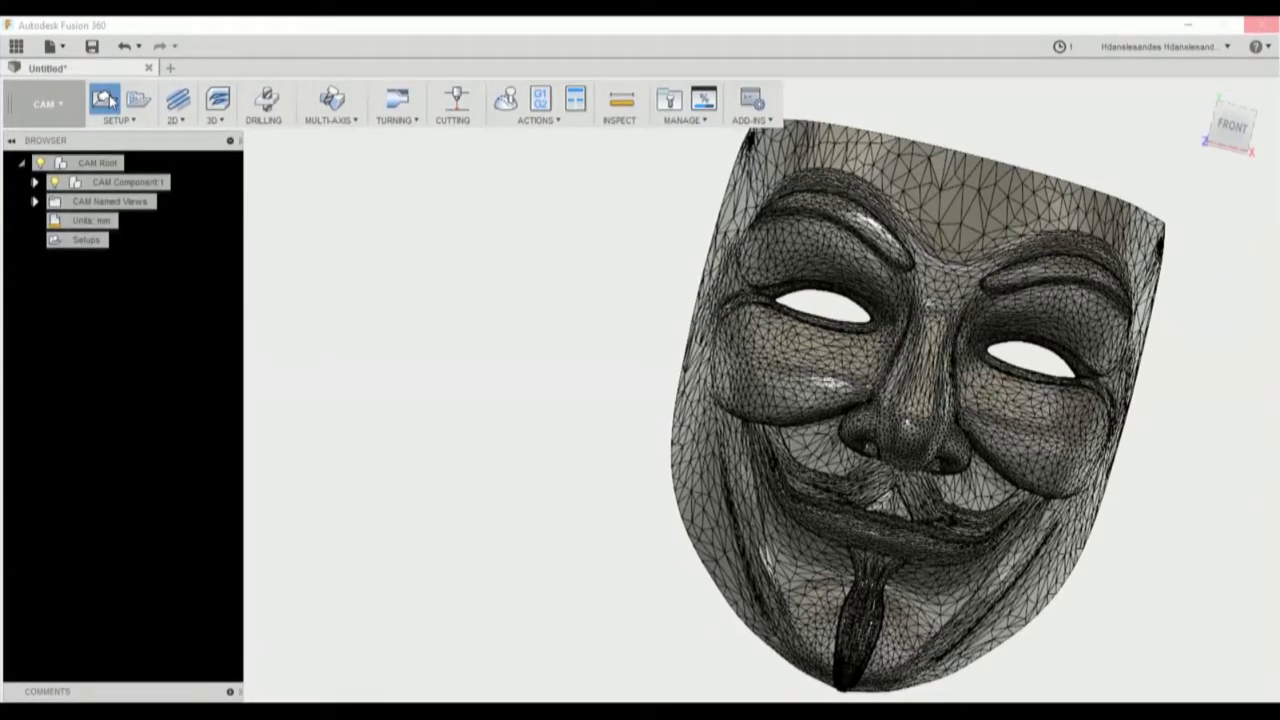
pyautogui.click(1078, 700)
pyautogui.moveTo(1029, 688)
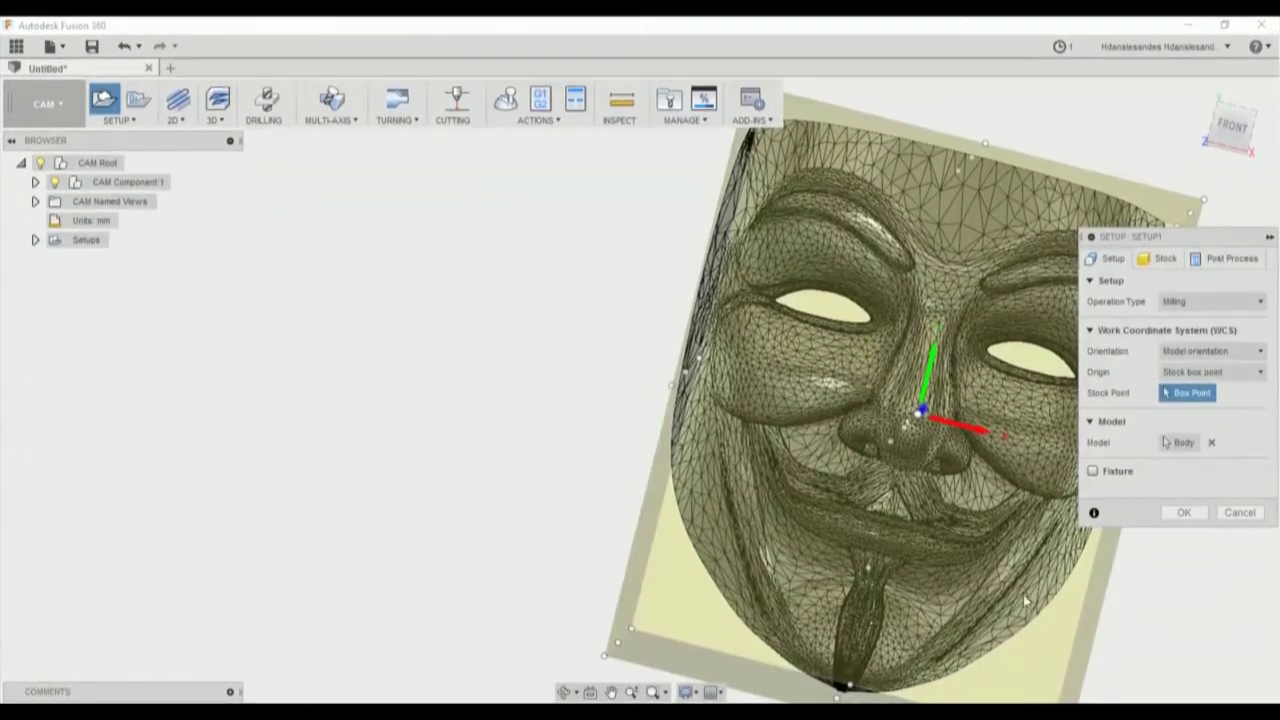
# Place the setup's work coordinate origin on the upper corner of the stock box beside the chin.
pyautogui.moveTo(953, 509); pyautogui.dragTo(858, 425, button='middle')
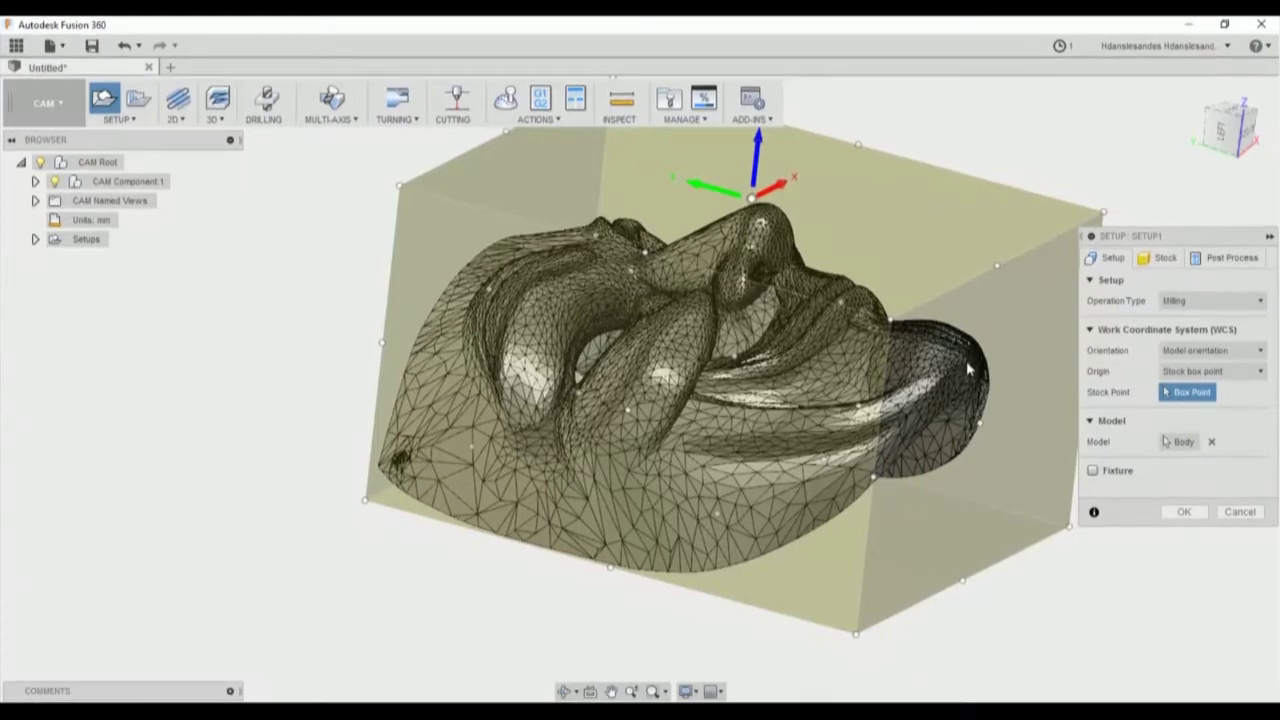
pyautogui.keyDown('shift'); pyautogui.moveTo(976, 414); pyautogui.dragTo(851, 387, button='middle'); pyautogui.keyUp('shift')
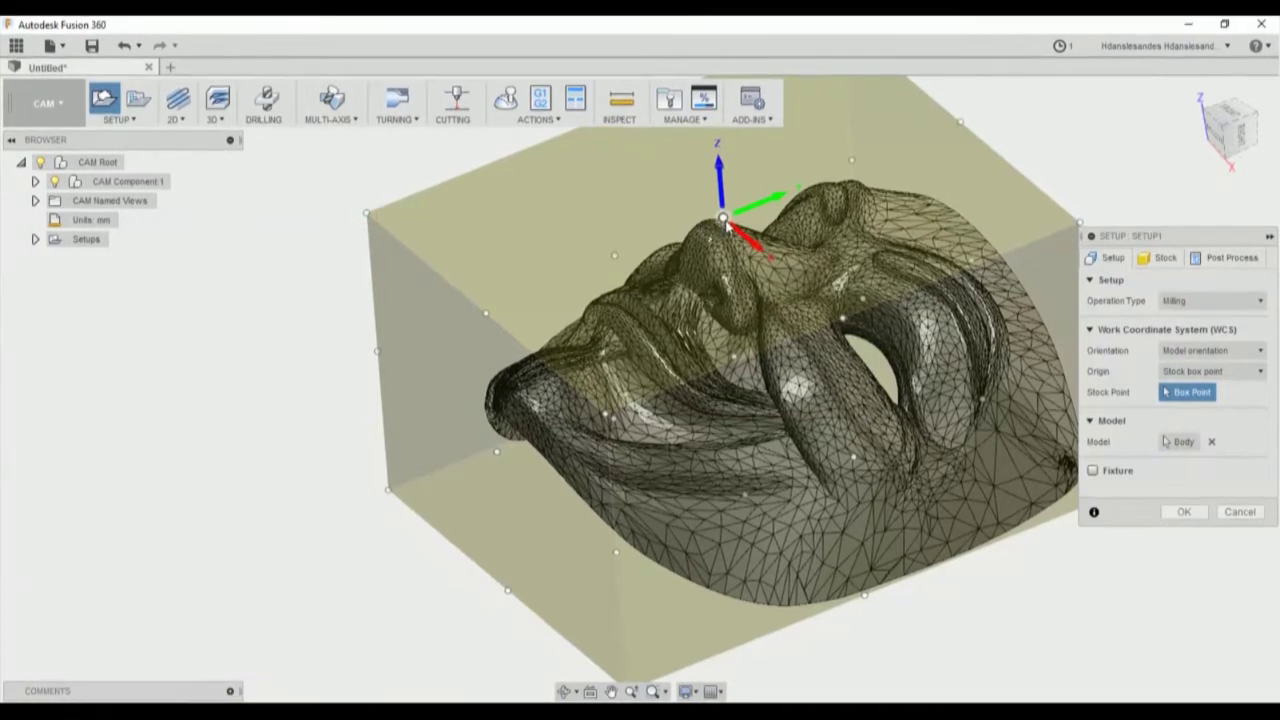
pyautogui.click(365, 214)
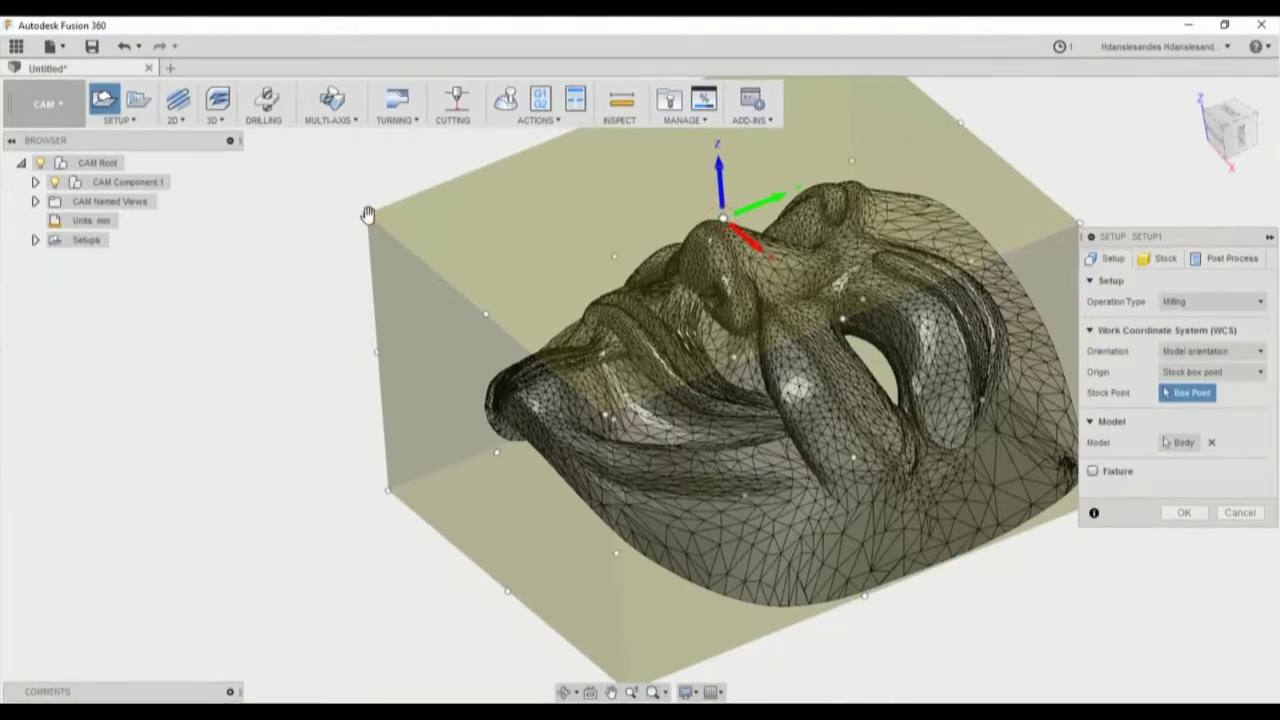
pyautogui.scroll(2, 364, 217)
pyautogui.scroll(3, 363, 217)
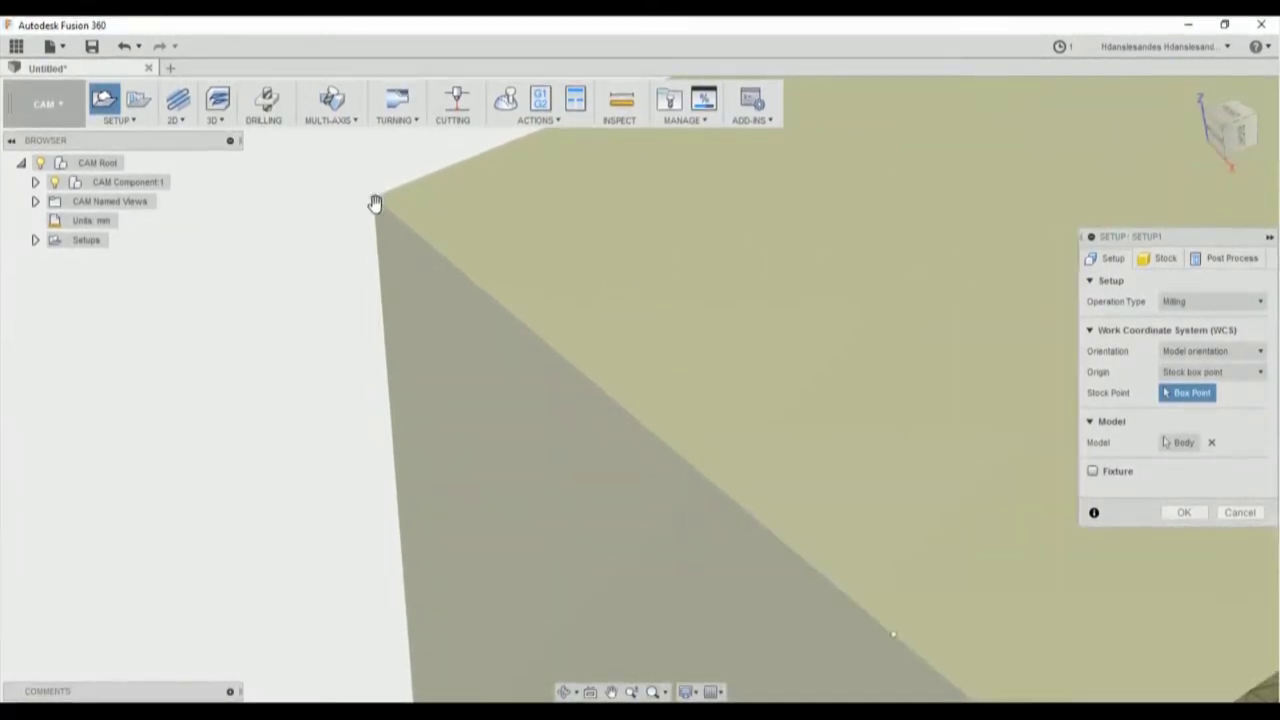
pyautogui.click(373, 196)
pyautogui.scroll(-3, 448, 240)
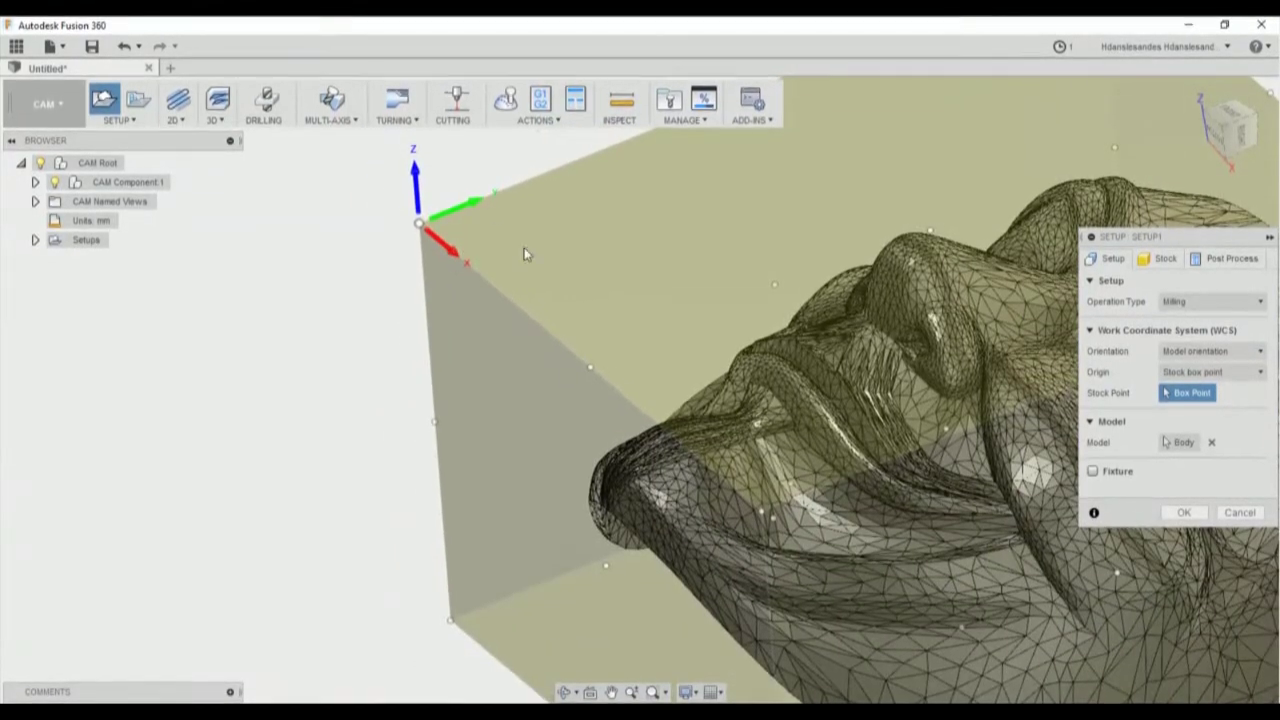
pyautogui.scroll(-3, 560, 265)
pyautogui.keyDown('shift'); pyautogui.moveTo(677, 270); pyautogui.dragTo(695, 345, button='middle'); pyautogui.keyUp('shift')
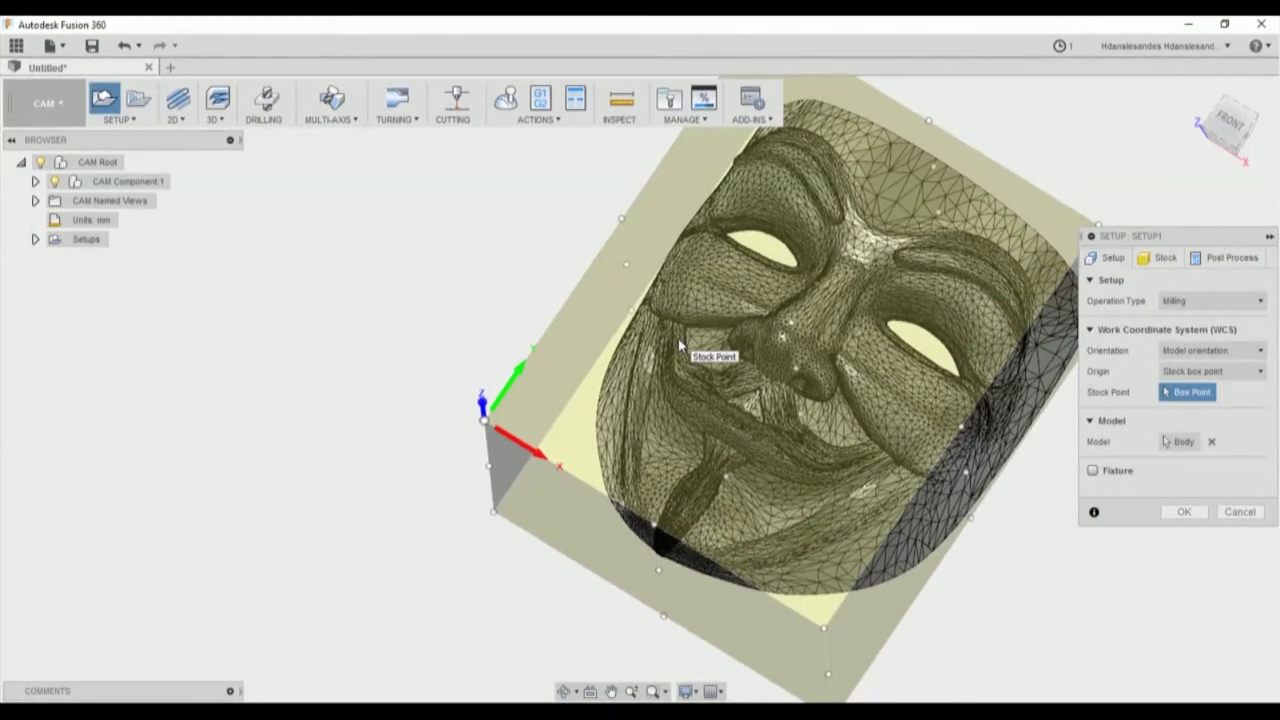
# Open the setup's stock settings and examine the clearance between the nose tip and the stock top from the bottom view.
pyautogui.click(1158, 258)
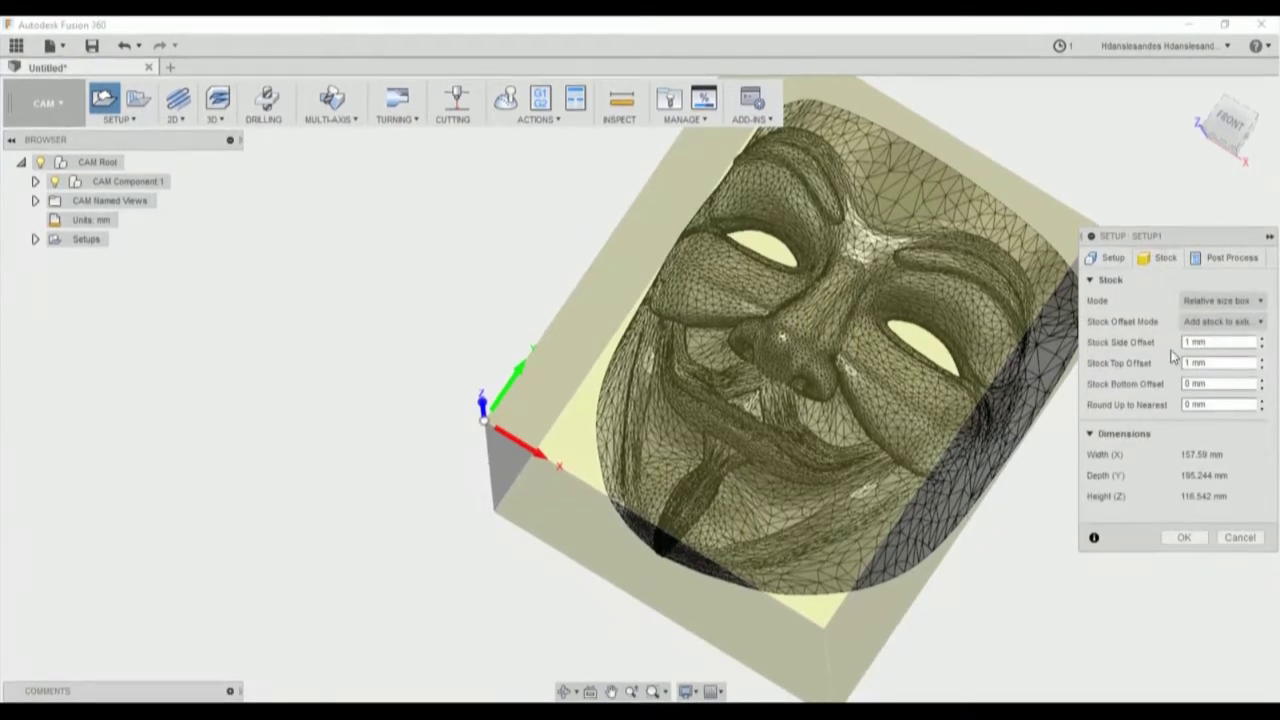
pyautogui.keyDown('shift'); pyautogui.moveTo(884, 437); pyautogui.dragTo(935, 260, button='middle'); pyautogui.keyUp('shift')
pyautogui.click(1232, 140)
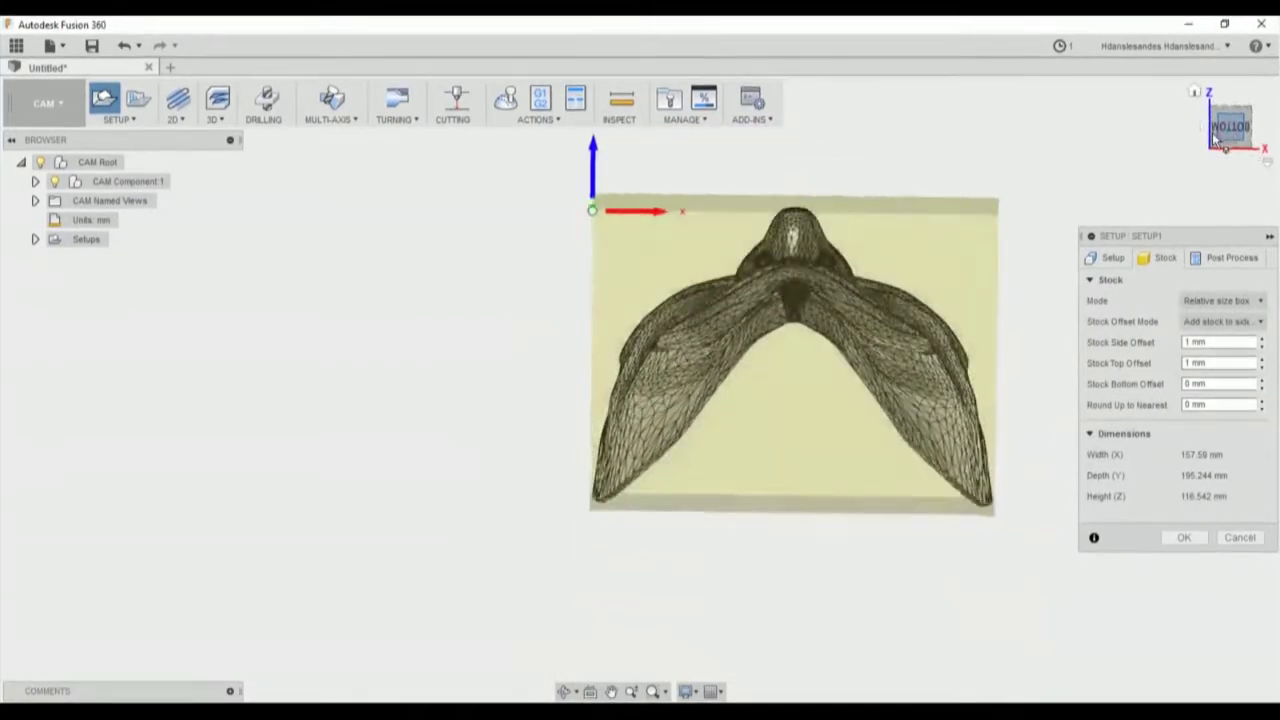
pyautogui.scroll(5, 800, 190)
pyautogui.scroll(2, 757, 190)
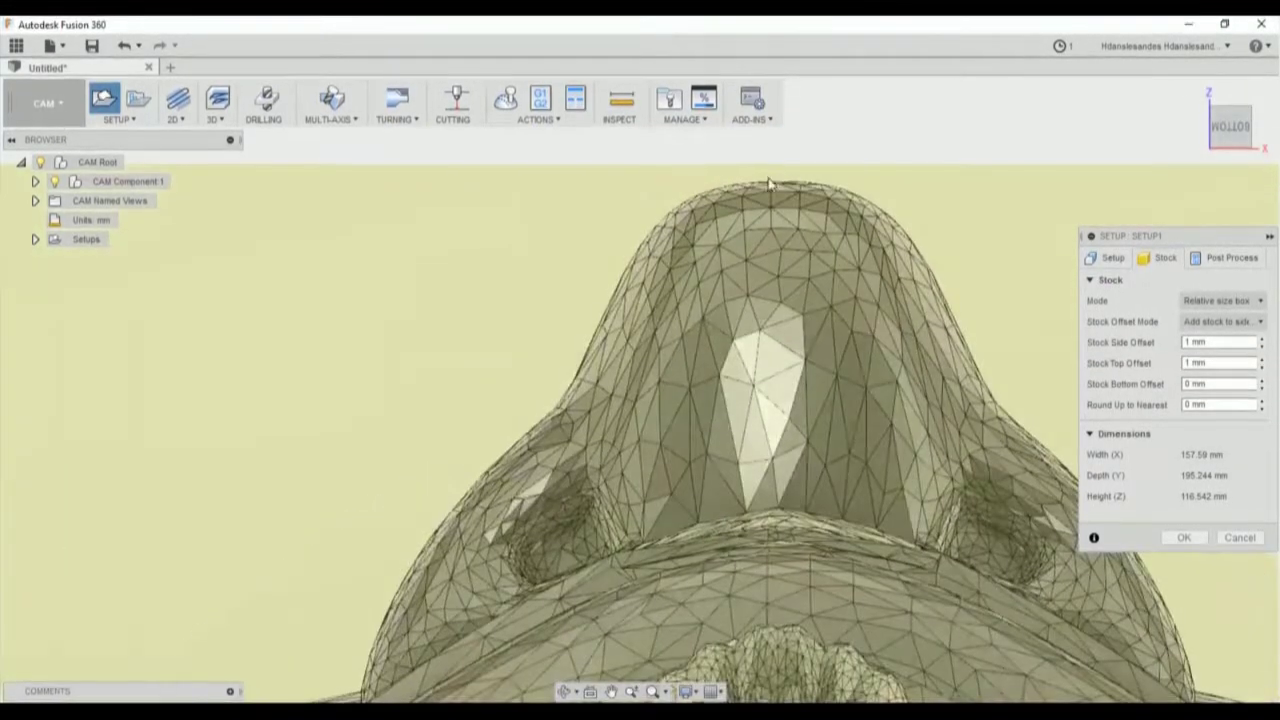
# Set the stock top offset to 0 mm to compare the clearance, and restore it to 1 mm.
pyautogui.click(1158, 364)
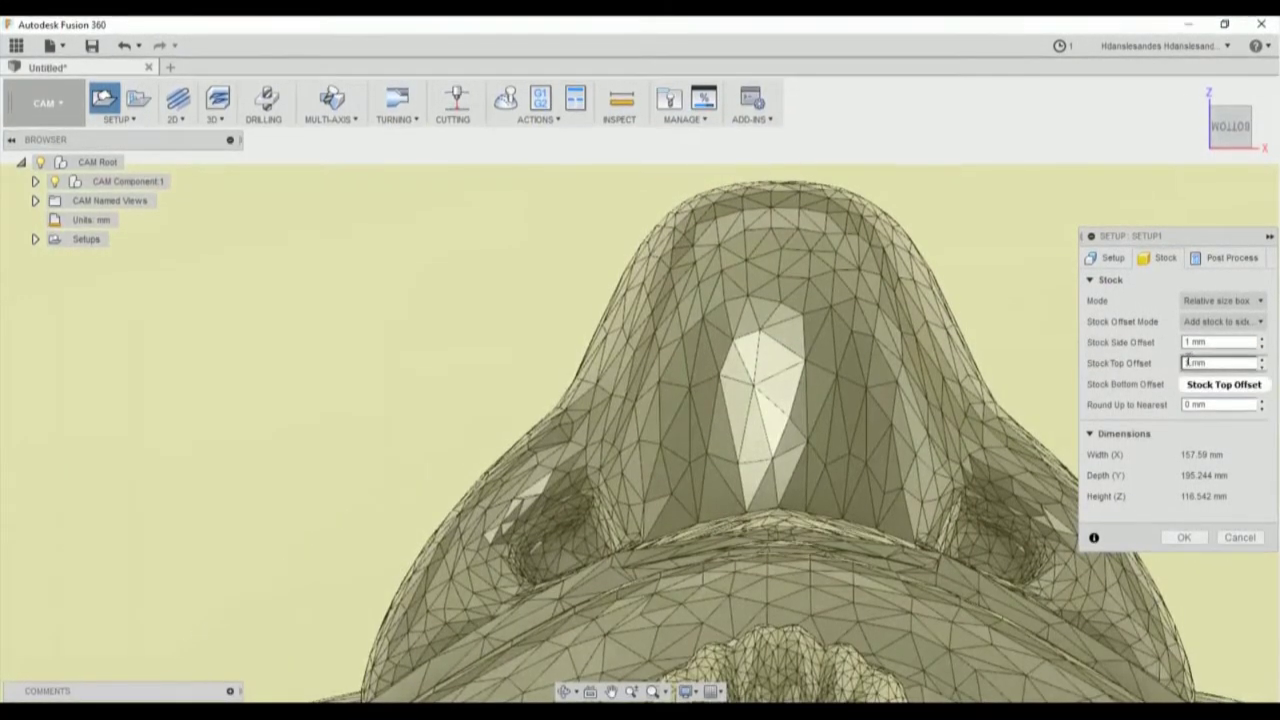
pyautogui.write('0')
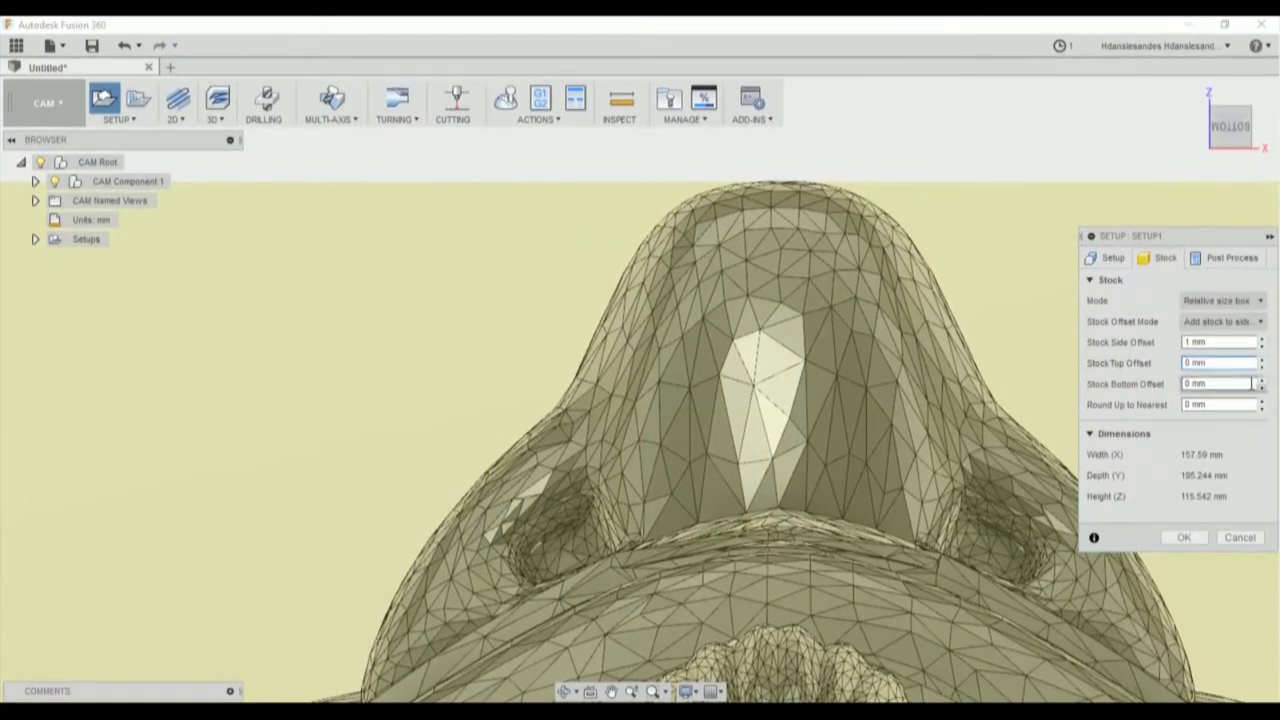
pyautogui.doubleClick(1195, 364)
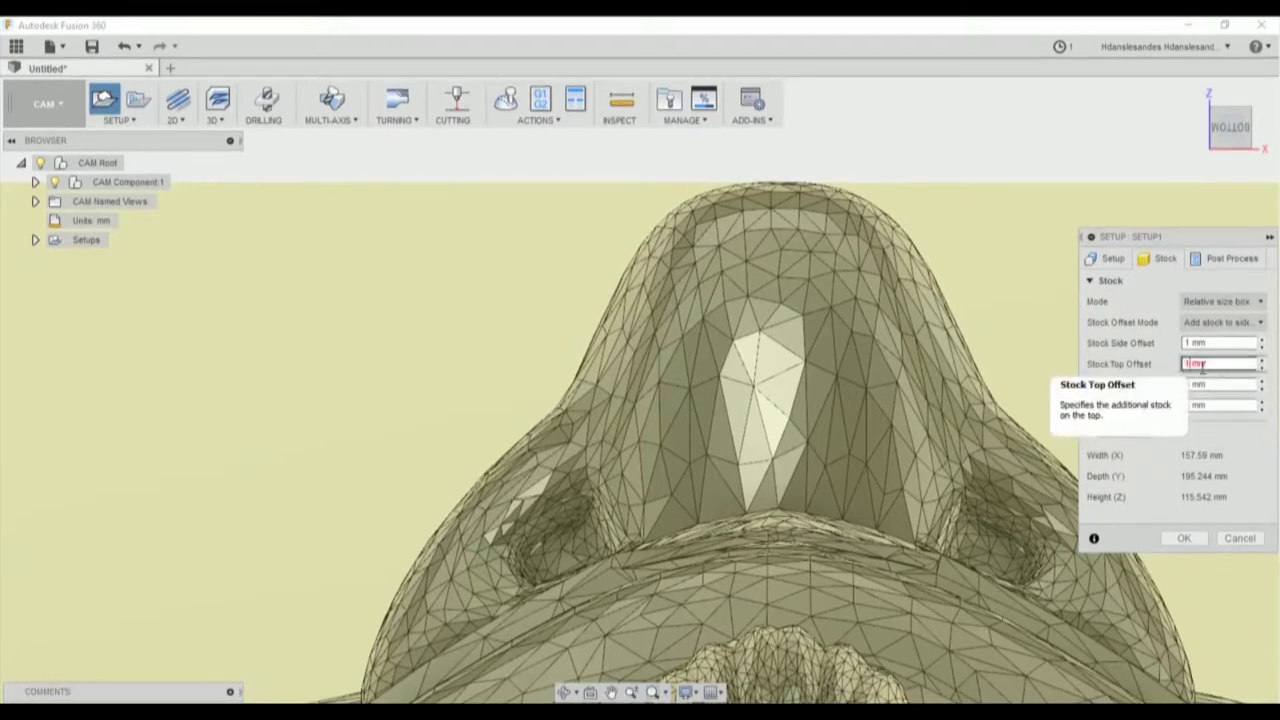
pyautogui.write('1')
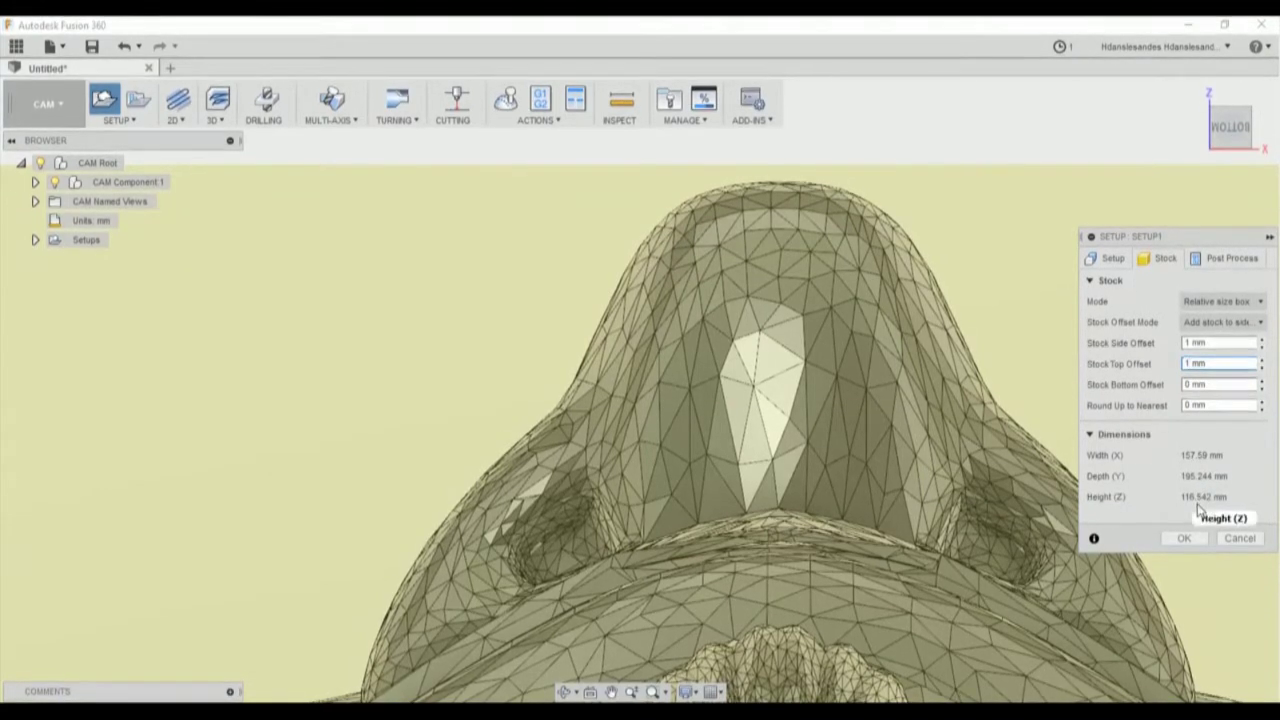
# Round the stock dimensions up to the nearest 5 mm and confirm the milling setup.
pyautogui.click(1190, 405)
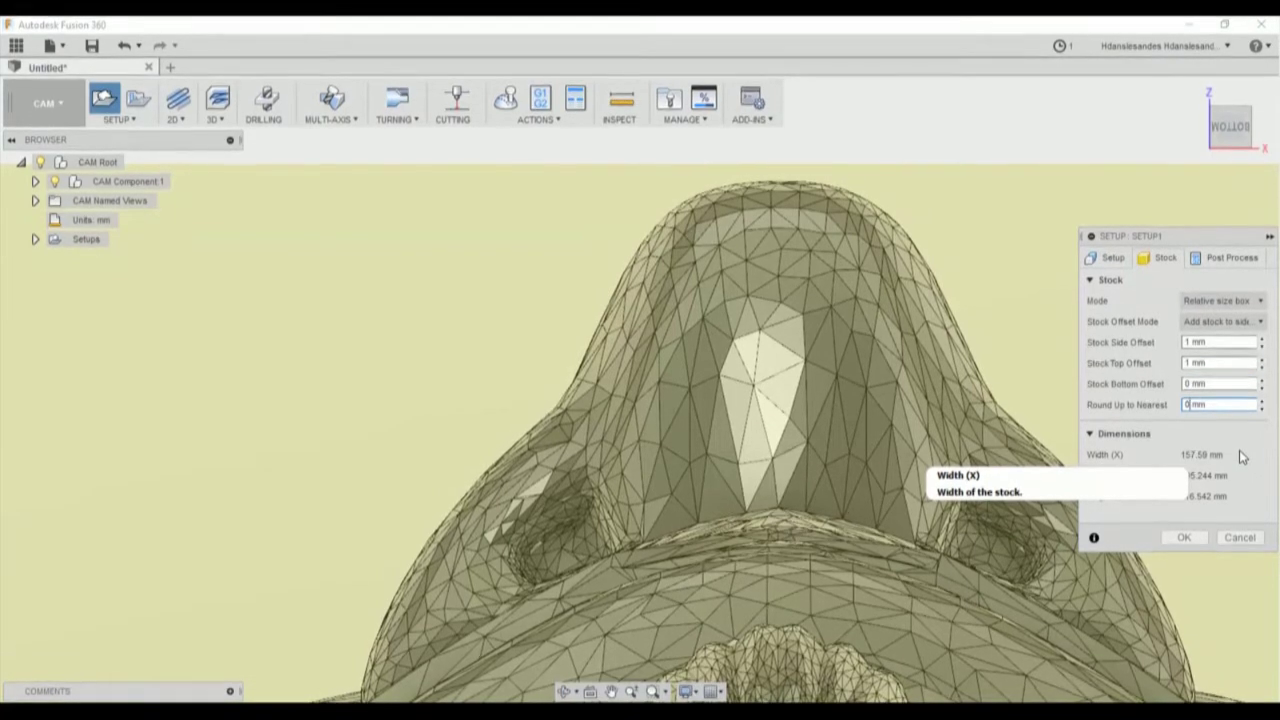
pyautogui.write('5')
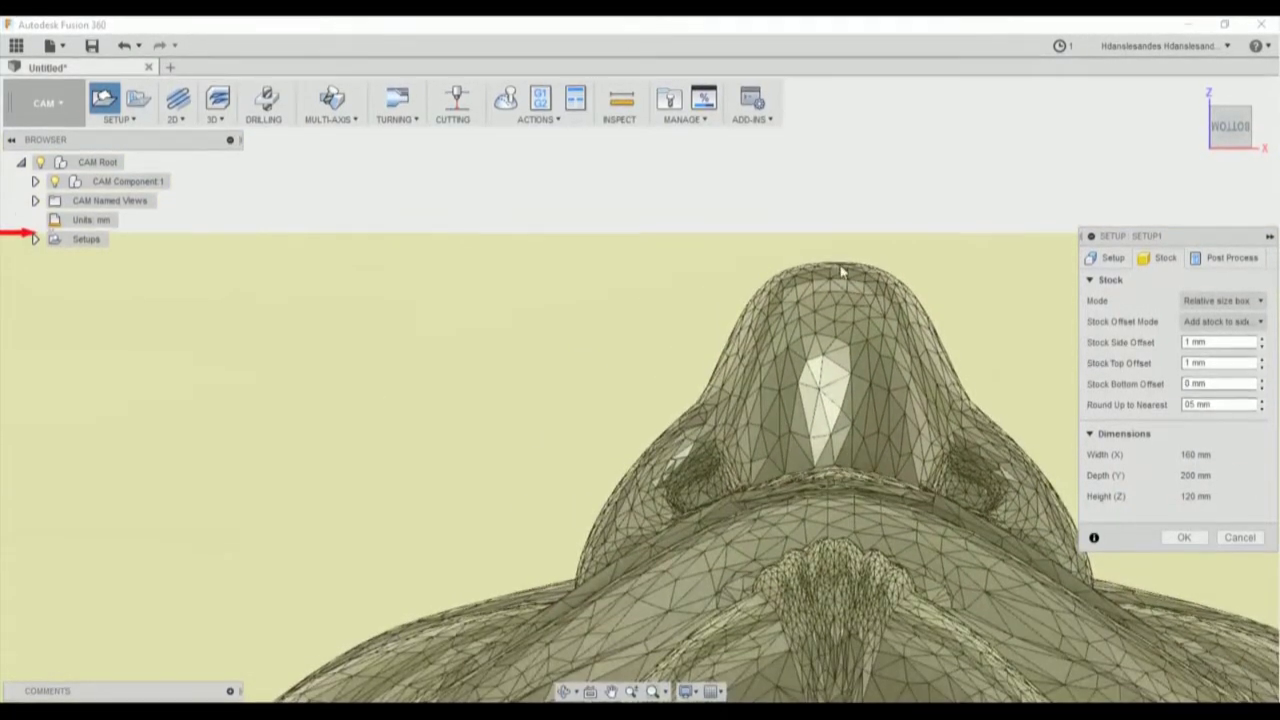
pyautogui.scroll(-4, 851, 290)
pyautogui.keyDown('shift'); pyautogui.moveTo(649, 226); pyautogui.dragTo(856, 396, button='middle'); pyautogui.keyUp('shift')
pyautogui.scroll(-3, 688, 351)
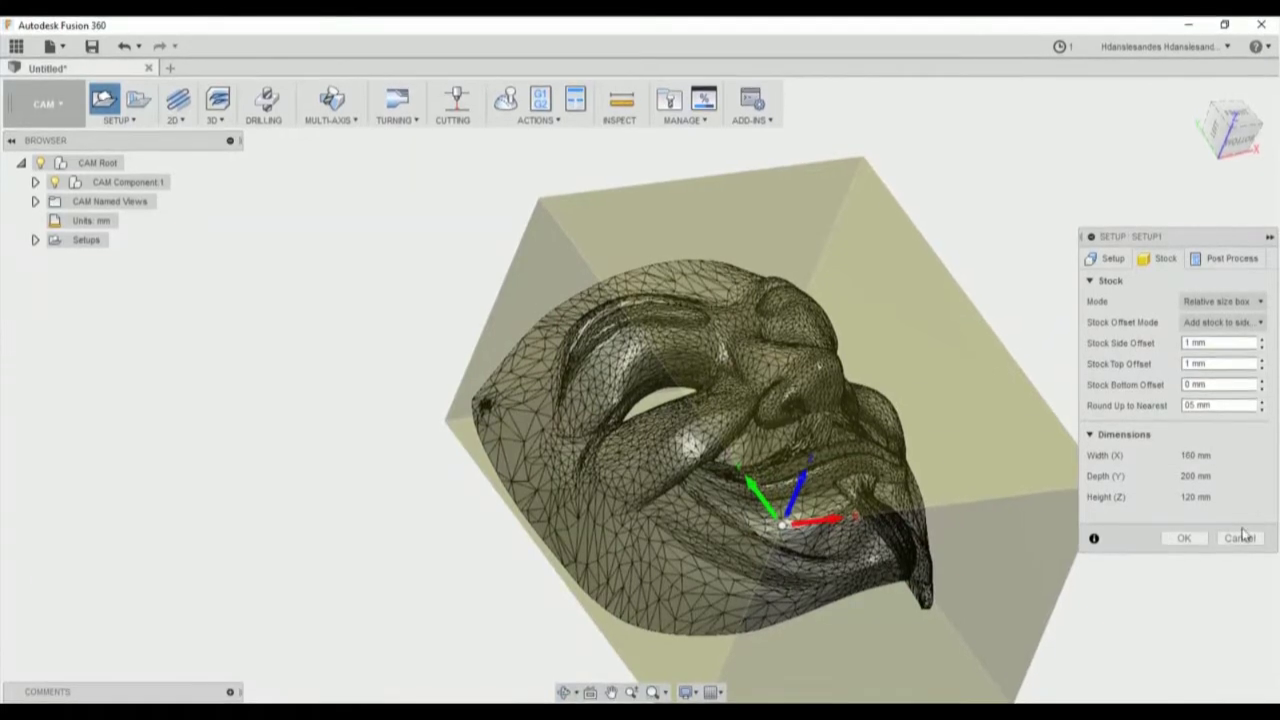
pyautogui.click(1184, 539)
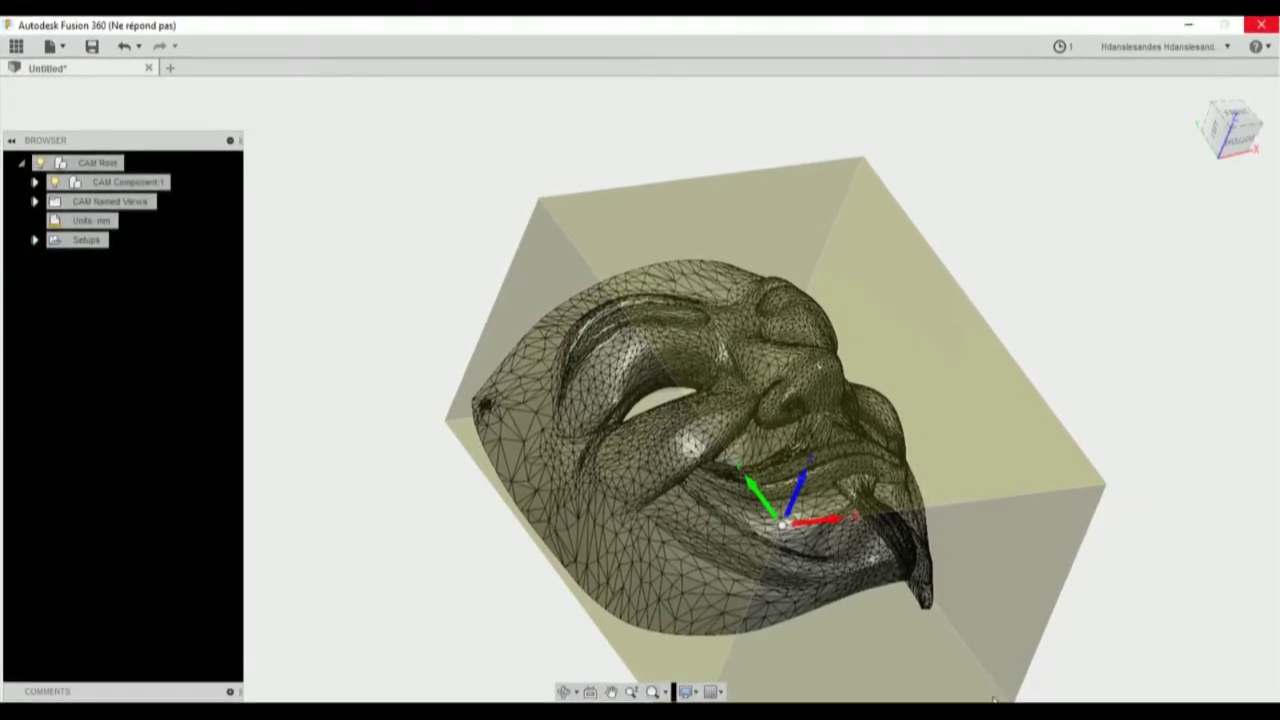
pyautogui.click(1037, 712)
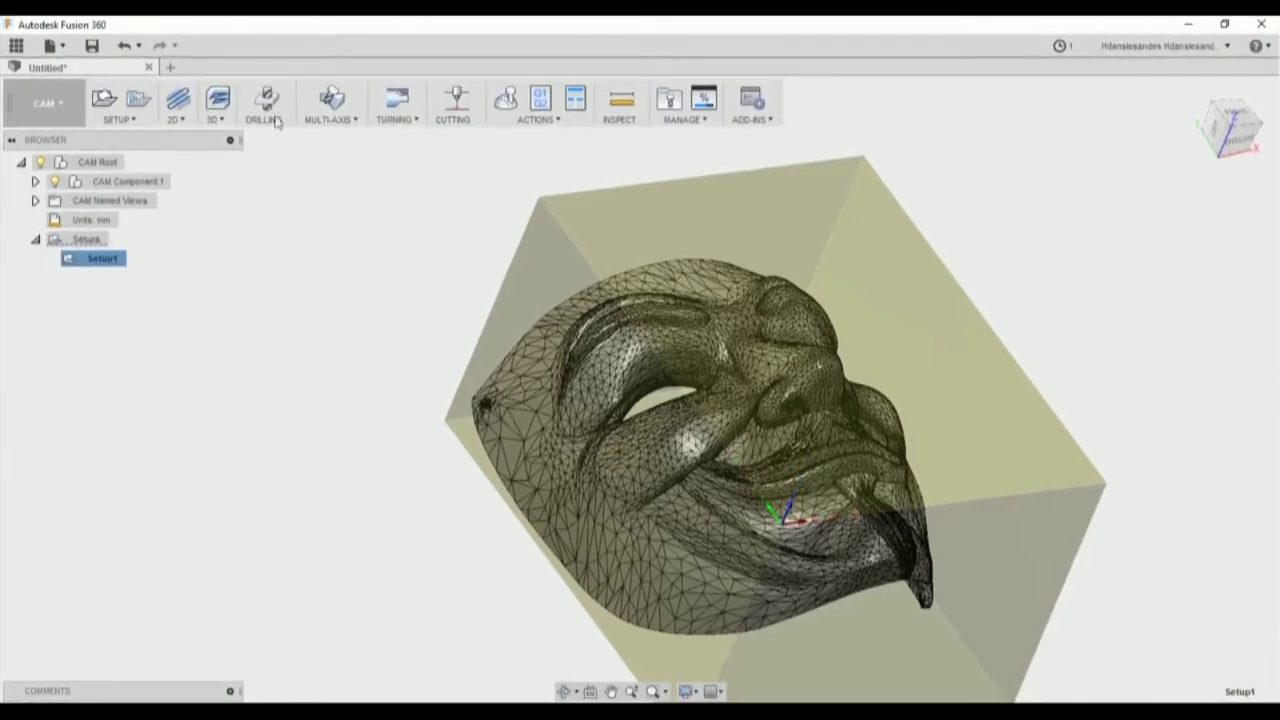
# Start a 3D Adaptive Clearing roughing operation for the mask's milling setup.
pyautogui.click(217, 120)
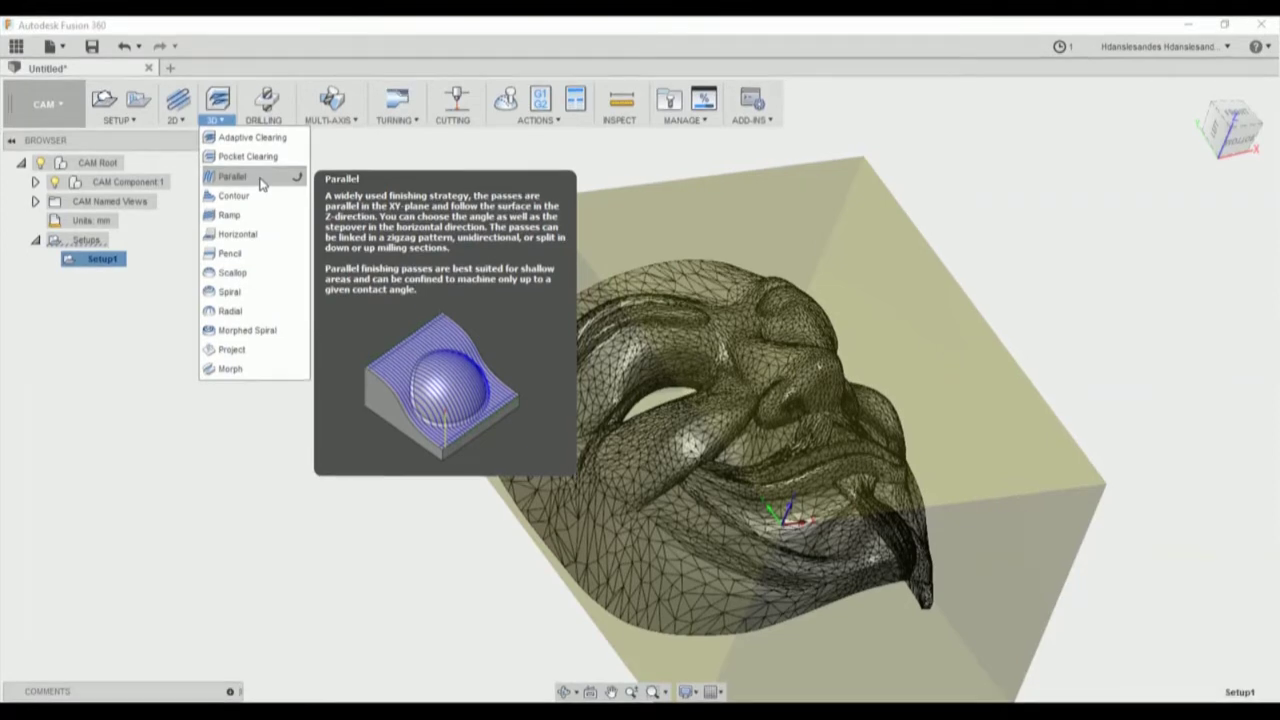
pyautogui.keyDown('shift'); pyautogui.moveTo(617, 443); pyautogui.dragTo(780, 420, button='middle'); pyautogui.keyUp('shift')
pyautogui.scroll(6, 560, 345)
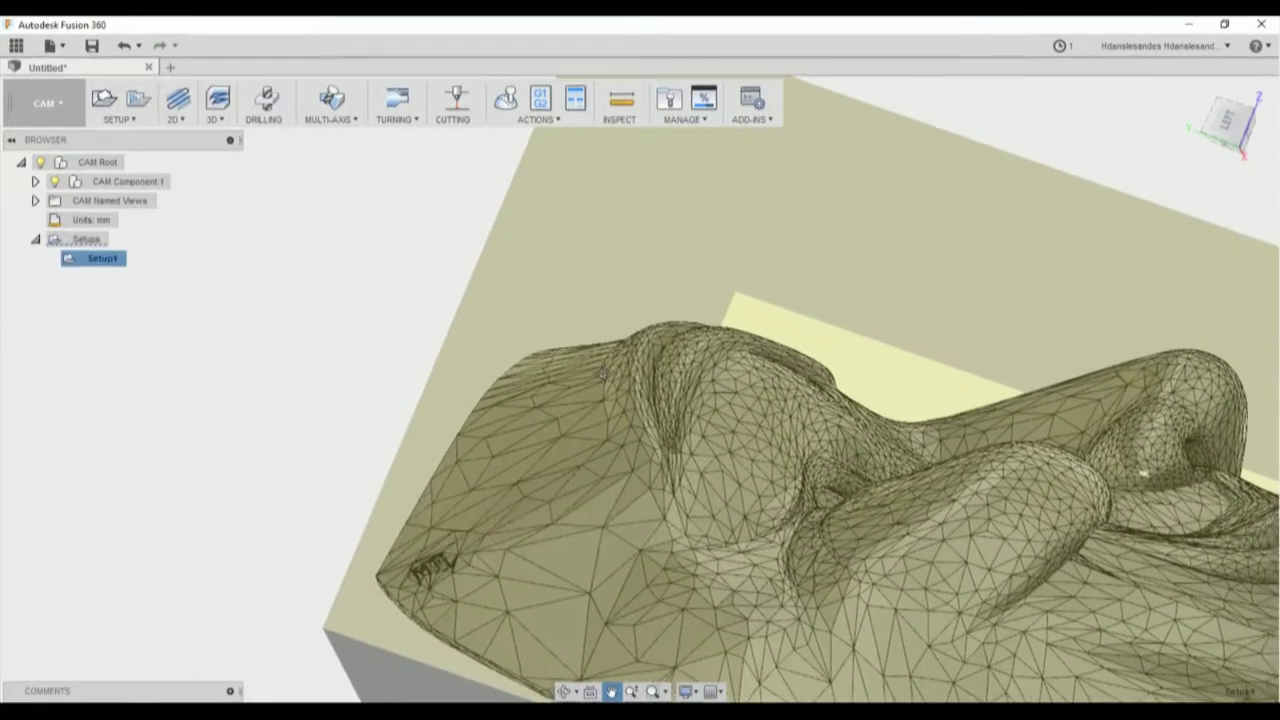
pyautogui.moveTo(608, 306); pyautogui.dragTo(563, 366, button='middle')
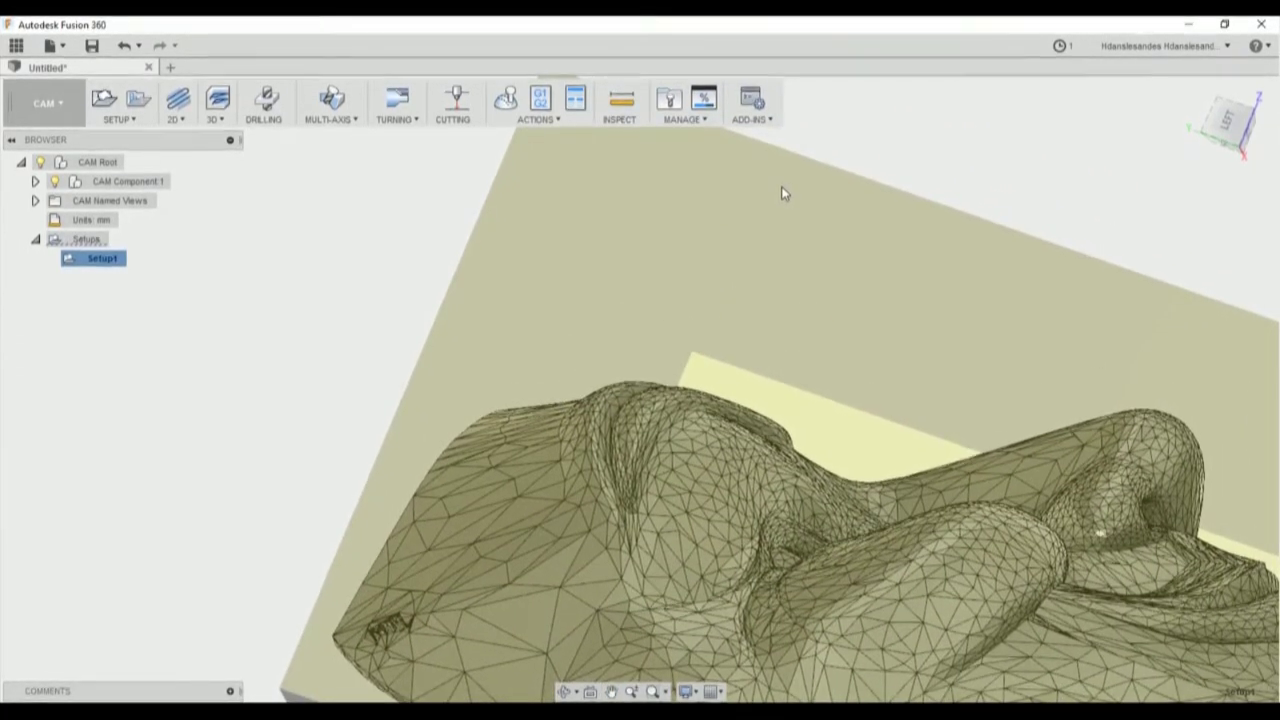
pyautogui.click(216, 108)
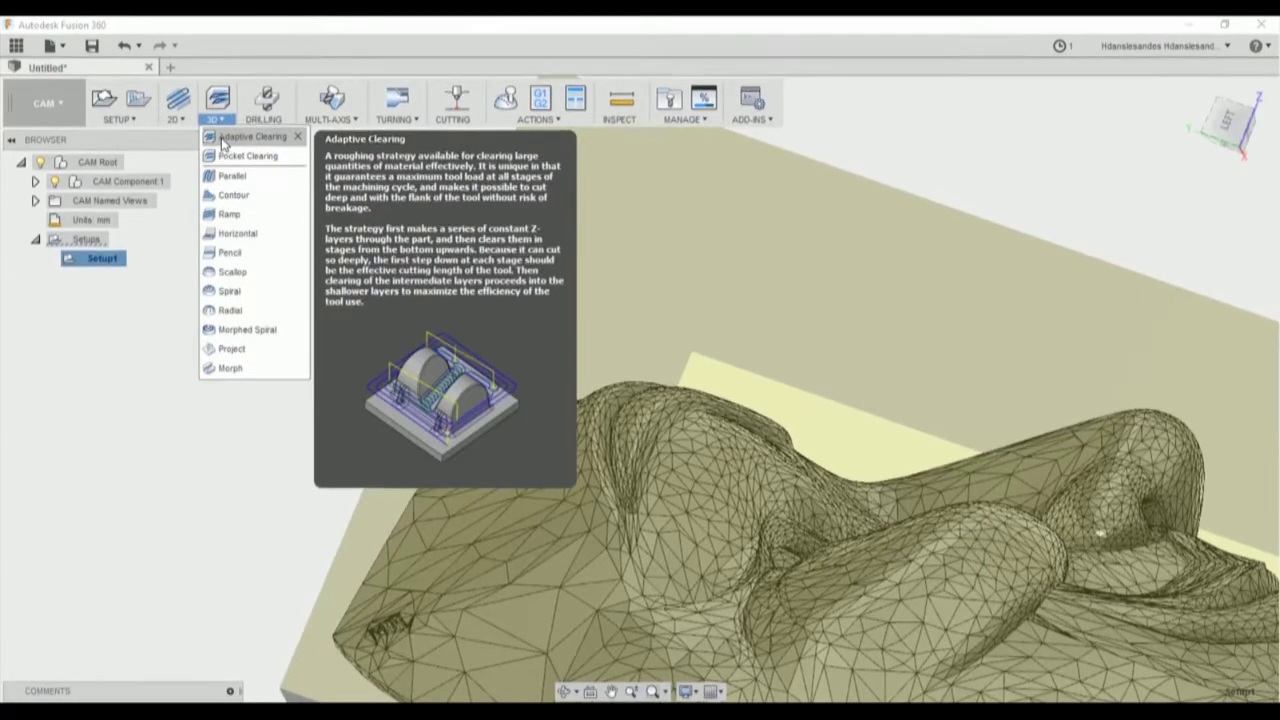
pyautogui.click(224, 140)
pyautogui.scroll(-5, 788, 371)
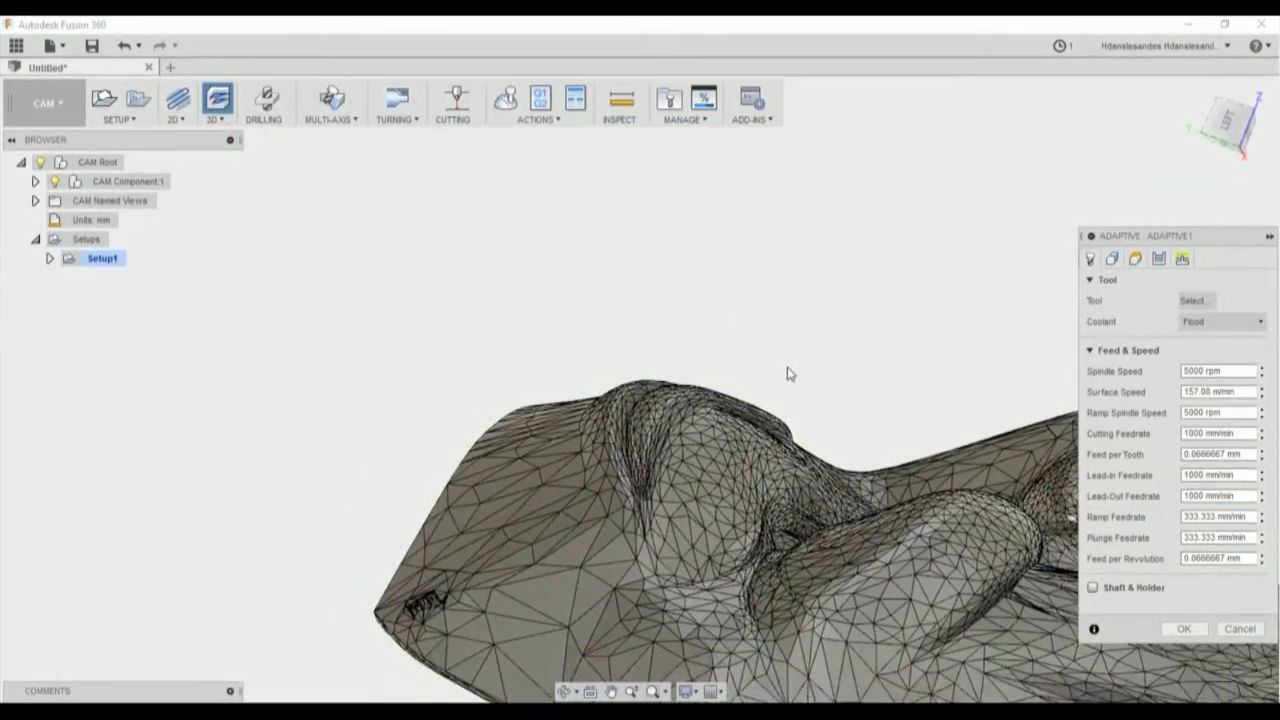
pyautogui.keyDown('shift'); pyautogui.moveTo(855, 330); pyautogui.dragTo(634, 343, button='middle'); pyautogui.keyUp('shift')
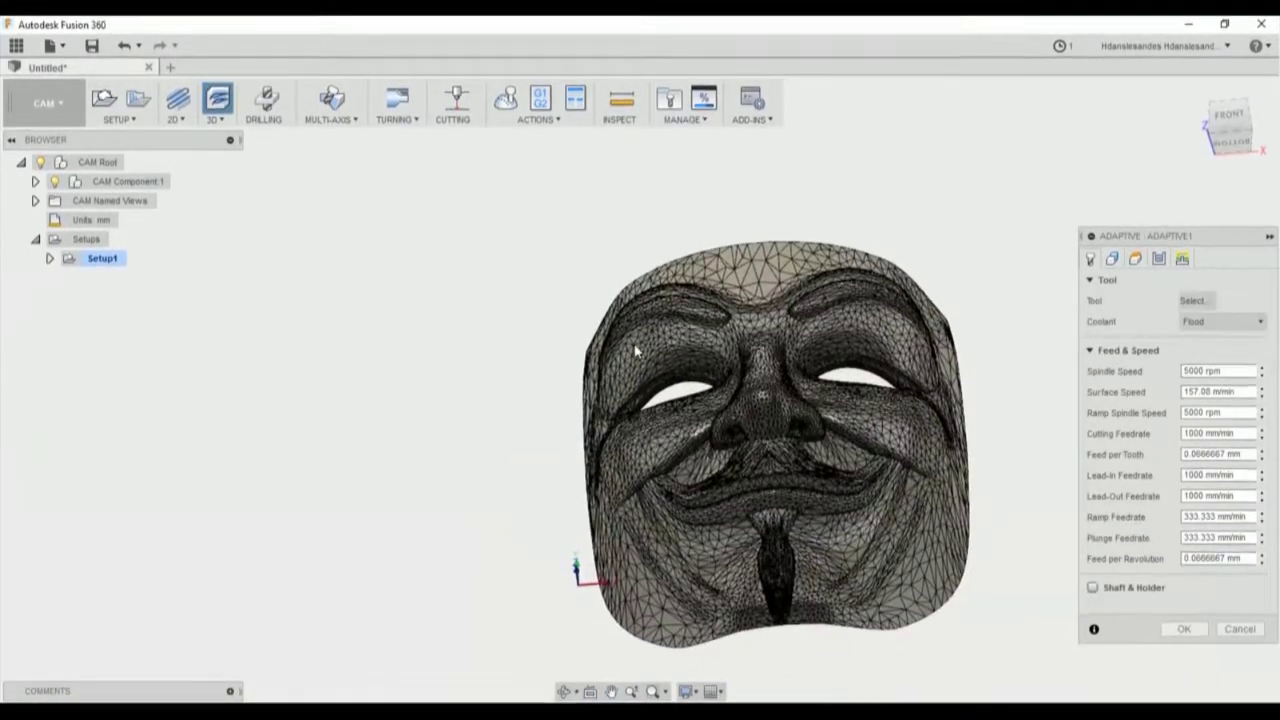
# Assign the Ø10 mm flat endmill from the Metric - Aluminum sample library as the adaptive operation's tool.
pyautogui.click(1194, 302)
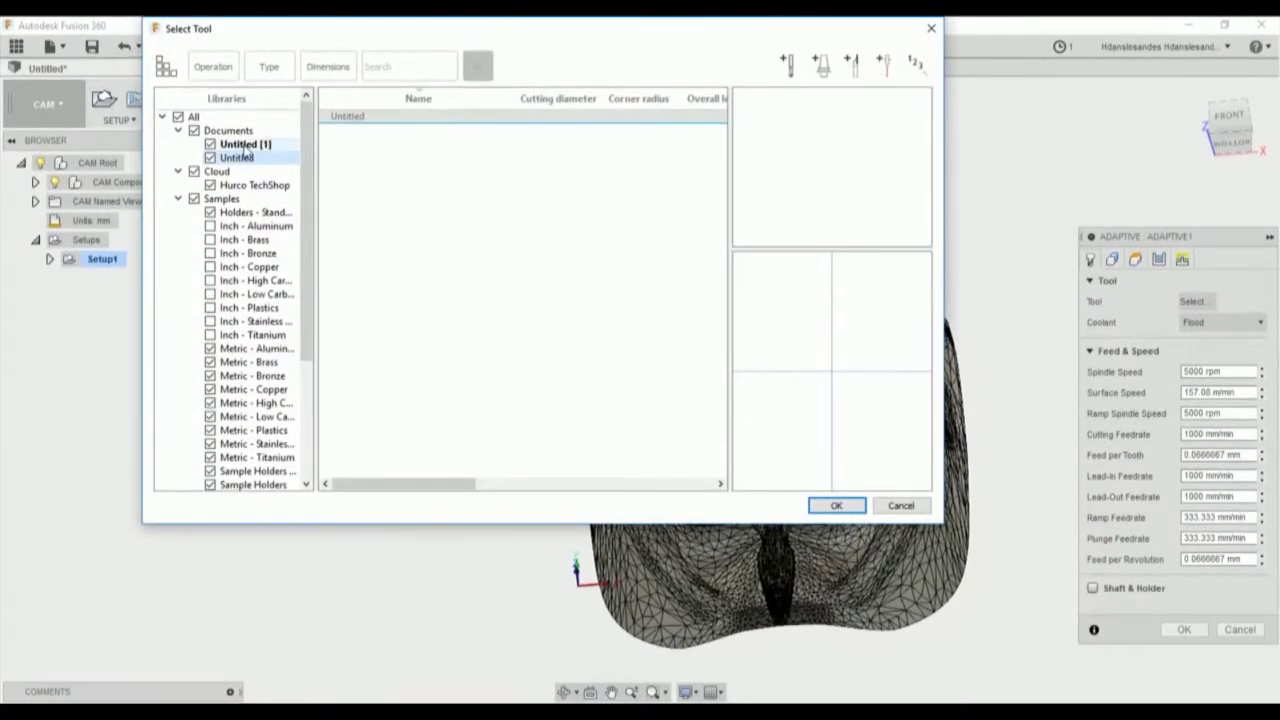
pyautogui.click(200, 117)
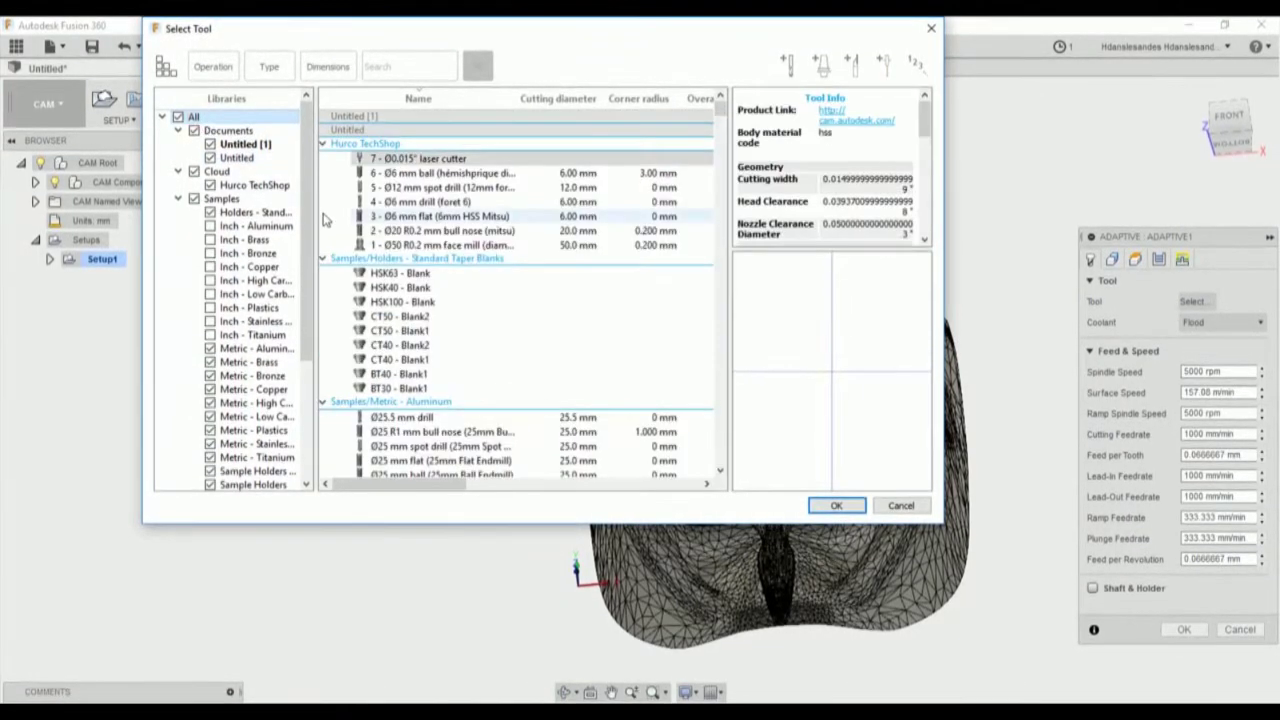
pyautogui.scroll(-8, 475, 289)
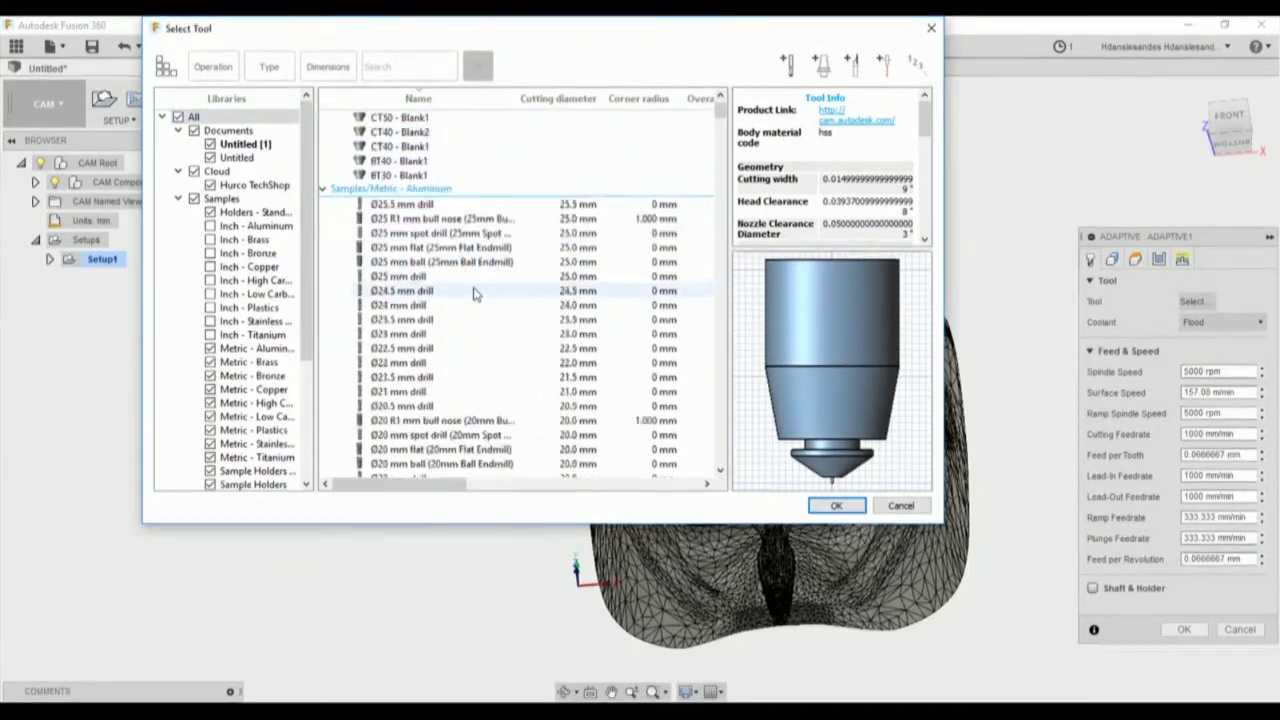
pyautogui.scroll(-15, 475, 289)
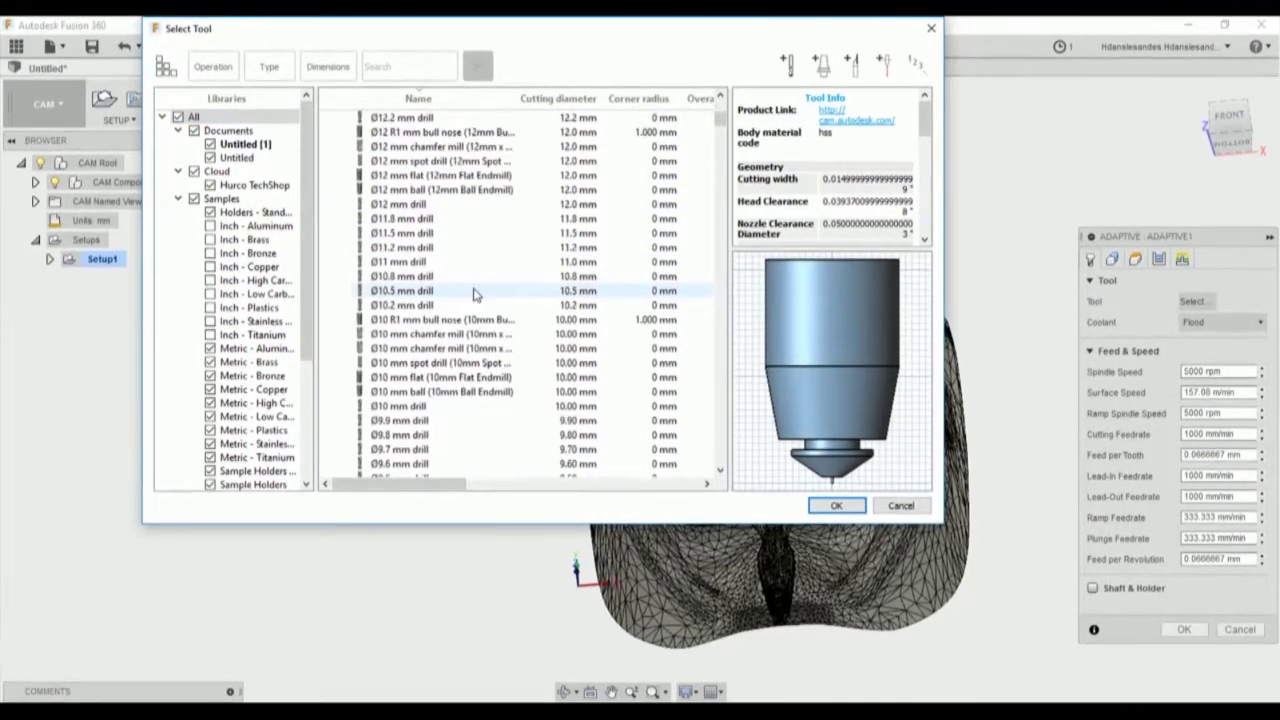
pyautogui.click(455, 378)
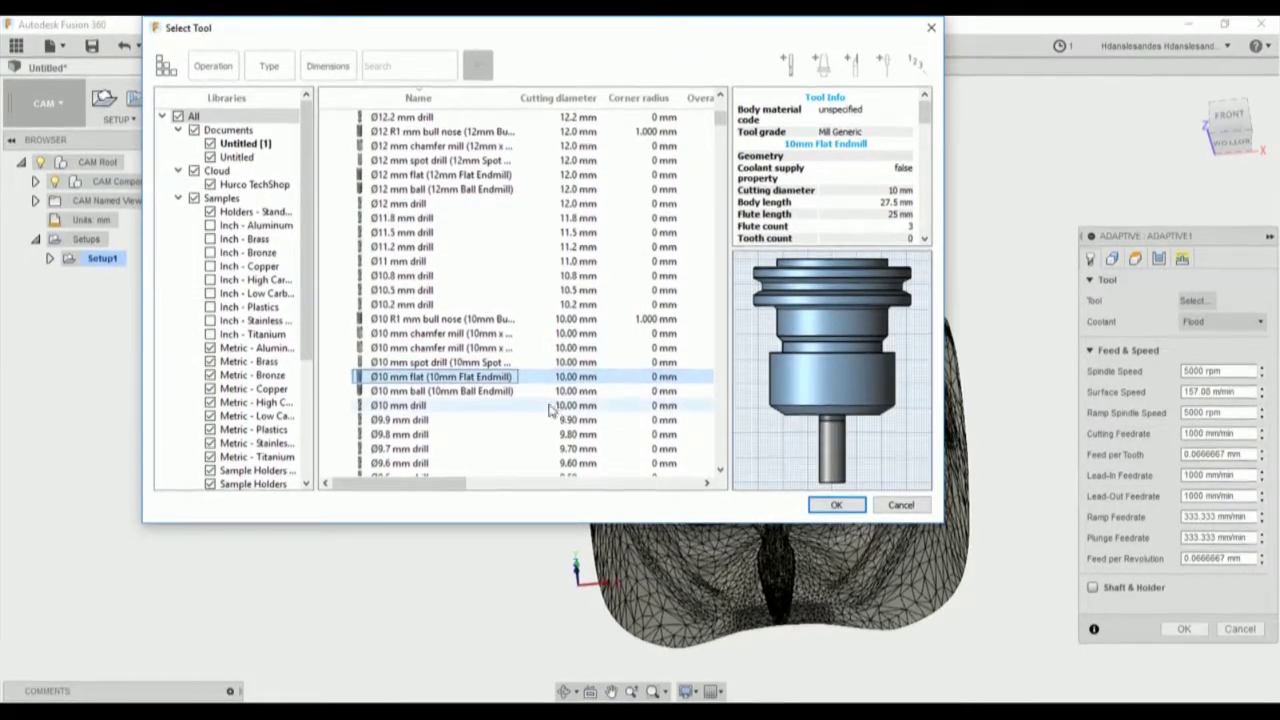
pyautogui.rightClick(486, 382)
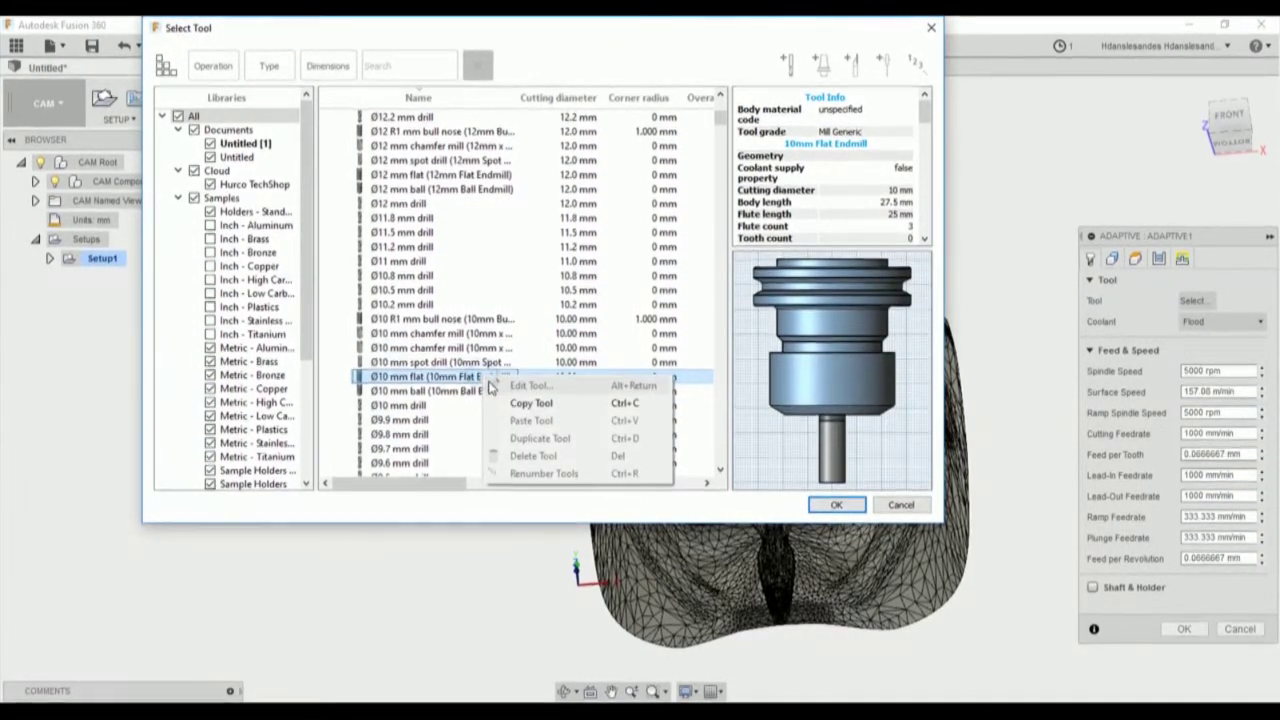
pyautogui.click(837, 506)
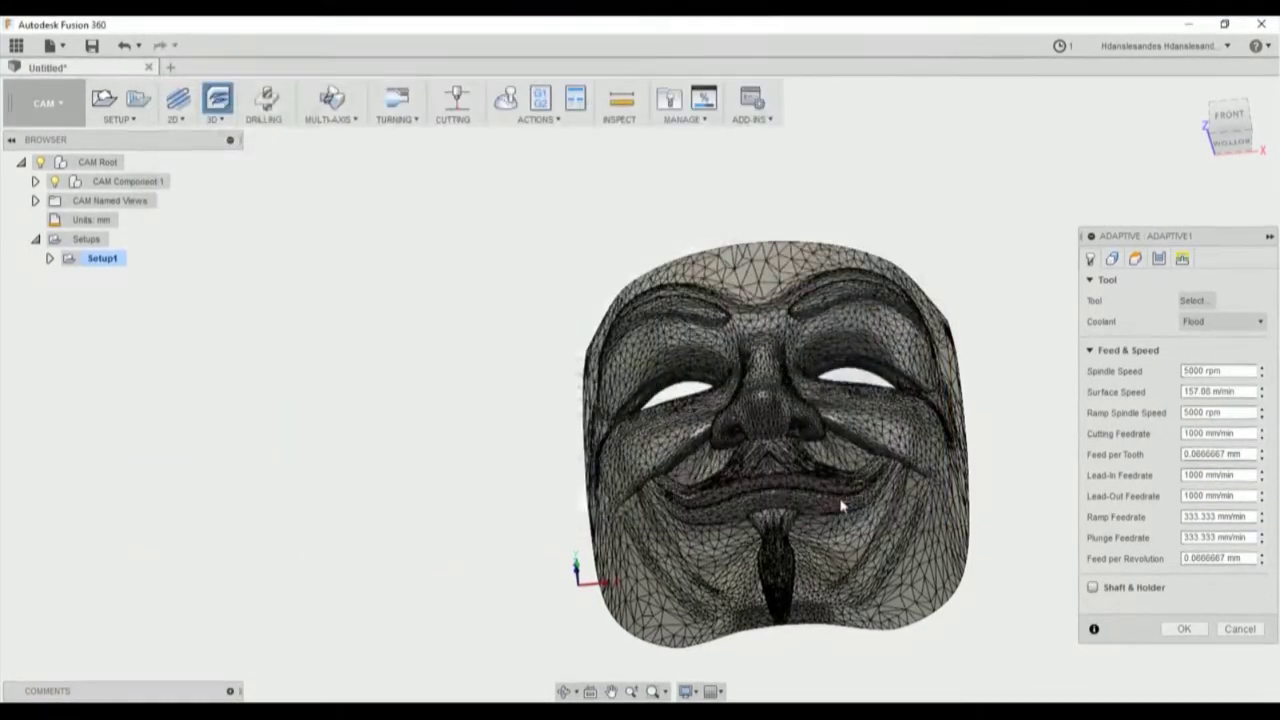
# Open the Ø10 mm flat endmill stored in the current document's tool library for editing.
pyautogui.click(1204, 300)
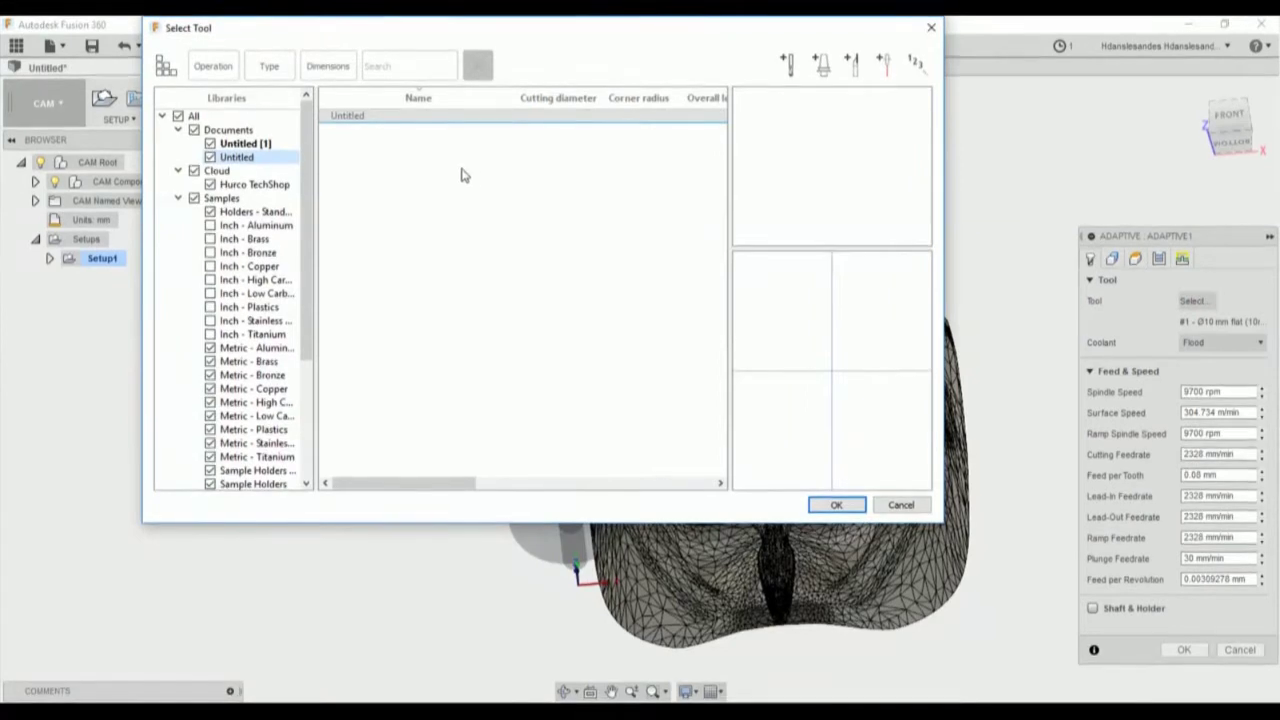
pyautogui.click(197, 121)
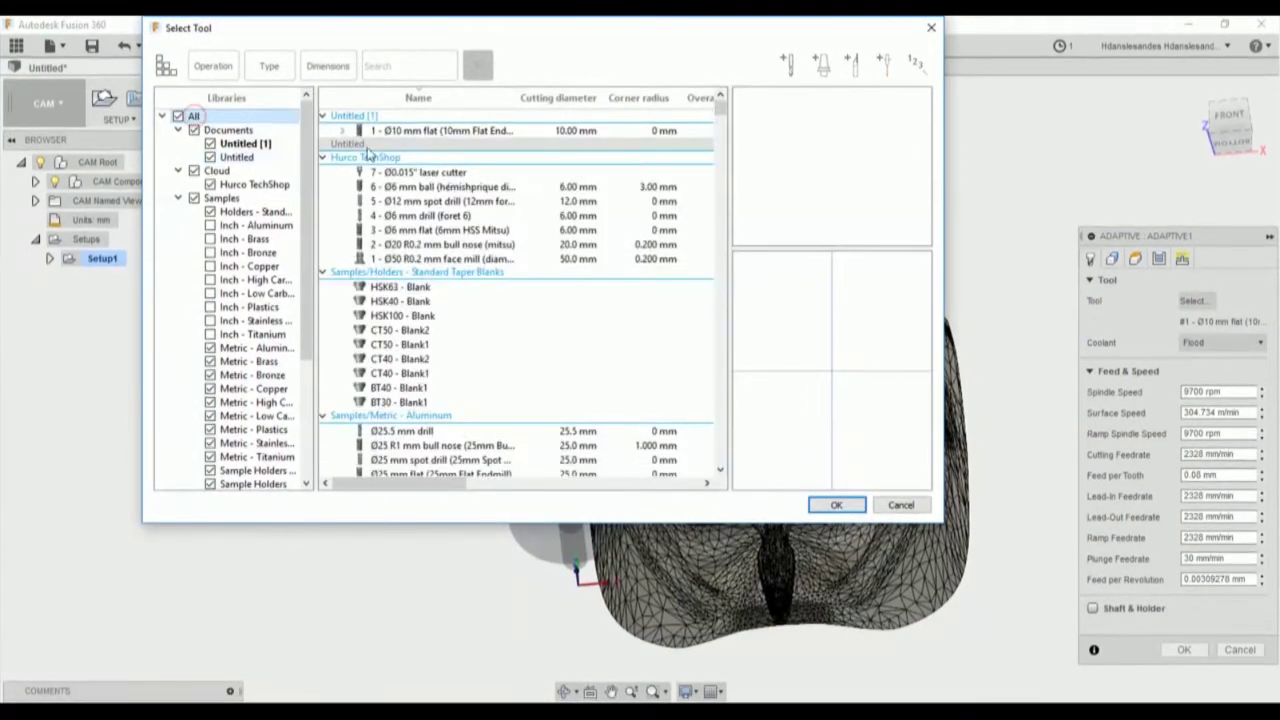
pyautogui.click(452, 137)
pyautogui.rightClick(453, 137)
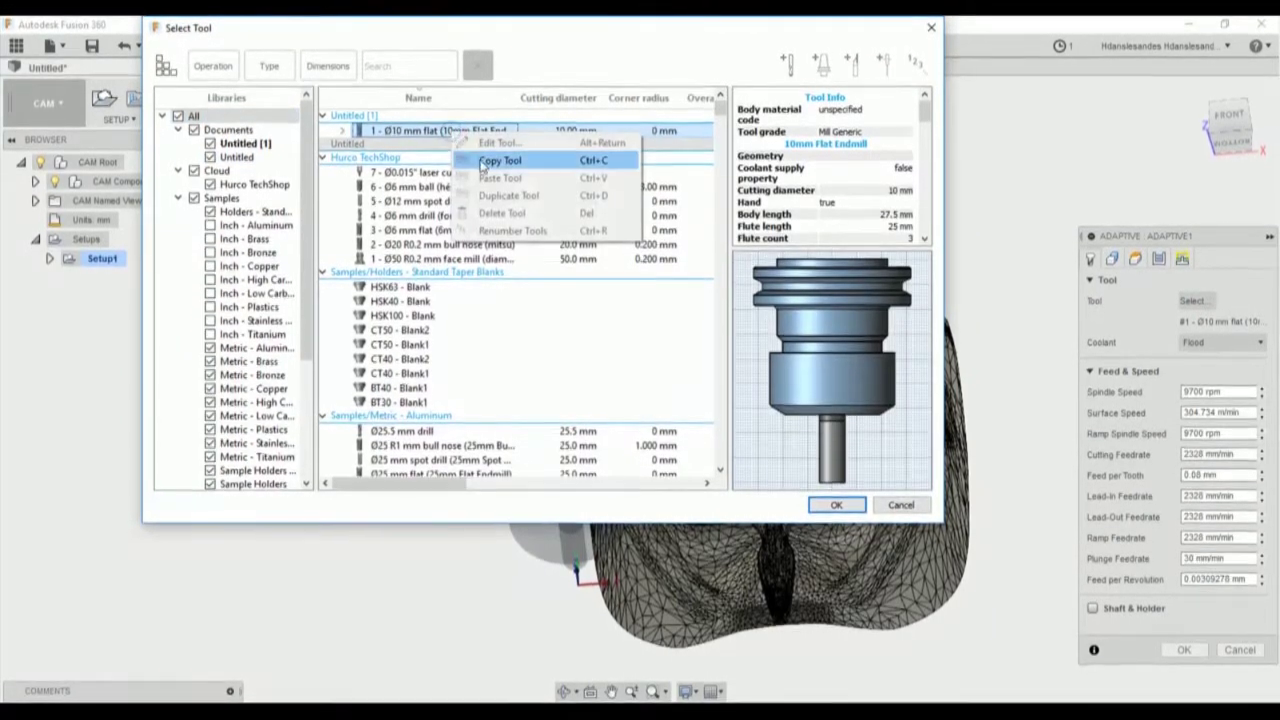
pyautogui.click(440, 134)
pyautogui.rightClick(430, 135)
pyautogui.click(430, 135)
pyautogui.rightClick(425, 137)
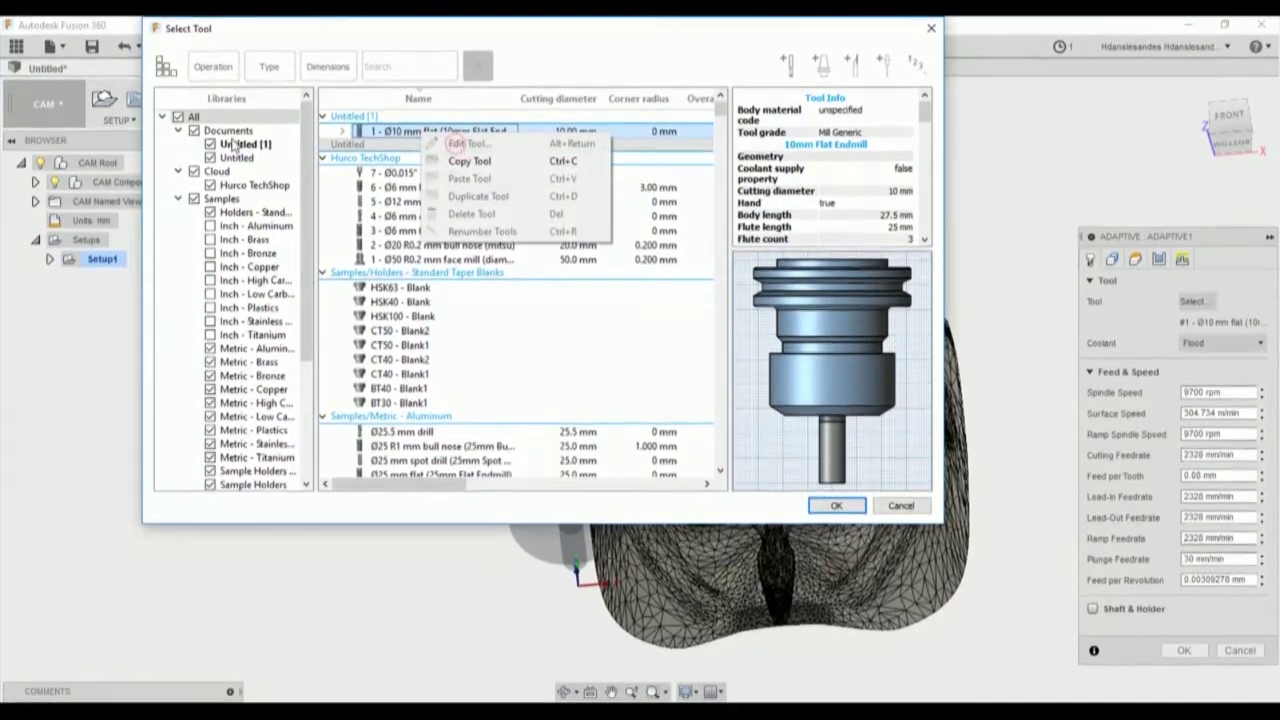
pyautogui.click(266, 146)
pyautogui.rightClick(455, 137)
pyautogui.click(492, 146)
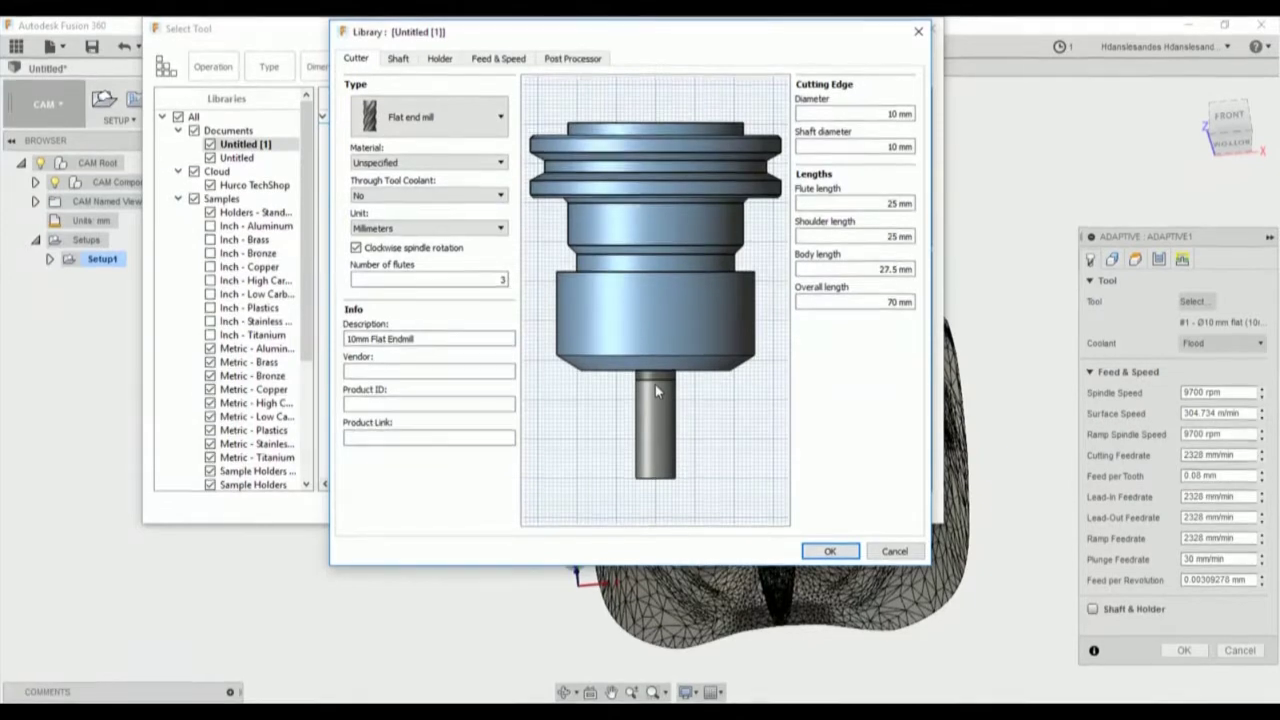
# Set the endmill's body length to 140 mm, override the operation's feeds and speeds with the tool's, and confirm the tool selection.
pyautogui.click(868, 268)
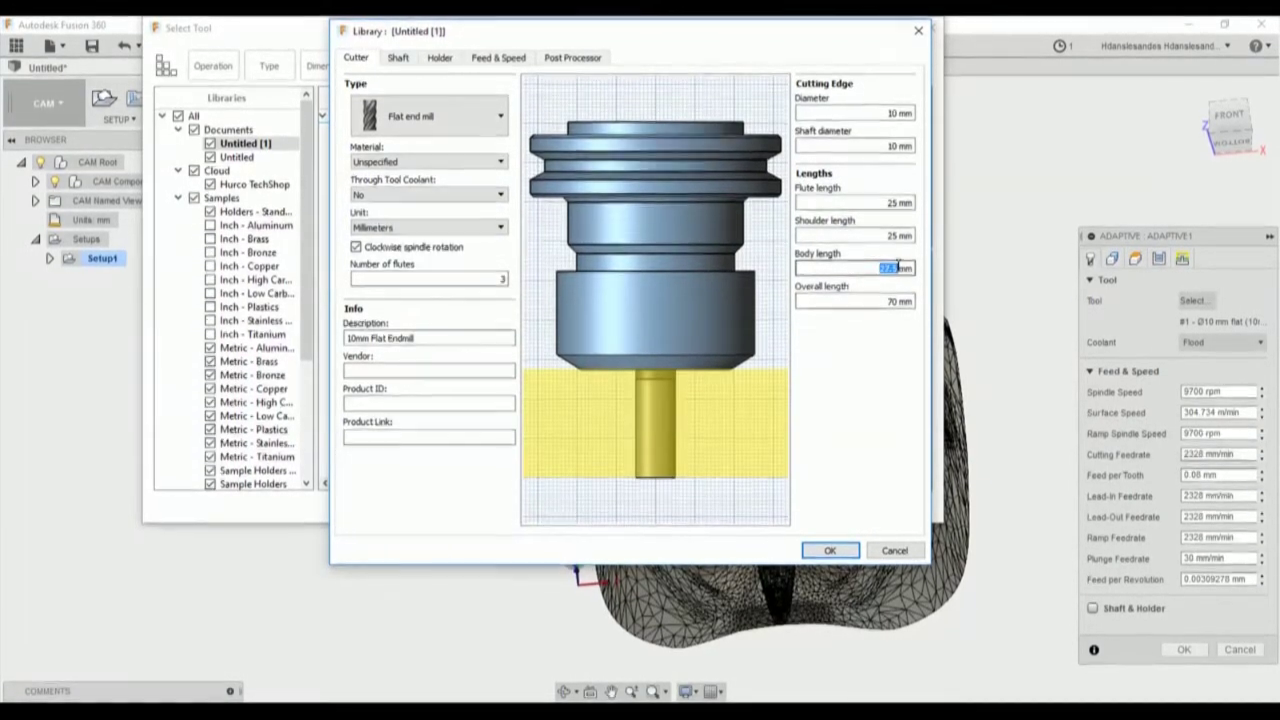
pyautogui.write('1')
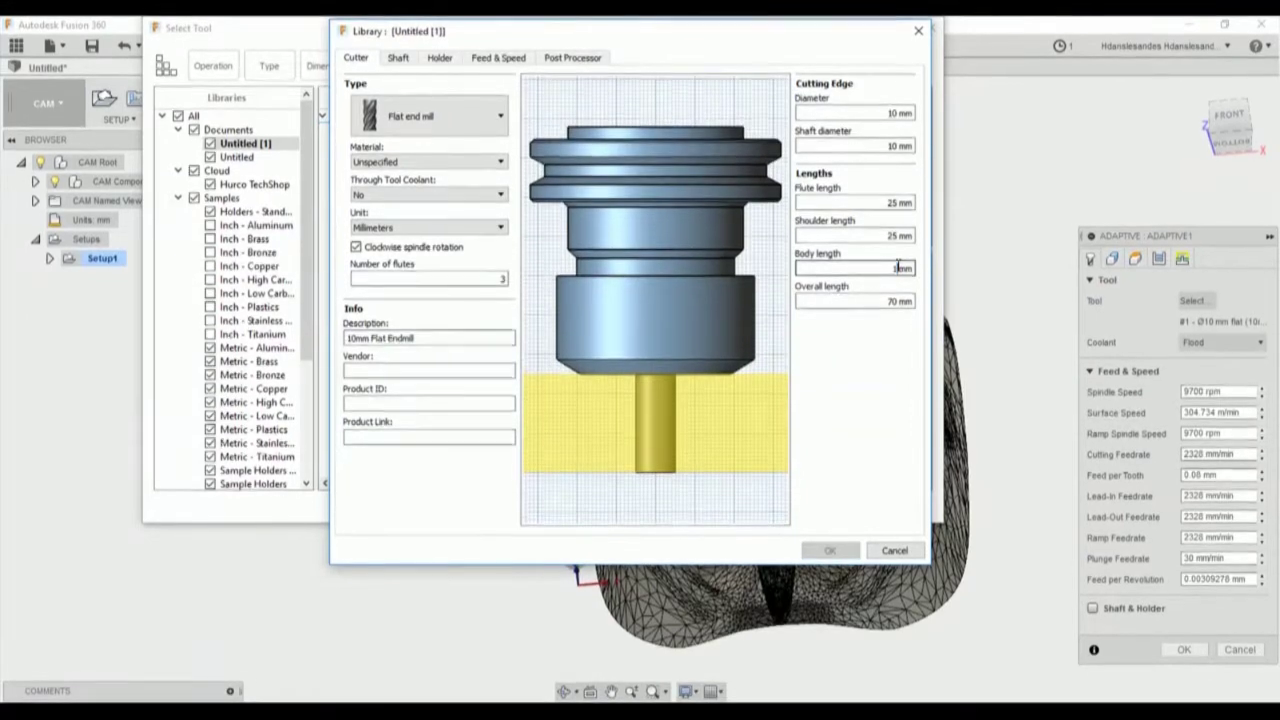
pyautogui.write('4')
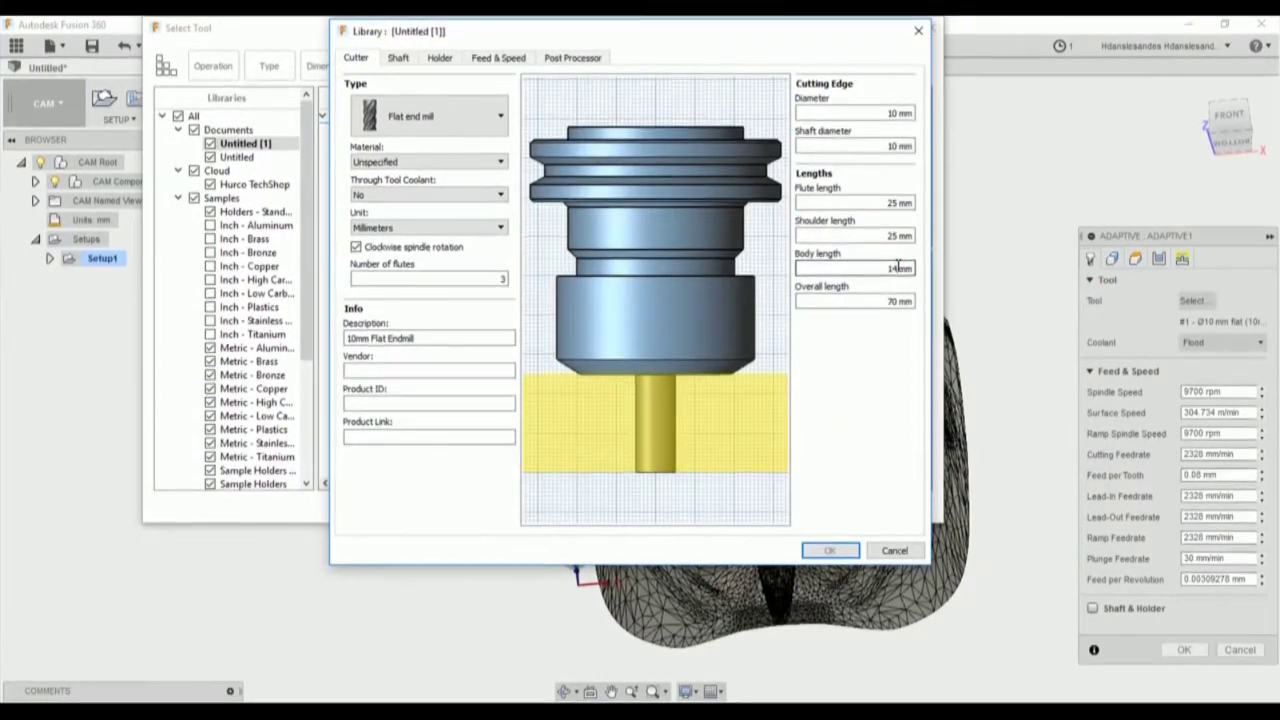
pyautogui.write('0')
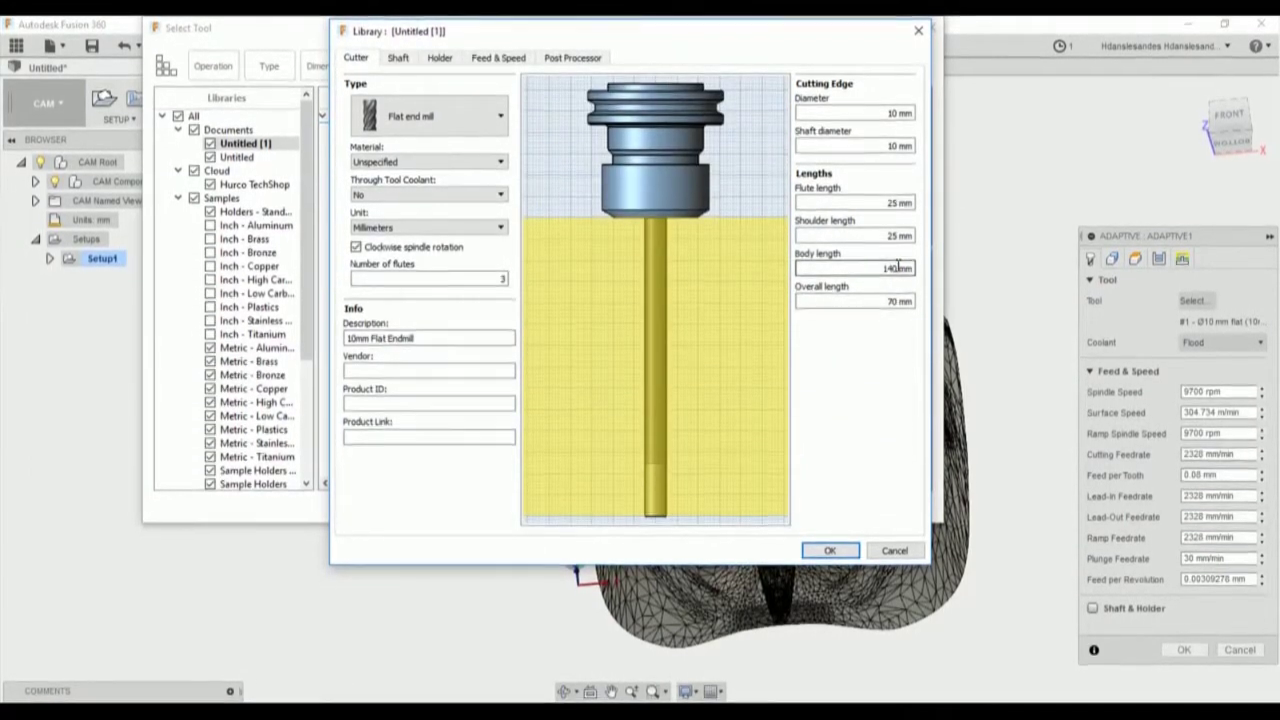
pyautogui.click(829, 550)
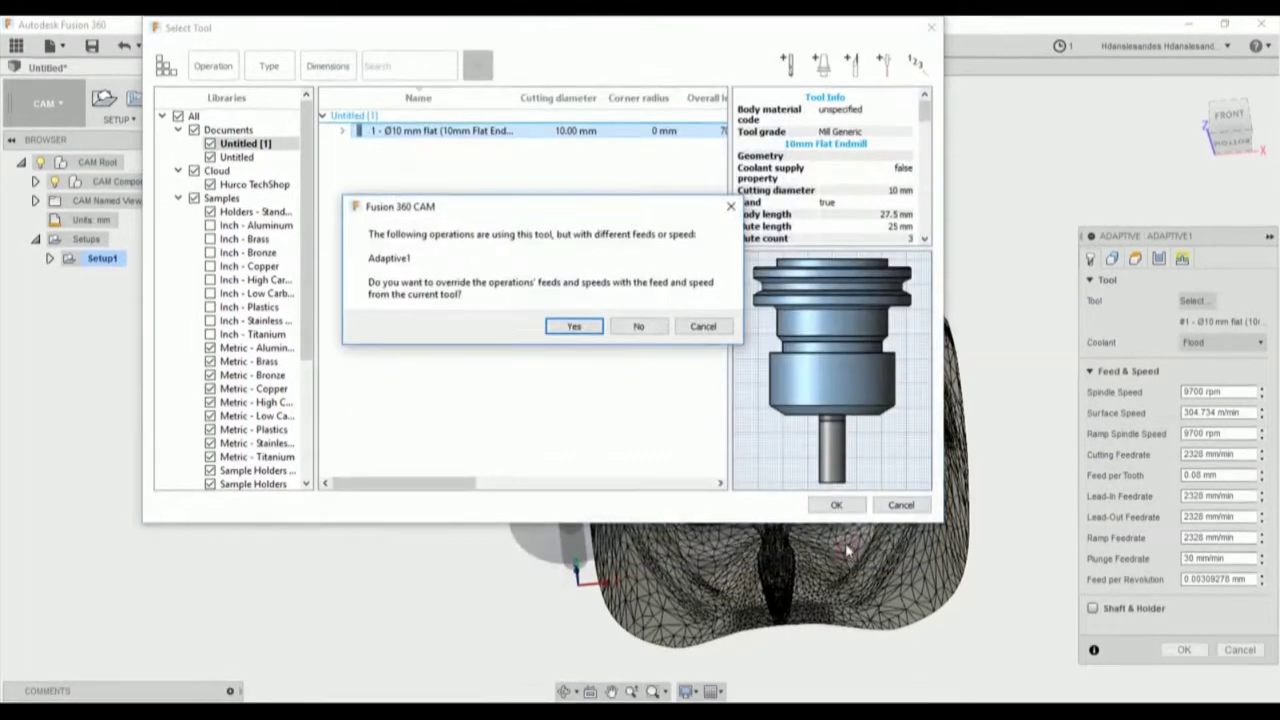
pyautogui.click(590, 328)
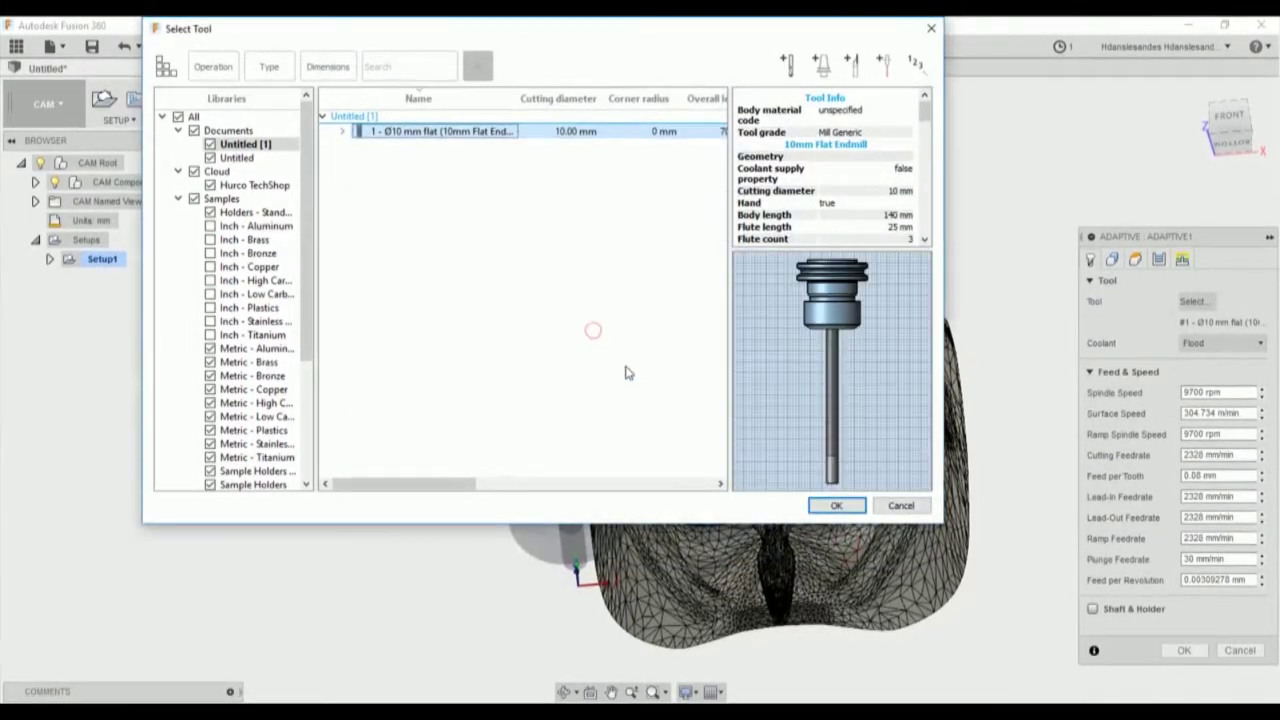
pyautogui.click(836, 505)
# Set the adaptive operation's plunge feed per revolution to 0.01 mm.
pyautogui.keyDown('shift'); pyautogui.moveTo(757, 474); pyautogui.dragTo(803, 457, button='middle'); pyautogui.keyUp('shift')
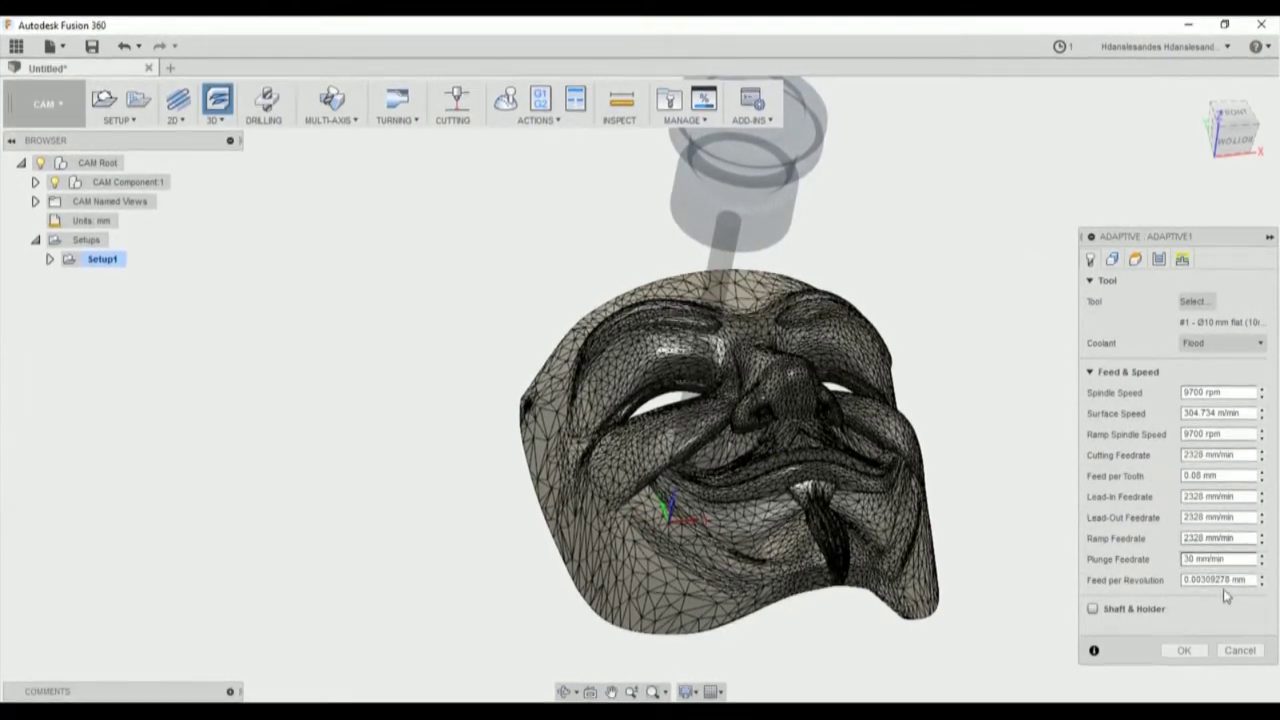
pyautogui.moveTo(1230, 580); pyautogui.dragTo(1197, 580)
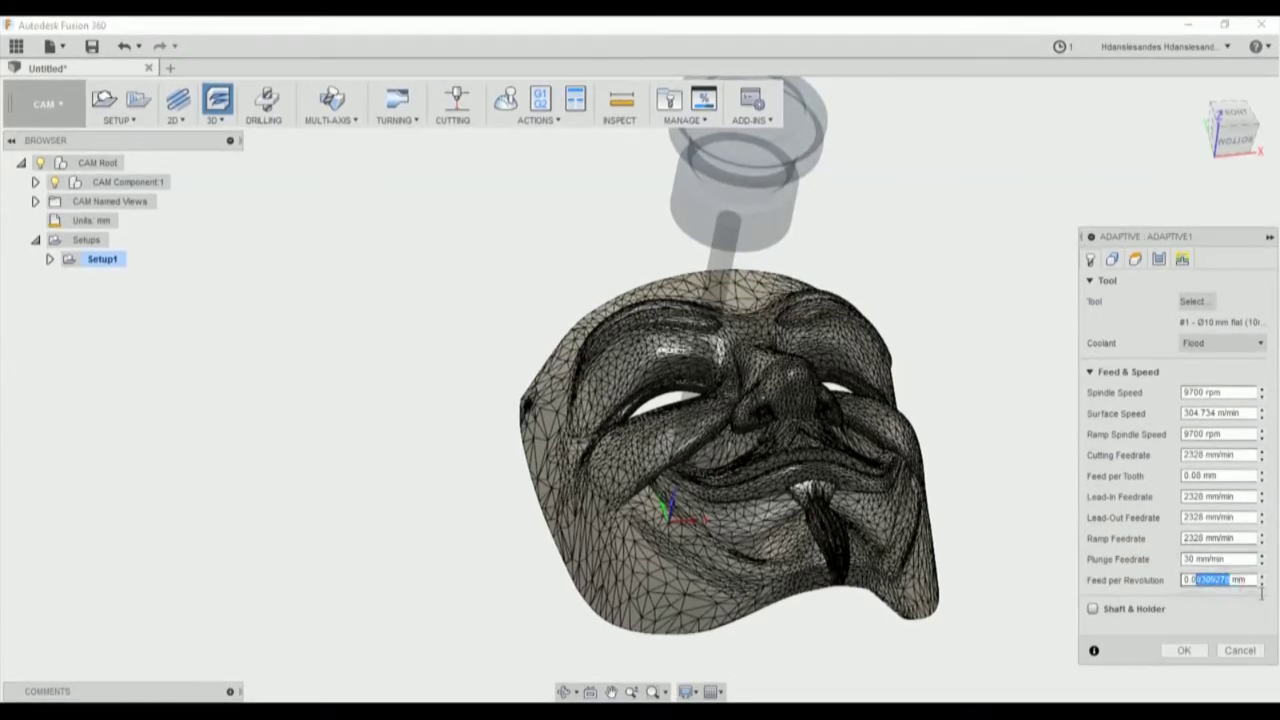
pyautogui.write('1')
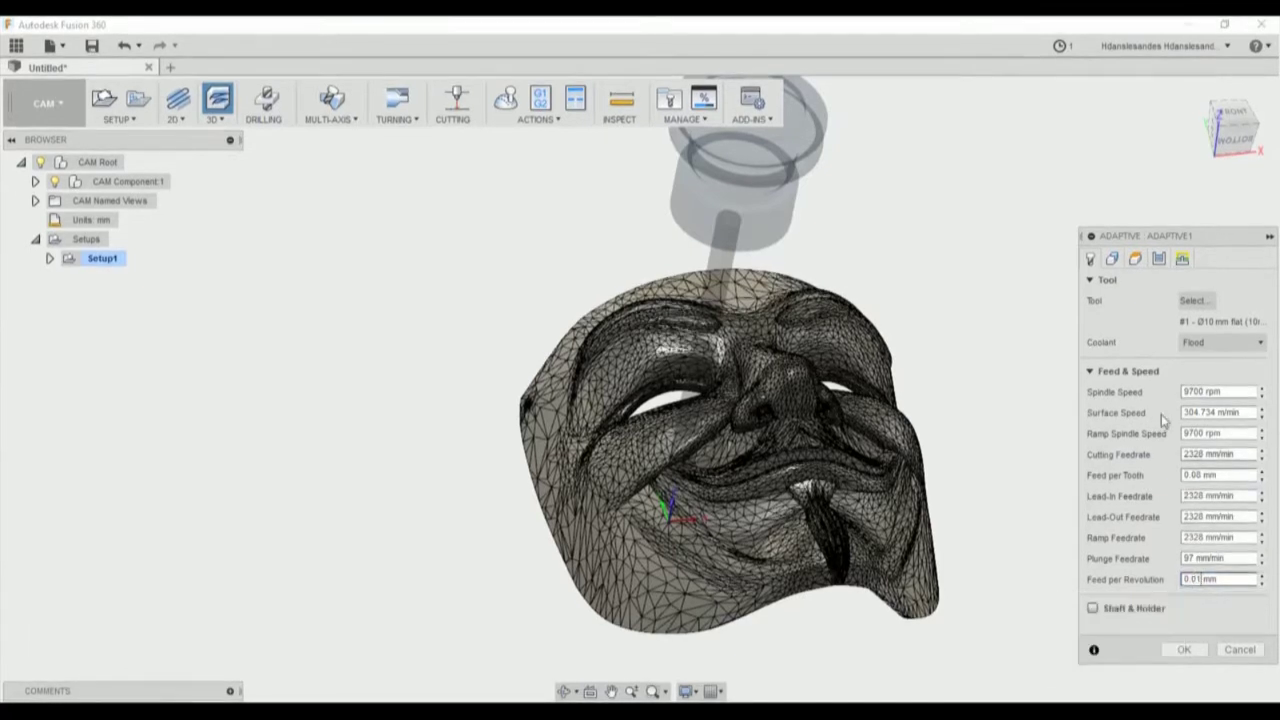
# Examine the adaptive operation's geometry, heights and passes settings, including optimal load, roughing stepdown and stock to leave.
pyautogui.click(1113, 259)
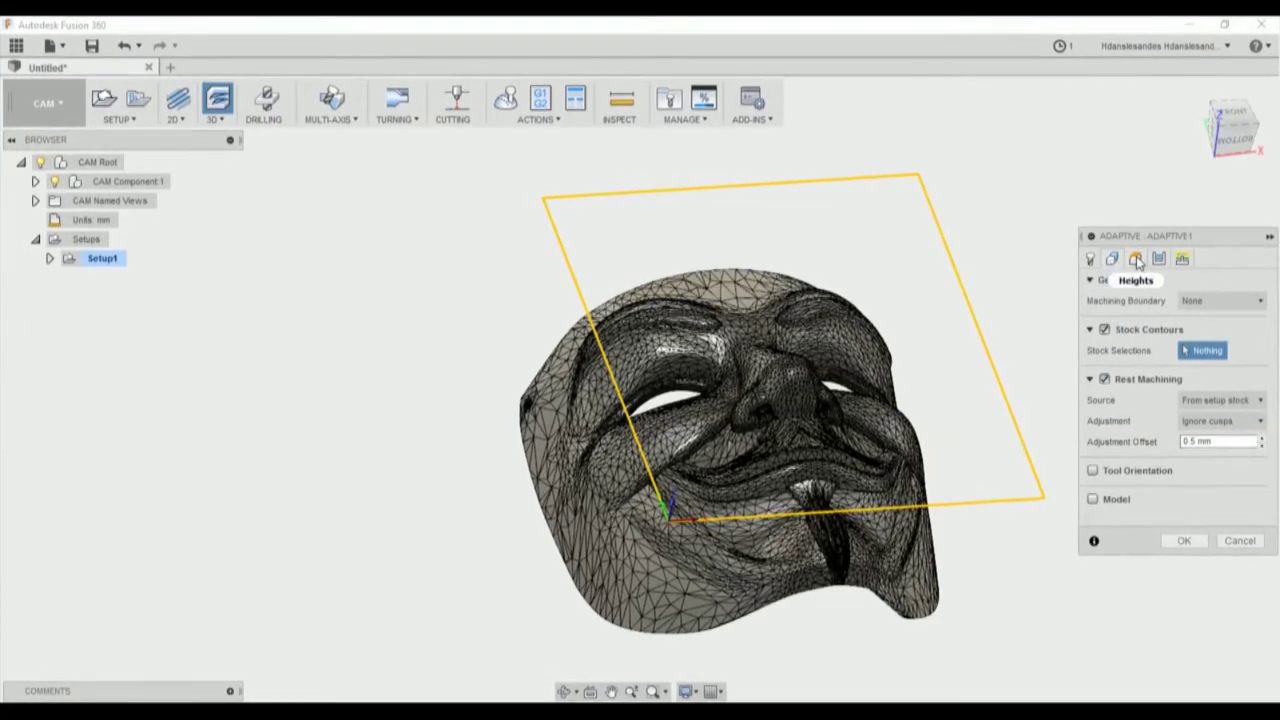
pyautogui.click(1136, 260)
pyautogui.keyDown('shift'); pyautogui.moveTo(840, 320); pyautogui.dragTo(888, 360, button='middle'); pyautogui.keyUp('shift')
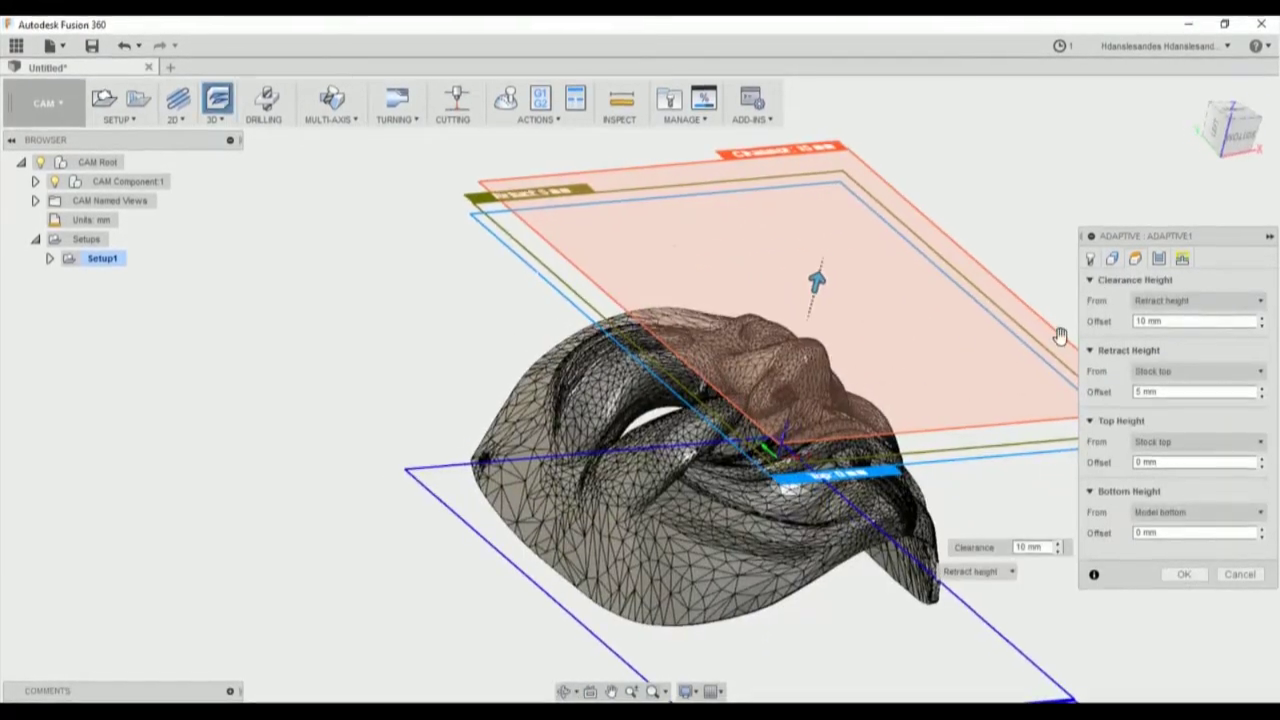
pyautogui.click(1160, 260)
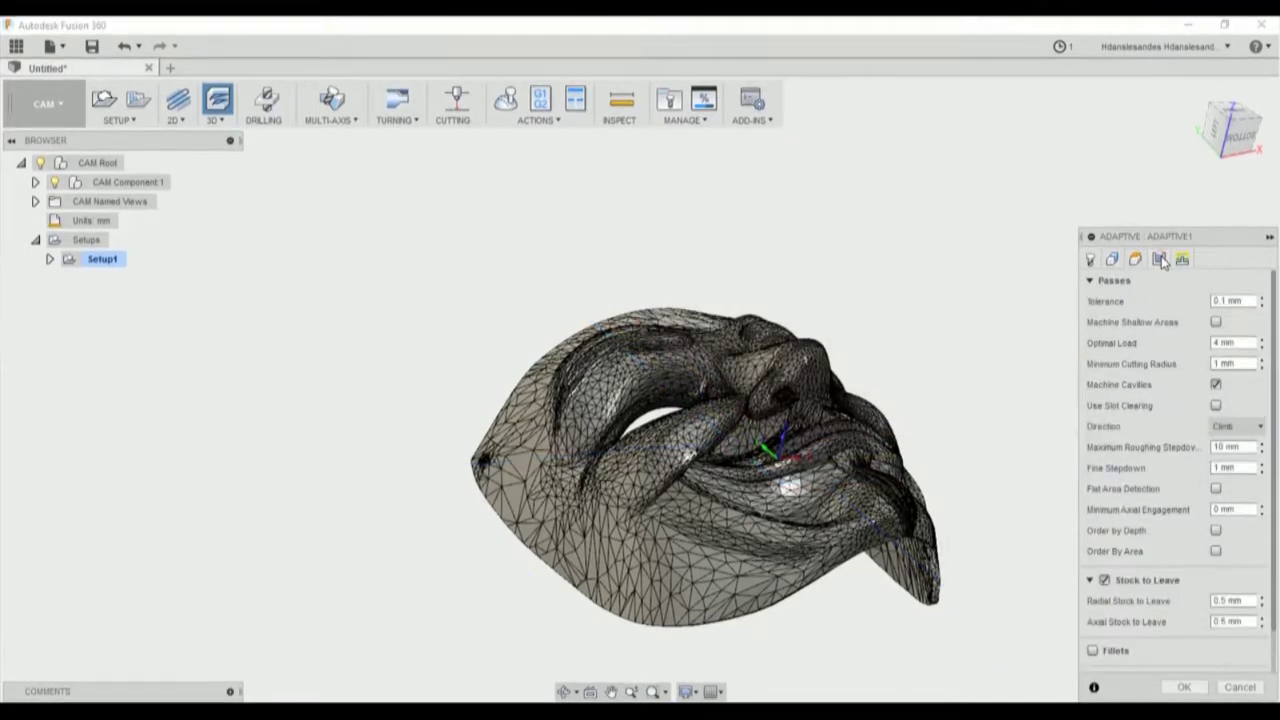
pyautogui.scroll(-2, 1173, 380)
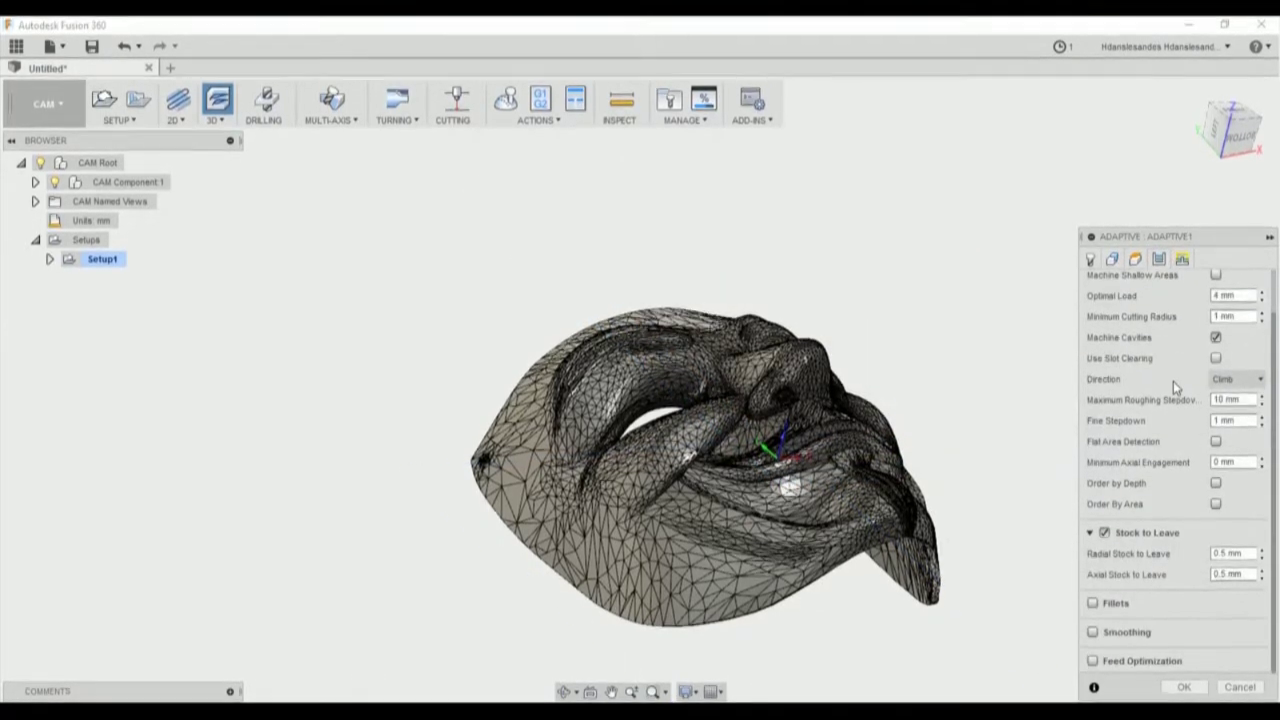
pyautogui.scroll(2, 1193, 420)
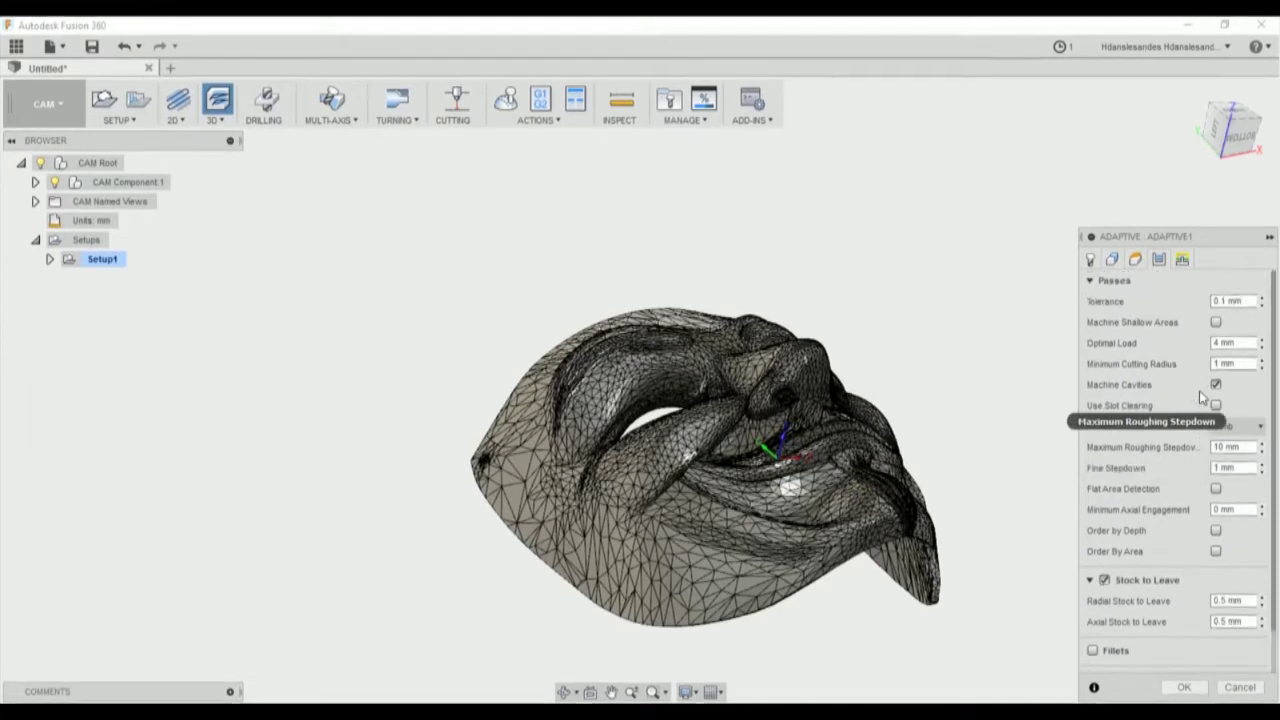
pyautogui.click(1218, 343)
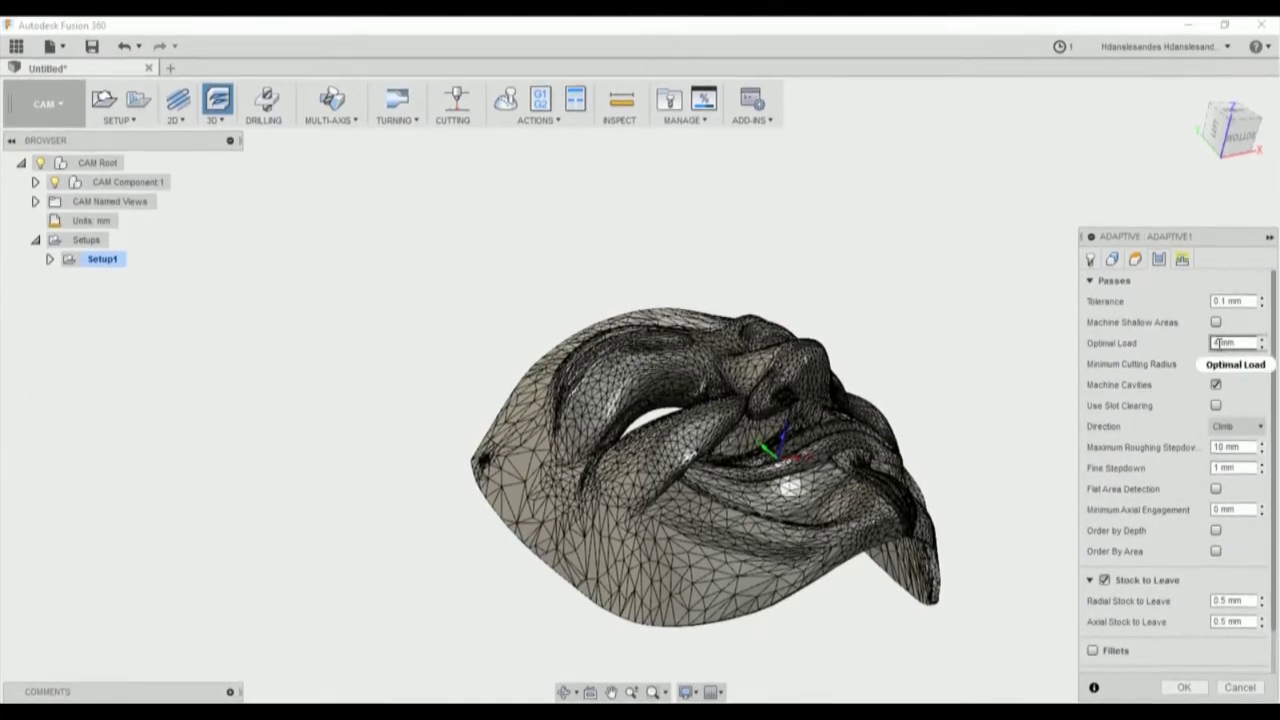
pyautogui.scroll(-2, 1173, 352)
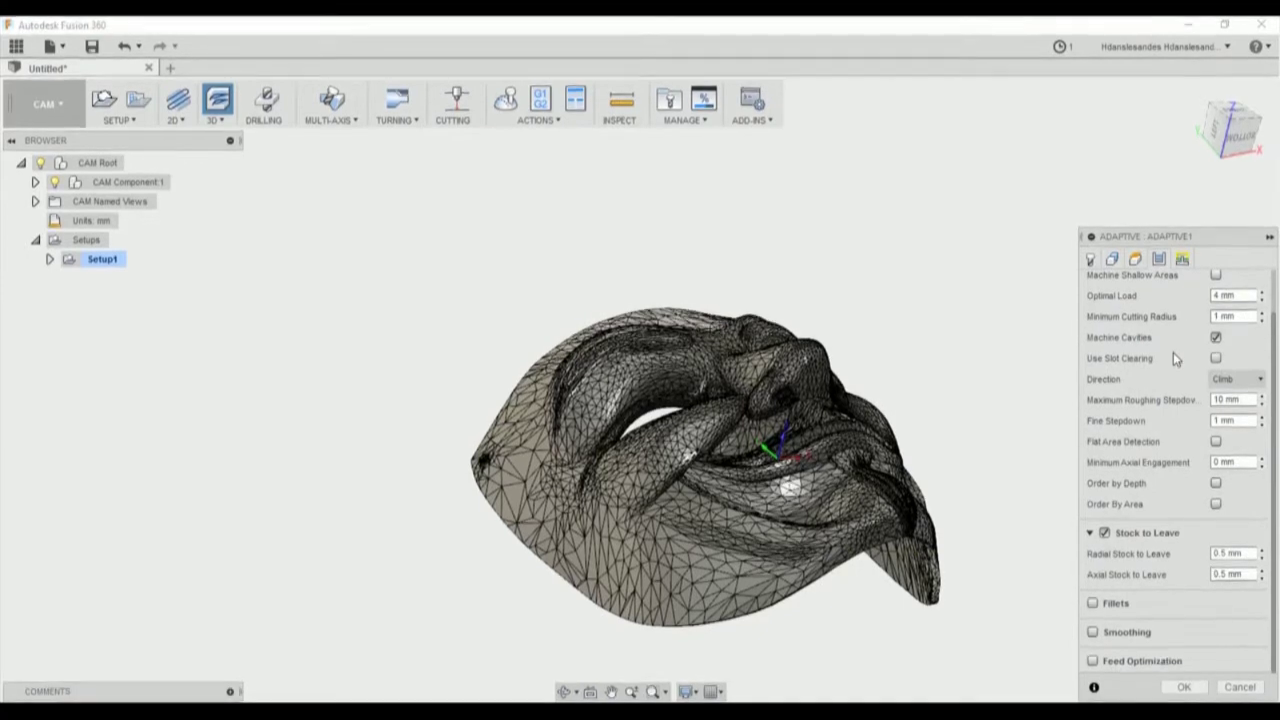
pyautogui.moveTo(1214, 399)
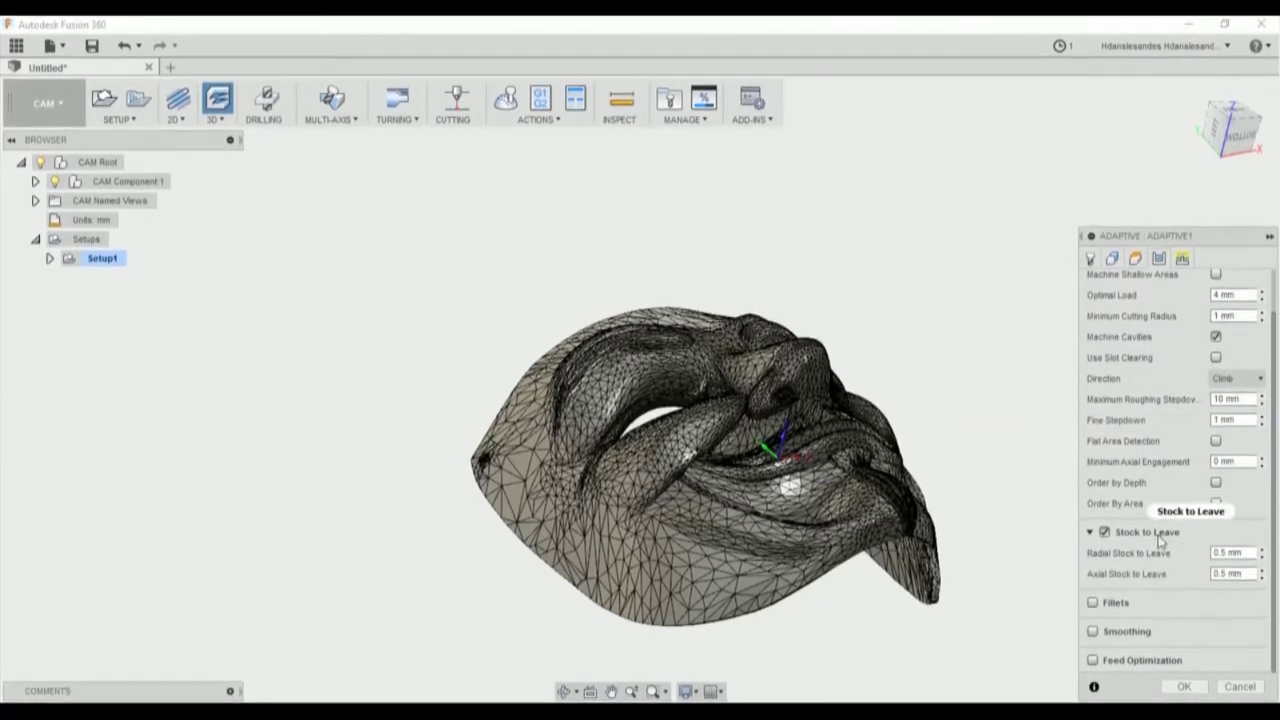
# Set the adaptive operation's radial and axial stock to leave to 3 mm and generate its toolpath.
pyautogui.moveTo(1160, 541)
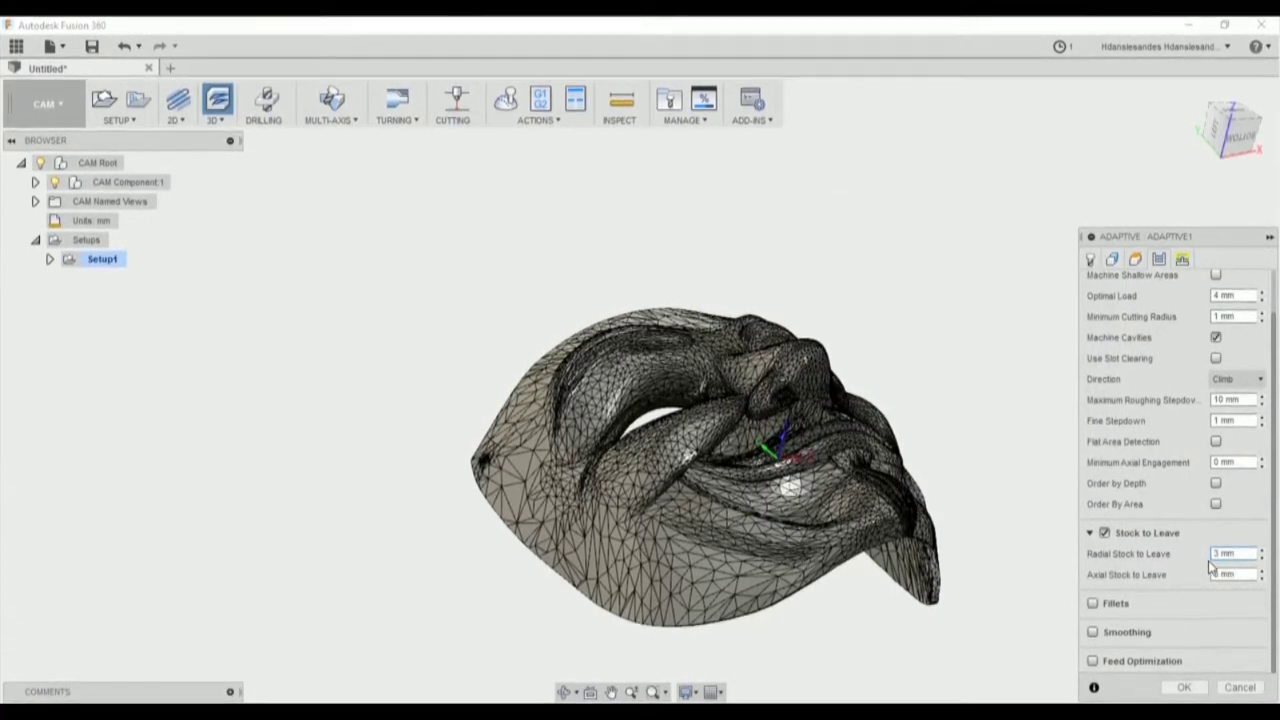
pyautogui.moveTo(1219, 575)
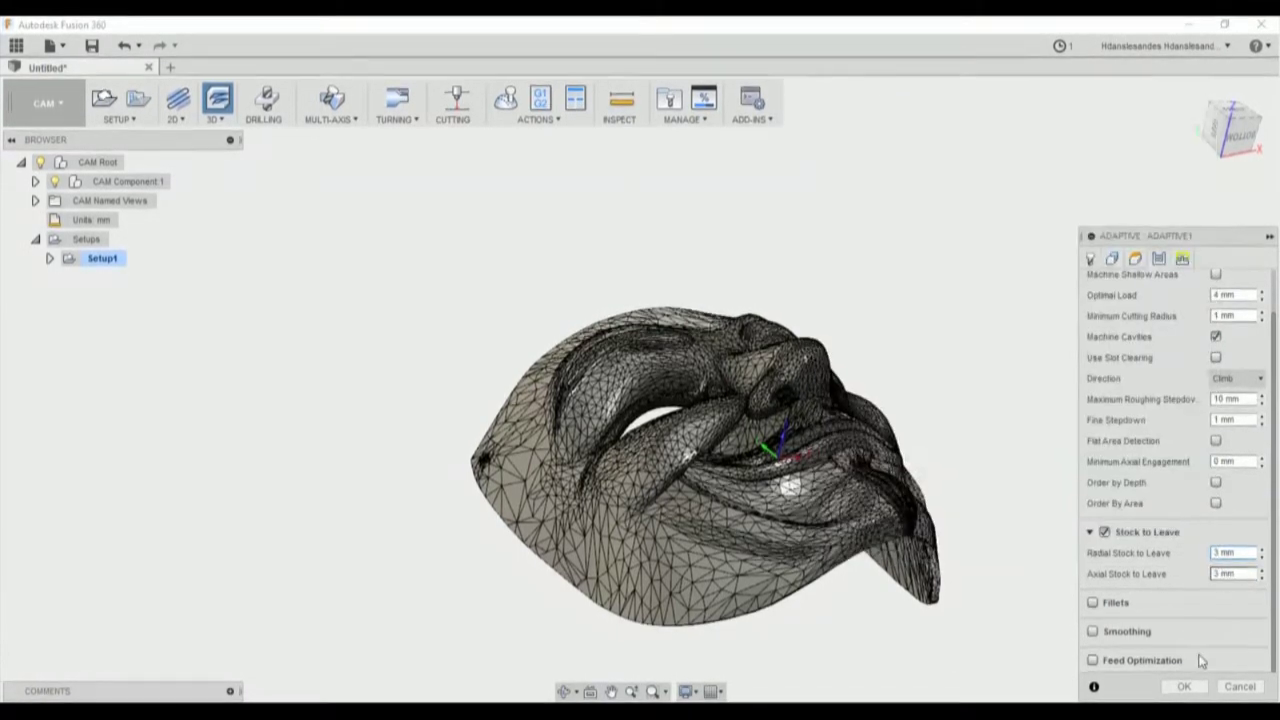
pyautogui.click(1184, 687)
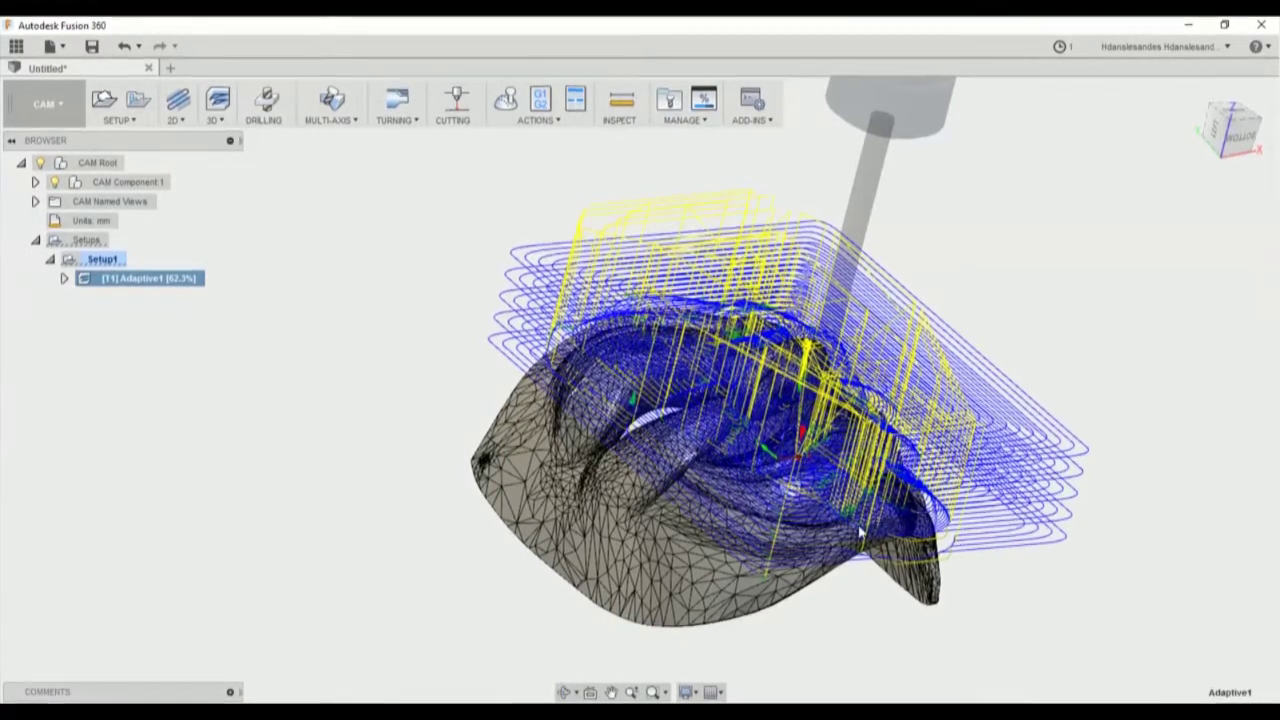
pyautogui.click(1087, 697)
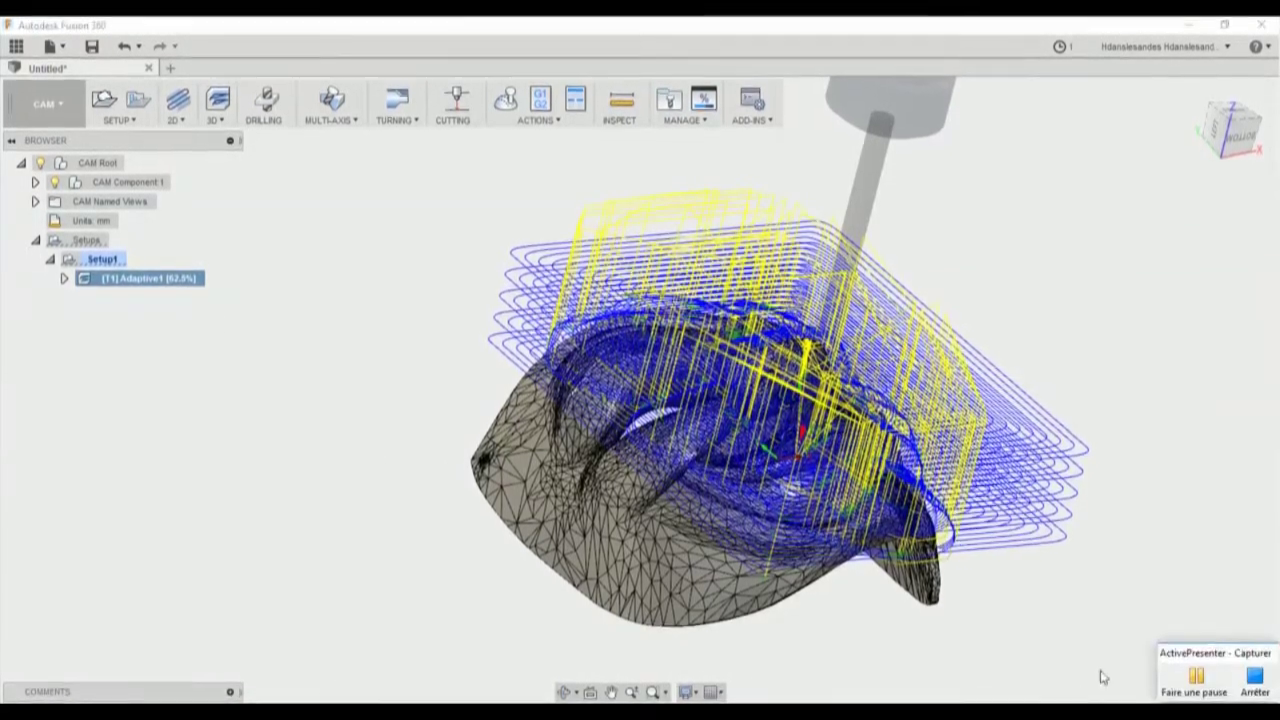
pyautogui.click(1196, 676)
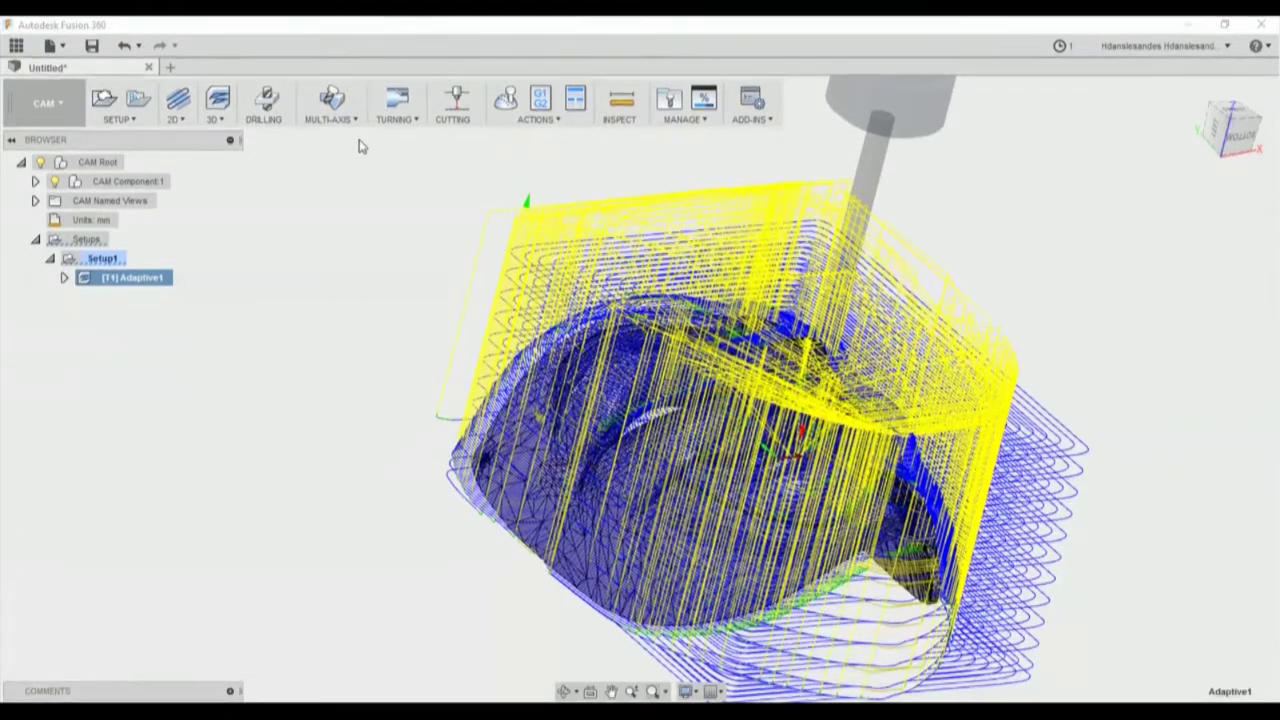
# Simulate the adaptive operation with the stock shown and the toolpath hidden, playing it at maximum speed.
pyautogui.click(510, 104)
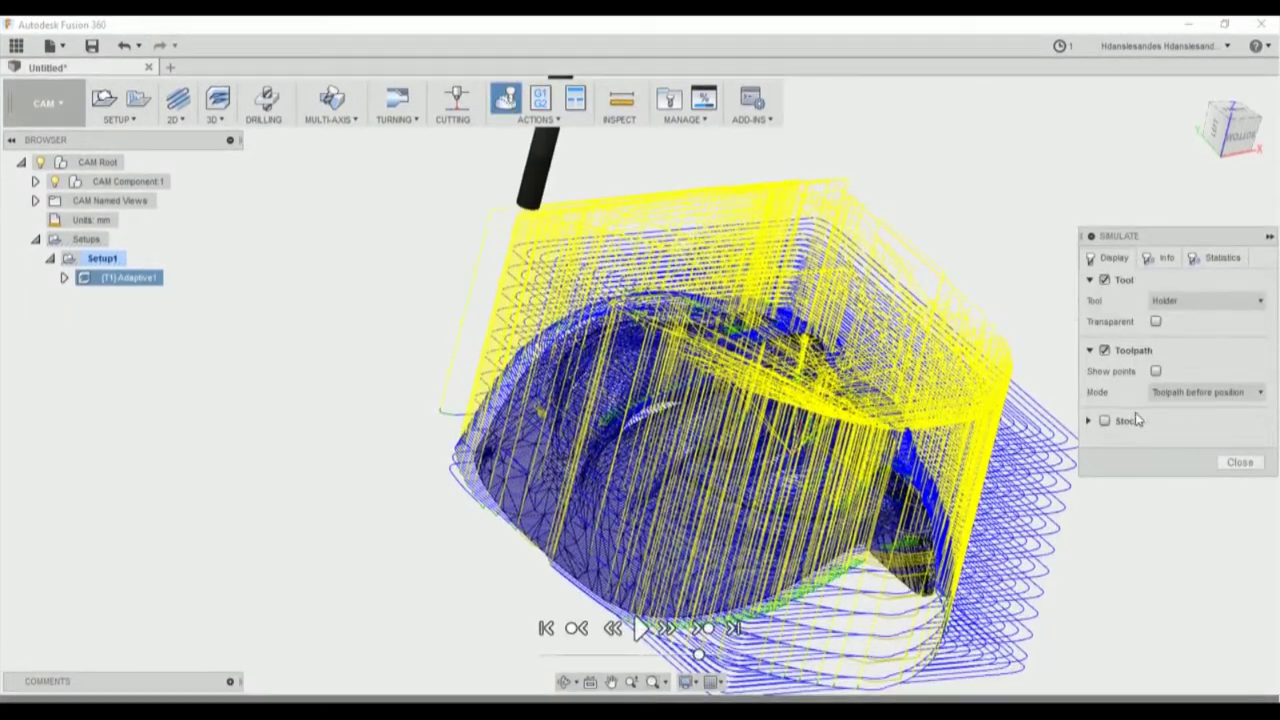
pyautogui.click(1105, 423)
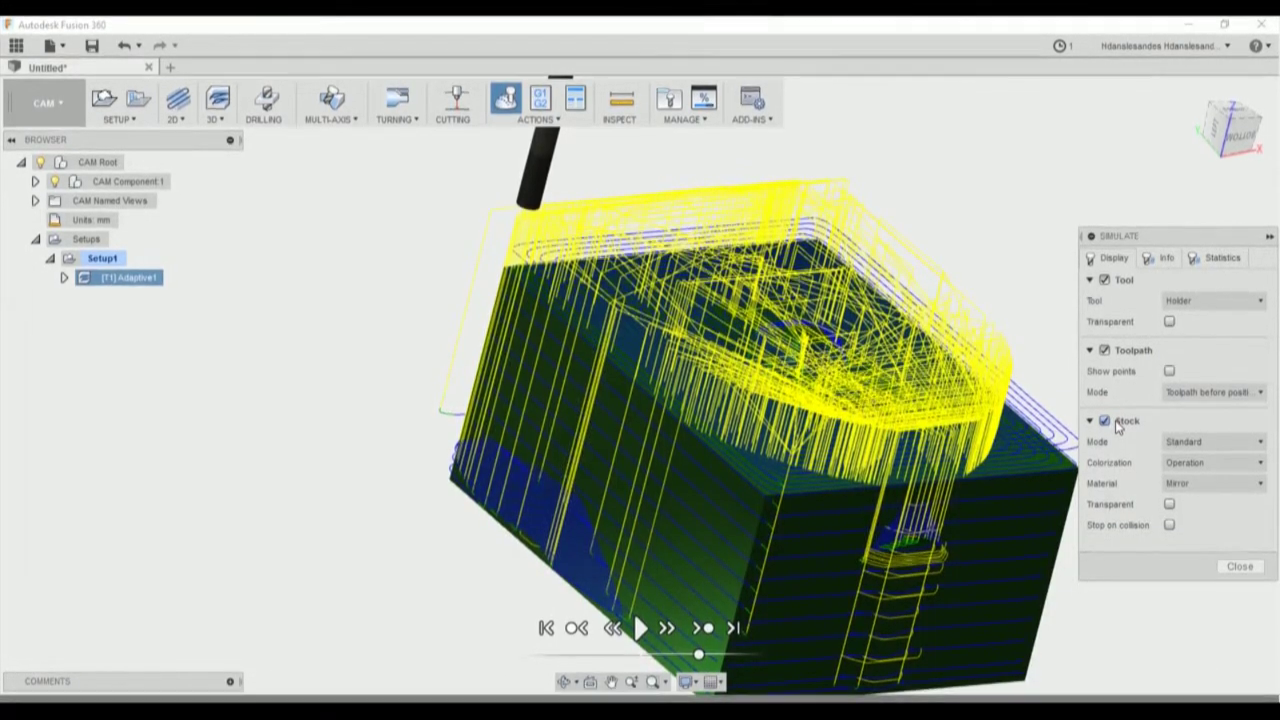
pyautogui.click(1104, 352)
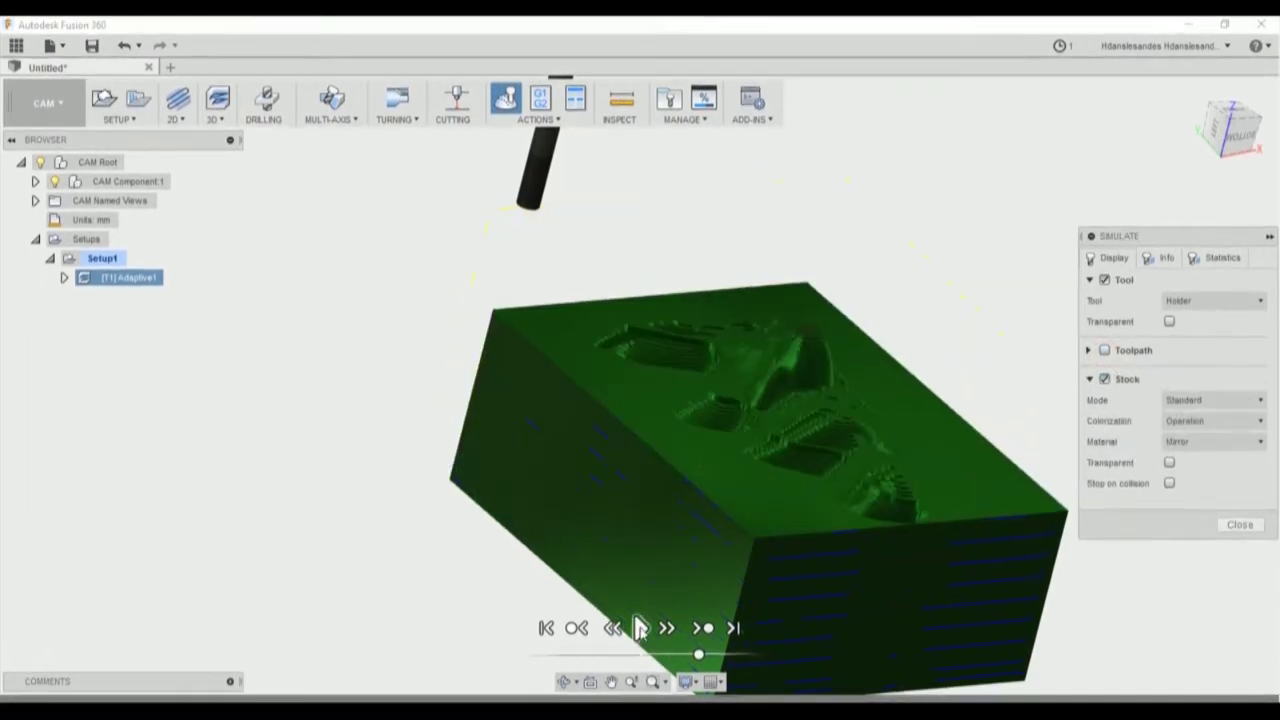
pyautogui.click(640, 628)
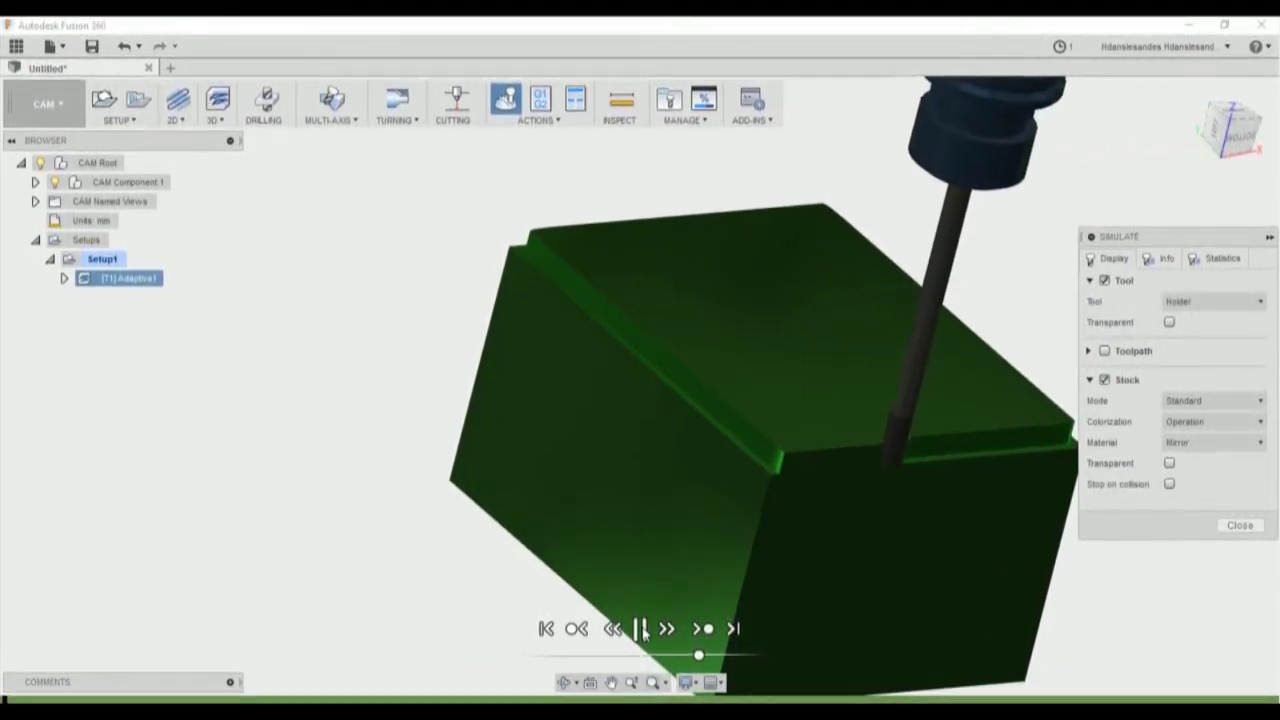
pyautogui.moveTo(699, 655); pyautogui.dragTo(771, 653)
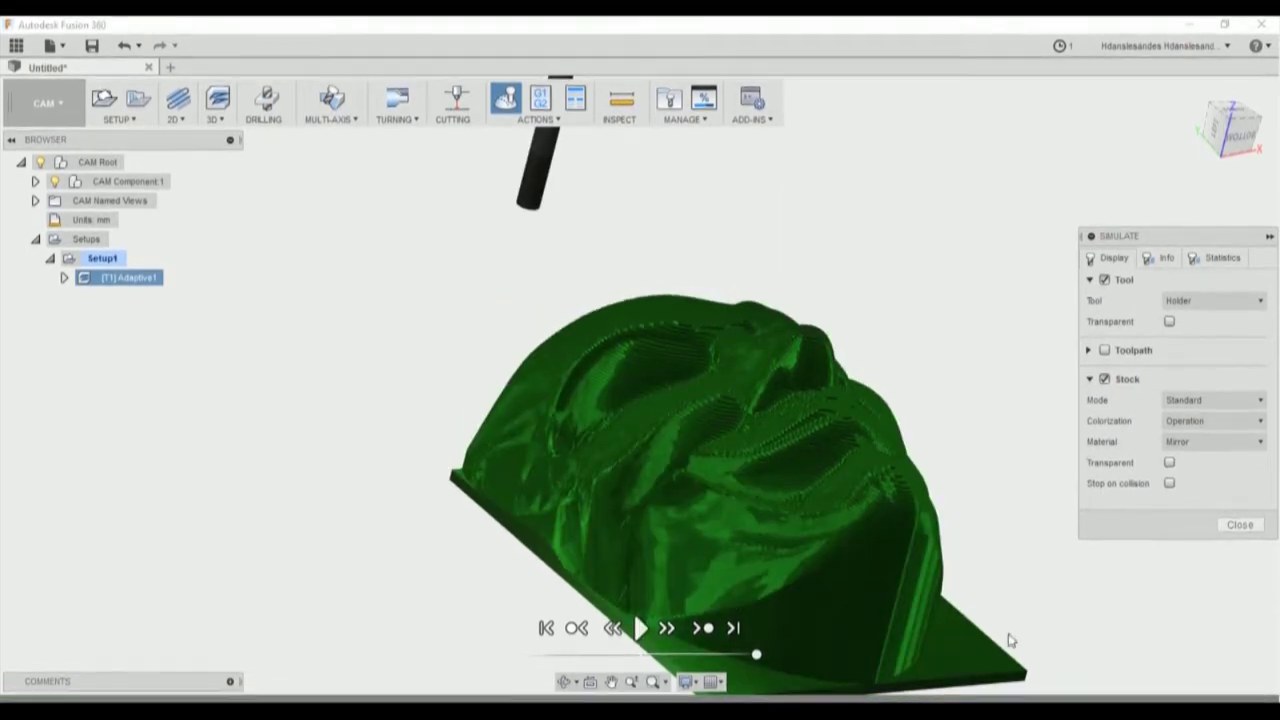
# Check the simulated operation's machining time, examine the roughed mask's stepped surface from several angles, and close the simulation.
pyautogui.moveTo(323, 698)
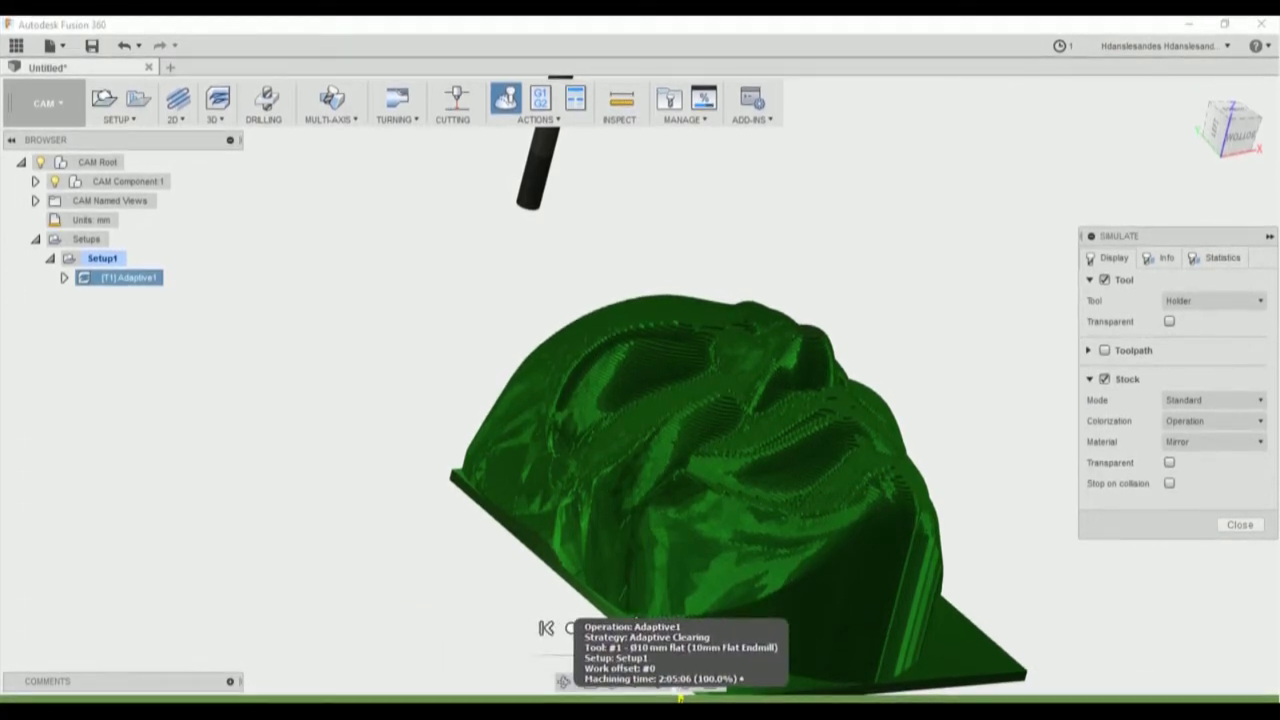
pyautogui.keyDown('shift'); pyautogui.moveTo(720, 520); pyautogui.dragTo(683, 449, button='middle'); pyautogui.keyUp('shift')
pyautogui.scroll(5, 729, 433)
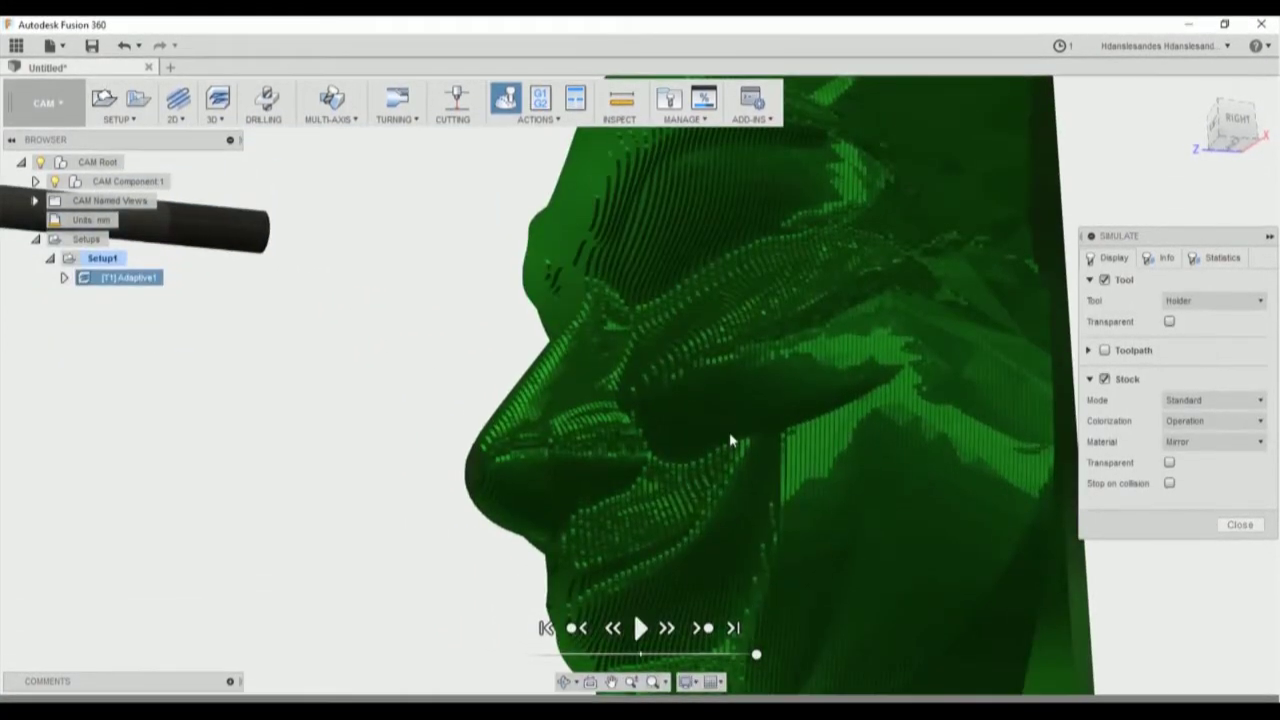
pyautogui.scroll(3, 712, 442)
pyautogui.scroll(-3, 633, 453)
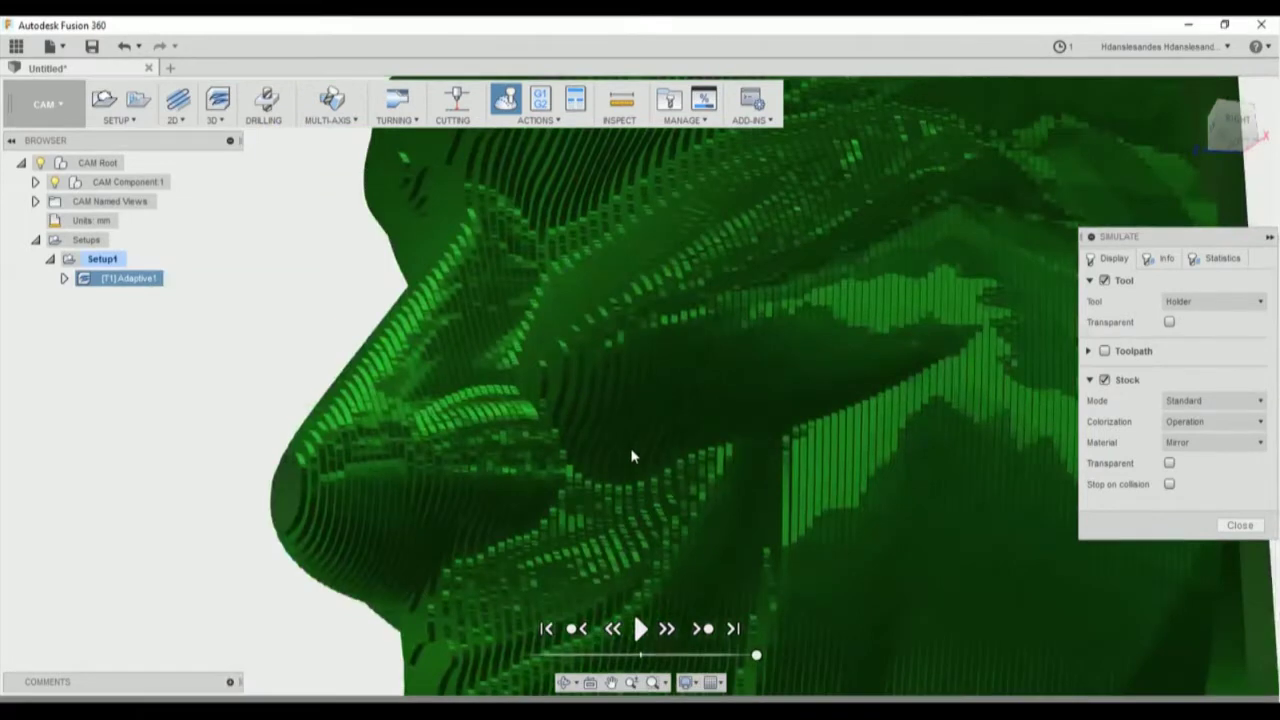
pyautogui.scroll(-3, 631, 456)
pyautogui.moveTo(629, 451)
pyautogui.keyDown('shift'); pyautogui.mouseDown(button='middle')
pyautogui.moveTo(709, 377)
pyautogui.moveTo(616, 440)
pyautogui.mouseUp(button='middle'); pyautogui.keyUp('shift')
pyautogui.scroll(-3, 600, 455)
pyautogui.moveTo(532, 512); pyautogui.dragTo(562, 408, button='middle')
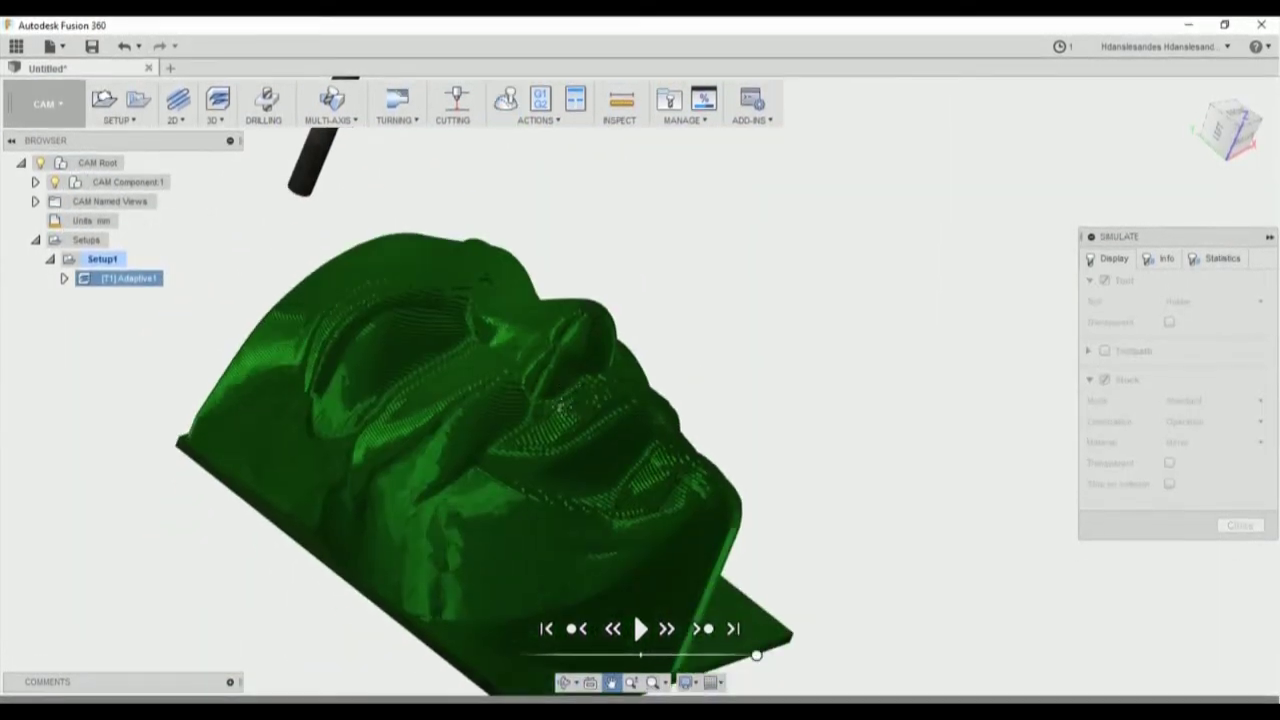
pyautogui.scroll(3, 592, 338)
pyautogui.scroll(-2, 583, 397)
pyautogui.keyDown('shift'); pyautogui.moveTo(707, 418); pyautogui.dragTo(633, 612, button='middle'); pyautogui.keyUp('shift')
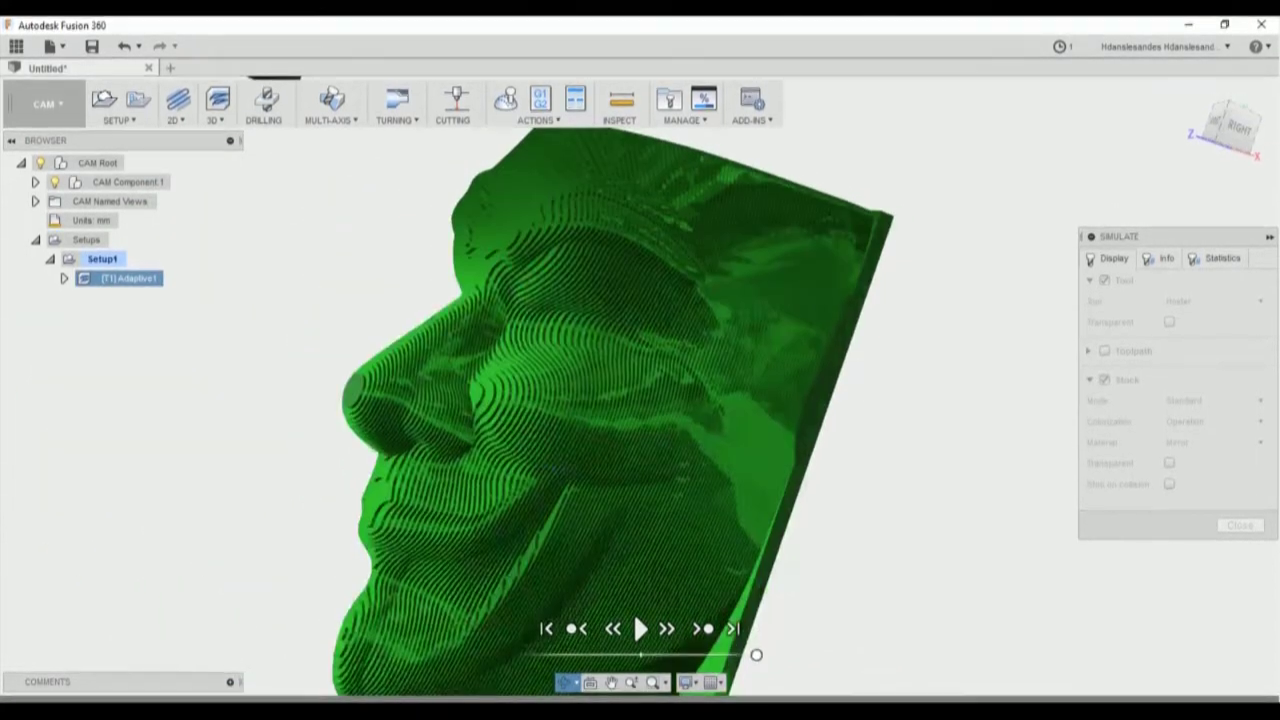
pyautogui.scroll(-4, 560, 474)
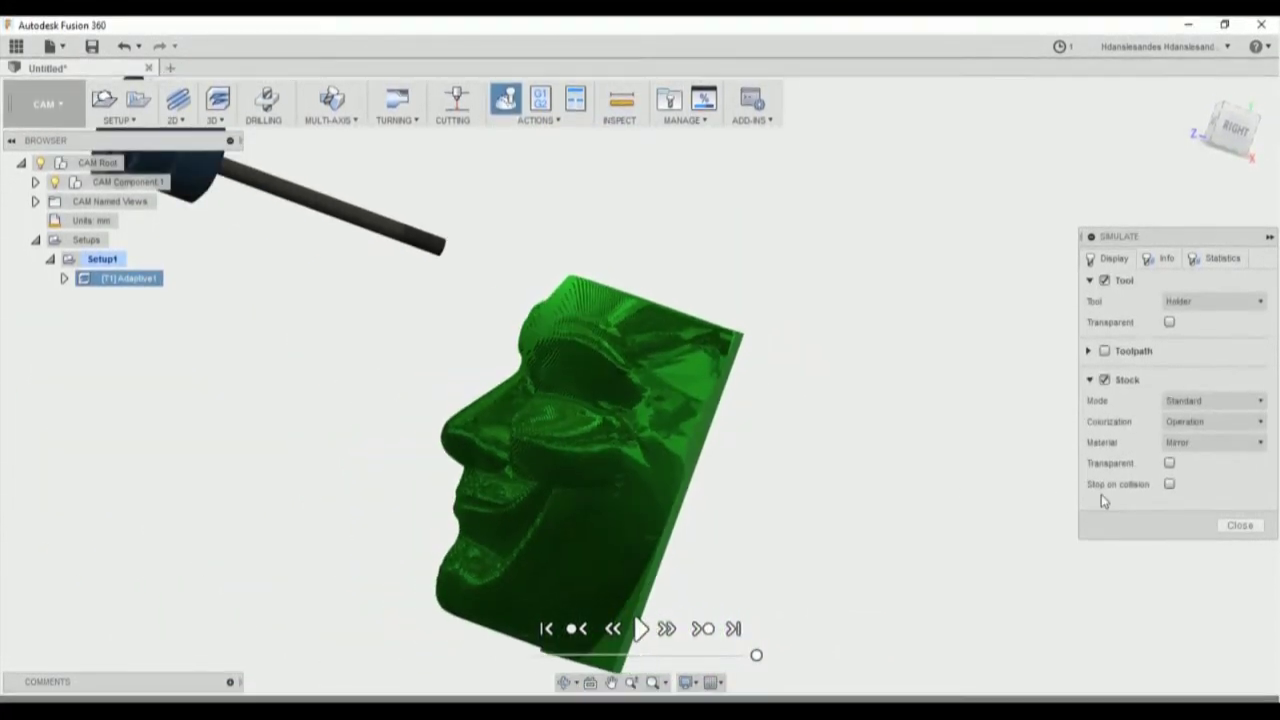
pyautogui.click(1238, 524)
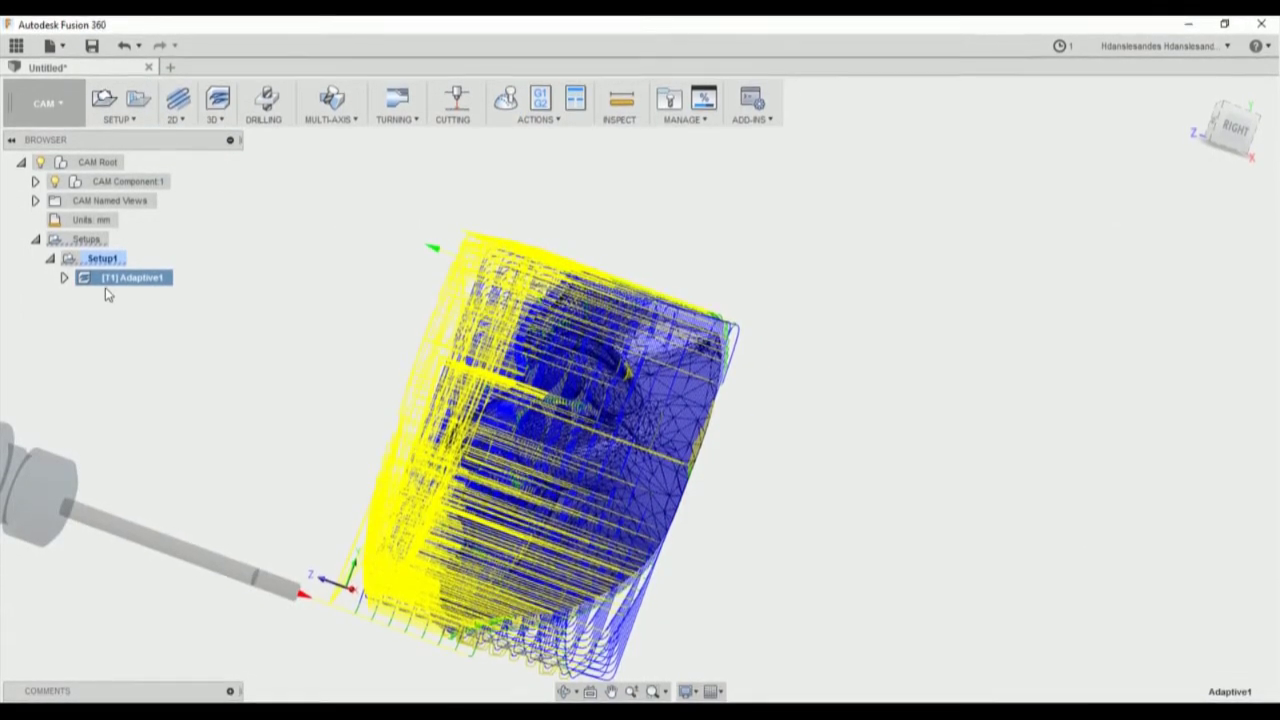
# Create a 3D Morphed Spiral operation and assign it the Ø10 mm ball endmill from the Metric - Aluminum sample library.
pyautogui.click(220, 119)
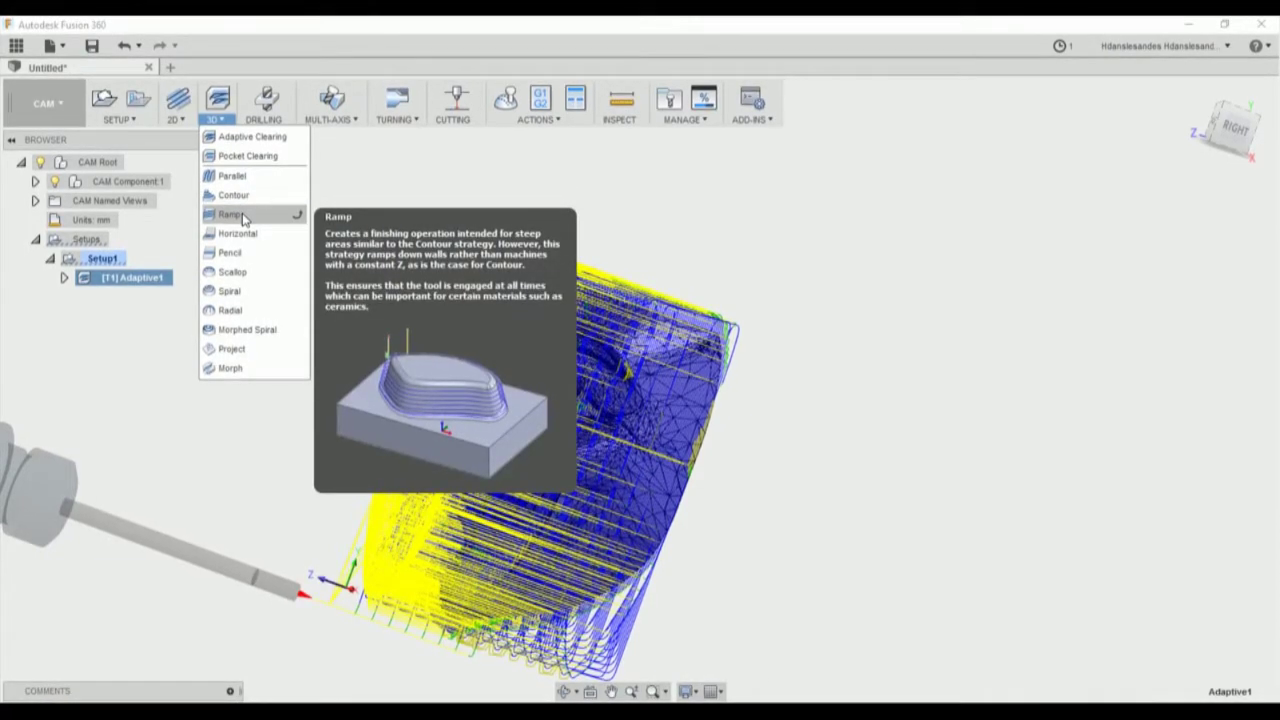
pyautogui.click(262, 335)
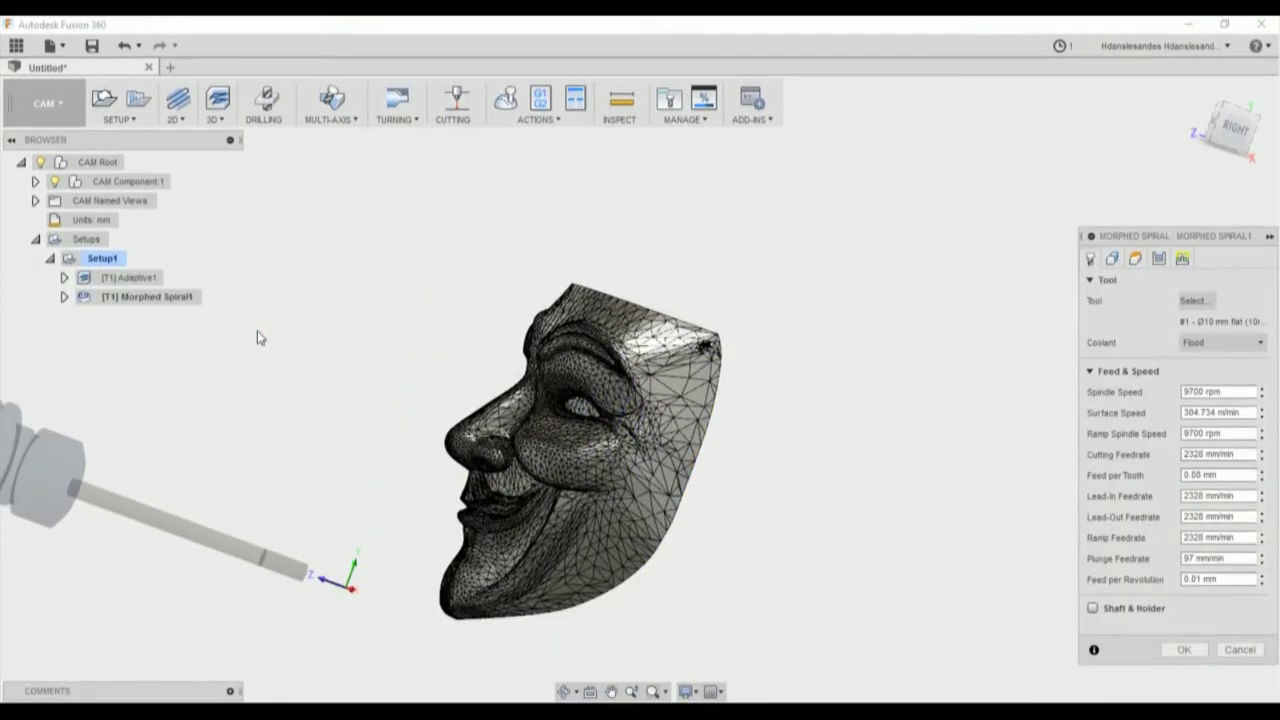
pyautogui.click(1199, 302)
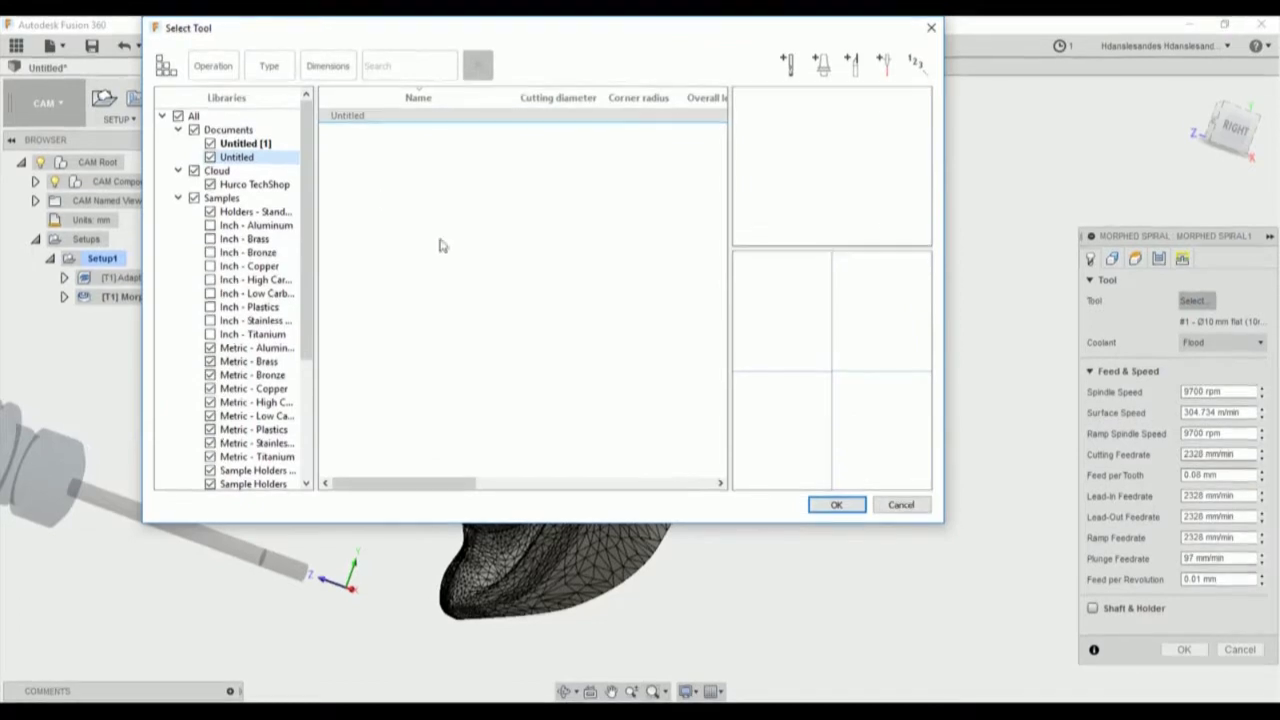
pyautogui.click(193, 117)
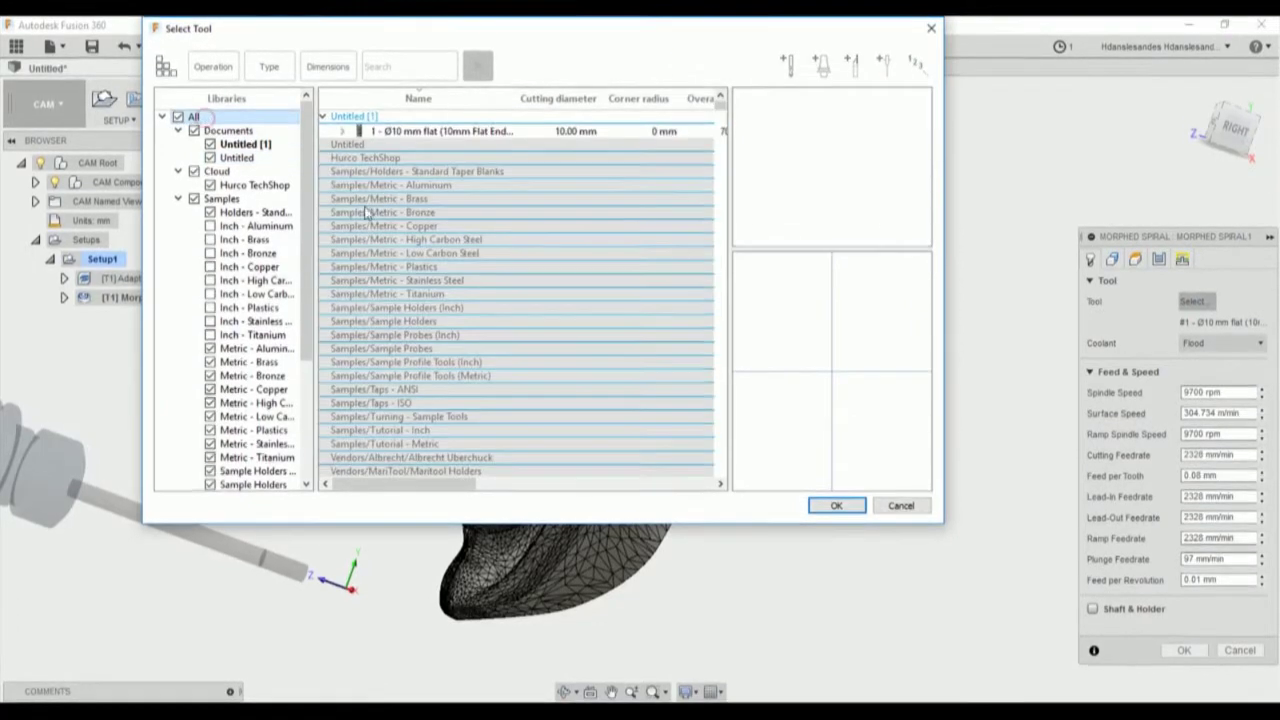
pyautogui.click(509, 346)
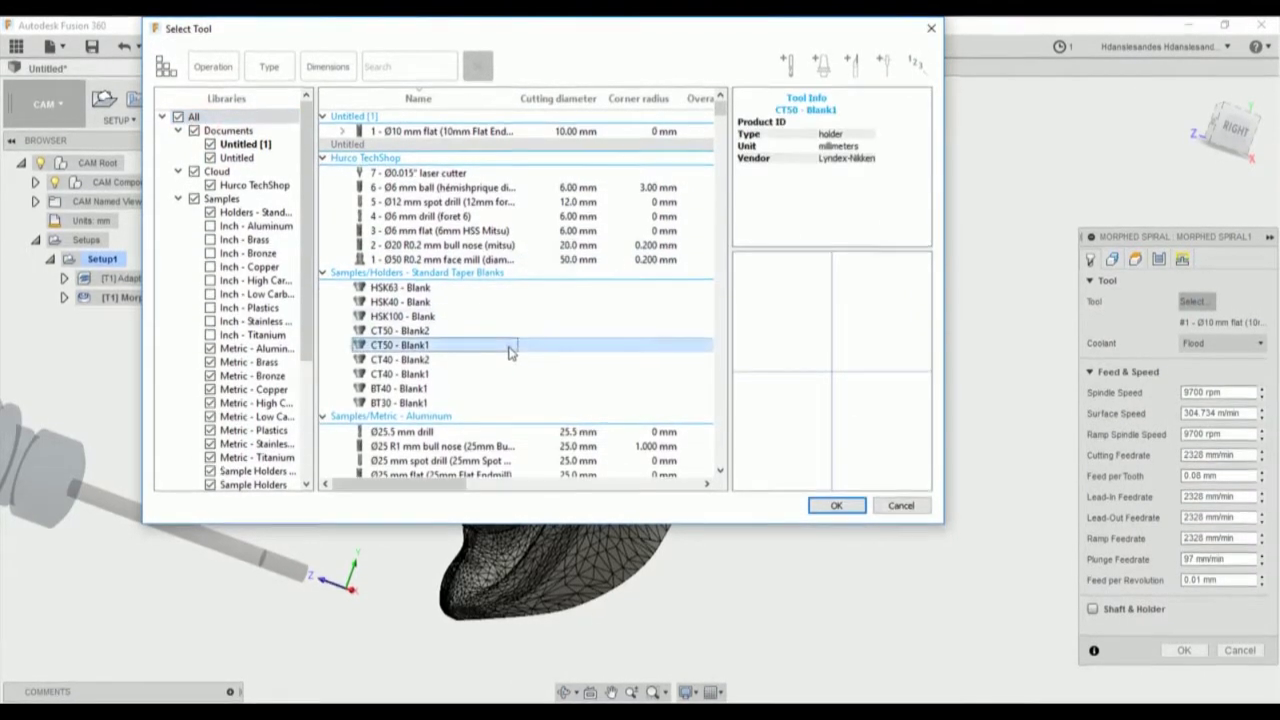
pyautogui.scroll(-15, 509, 352)
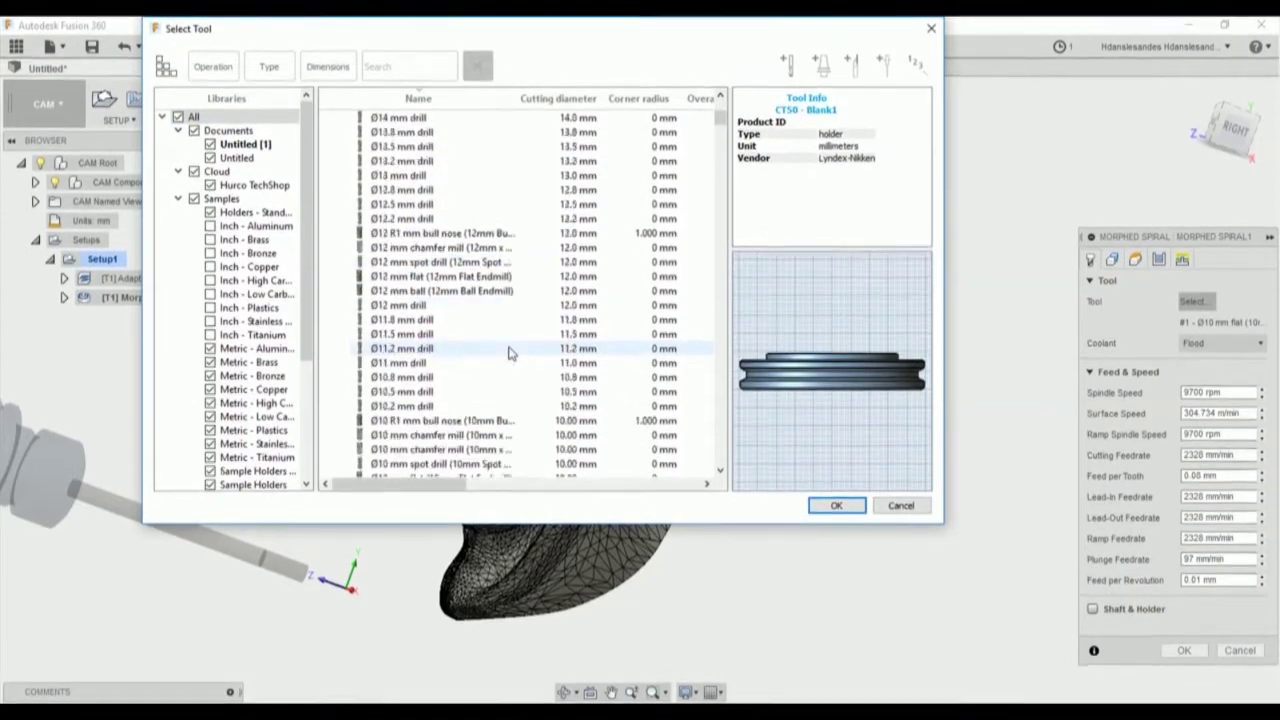
pyautogui.scroll(-2, 509, 352)
pyautogui.click(479, 408)
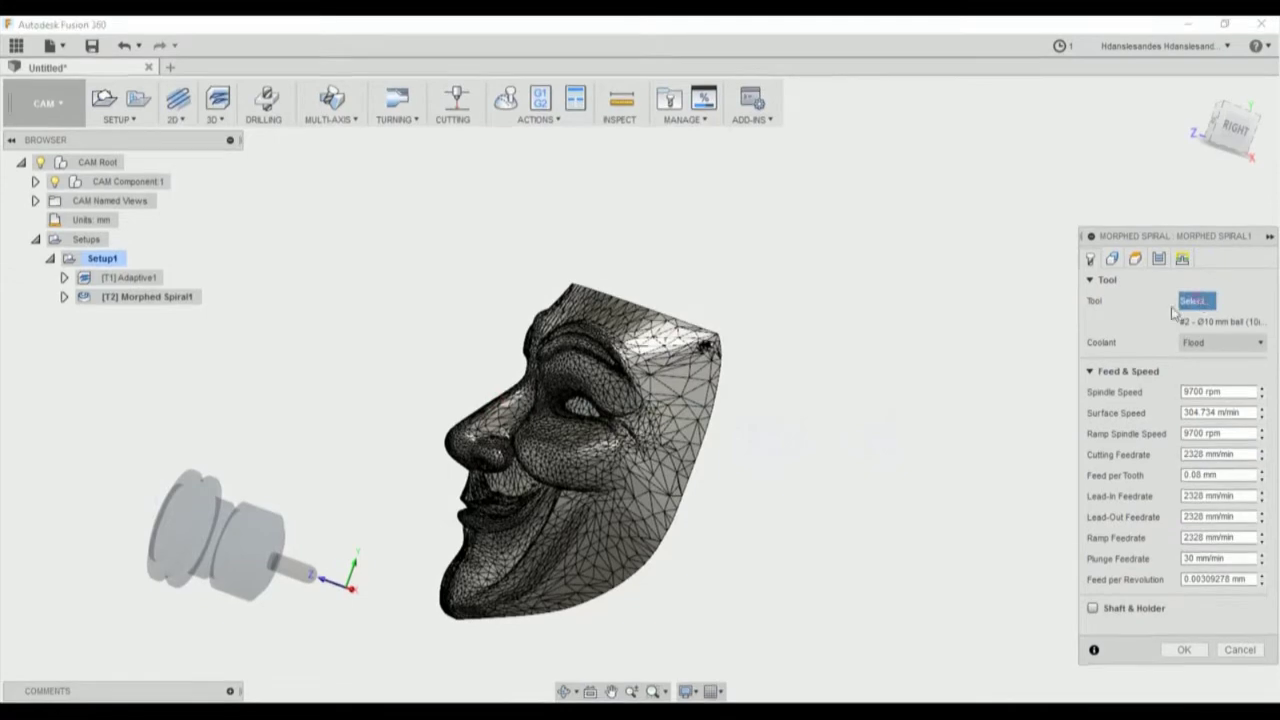
# Check the body length set for the Ø10 mm flat endmill in the current document's tool library.
pyautogui.click(1195, 300)
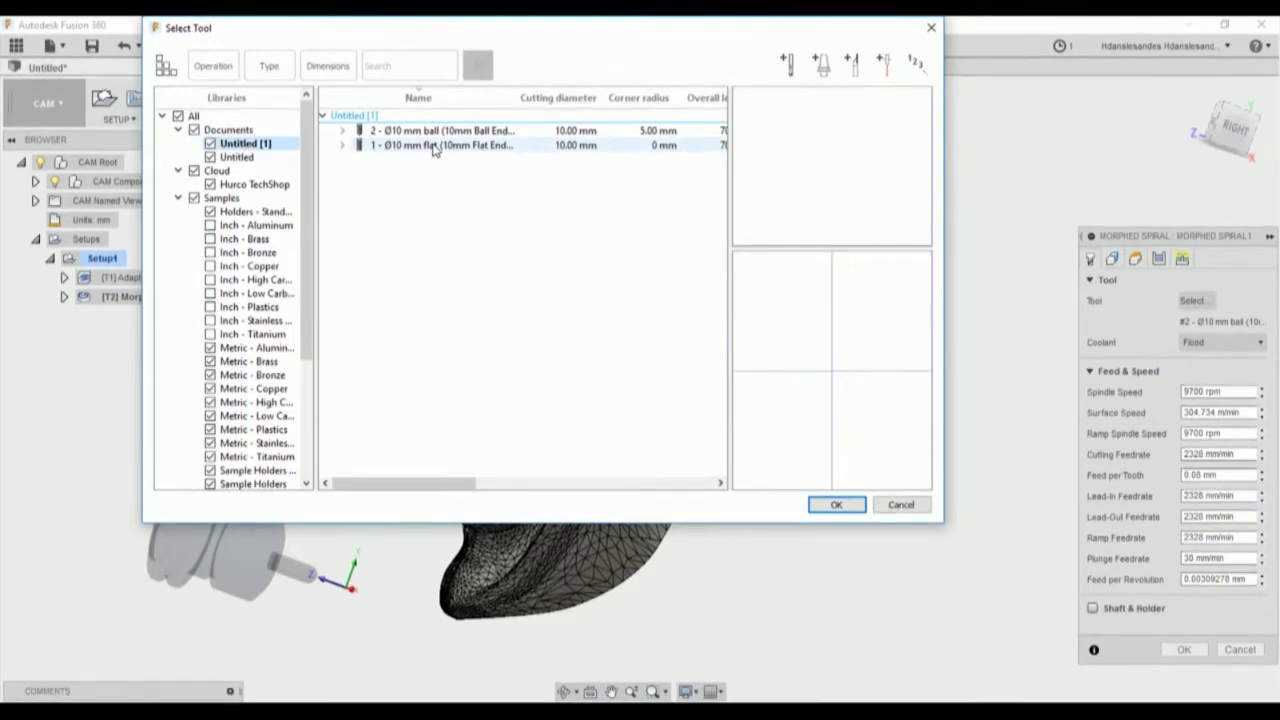
pyautogui.rightClick(433, 148)
pyautogui.click(472, 156)
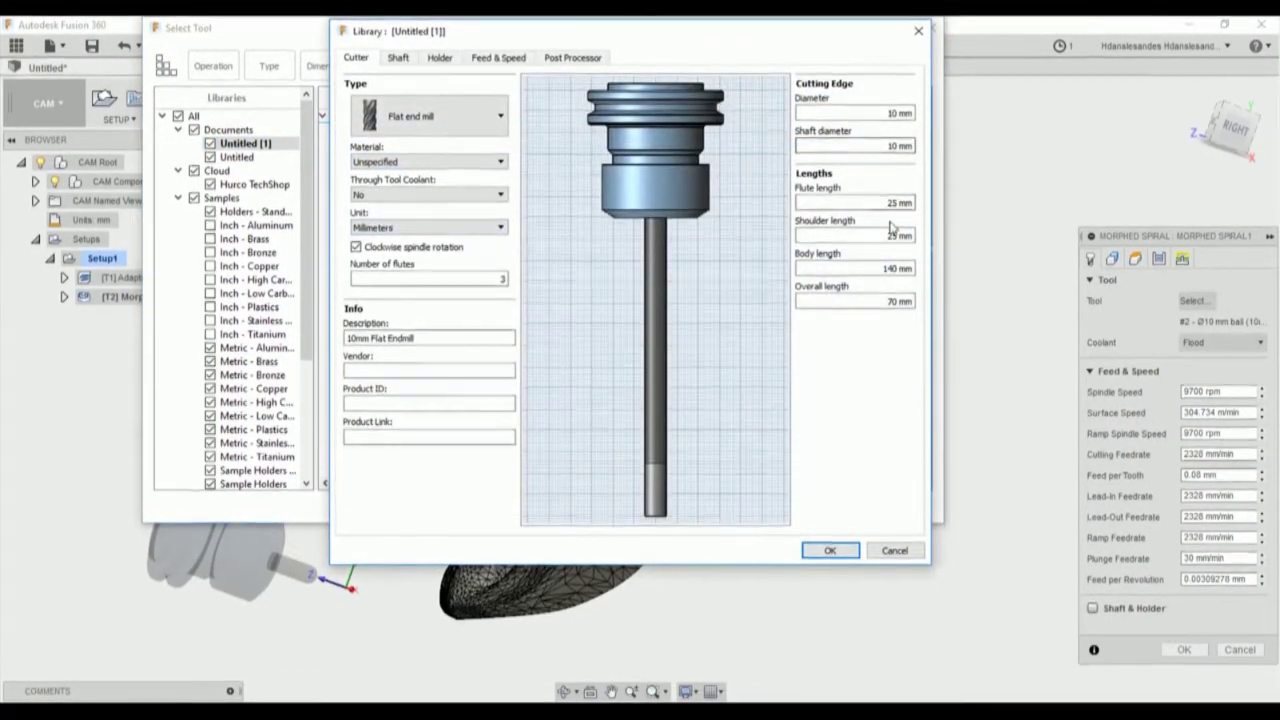
pyautogui.doubleClick(886, 268)
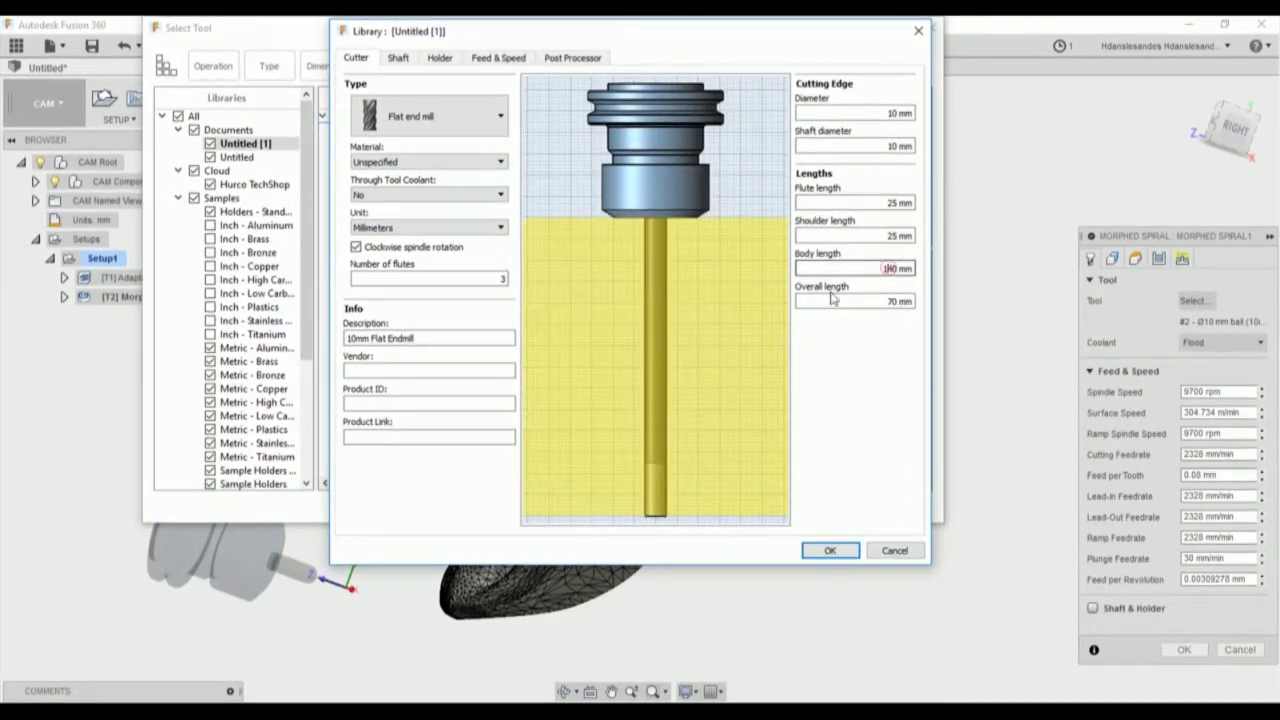
pyautogui.click(895, 551)
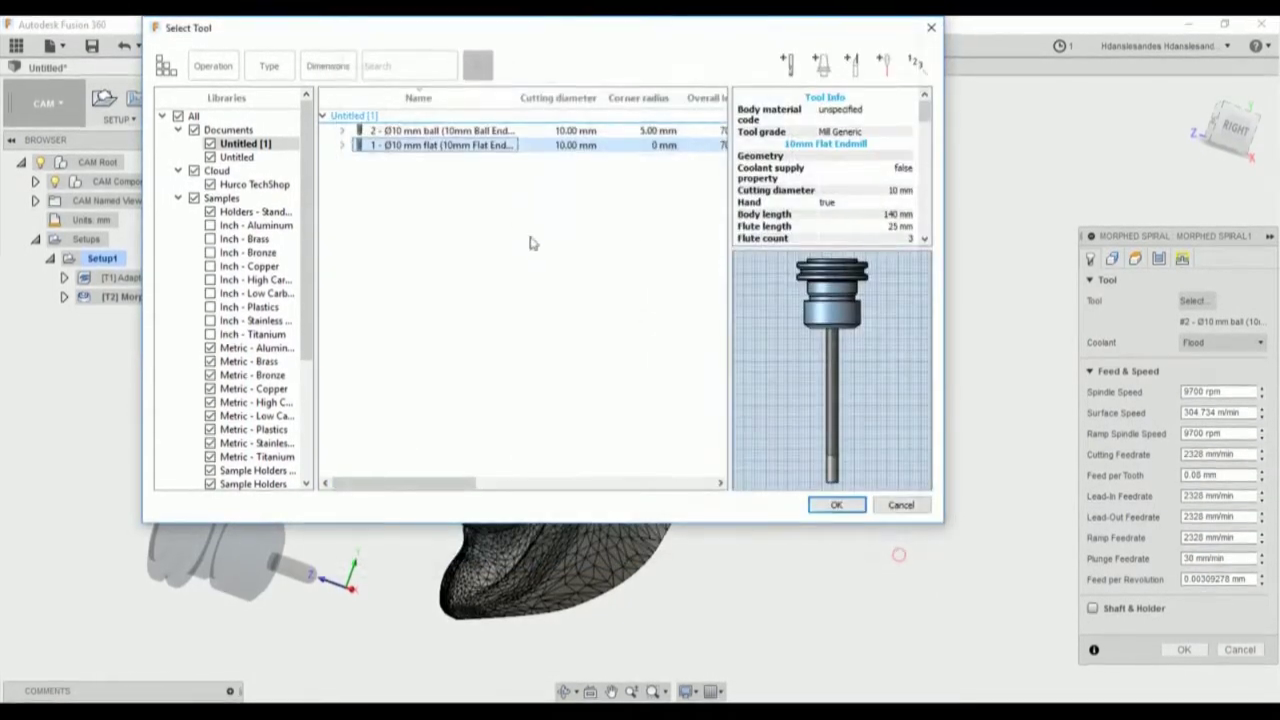
# Set the Ø10 mm ball endmill's body length to 120 mm and confirm it as the morphed spiral operation's tool.
pyautogui.click(480, 132)
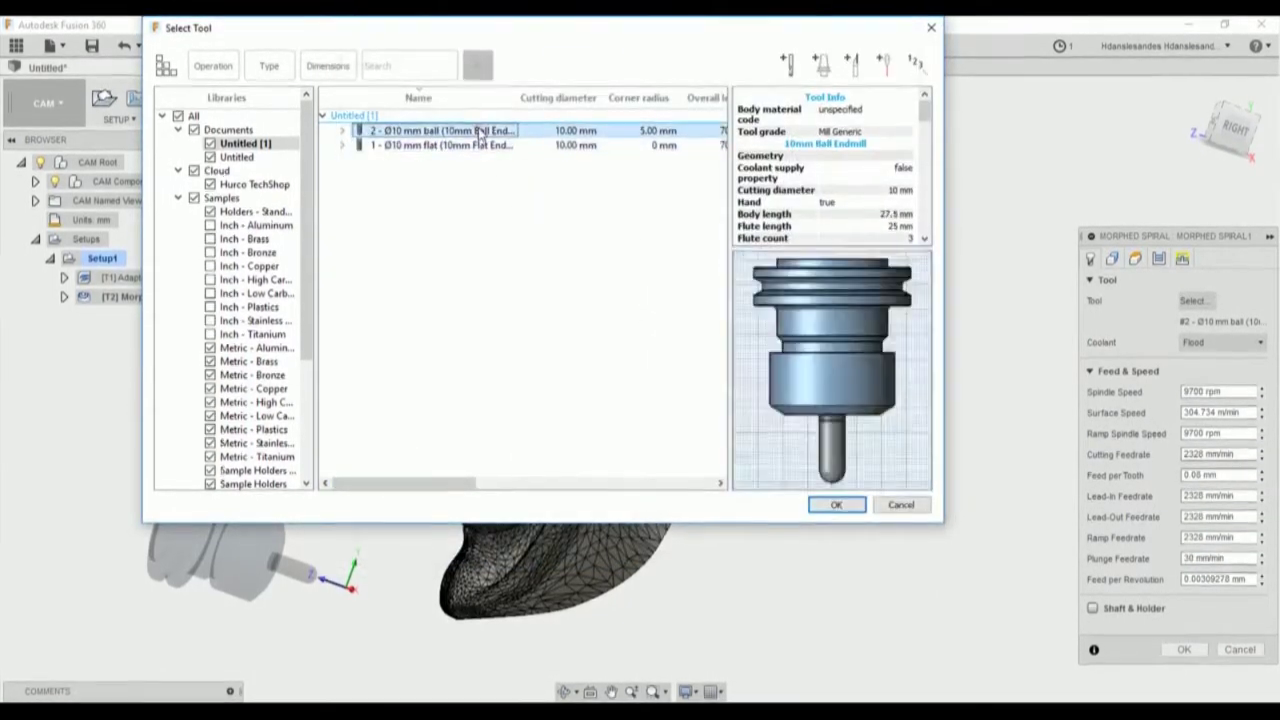
pyautogui.rightClick(580, 132)
pyautogui.click(625, 134)
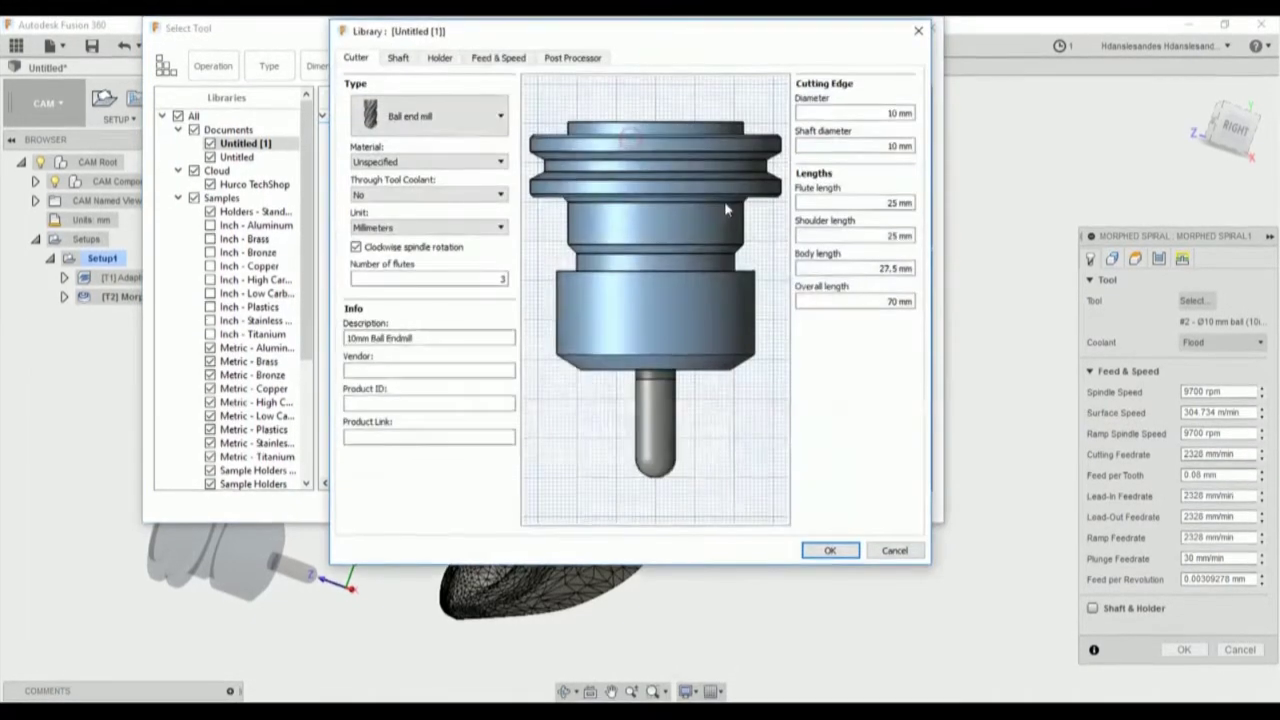
pyautogui.click(885, 269)
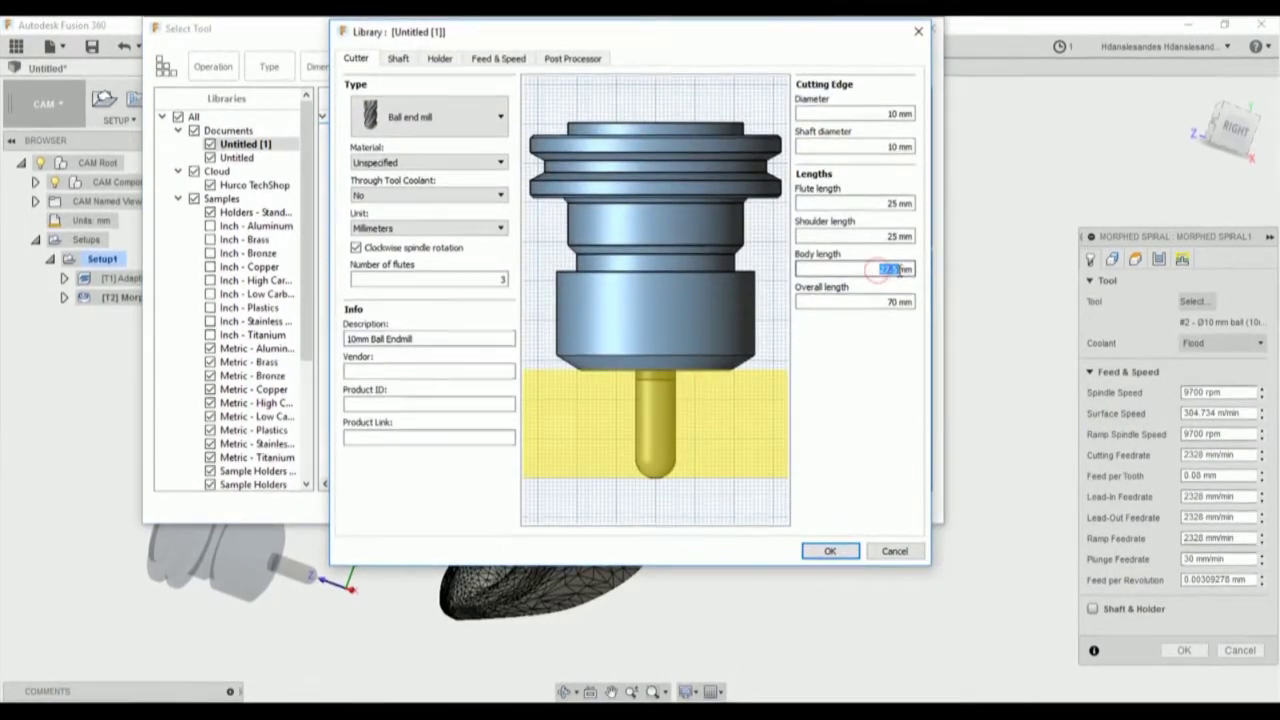
pyautogui.write('120')
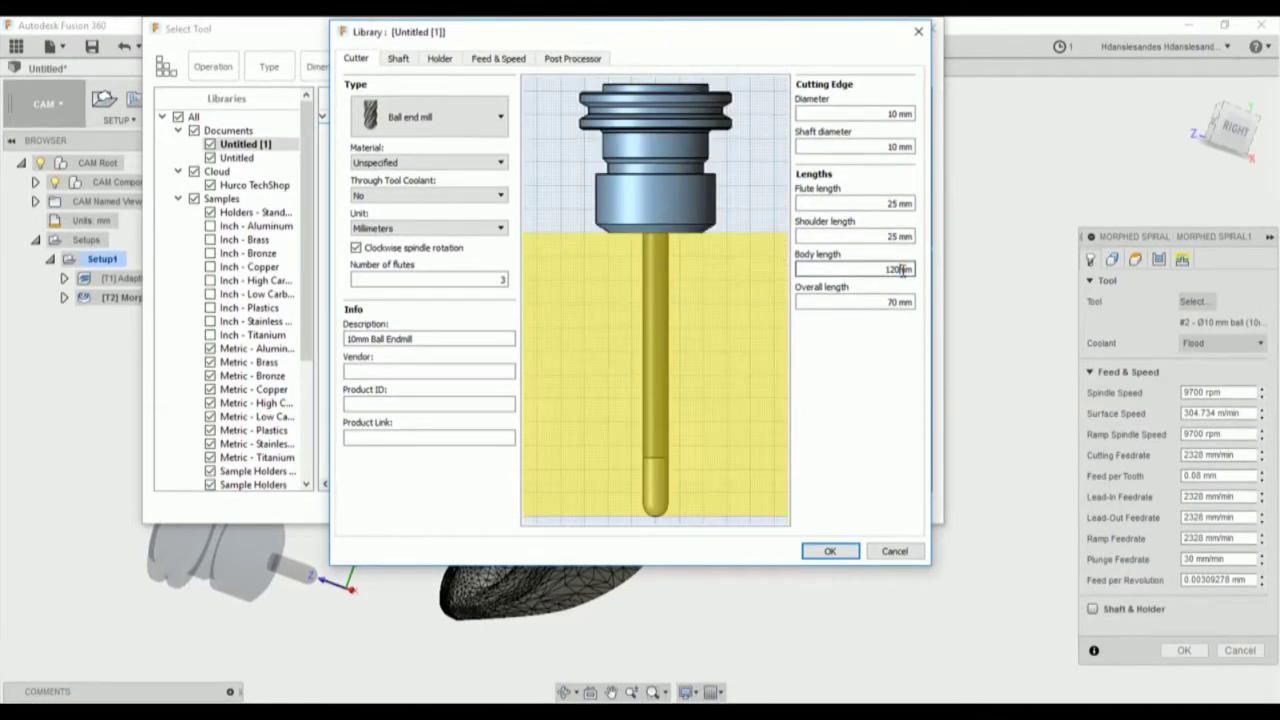
pyautogui.click(832, 553)
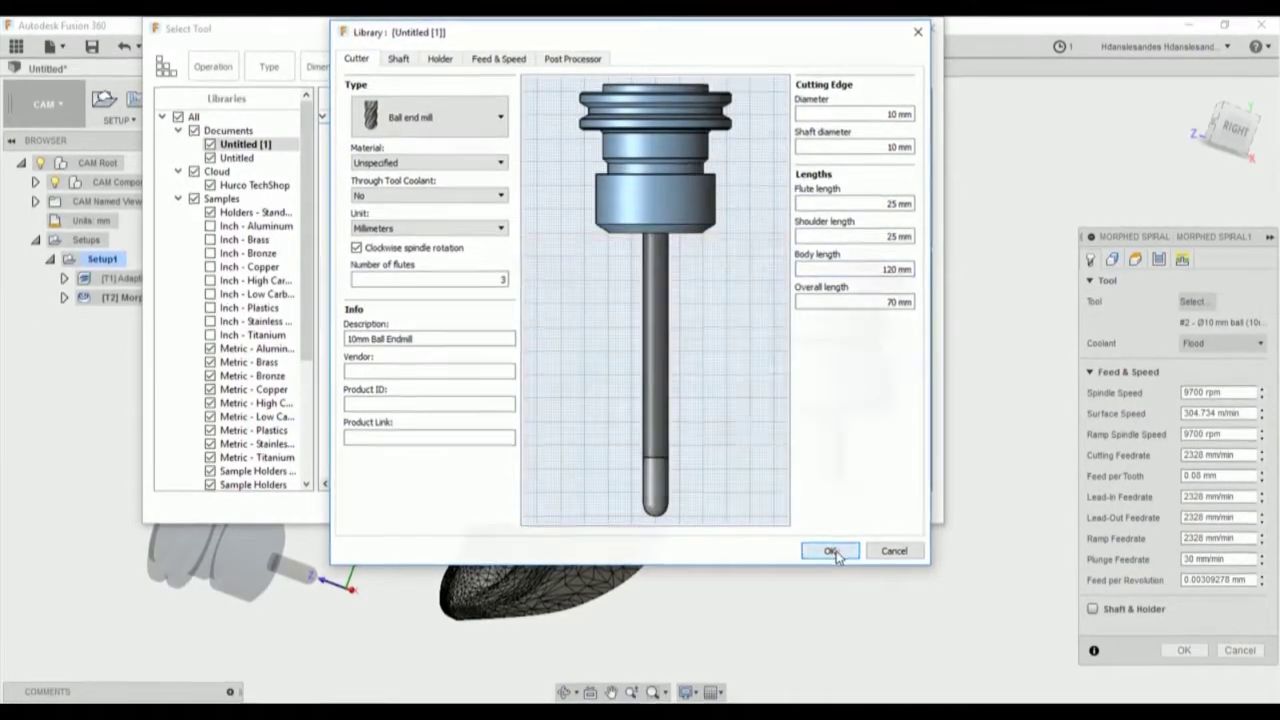
pyautogui.click(572, 324)
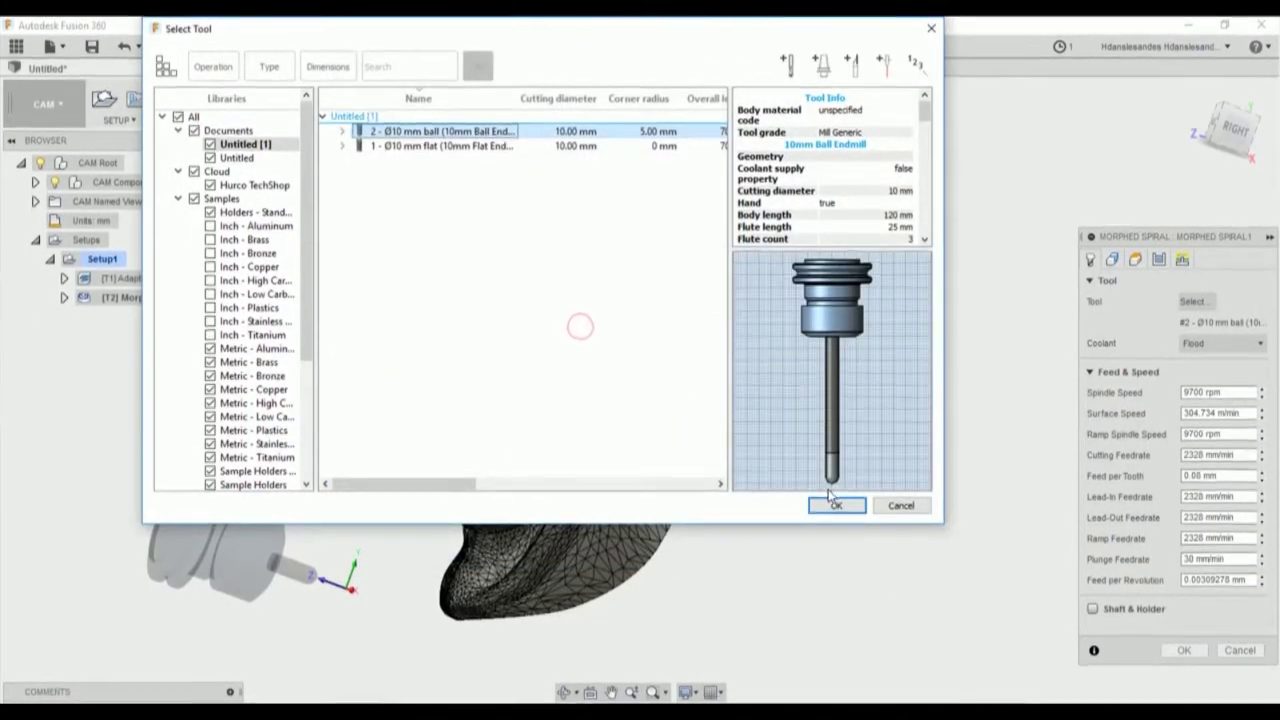
pyautogui.click(834, 503)
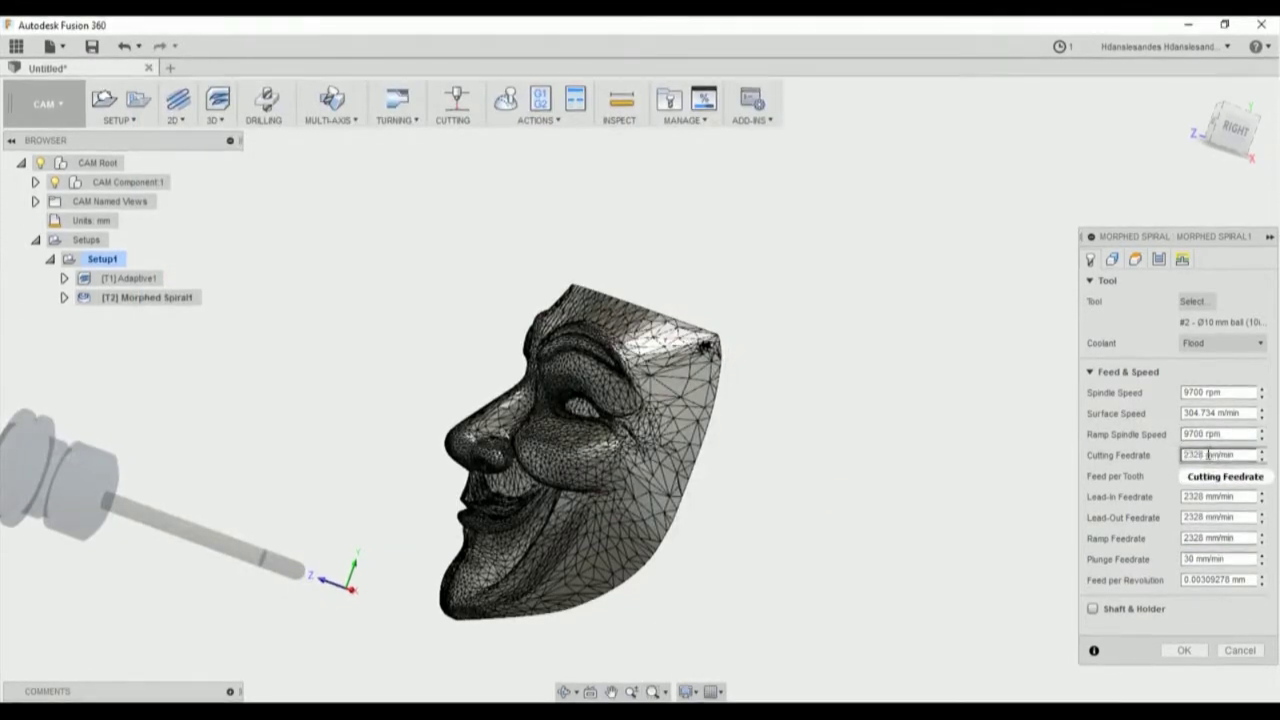
# Enable the model surface selection in the morphed spiral's geometry settings and choose the mask body.
pyautogui.click(1113, 259)
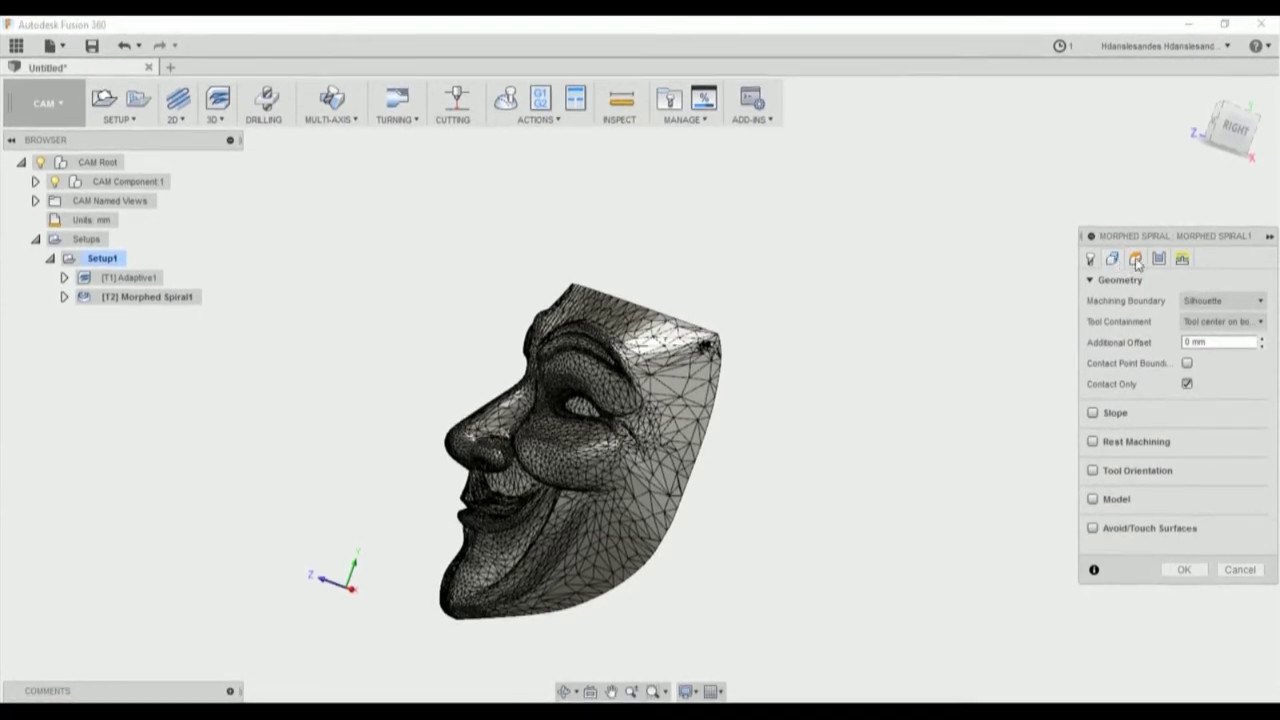
pyautogui.click(1092, 499)
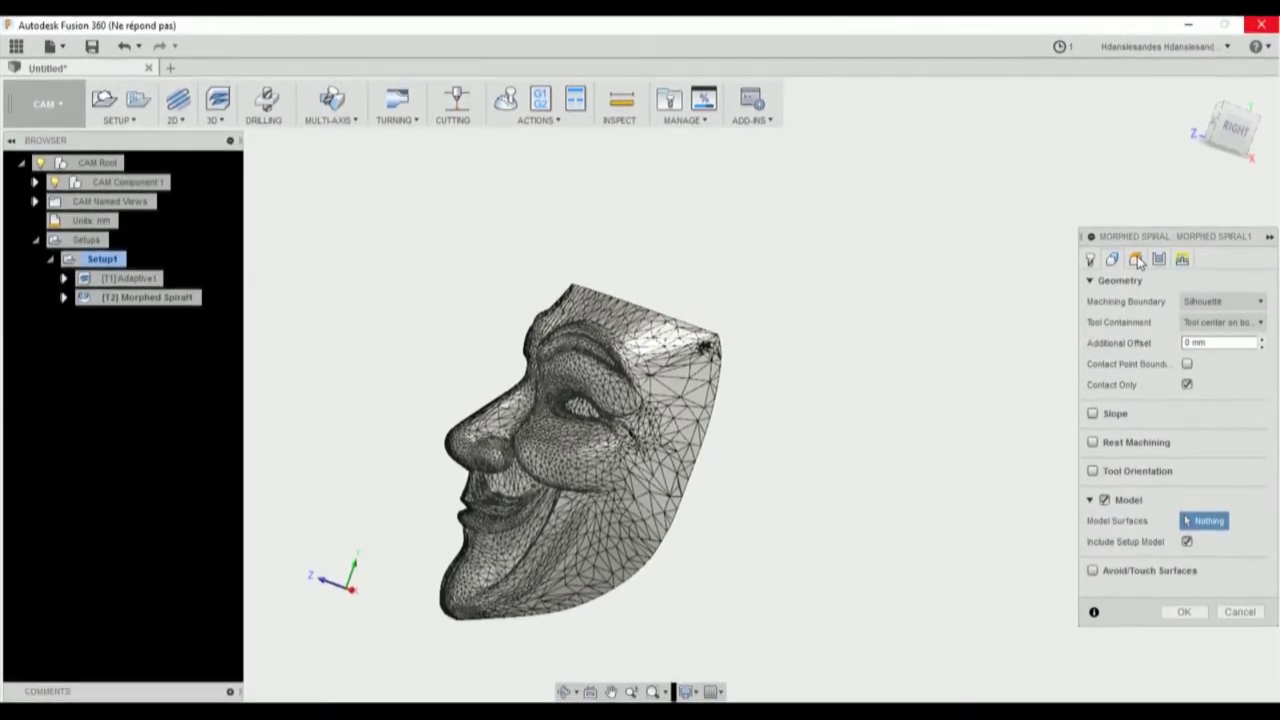
pyautogui.click(1165, 701)
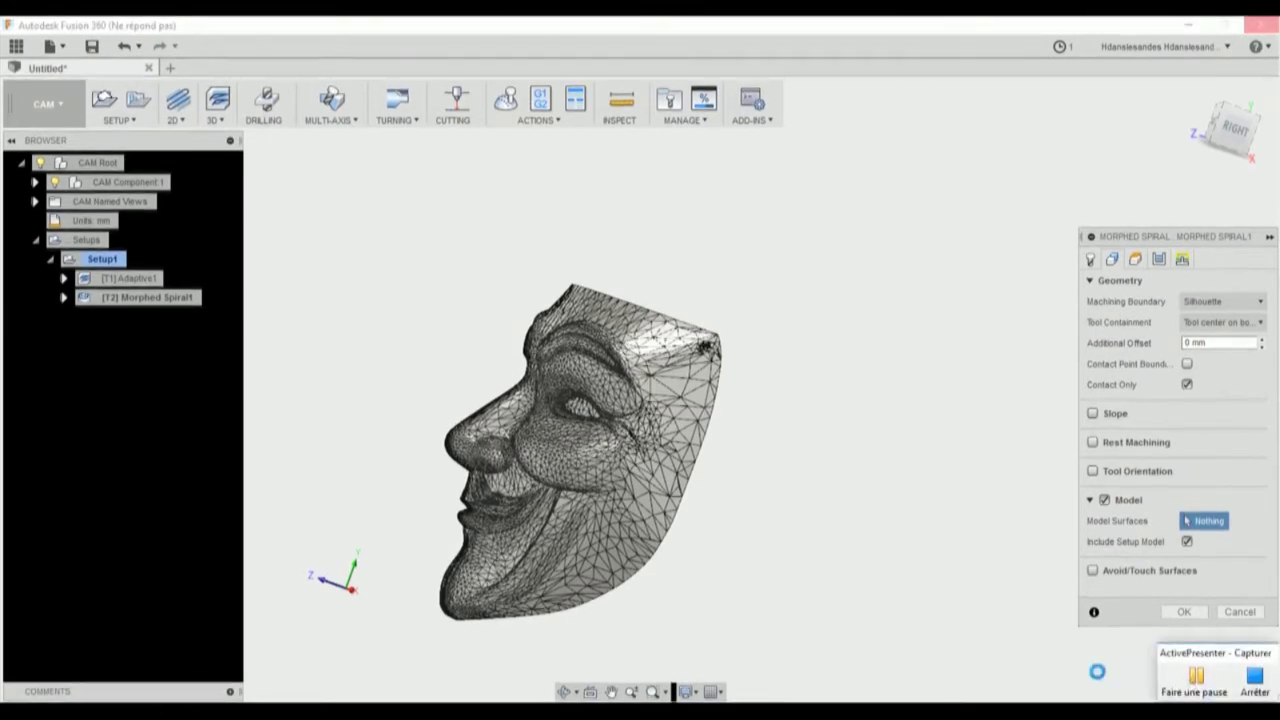
# Set the morphed spiral's stepover to 3 mm and confirm the operation to generate its toolpath.
pyautogui.click(1160, 259)
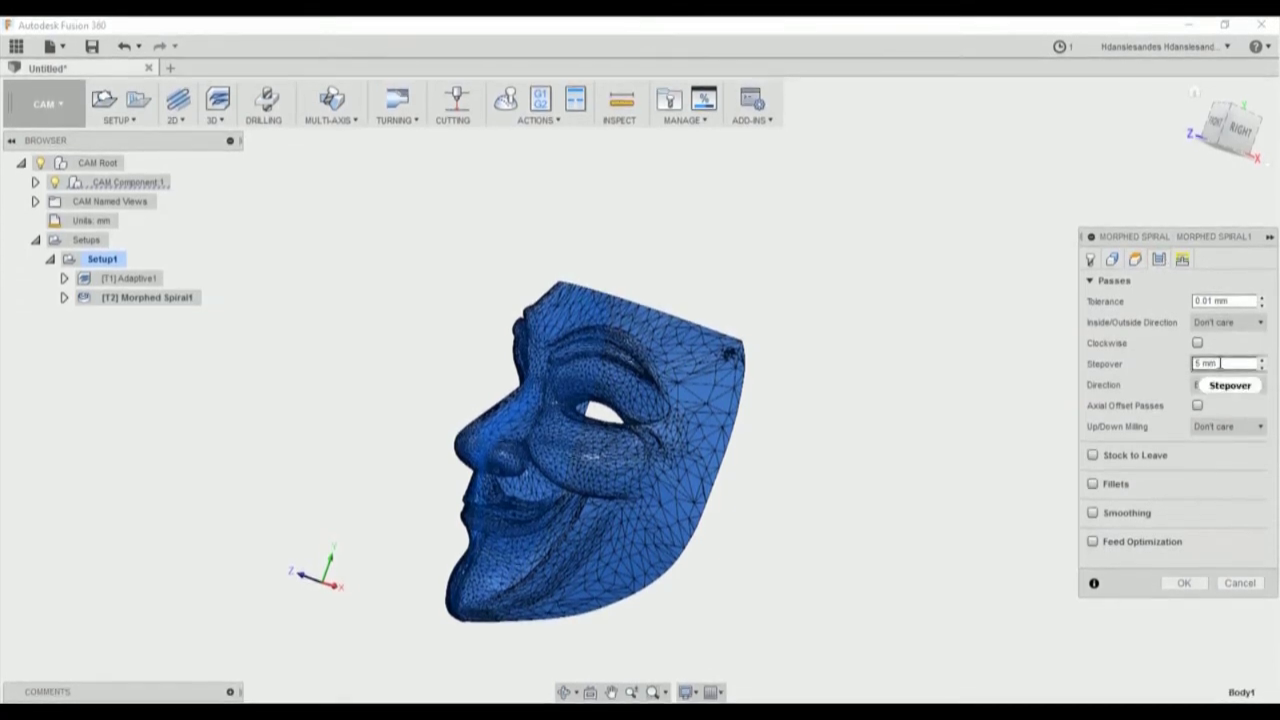
pyautogui.moveTo(1221, 363)
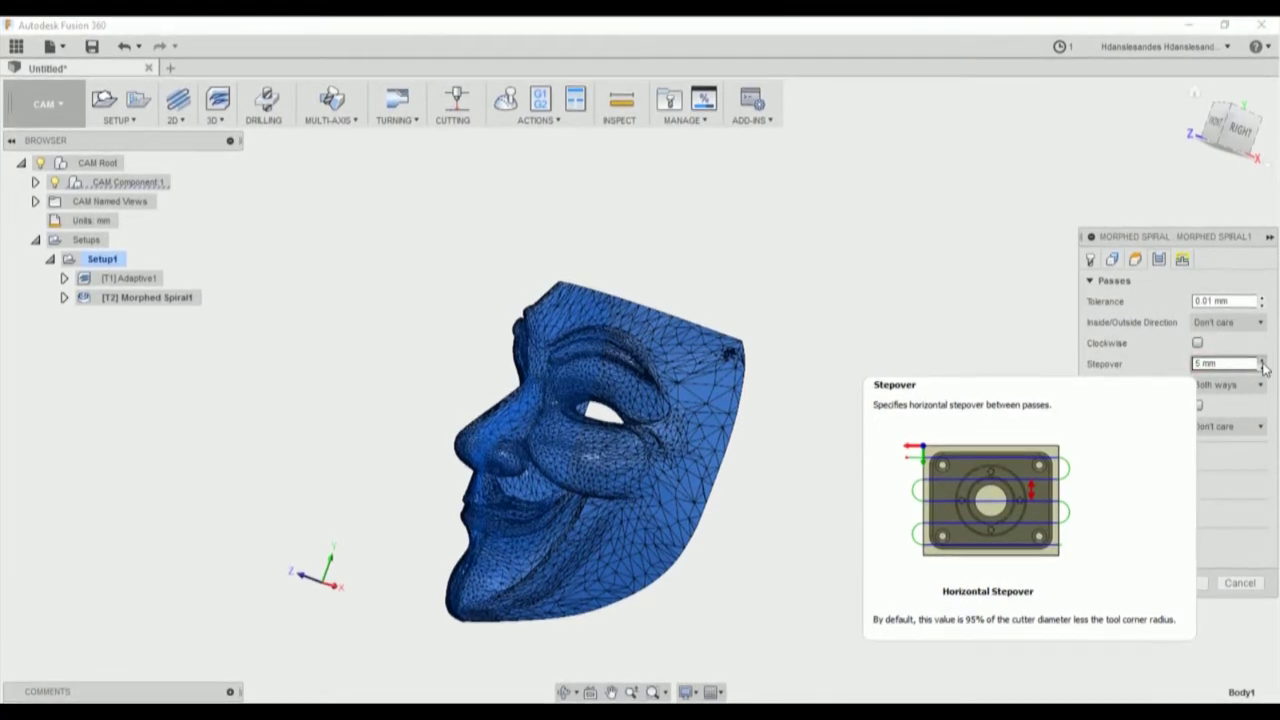
pyautogui.press('BackSpace')
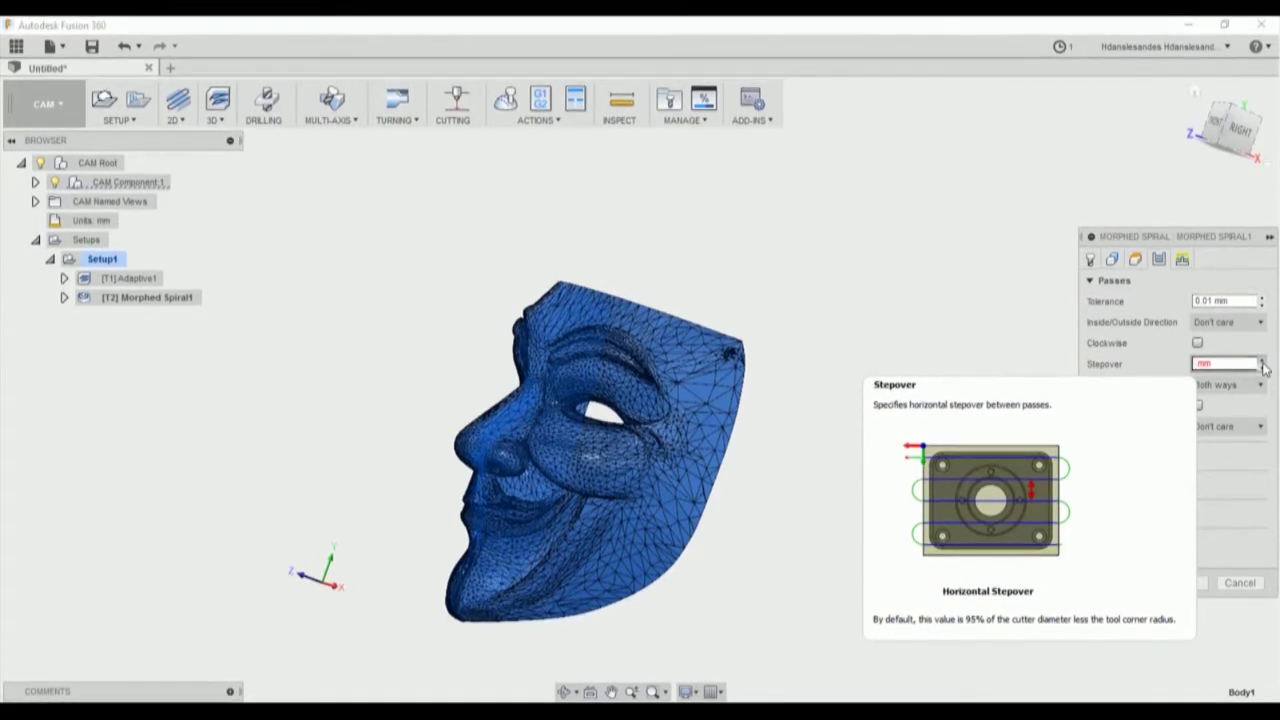
pyautogui.write('3')
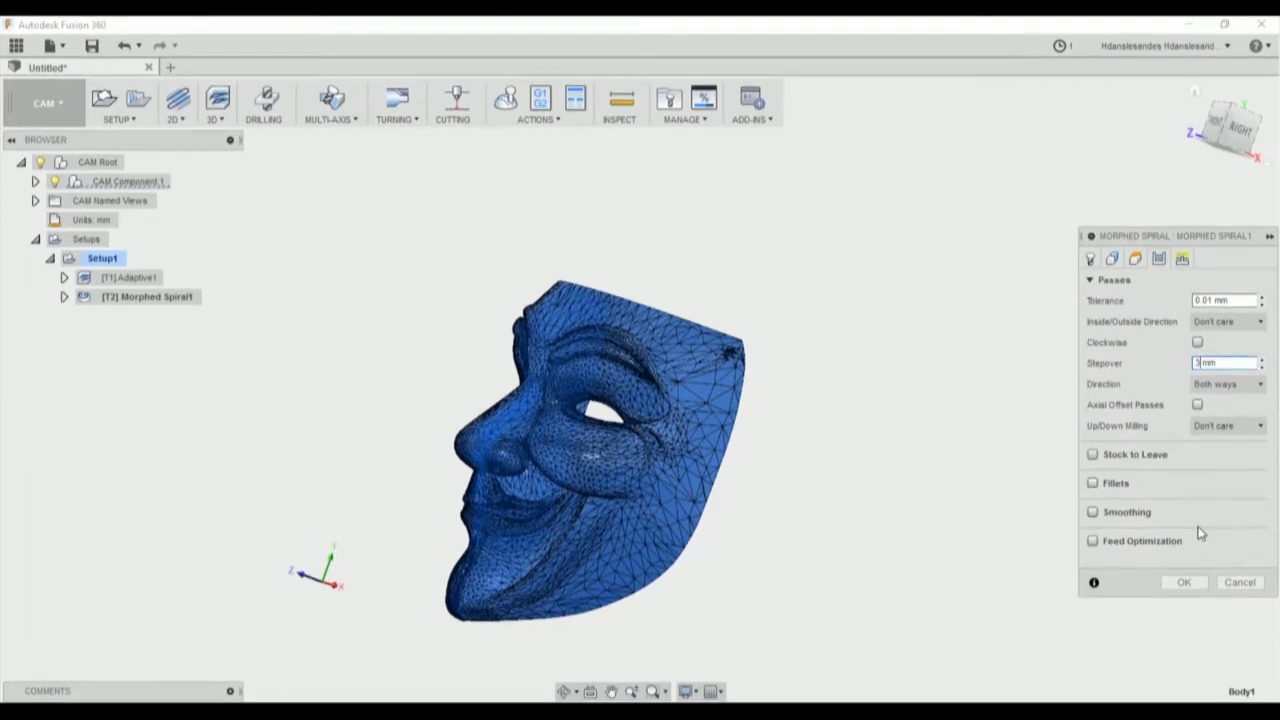
pyautogui.click(1185, 583)
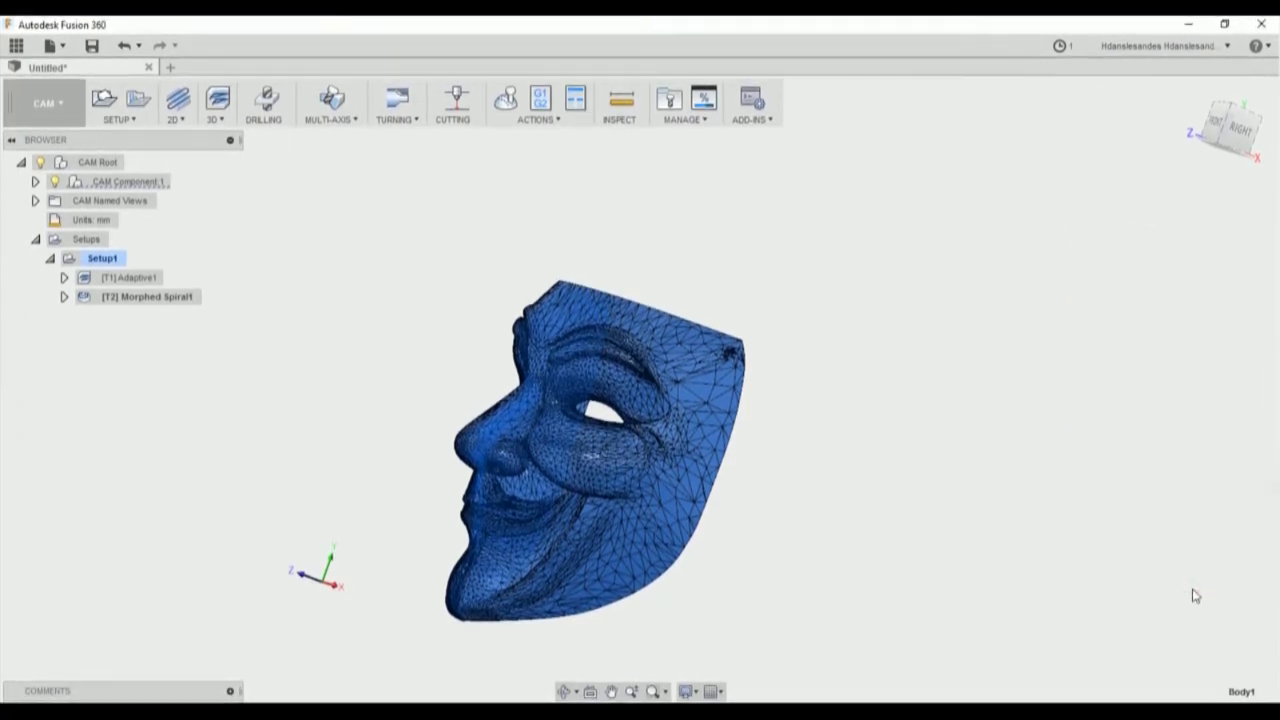
# Display the morphed spiral toolpath and examine its pass spacing around the eye, the temple and the whole face.
pyautogui.click(203, 297)
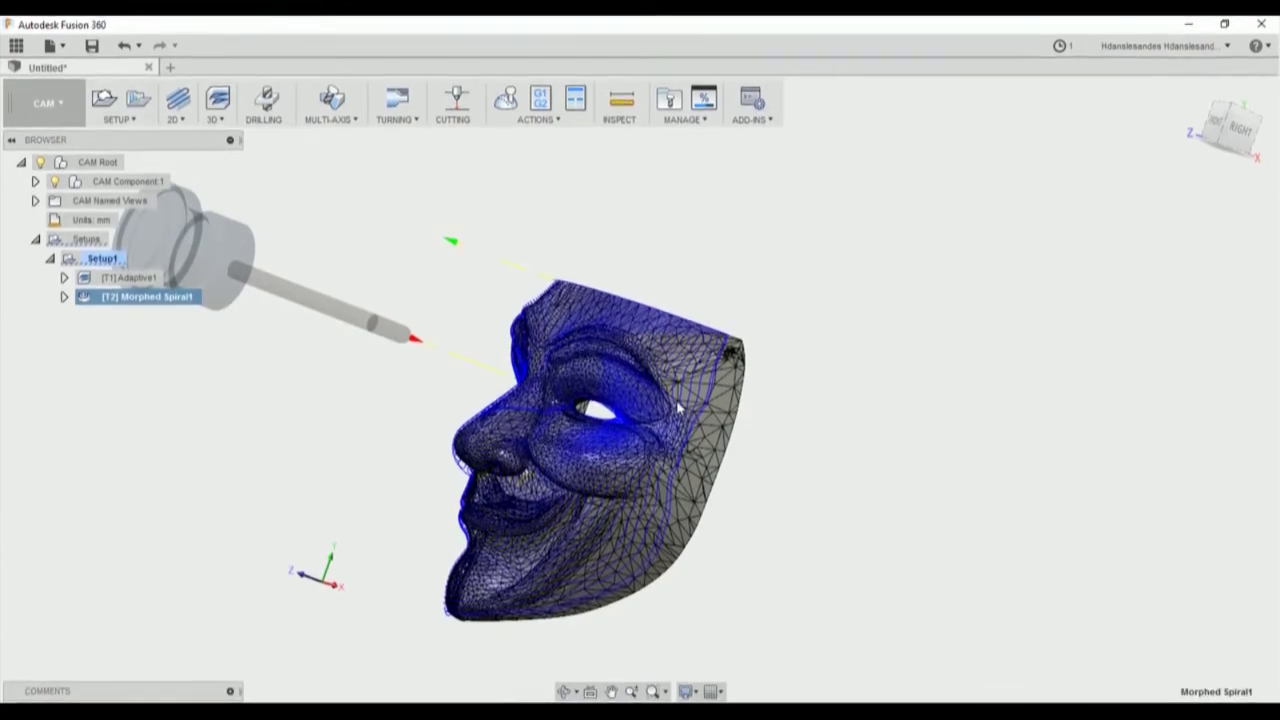
pyautogui.scroll(8, 676, 400)
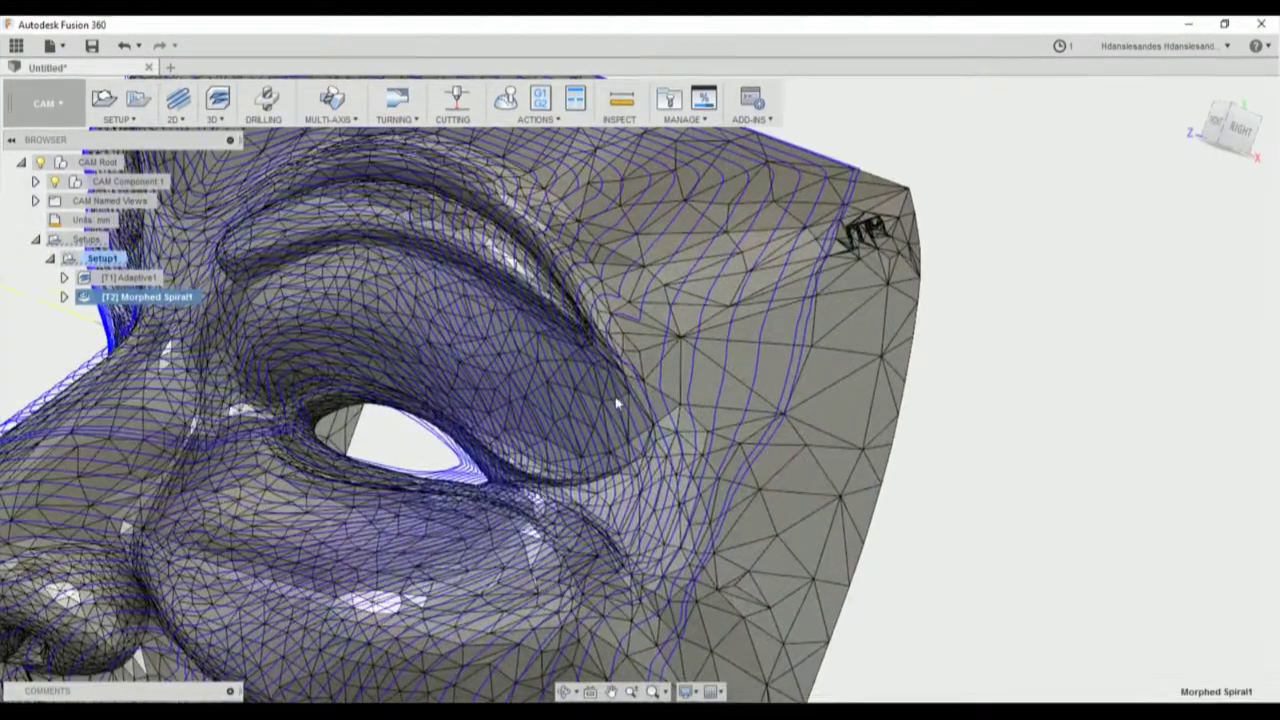
pyautogui.scroll(-5, 600, 404)
pyautogui.keyDown('shift'); pyautogui.moveTo(583, 404); pyautogui.dragTo(757, 357, button='middle'); pyautogui.keyUp('shift')
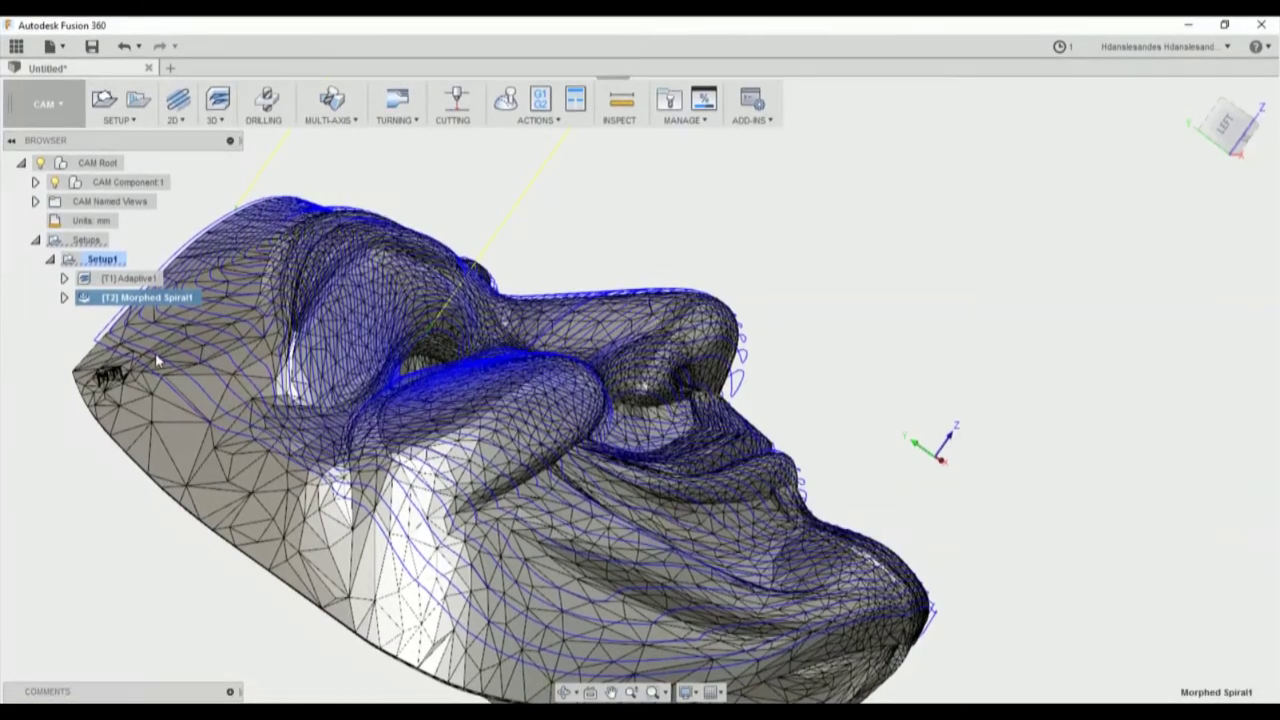
pyautogui.scroll(10, 155, 353)
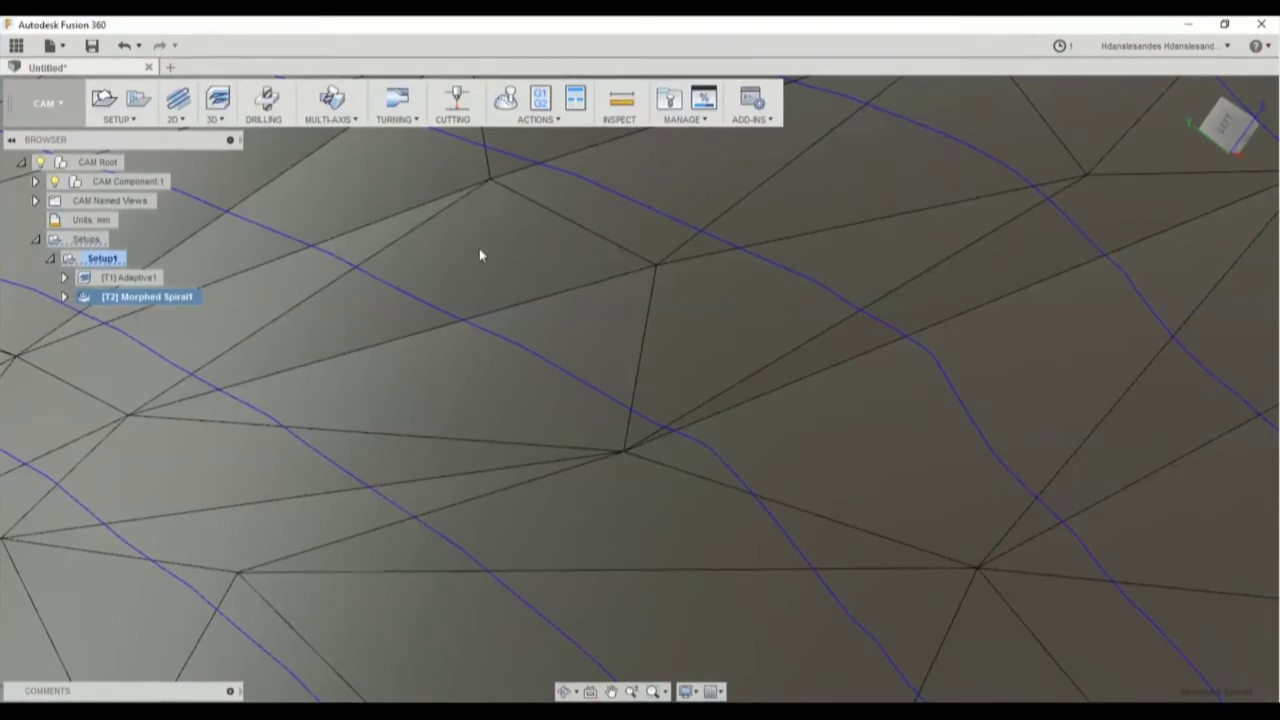
pyautogui.scroll(-3, 384, 338)
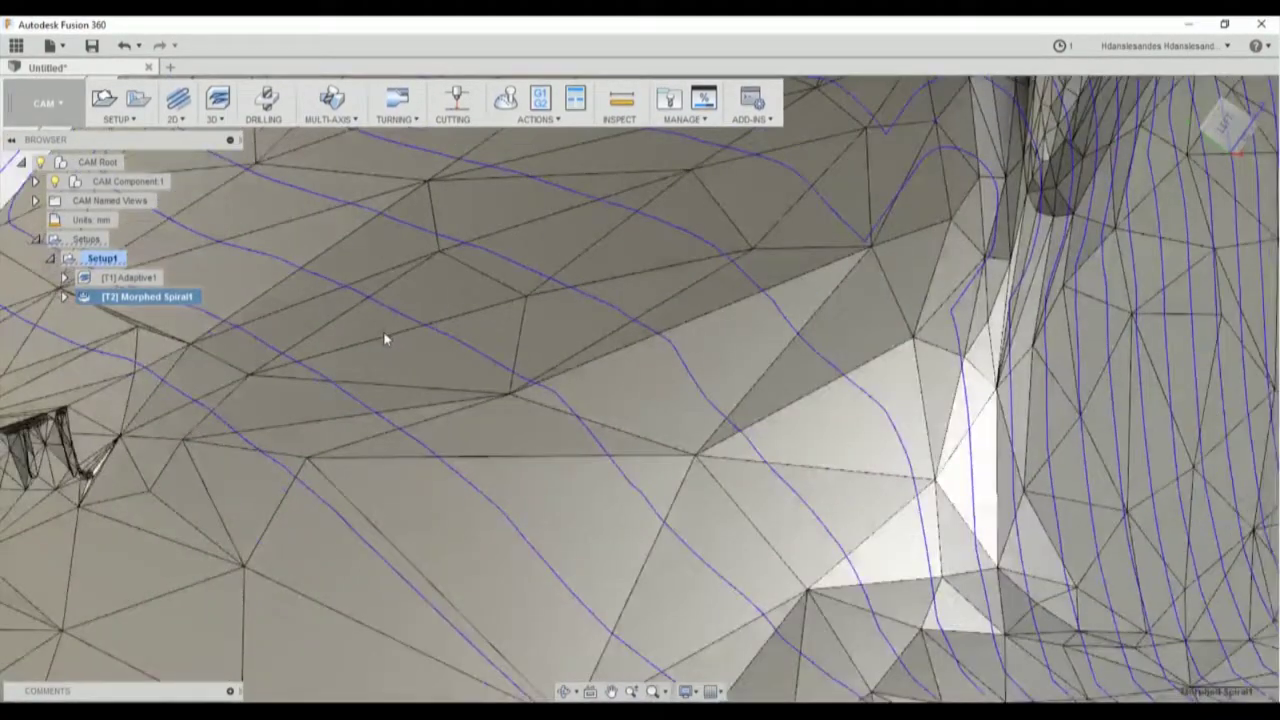
pyautogui.scroll(-10, 384, 338)
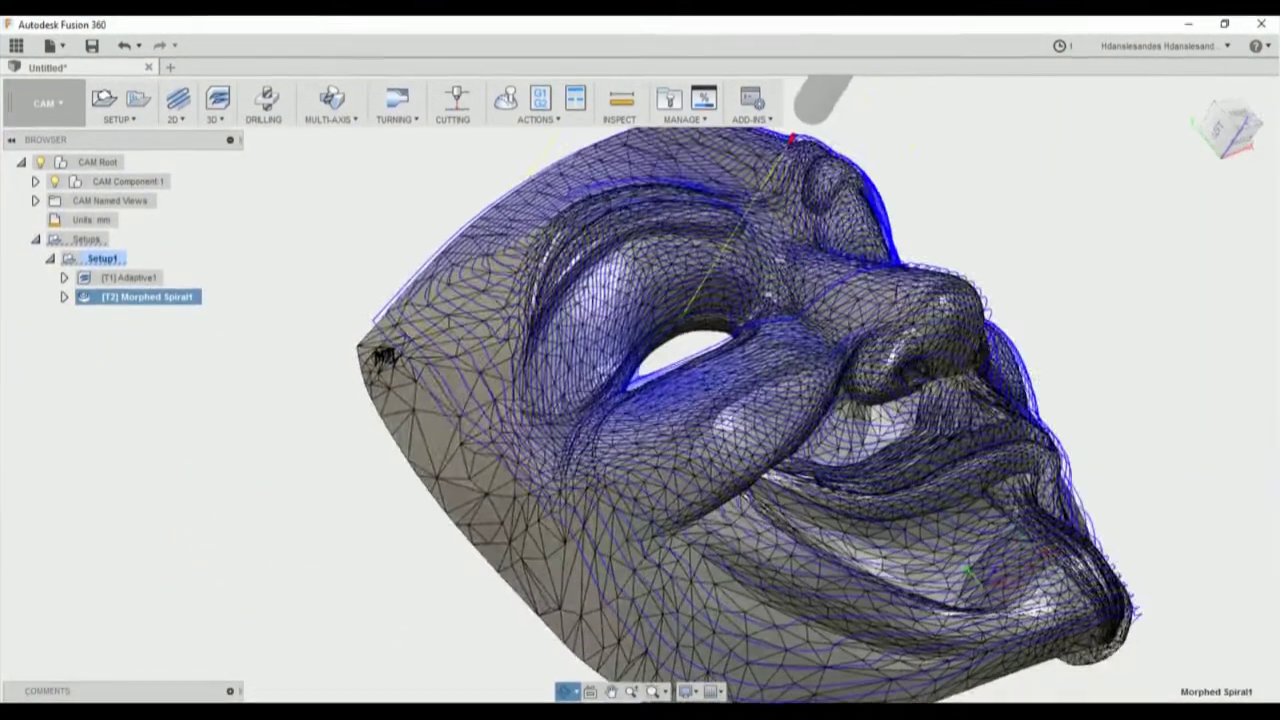
pyautogui.keyDown('shift'); pyautogui.moveTo(382, 355); pyautogui.dragTo(839, 376, button='middle'); pyautogui.keyUp('shift')
pyautogui.scroll(-3, 1027, 318)
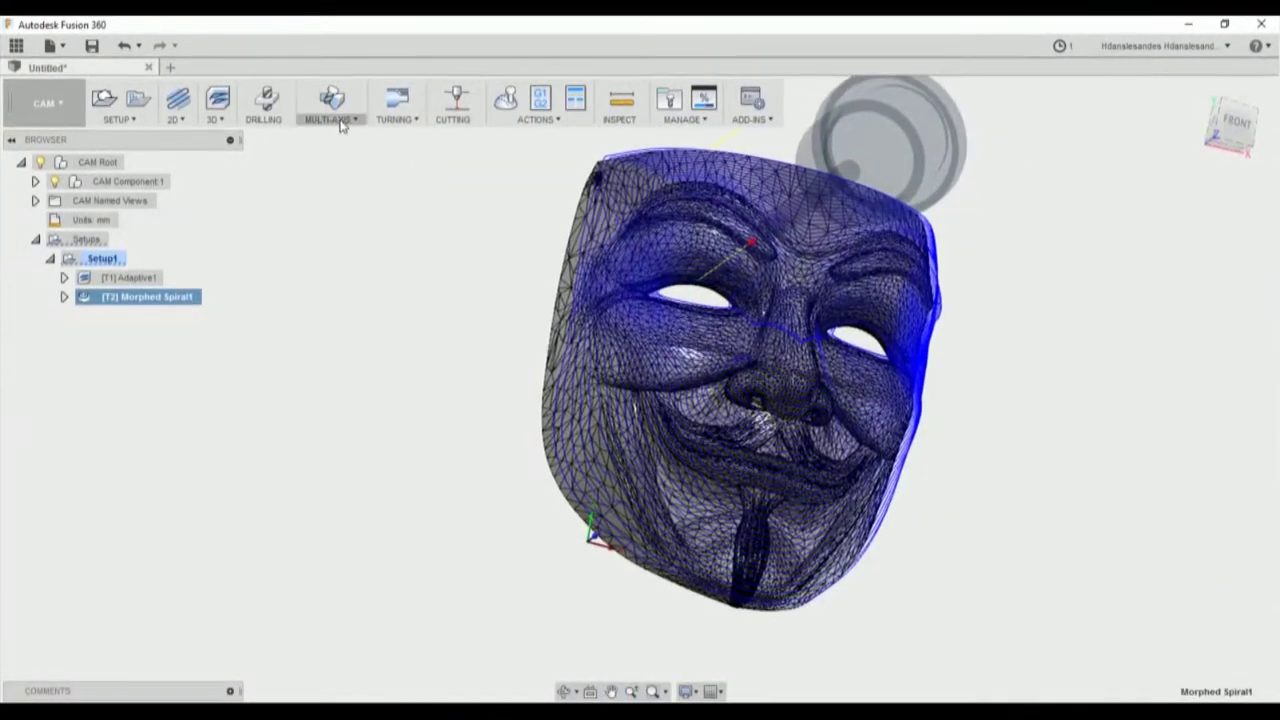
pyautogui.click(215, 112)
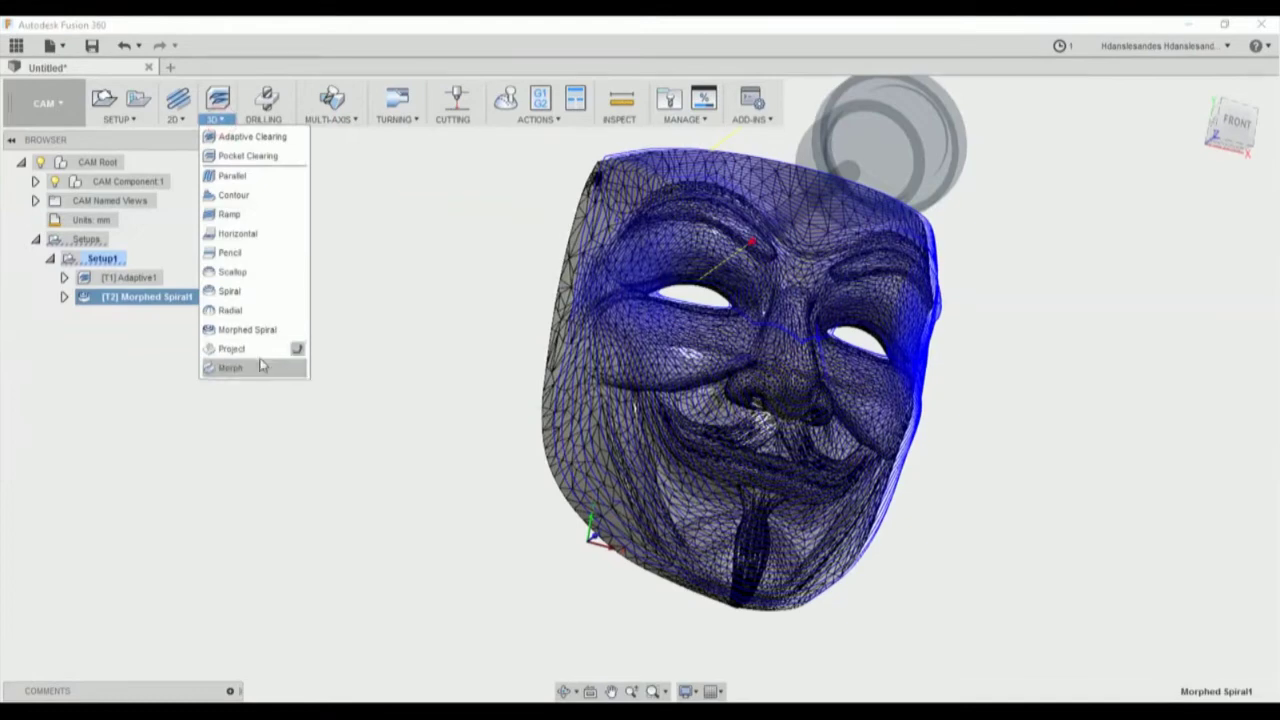
pyautogui.click(540, 284)
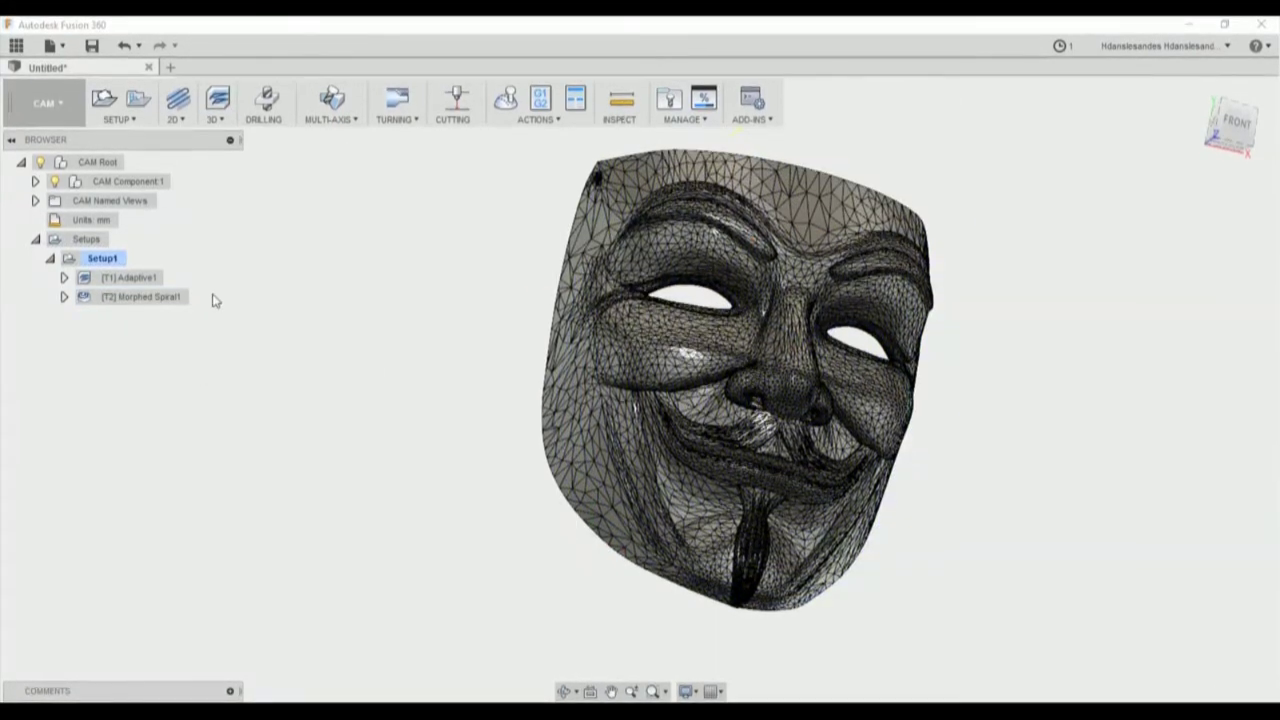
pyautogui.click(165, 296)
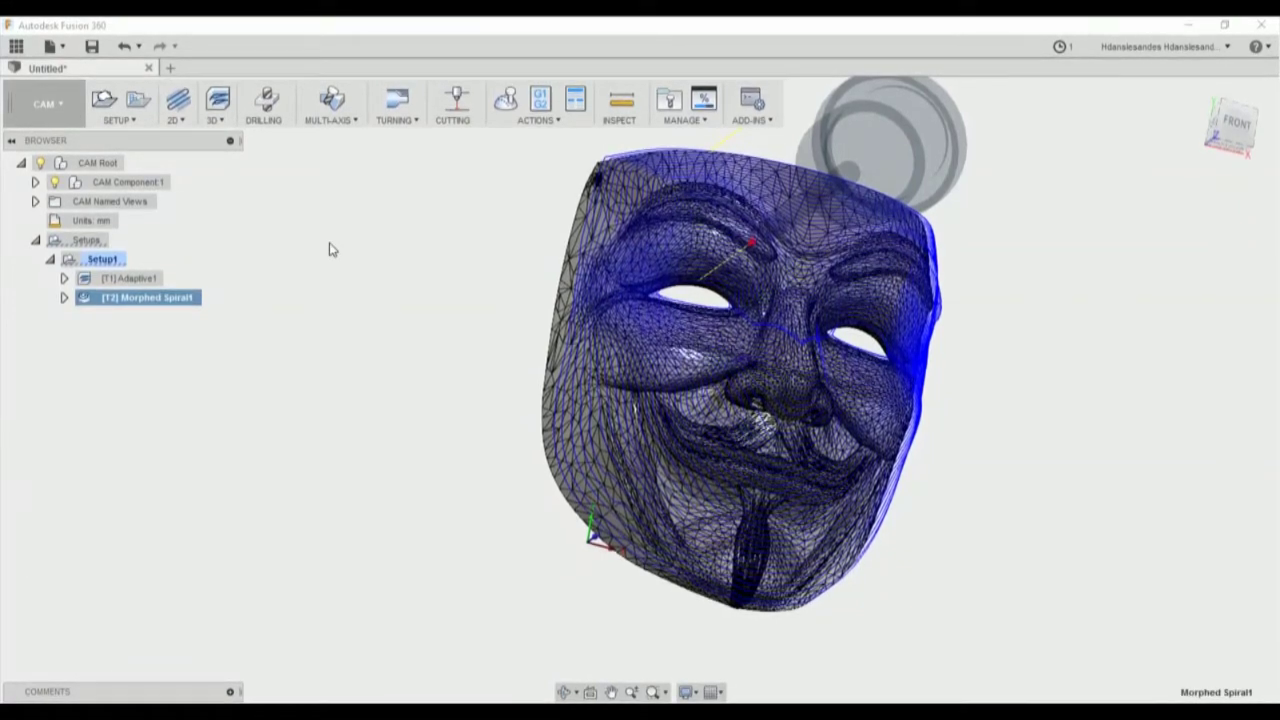
pyautogui.click(216, 116)
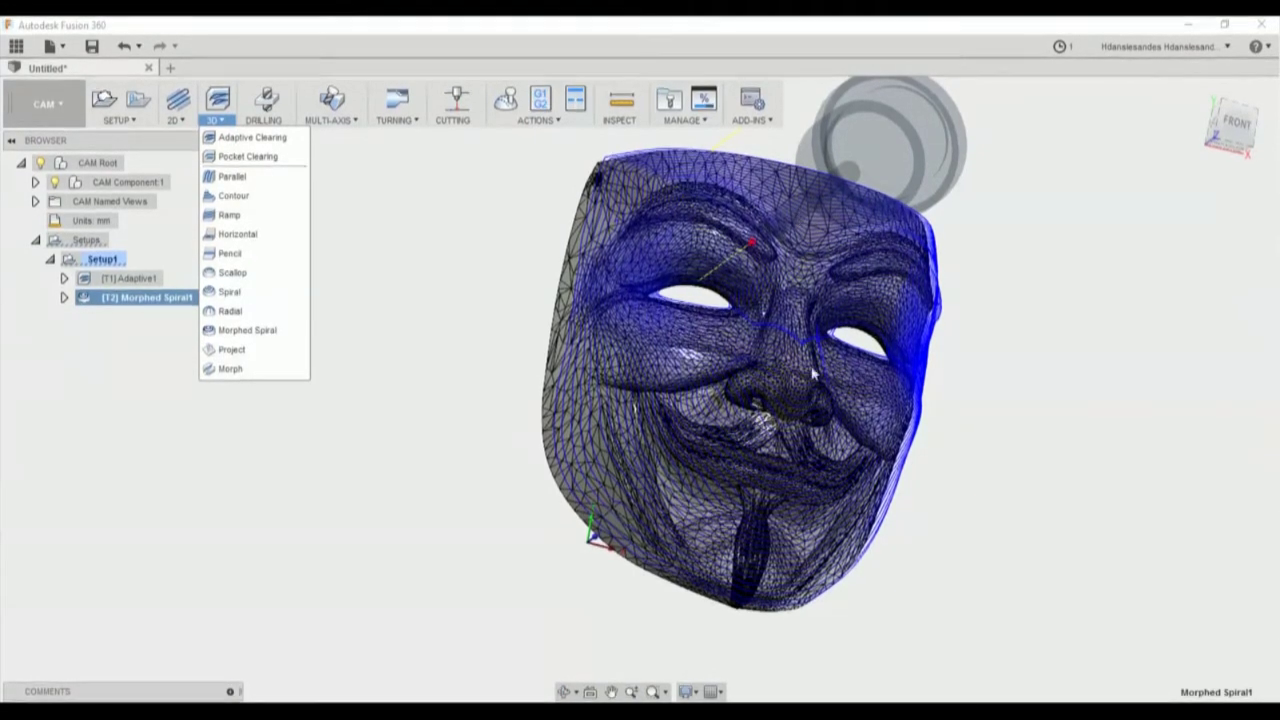
pyautogui.click(358, 424)
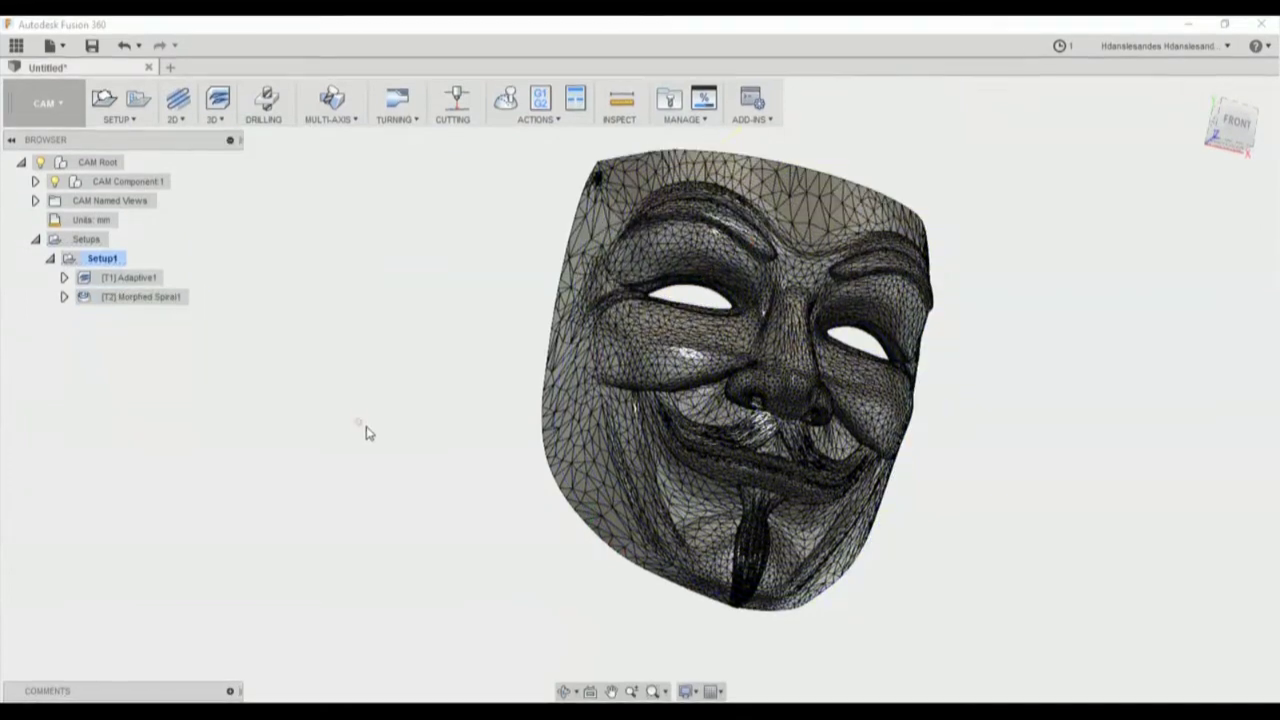
# Simulate the morphed spiral operation on its own, make the stock transparent, and close the simulation.
pyautogui.click(117, 300)
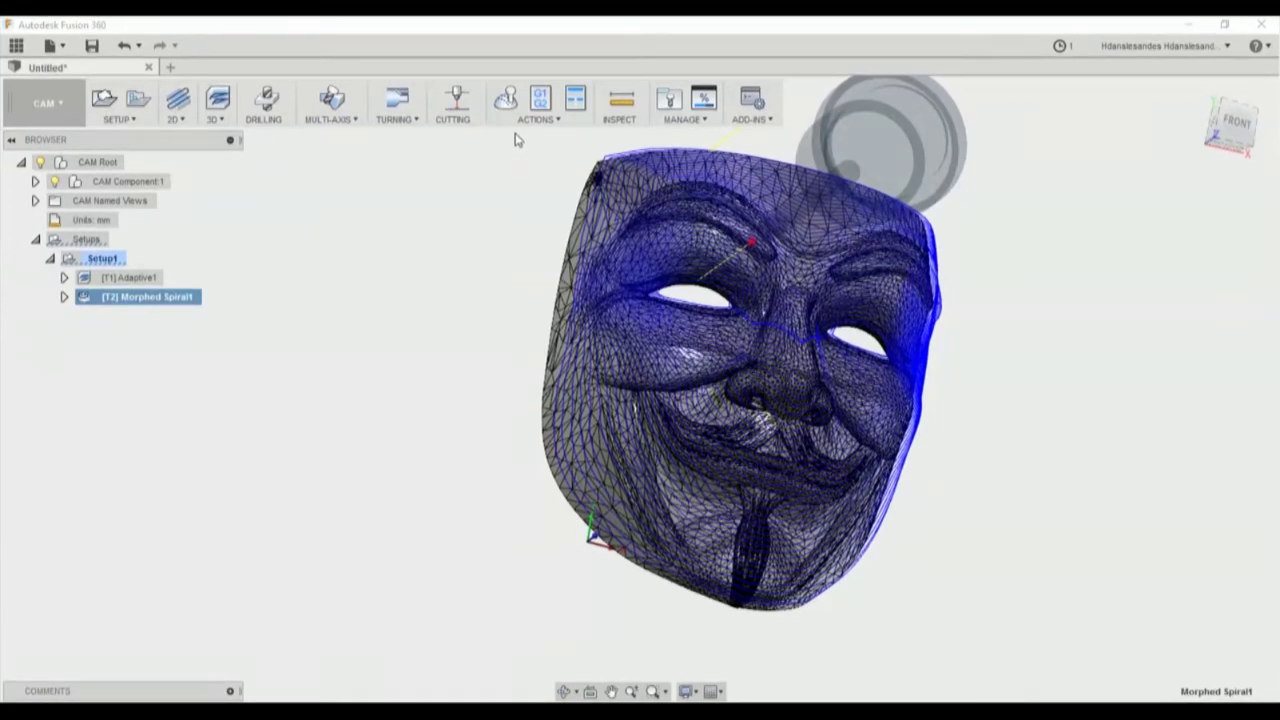
pyautogui.click(511, 97)
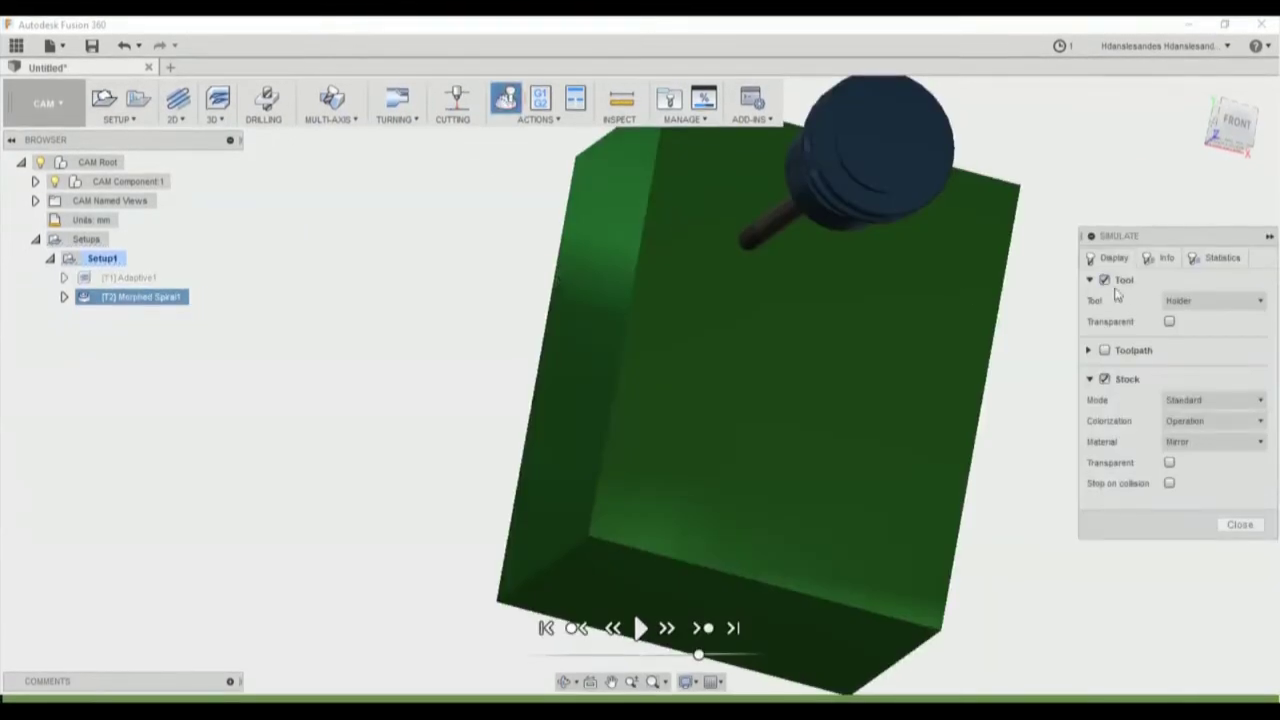
pyautogui.click(638, 638)
pyautogui.keyDown('shift'); pyautogui.moveTo(578, 443); pyautogui.dragTo(628, 420, button='middle'); pyautogui.keyUp('shift')
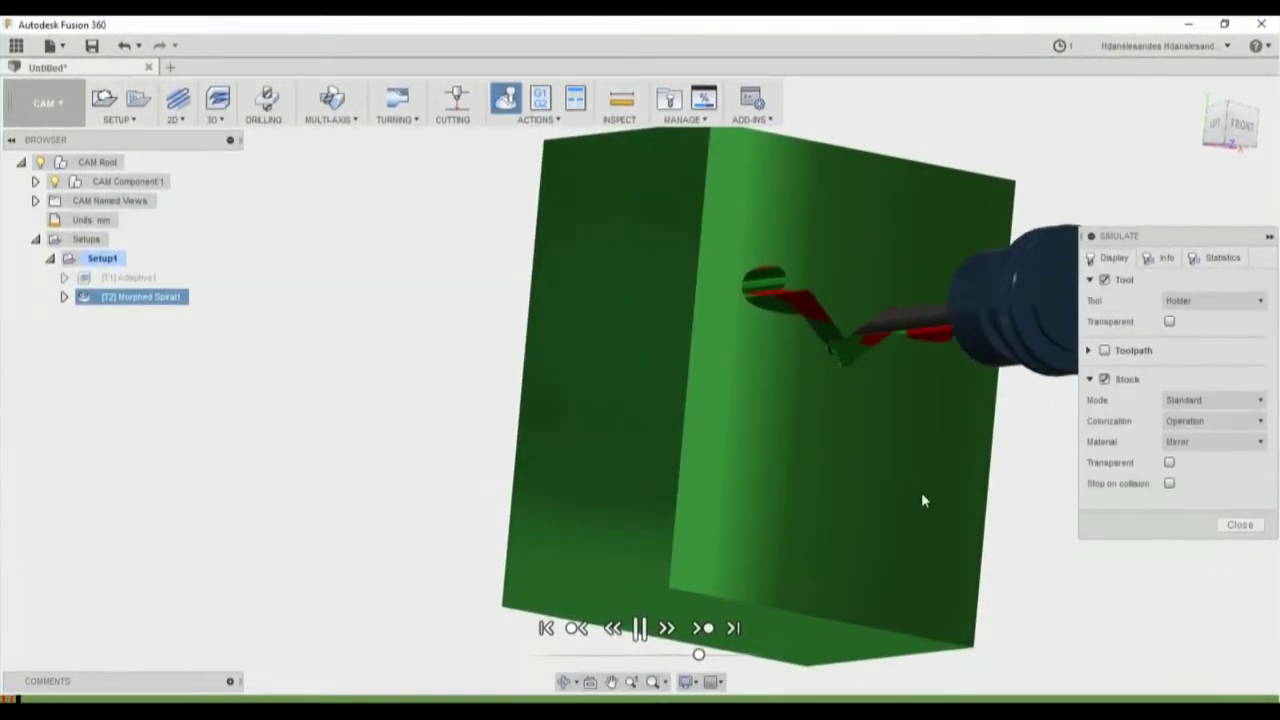
pyautogui.click(1169, 463)
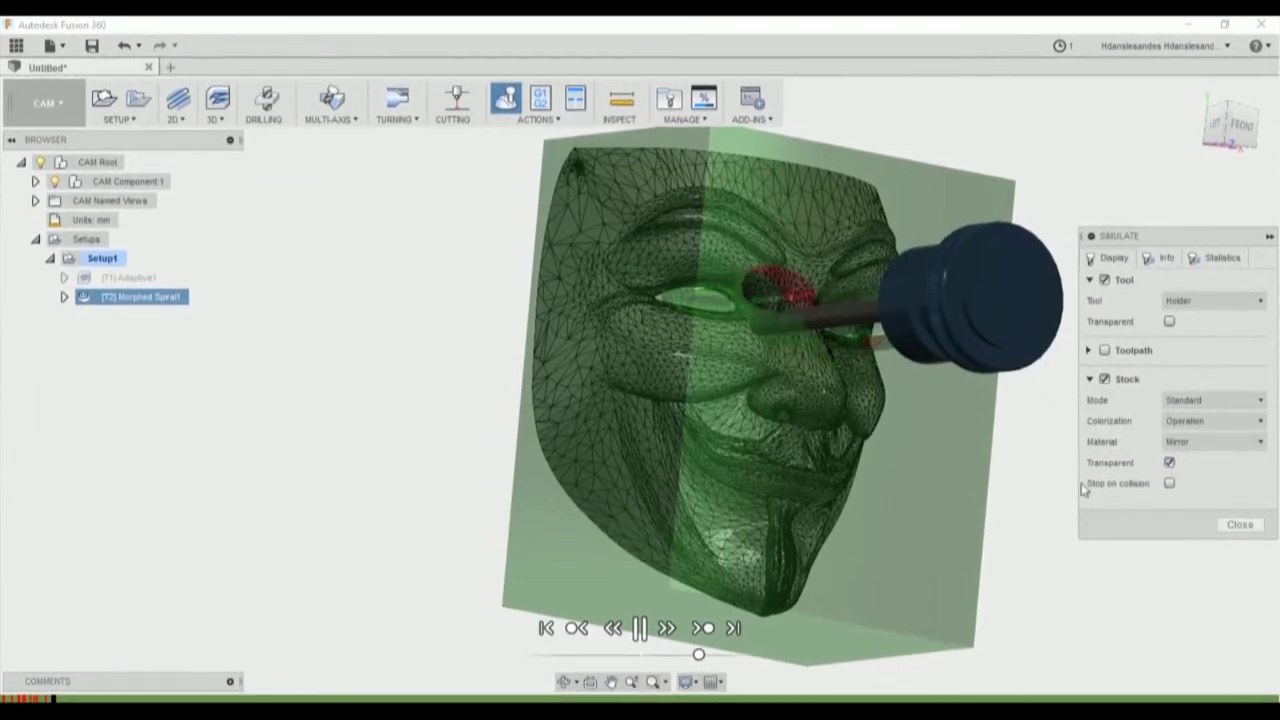
pyautogui.click(1245, 524)
pyautogui.click(221, 346)
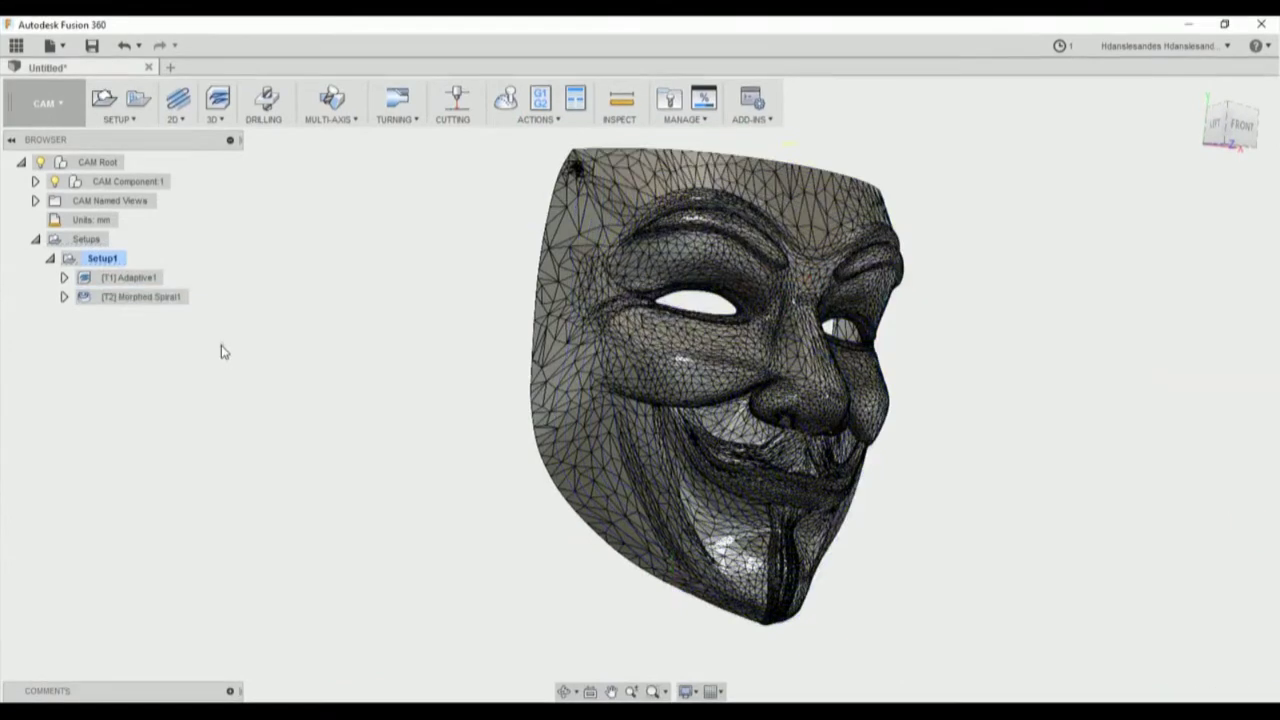
# Simulate the adaptive and morphed spiral operations together, raising the playback speed to run through the roughing.
pyautogui.click(136, 275)
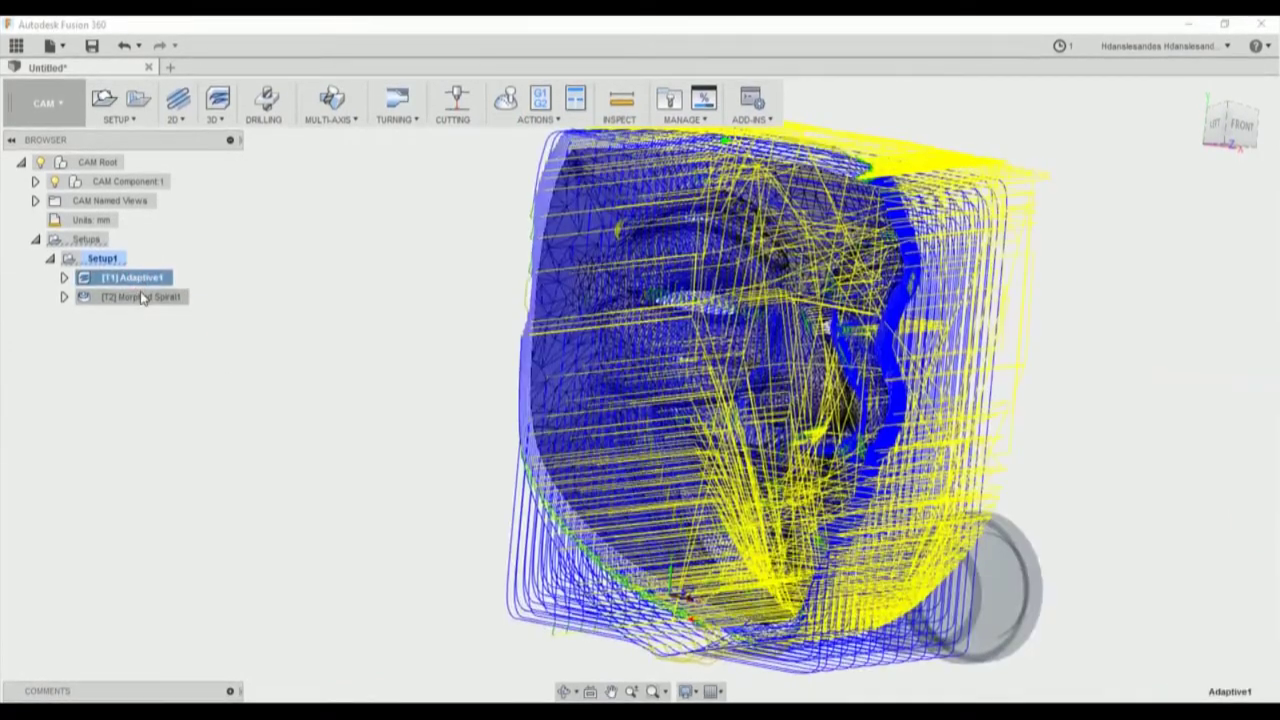
pyautogui.keyDown('ctrl'); pyautogui.click(141, 297); pyautogui.keyUp('ctrl')
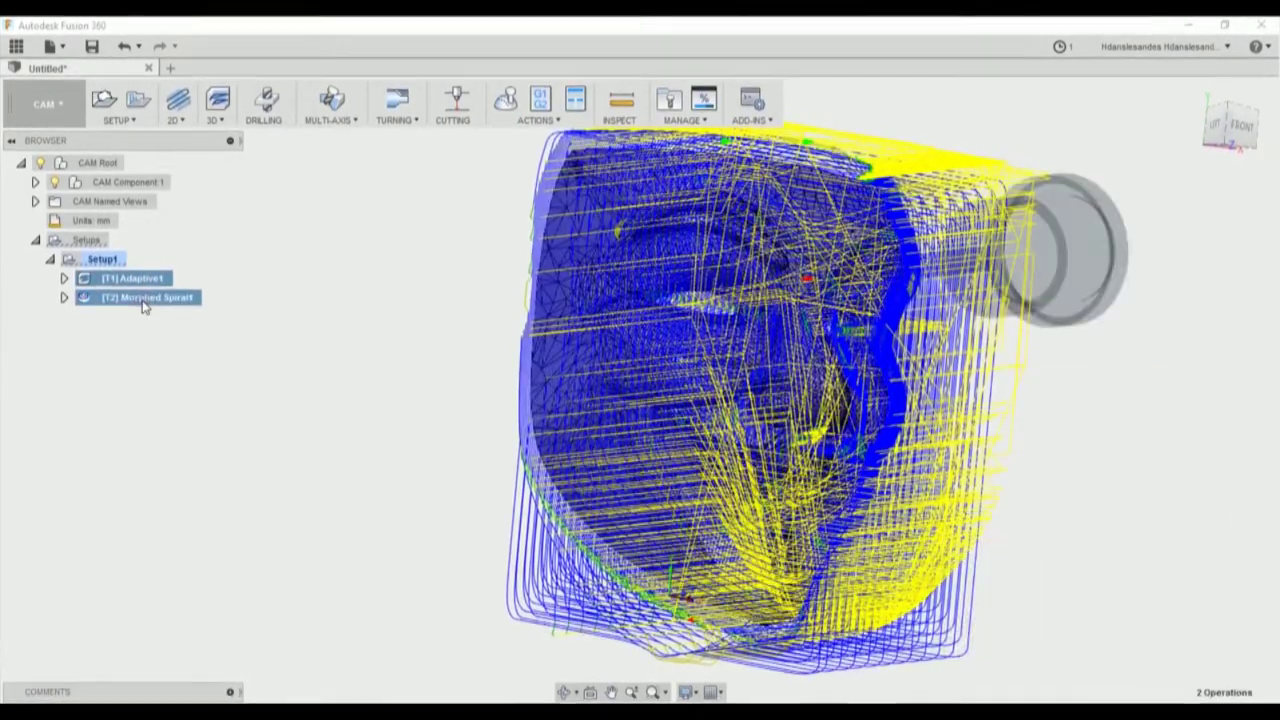
pyautogui.click(506, 98)
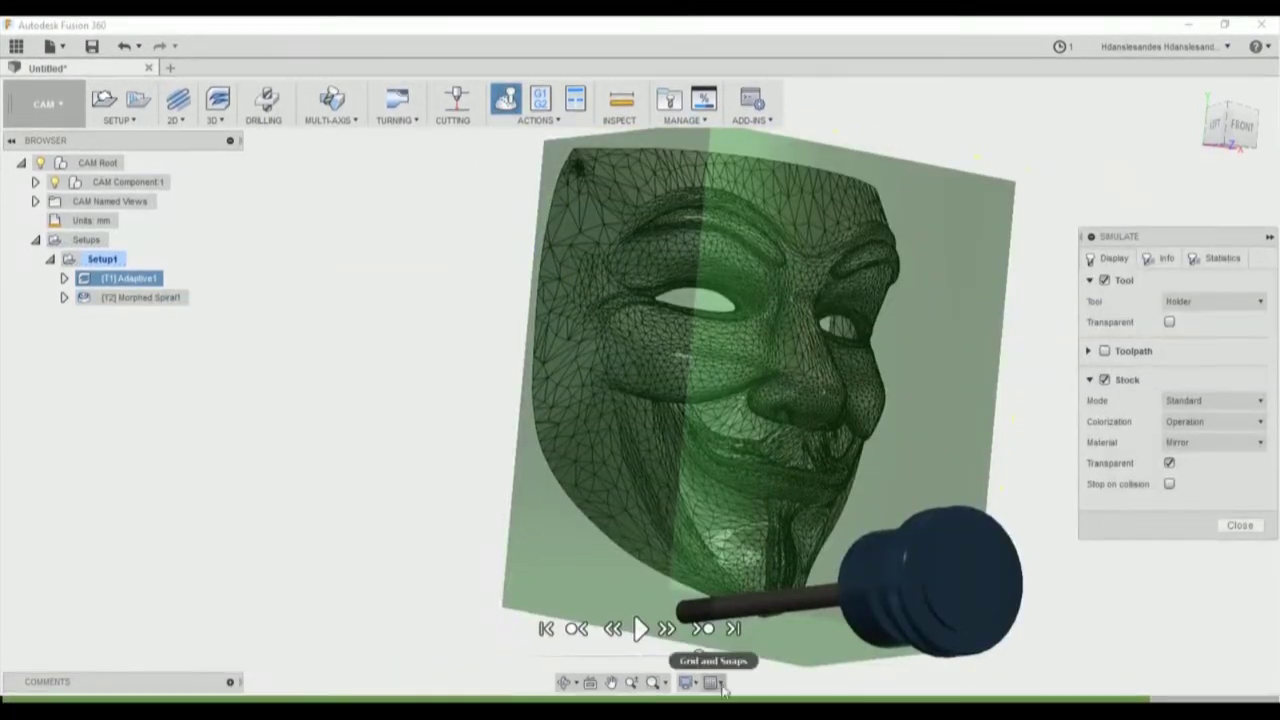
pyautogui.keyDown('shift'); pyautogui.moveTo(734, 611); pyautogui.dragTo(766, 601, button='middle'); pyautogui.keyUp('shift')
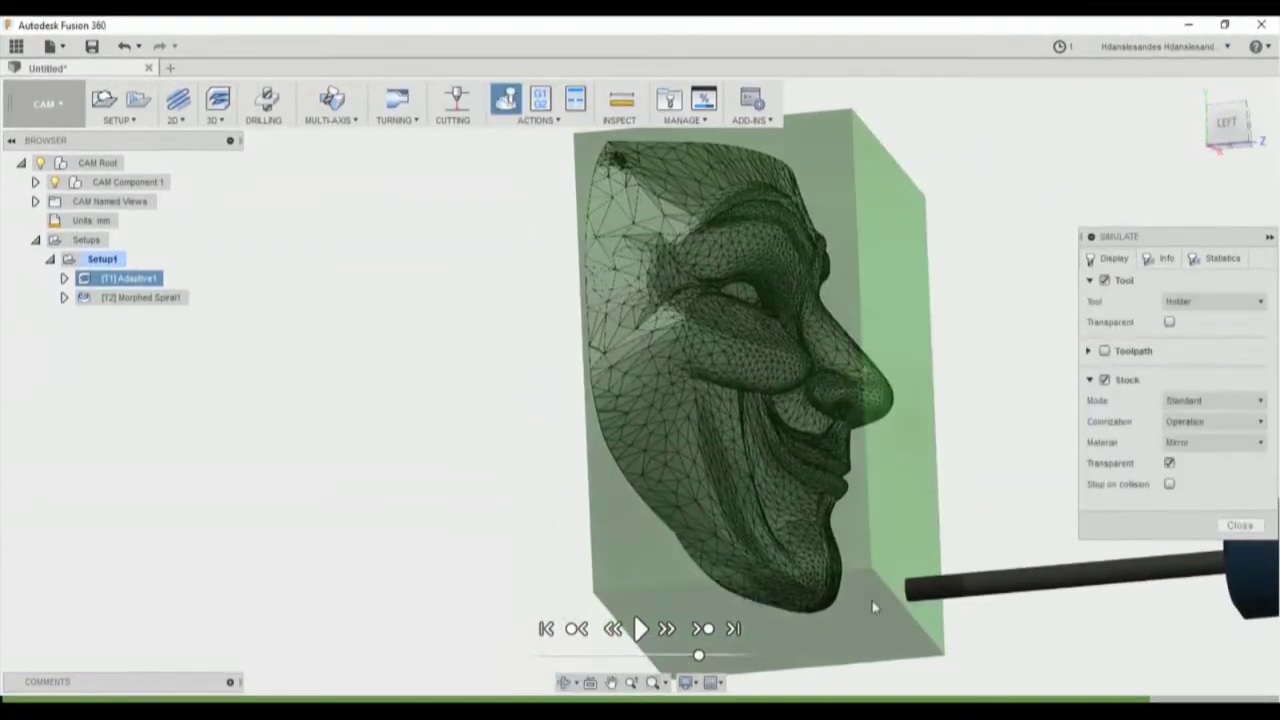
pyautogui.scroll(5, 909, 591)
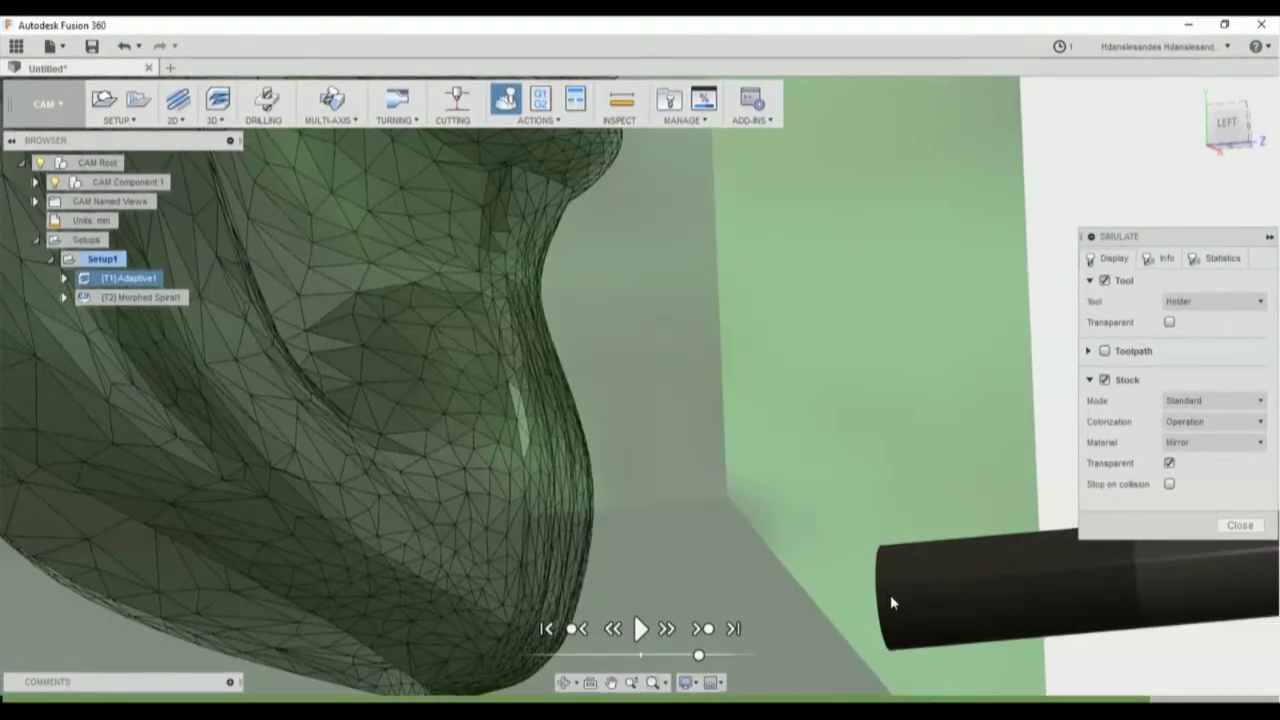
pyautogui.scroll(-8, 890, 594)
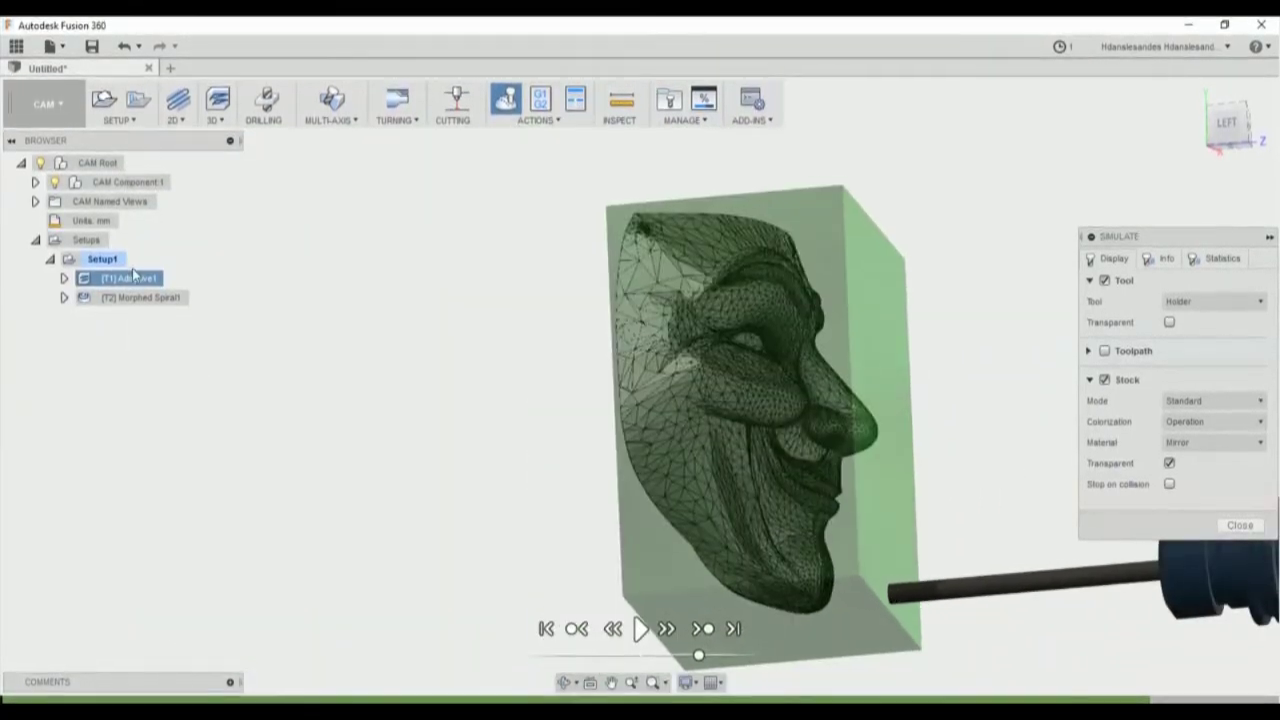
pyautogui.click(640, 628)
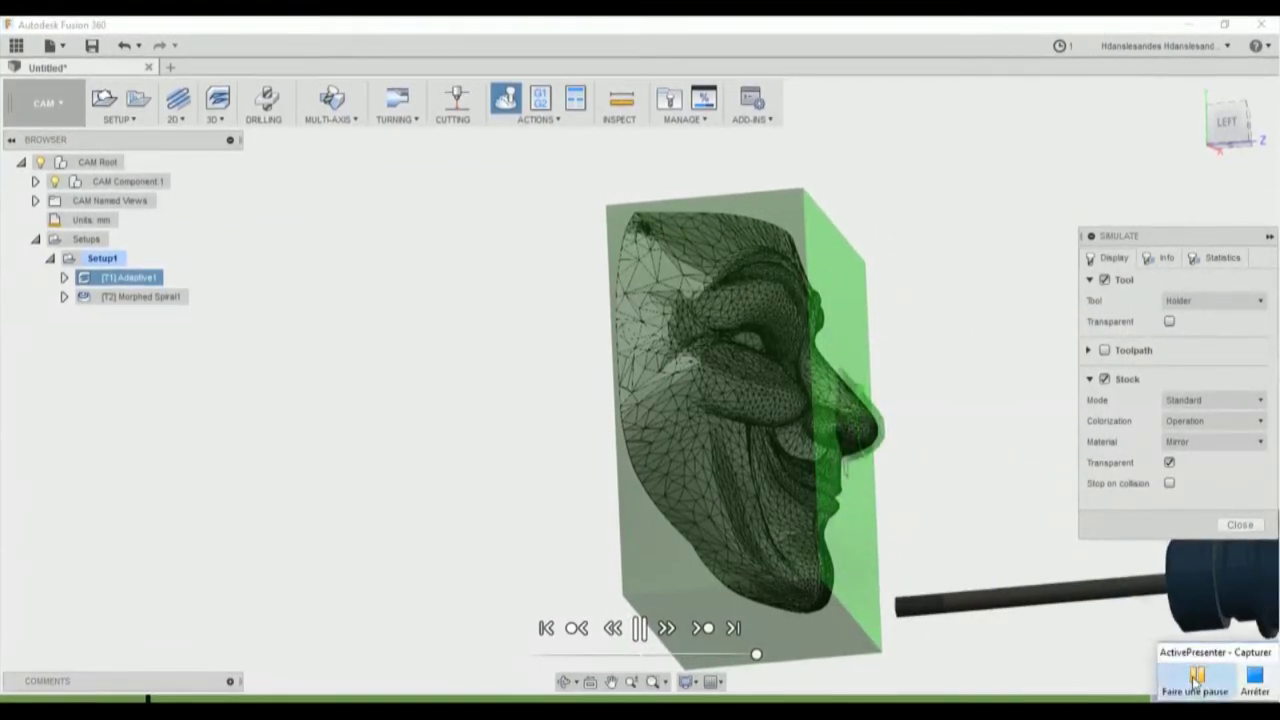
pyautogui.click(1196, 684)
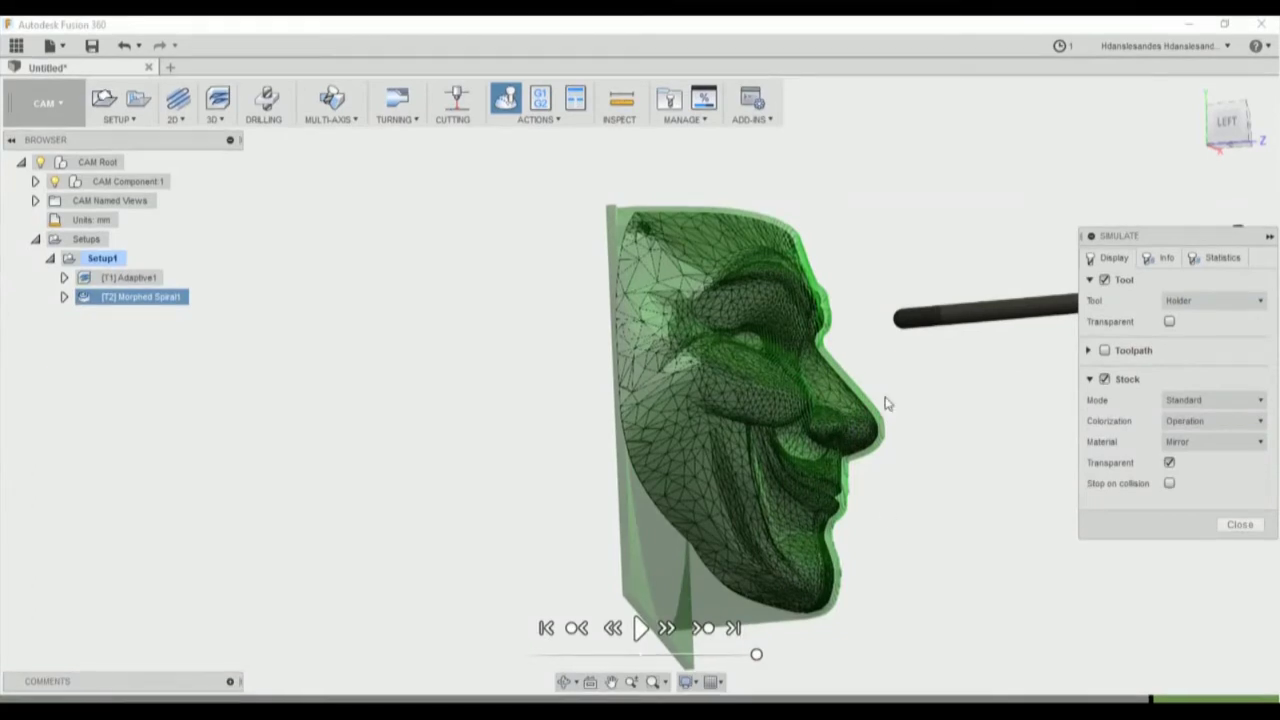
# Examine the simulated stock left by the roughing around the nose, the cheek and the whole profile.
pyautogui.scroll(5, 850, 418)
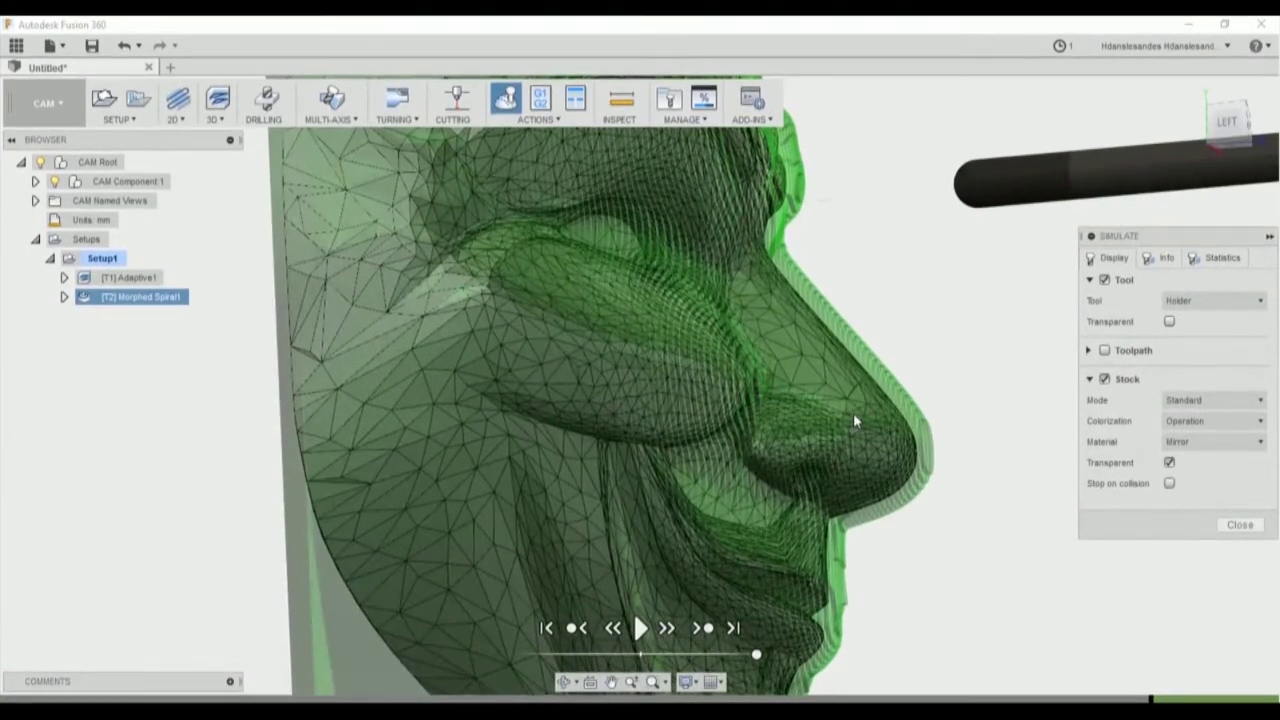
pyautogui.keyDown('shift'); pyautogui.moveTo(855, 420); pyautogui.dragTo(835, 357, button='middle'); pyautogui.keyUp('shift')
pyautogui.scroll(3, 835, 358)
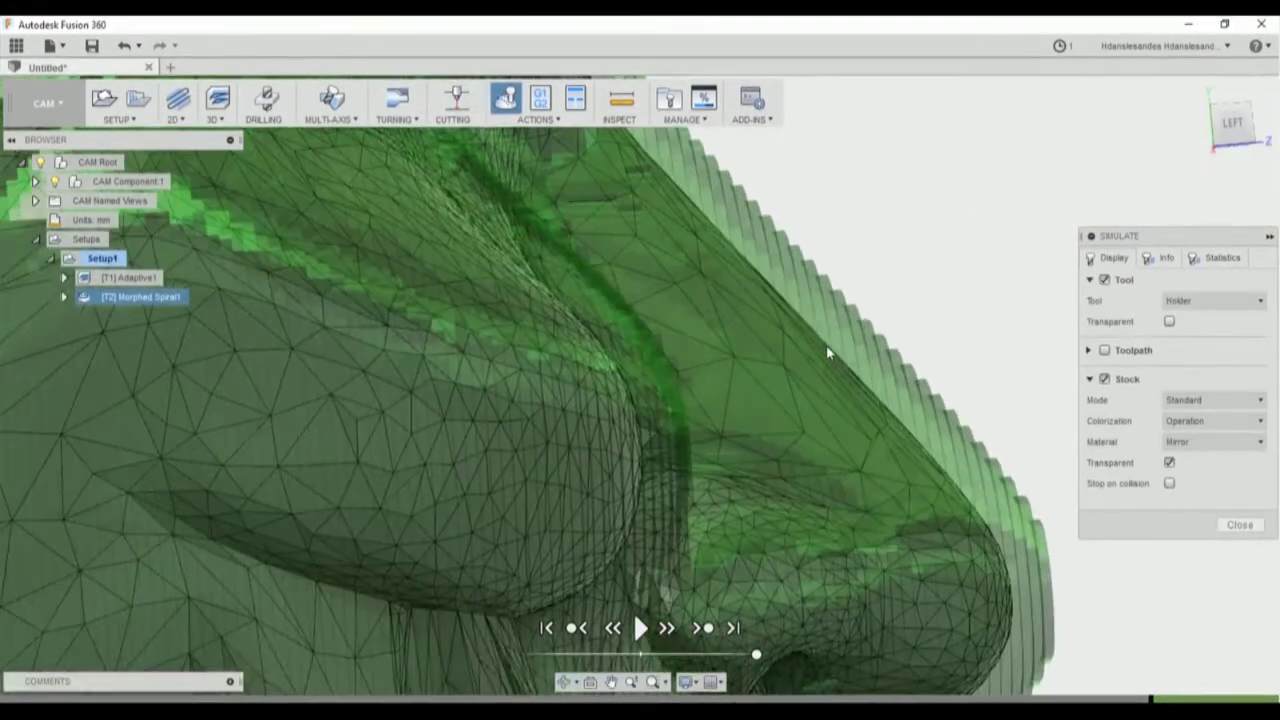
pyautogui.scroll(-5, 866, 357)
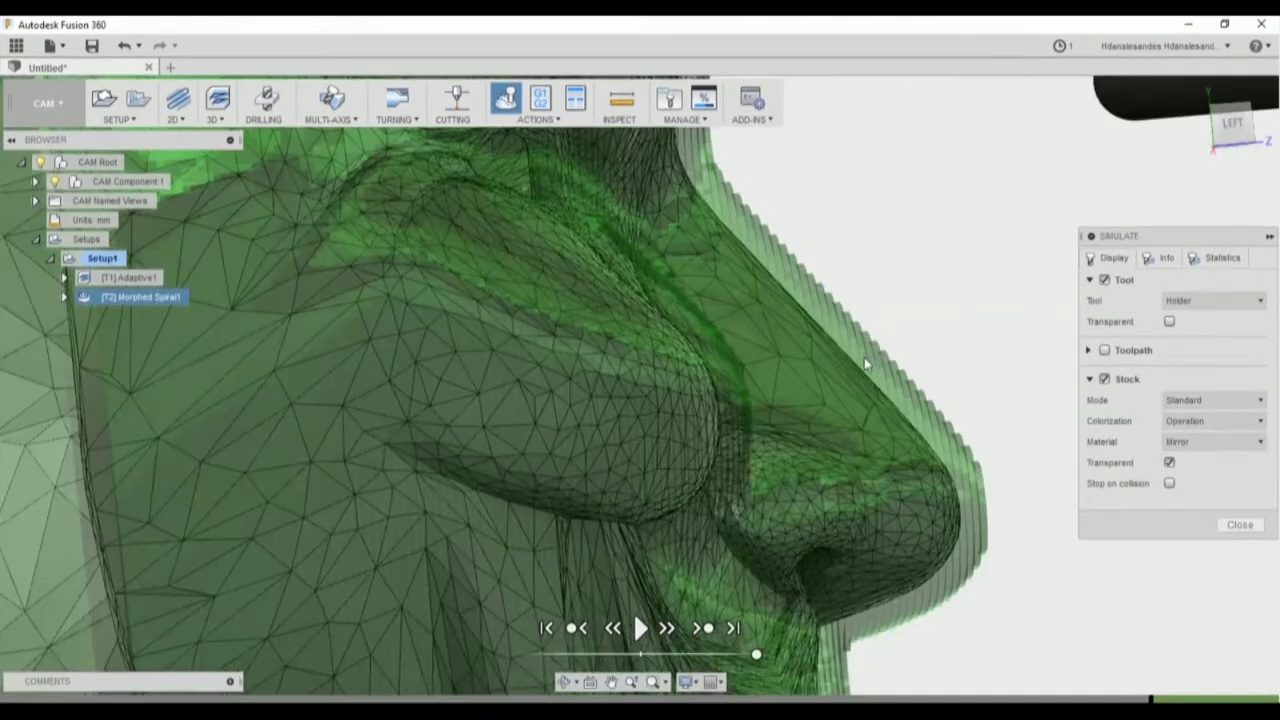
pyautogui.moveTo(935, 390)
pyautogui.keyDown('shift'); pyautogui.mouseDown(button='middle')
pyautogui.moveTo(917, 374)
pyautogui.moveTo(925, 398)
pyautogui.mouseUp(button='middle'); pyautogui.keyUp('shift')
pyautogui.scroll(-3, 925, 398)
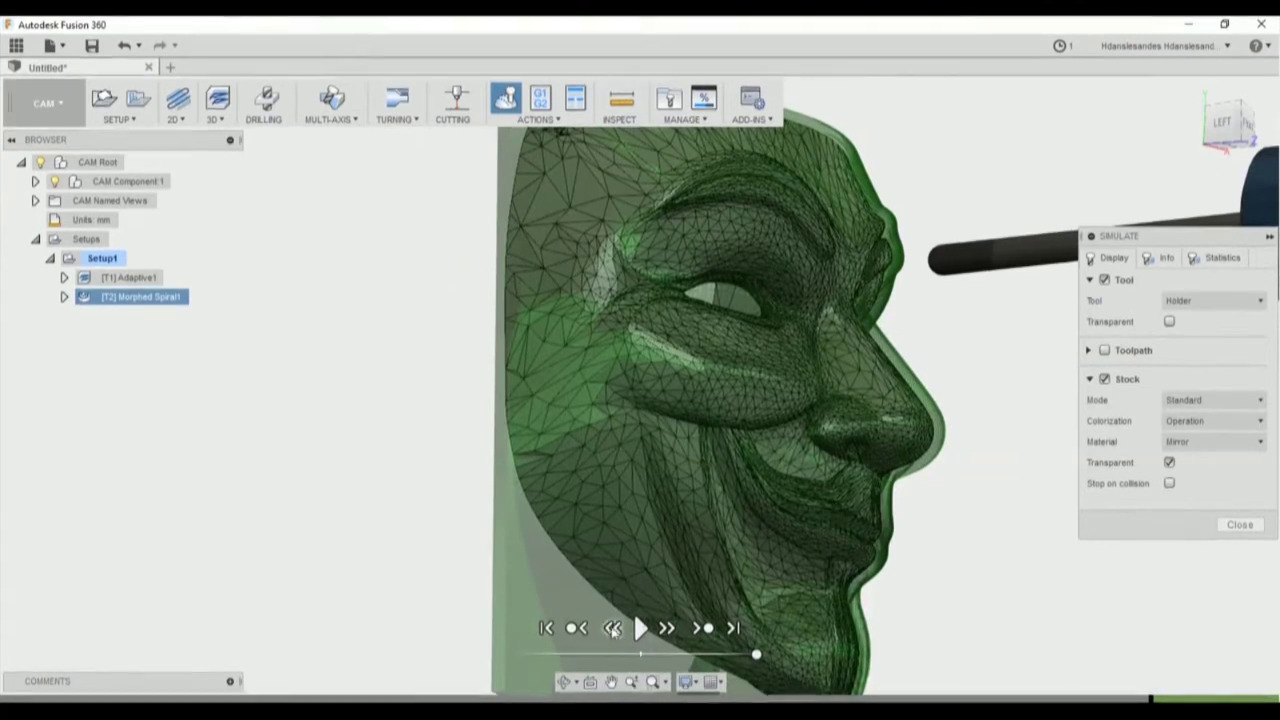
# Play the morphed spiral finishing in the simulation, slow the playback to watch it cut, and run it through most of the face.
pyautogui.click(638, 625)
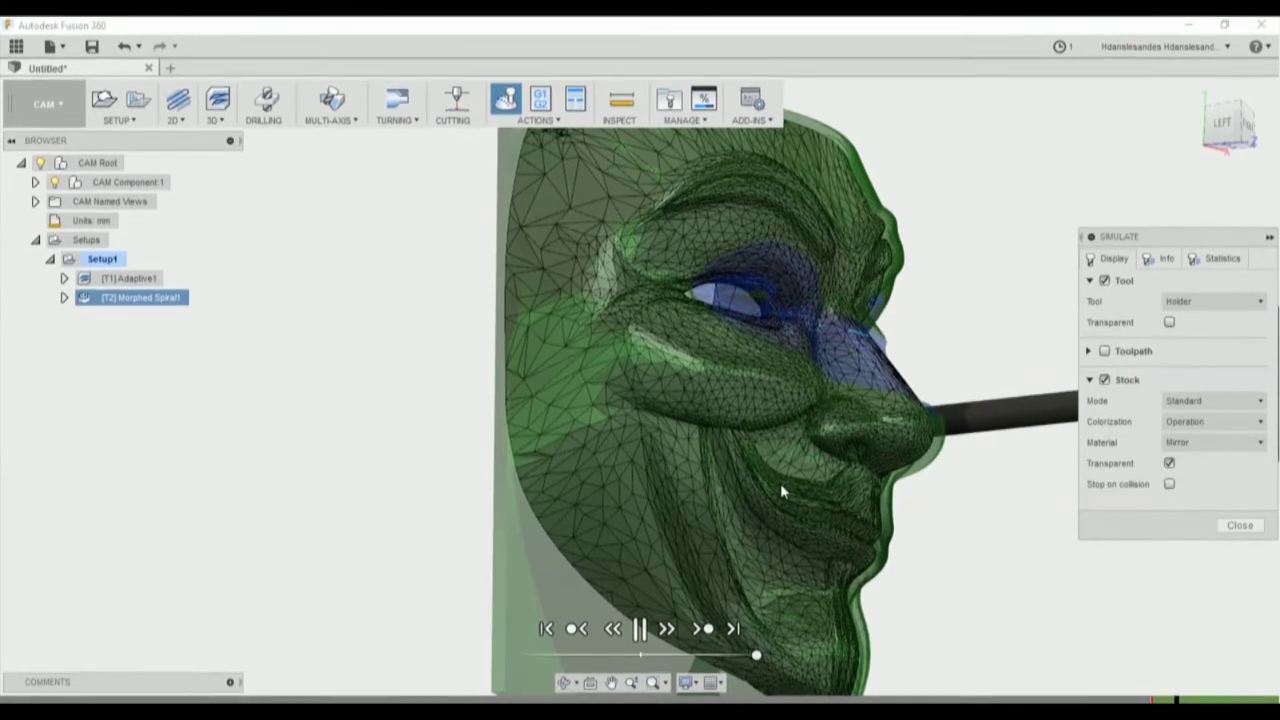
pyautogui.moveTo(757, 654); pyautogui.dragTo(708, 656)
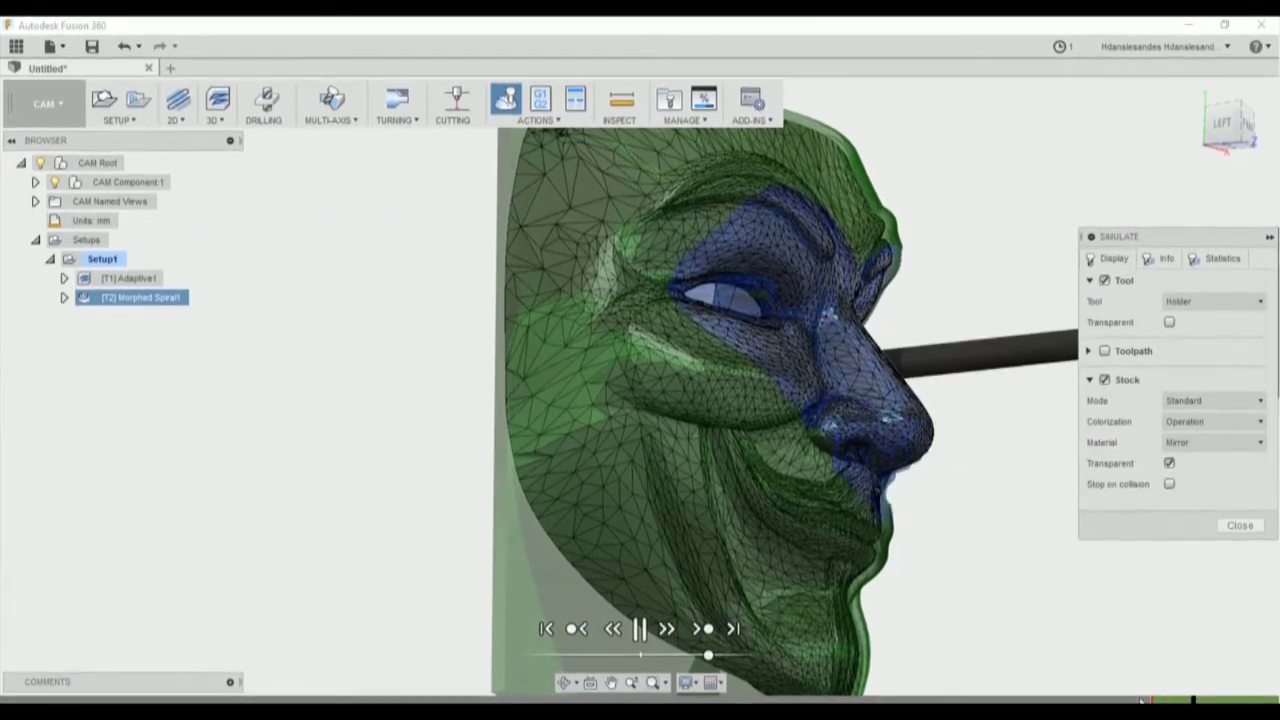
pyautogui.click(1198, 680)
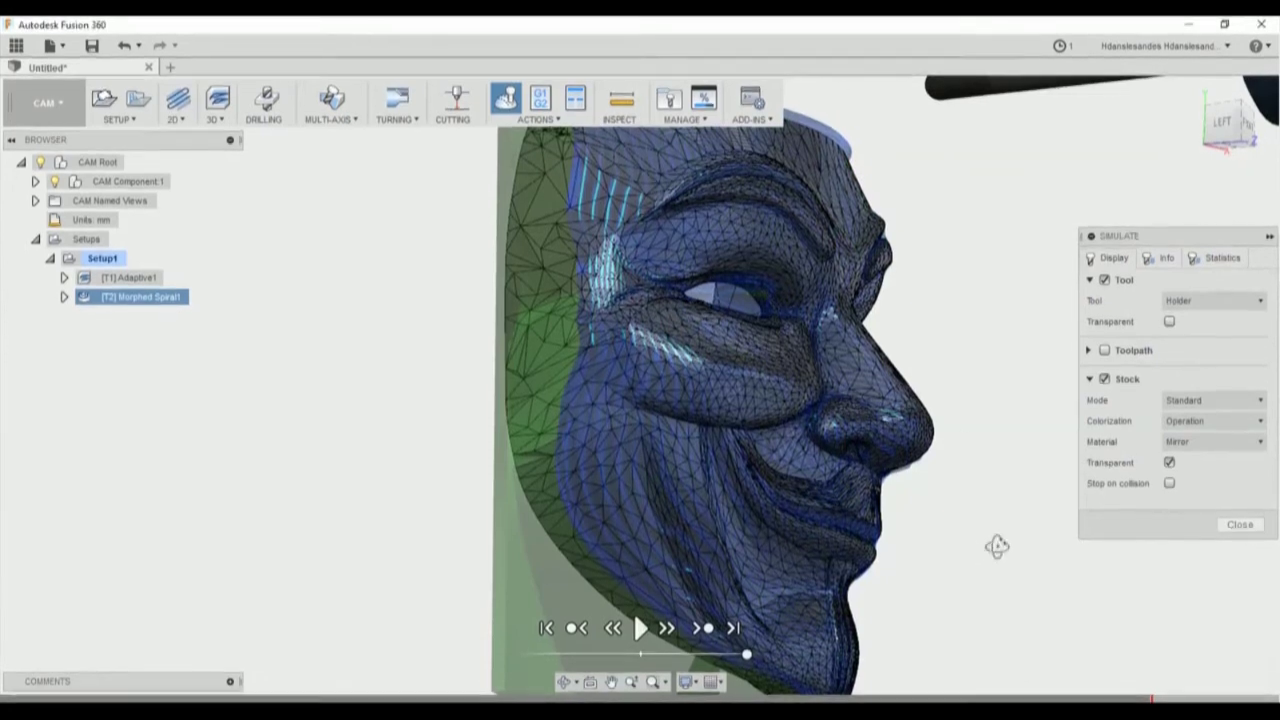
pyautogui.keyDown('shift'); pyautogui.moveTo(997, 543); pyautogui.dragTo(961, 459, button='middle'); pyautogui.keyUp('shift')
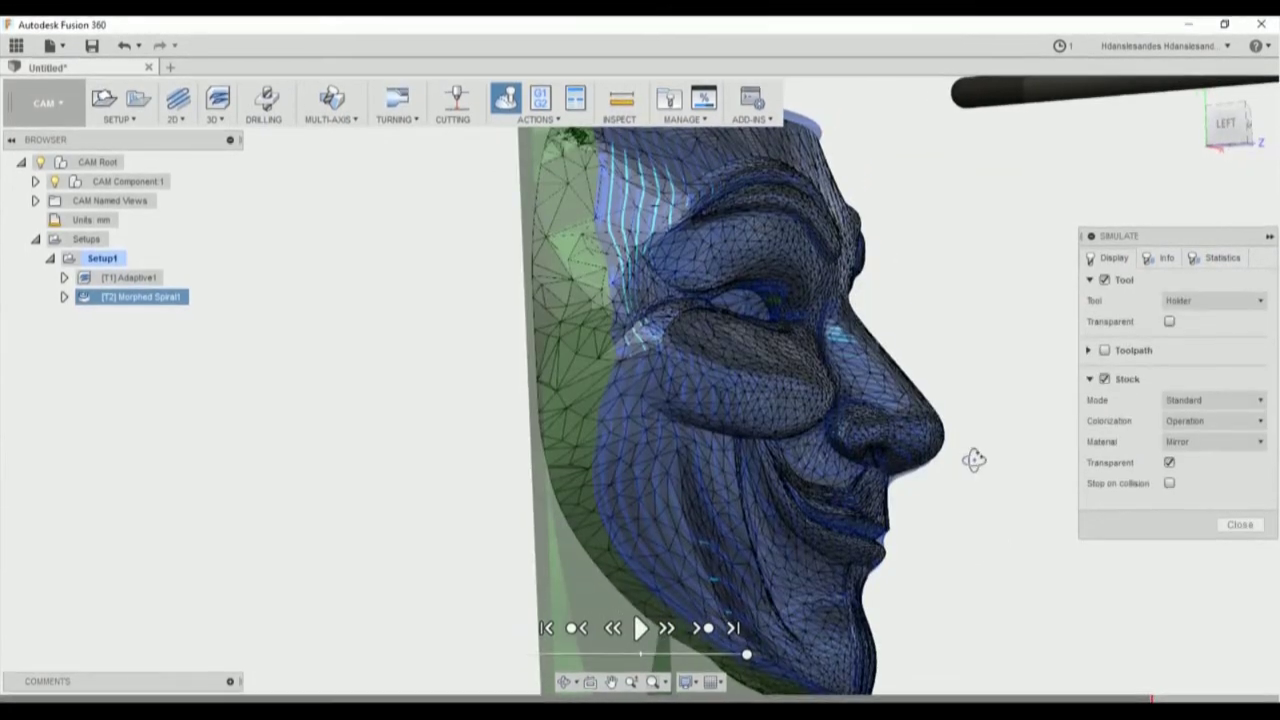
pyautogui.scroll(3, 895, 360)
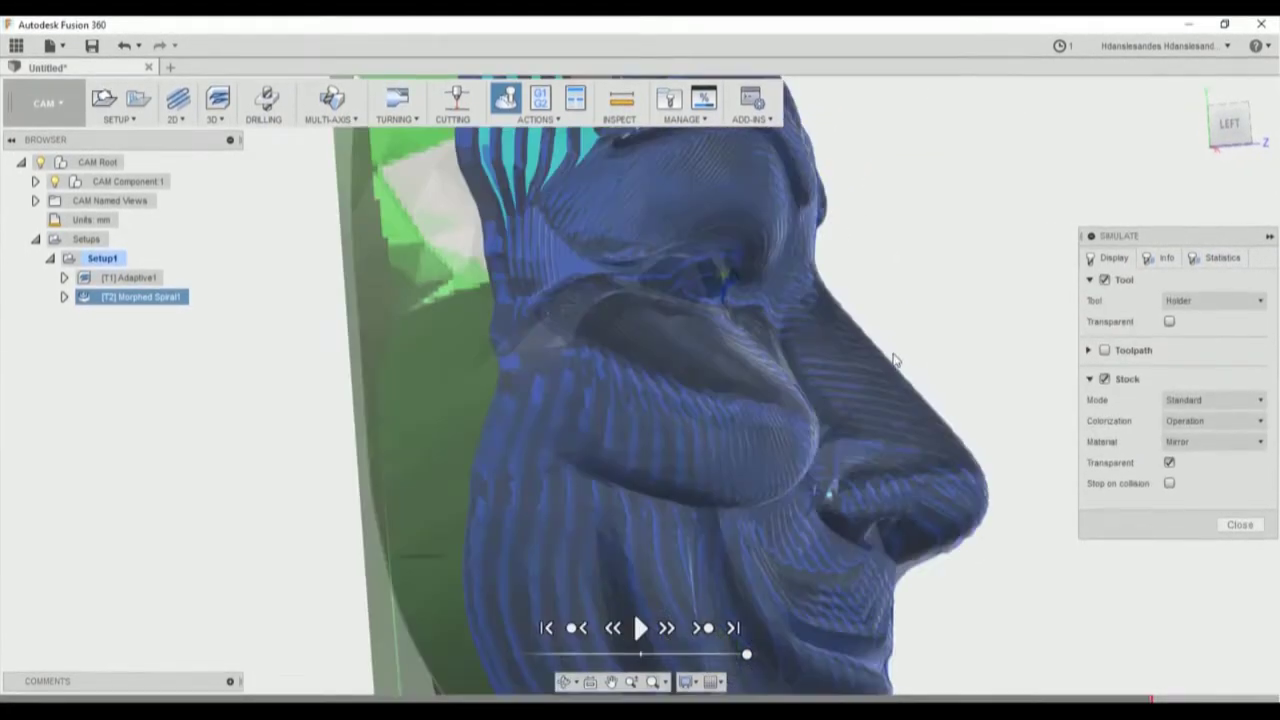
# Turn off stock transparency and examine the simulated finishing marks on the cheeks, nose and chin from both sides.
pyautogui.click(1169, 464)
pyautogui.keyDown('shift'); pyautogui.moveTo(982, 354); pyautogui.dragTo(952, 430, button='middle'); pyautogui.keyUp('shift')
pyautogui.scroll(-2, 1000, 485)
pyautogui.scroll(6, 952, 428)
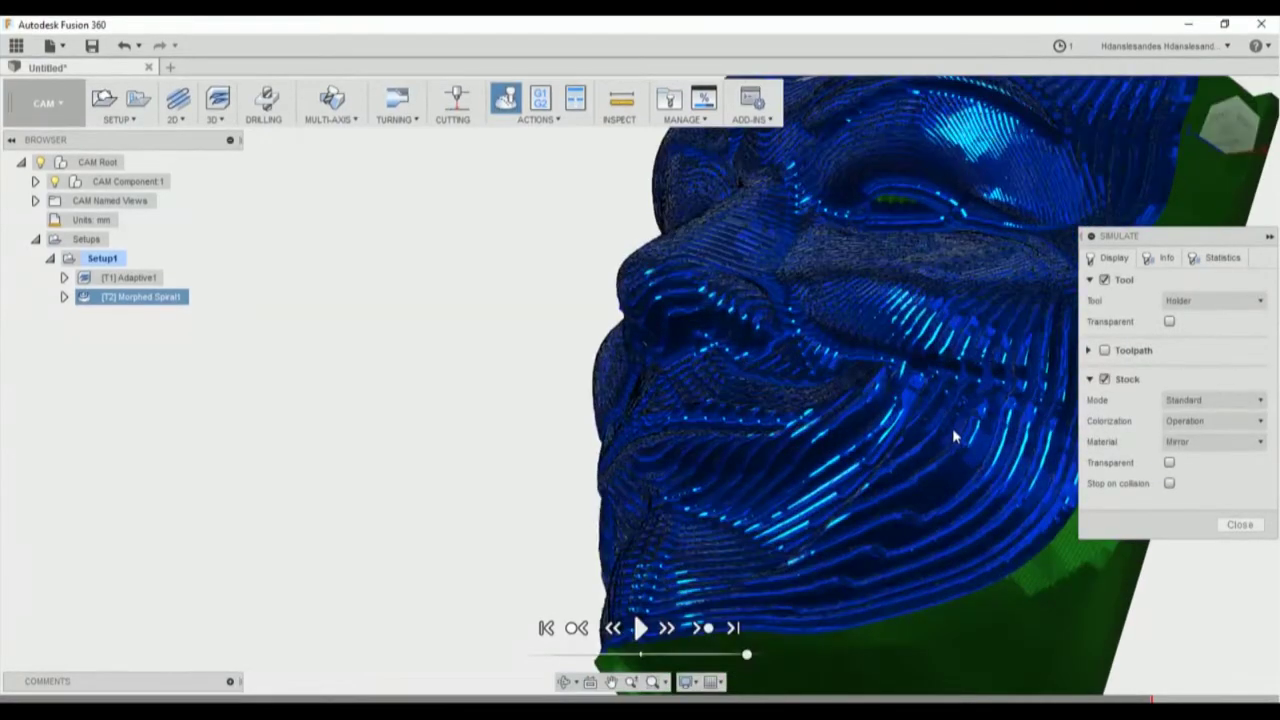
pyautogui.scroll(-4, 953, 436)
pyautogui.moveTo(900, 429)
pyautogui.keyDown('shift'); pyautogui.mouseDown(button='middle')
pyautogui.moveTo(975, 450)
pyautogui.moveTo(900, 452)
pyautogui.mouseUp(button='middle'); pyautogui.keyUp('shift')
pyautogui.keyDown('shift'); pyautogui.moveTo(692, 444); pyautogui.dragTo(749, 438, button='middle'); pyautogui.keyUp('shift')
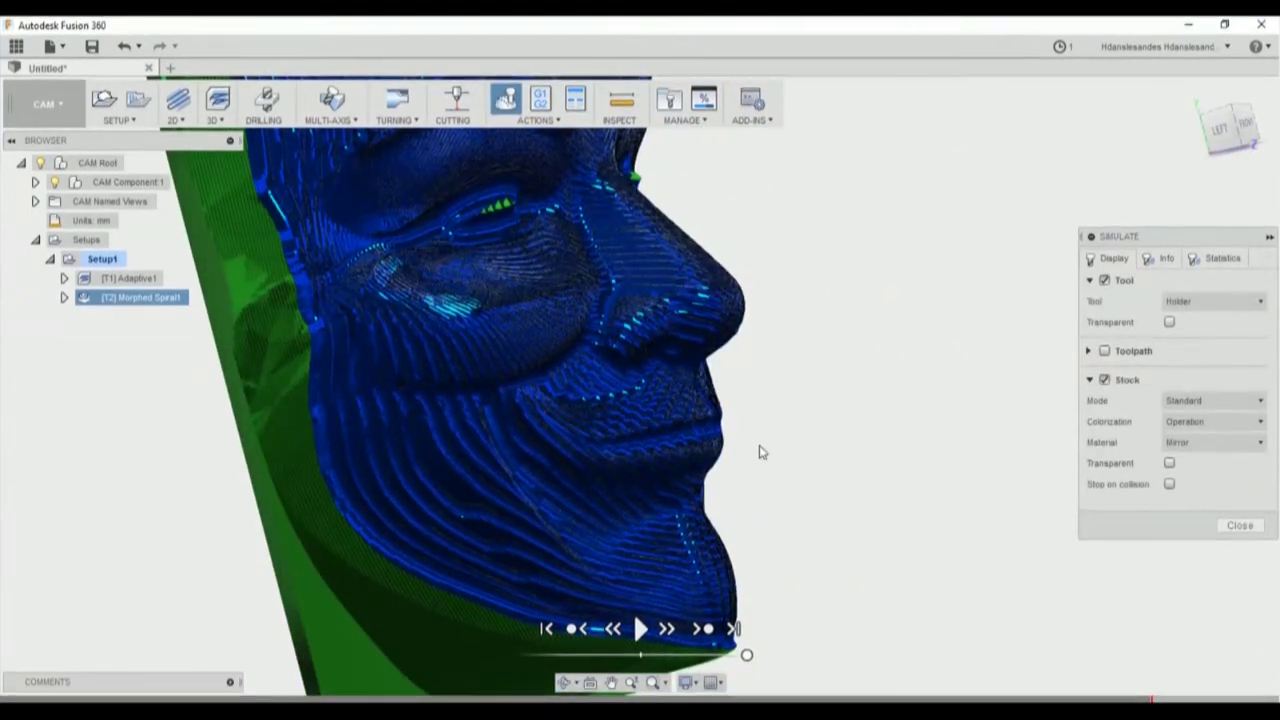
# Look through the 3D toolpath strategies, check the simulated mask from the front and side, and close the simulation.
pyautogui.click(222, 121)
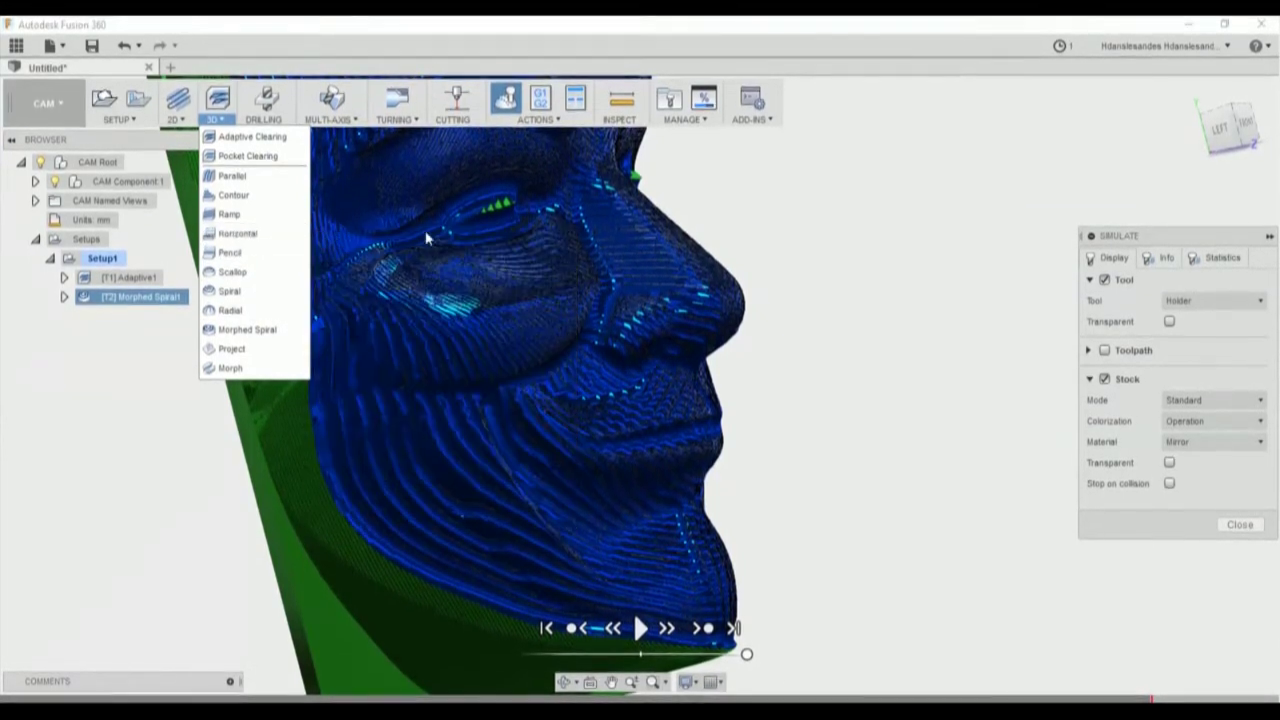
pyautogui.click(849, 258)
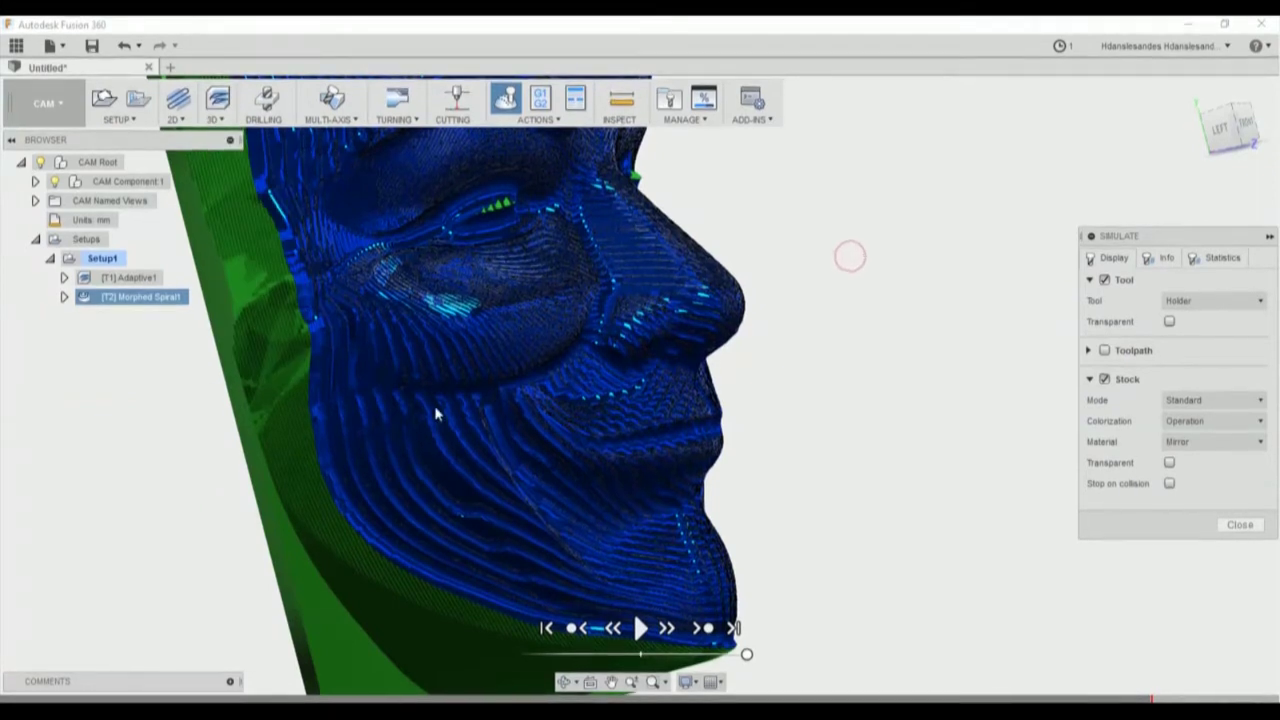
pyautogui.scroll(3, 438, 413)
pyautogui.scroll(-3, 450, 416)
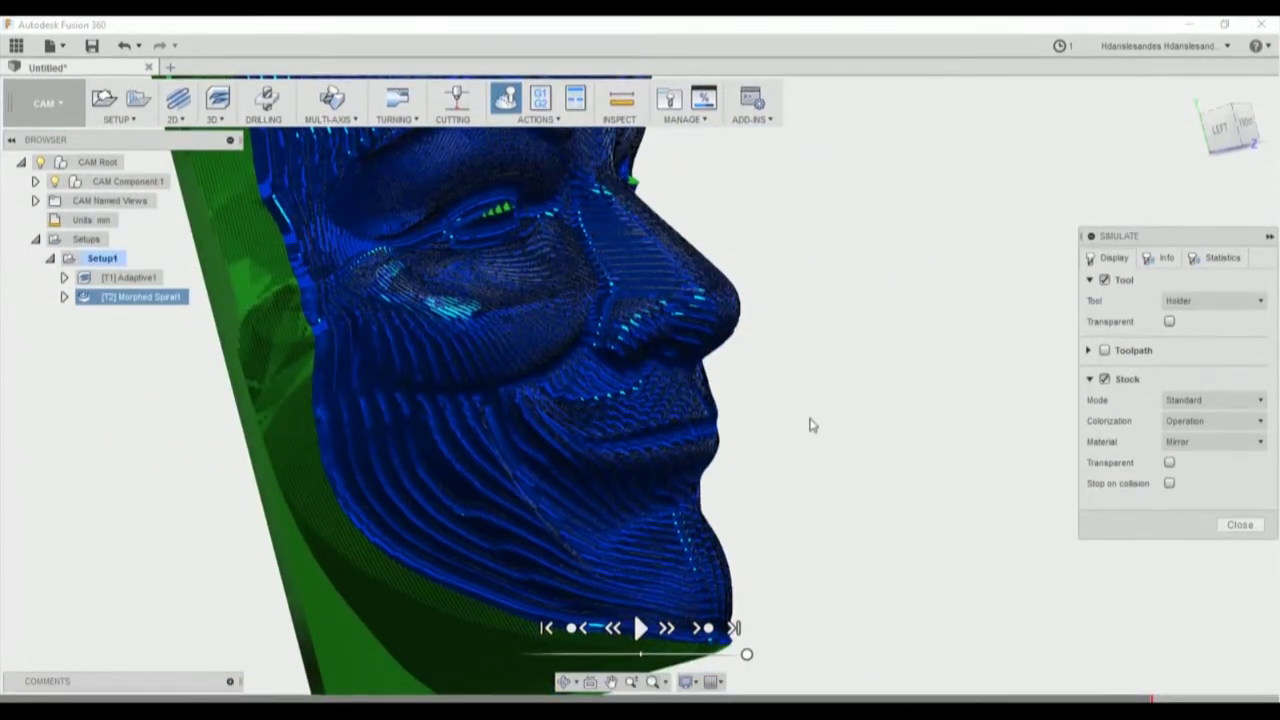
pyautogui.keyDown('shift'); pyautogui.moveTo(729, 423); pyautogui.dragTo(748, 357, button='middle'); pyautogui.keyUp('shift')
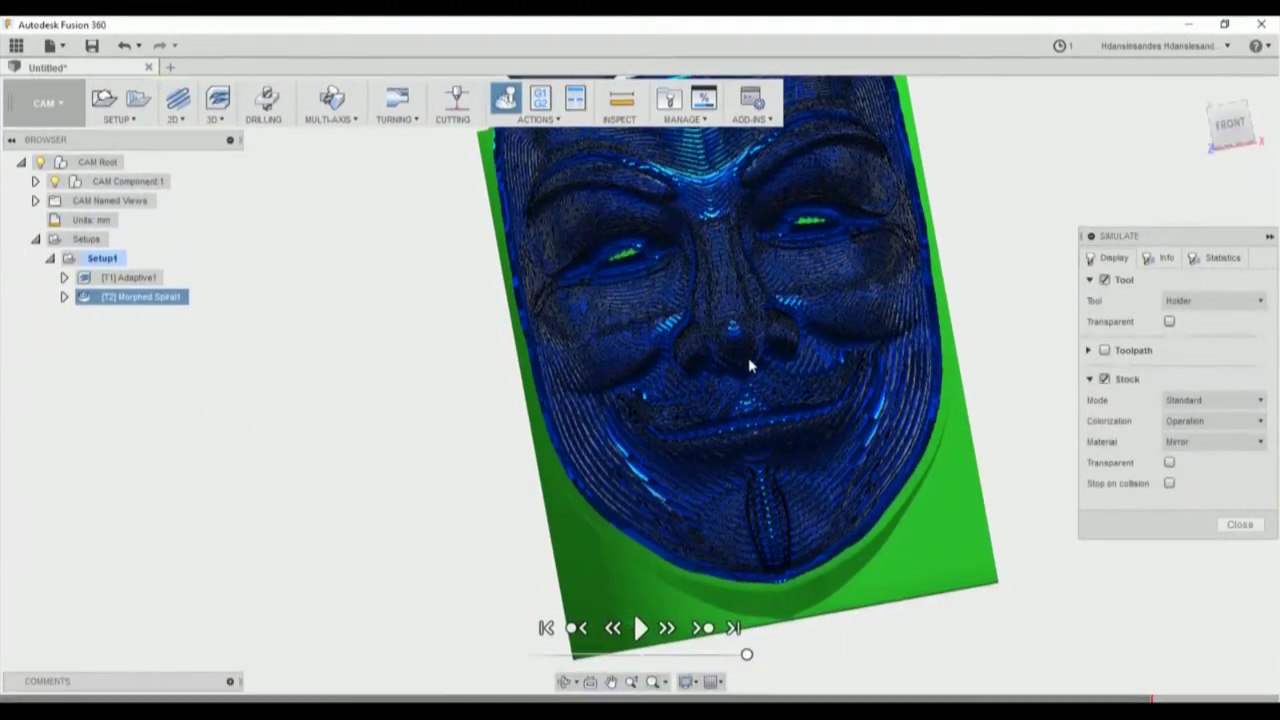
pyautogui.keyDown('shift'); pyautogui.moveTo(744, 288); pyautogui.dragTo(755, 355, button='middle'); pyautogui.keyUp('shift')
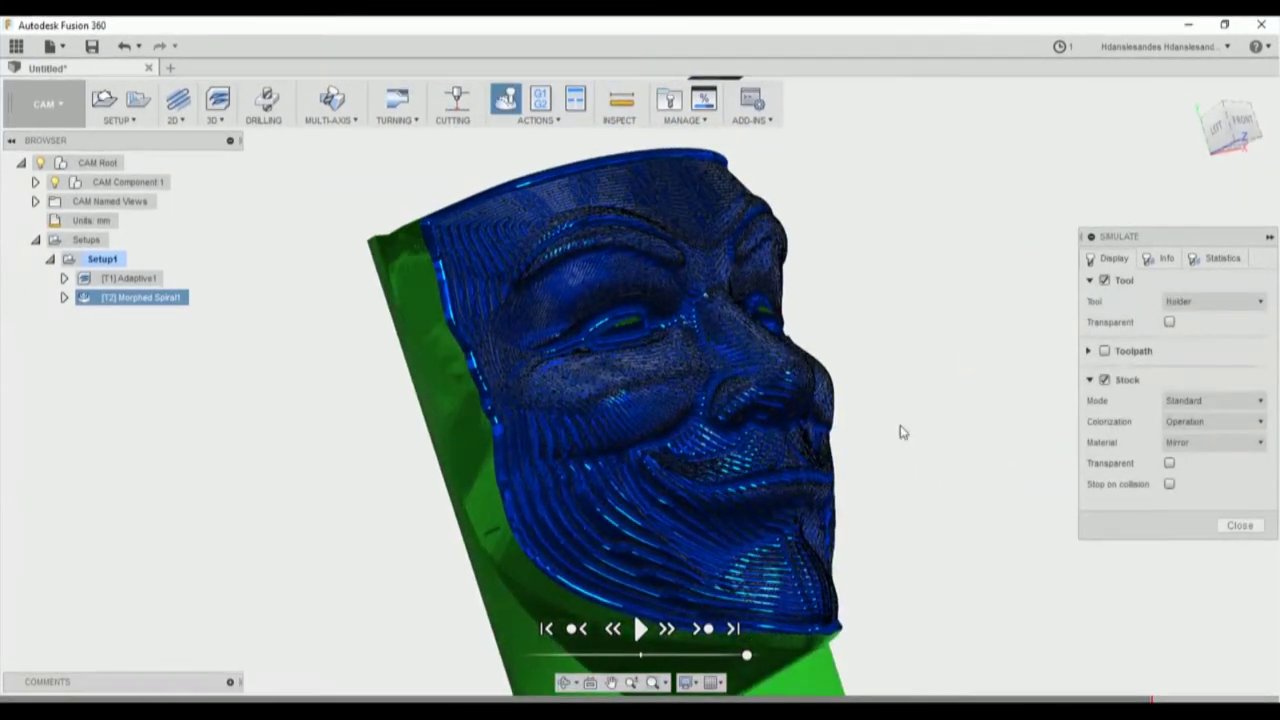
pyautogui.click(1233, 525)
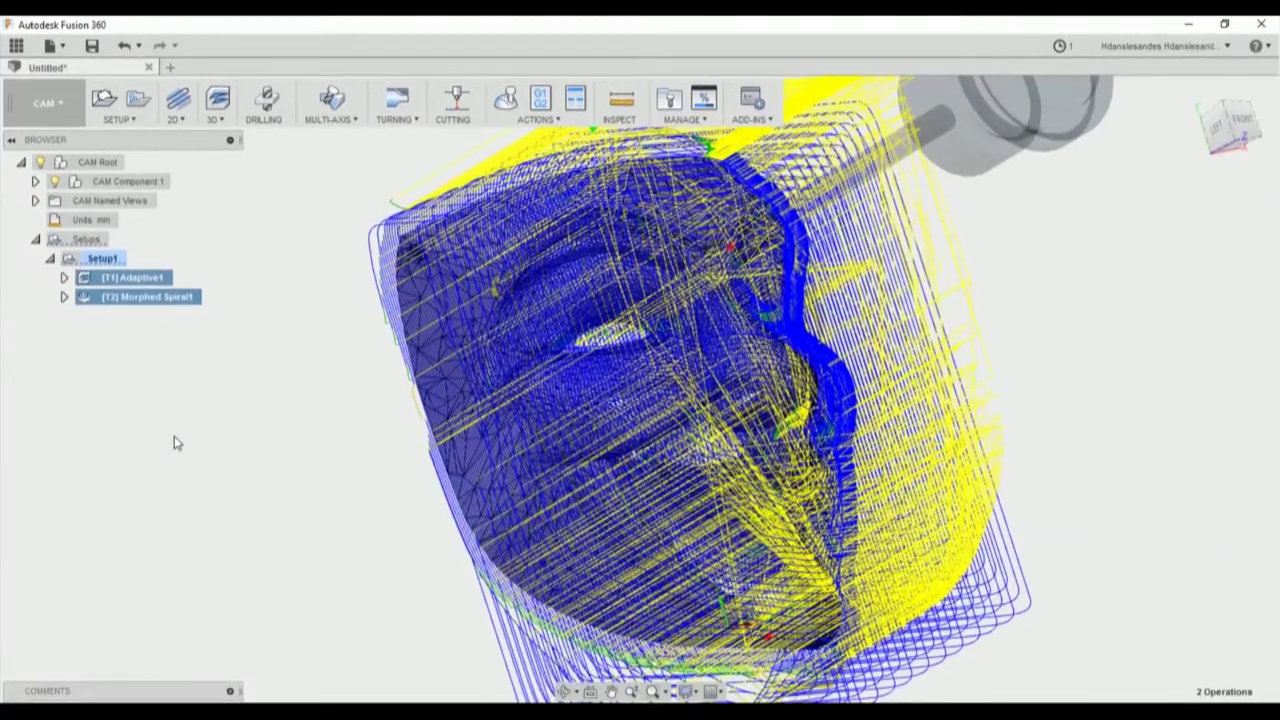
# Select Setup1 and examine where its work origin sits on the stock box around the mask.
pyautogui.keyDown('shift'); pyautogui.moveTo(174, 443); pyautogui.dragTo(292, 432, button='middle'); pyautogui.keyUp('shift')
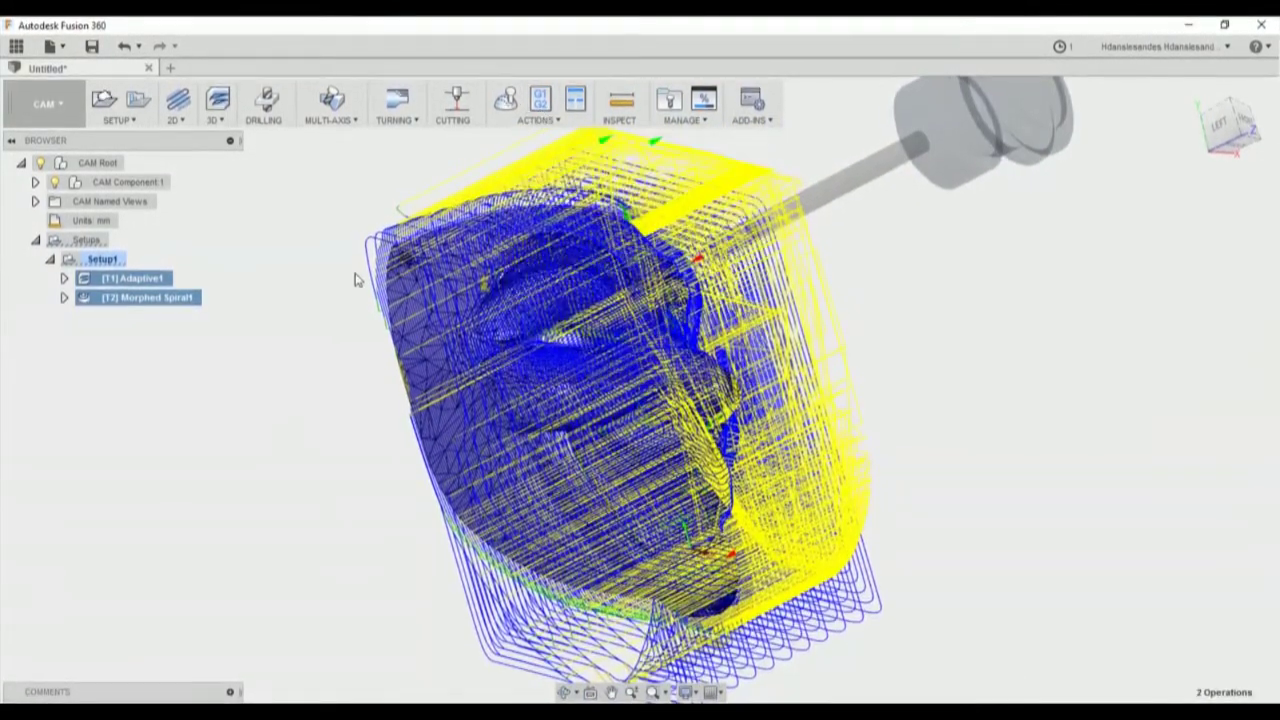
pyautogui.click(314, 305)
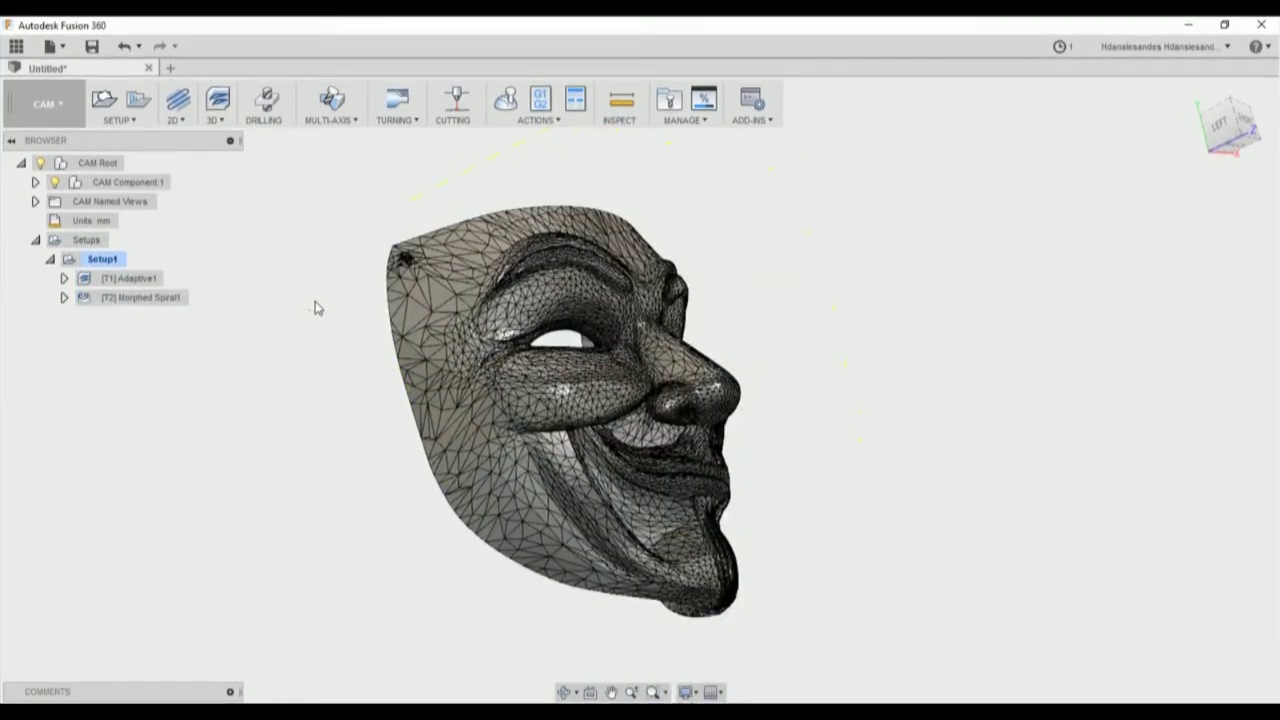
pyautogui.click(102, 259)
pyautogui.scroll(6, 694, 550)
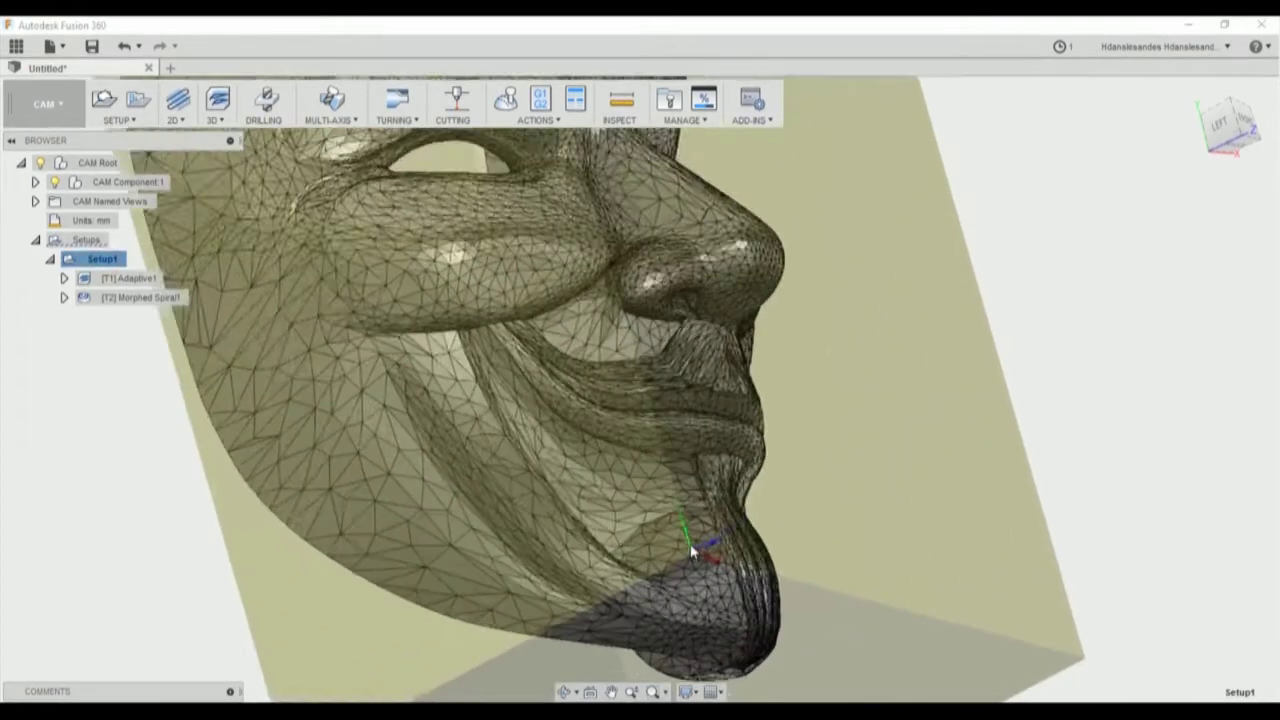
pyautogui.scroll(-6, 695, 560)
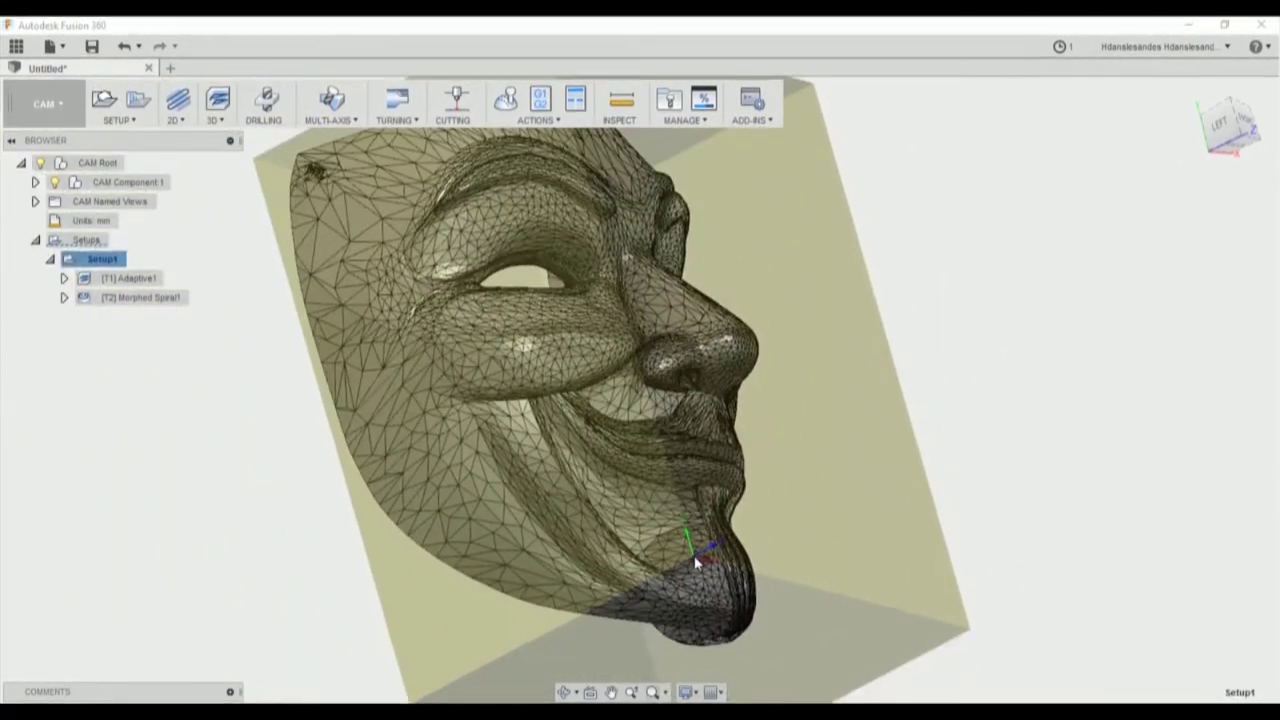
pyautogui.scroll(-4, 850, 523)
pyautogui.keyDown('shift'); pyautogui.moveTo(858, 537); pyautogui.dragTo(806, 518, button='middle'); pyautogui.keyUp('shift')
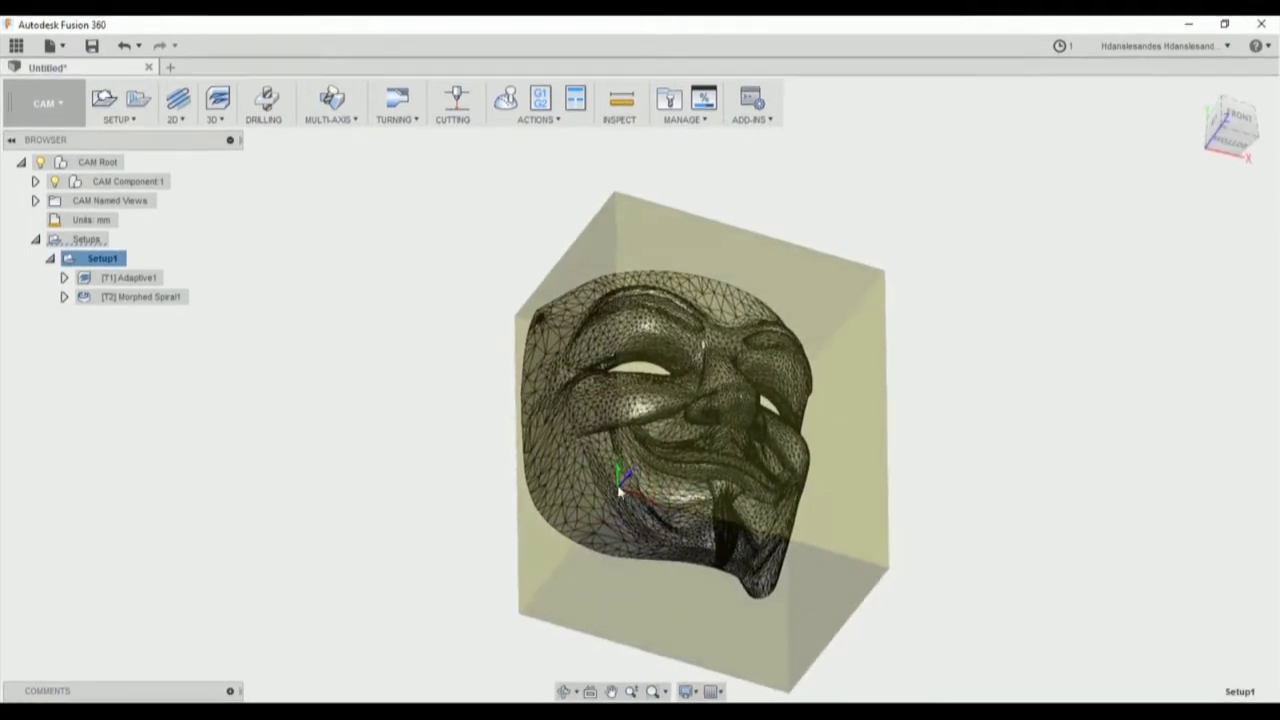
pyautogui.scroll(3, 619, 488)
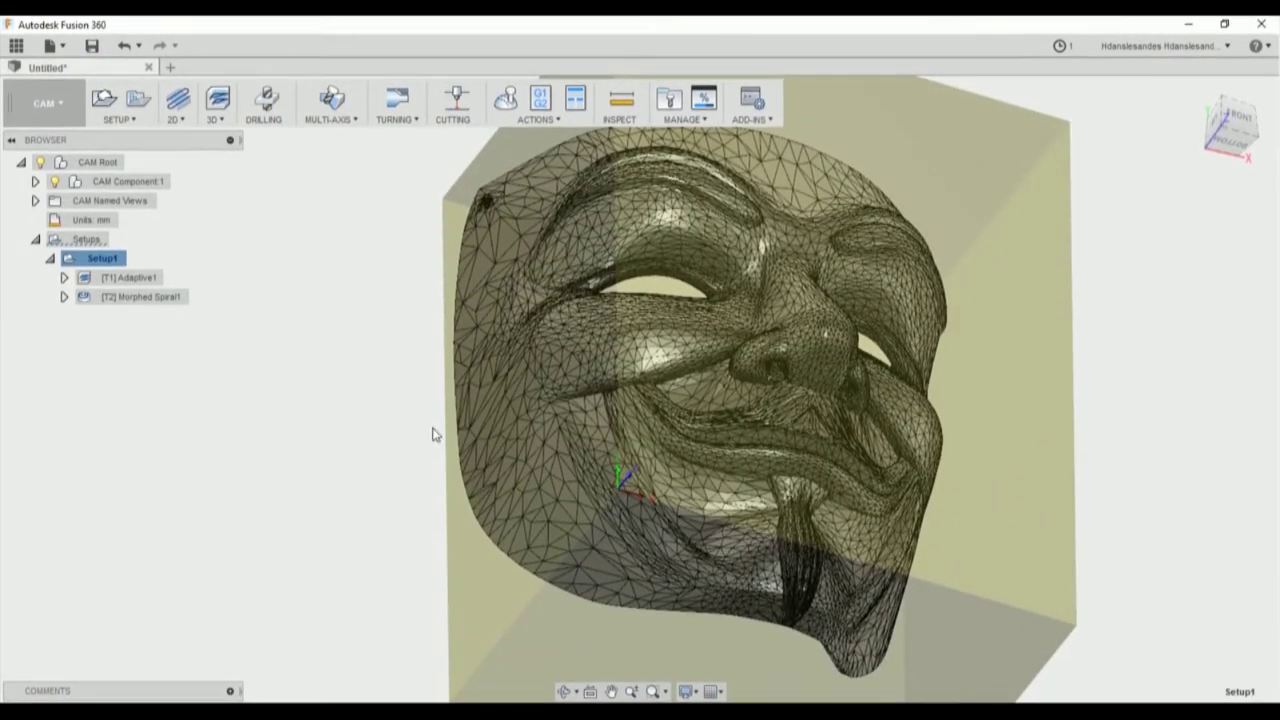
# Display the adaptive toolpath and the morphed spiral toolpath in turn and examine each relative to the work origin.
pyautogui.click(128, 277)
pyautogui.keyDown('shift'); pyautogui.moveTo(363, 397); pyautogui.dragTo(640, 290, button='middle'); pyautogui.keyUp('shift')
pyautogui.scroll(5, 1038, 257)
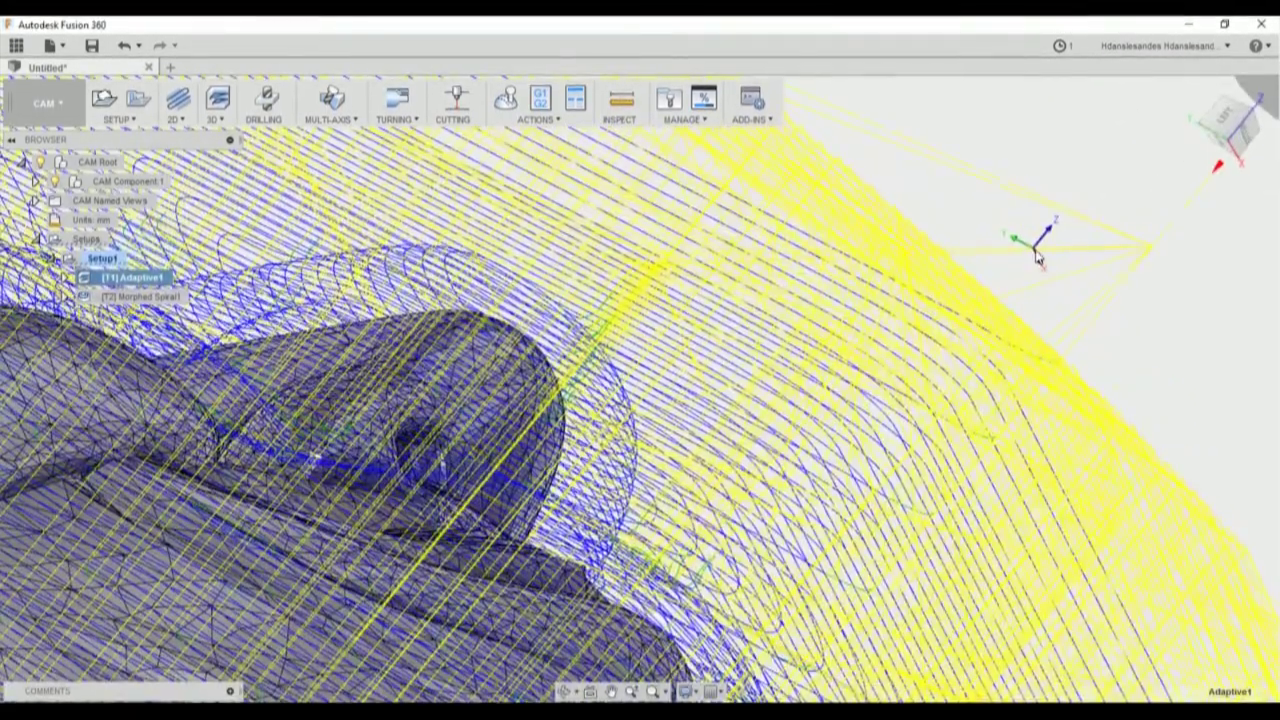
pyautogui.scroll(-5, 1036, 257)
pyautogui.click(143, 297)
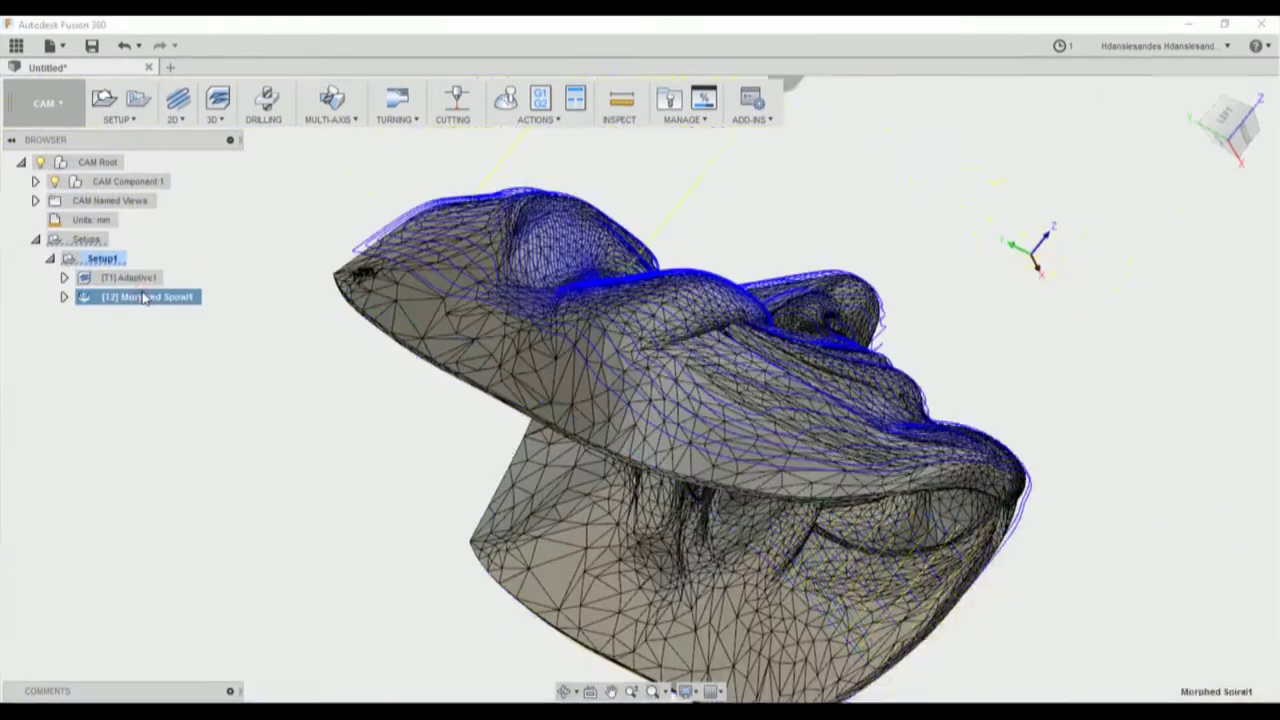
pyautogui.keyDown('shift'); pyautogui.moveTo(757, 208); pyautogui.dragTo(785, 200, button='middle'); pyautogui.keyUp('shift')
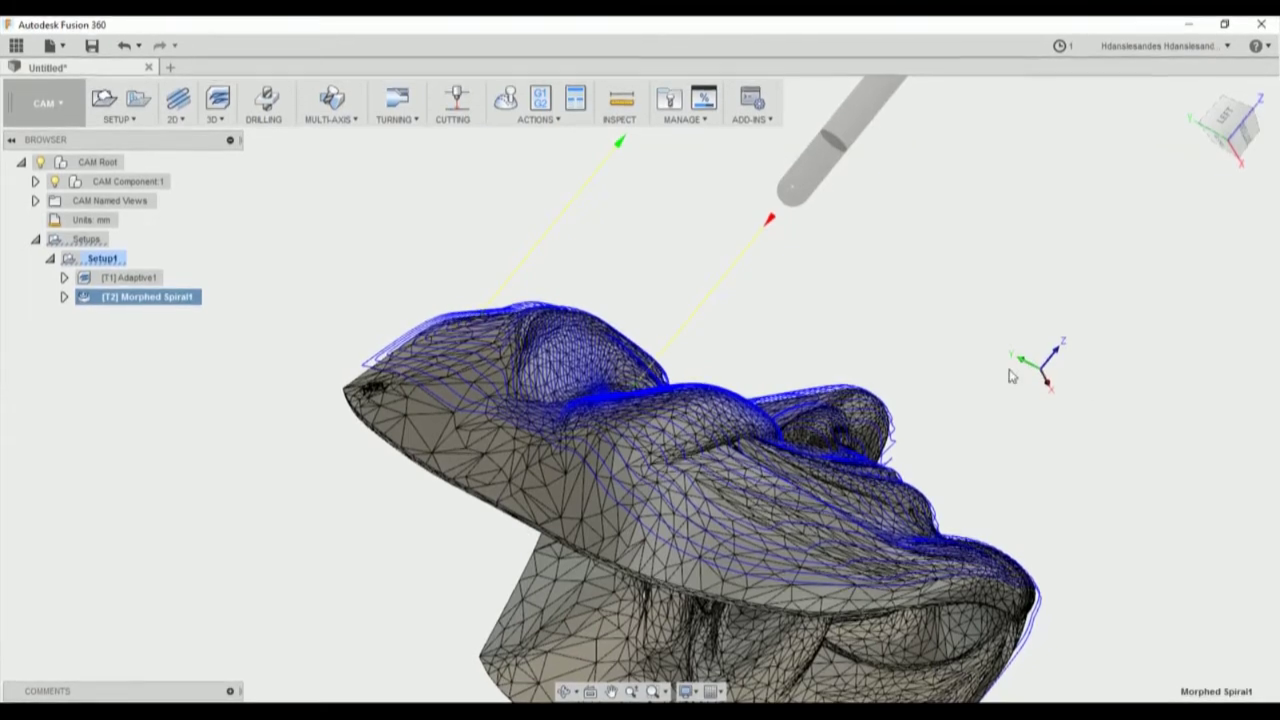
pyautogui.scroll(-4, 980, 335)
pyautogui.keyDown('shift'); pyautogui.moveTo(977, 352); pyautogui.dragTo(686, 509, button='middle'); pyautogui.keyUp('shift')
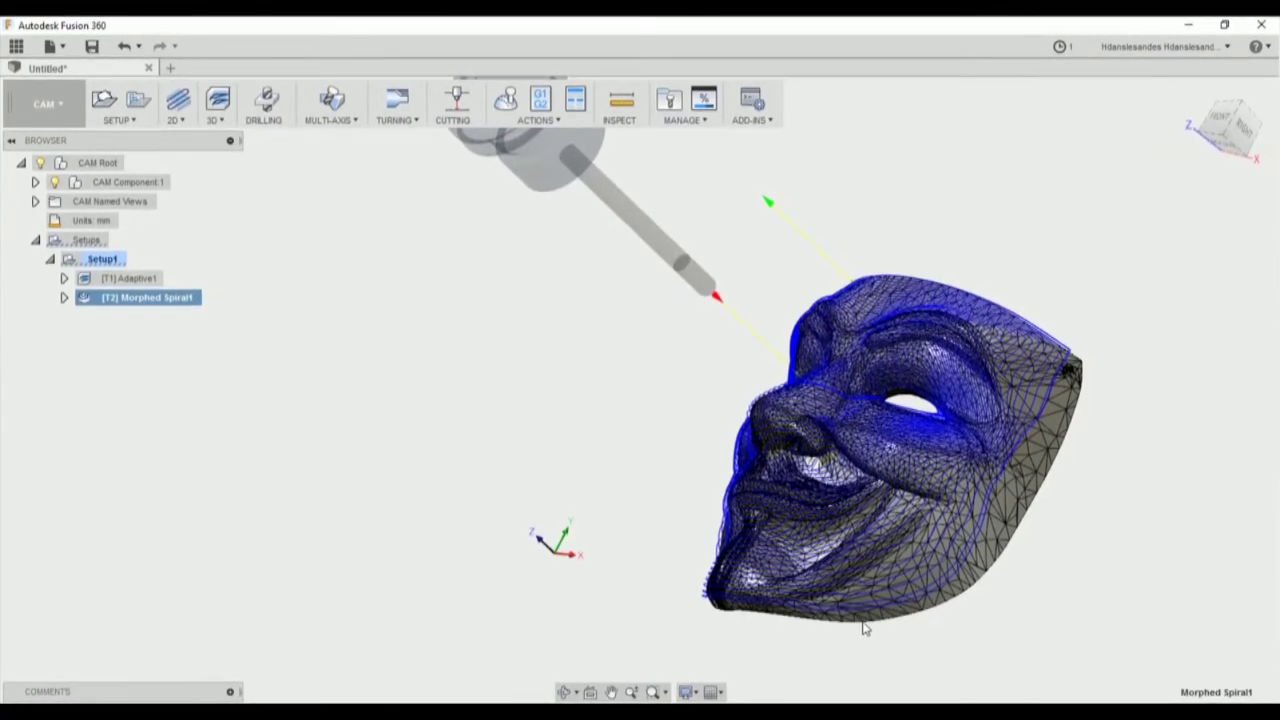
# Edit Setup1 to move the work origin to the stock box's lower back corner at minimum X, Y and Z, and confirm.
pyautogui.click(80, 259)
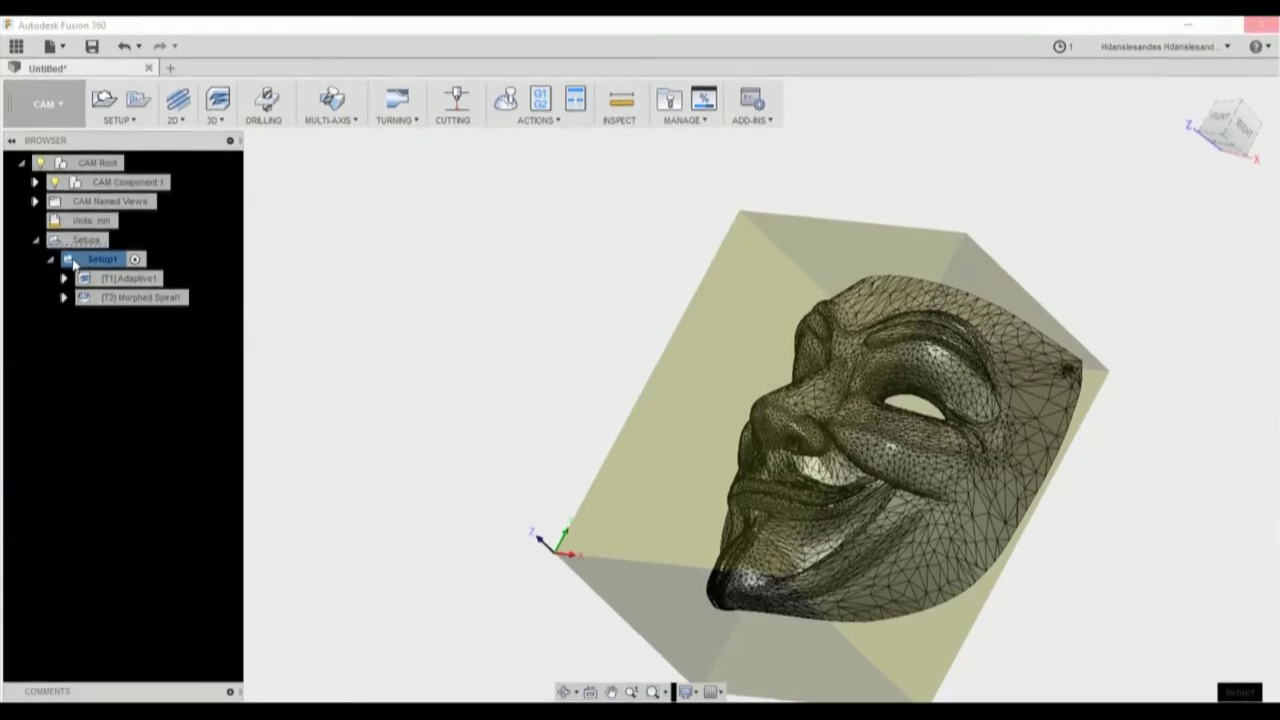
pyautogui.doubleClick(76, 260)
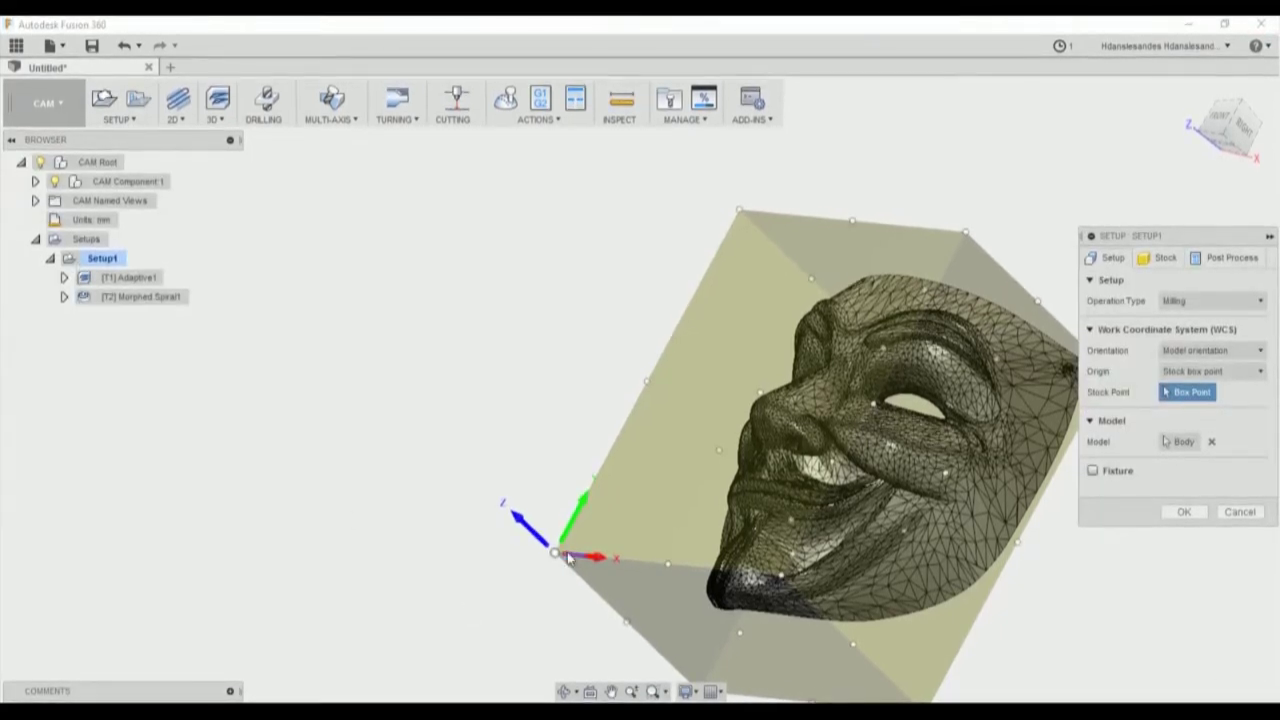
pyautogui.moveTo(580, 601); pyautogui.dragTo(548, 503, button='middle')
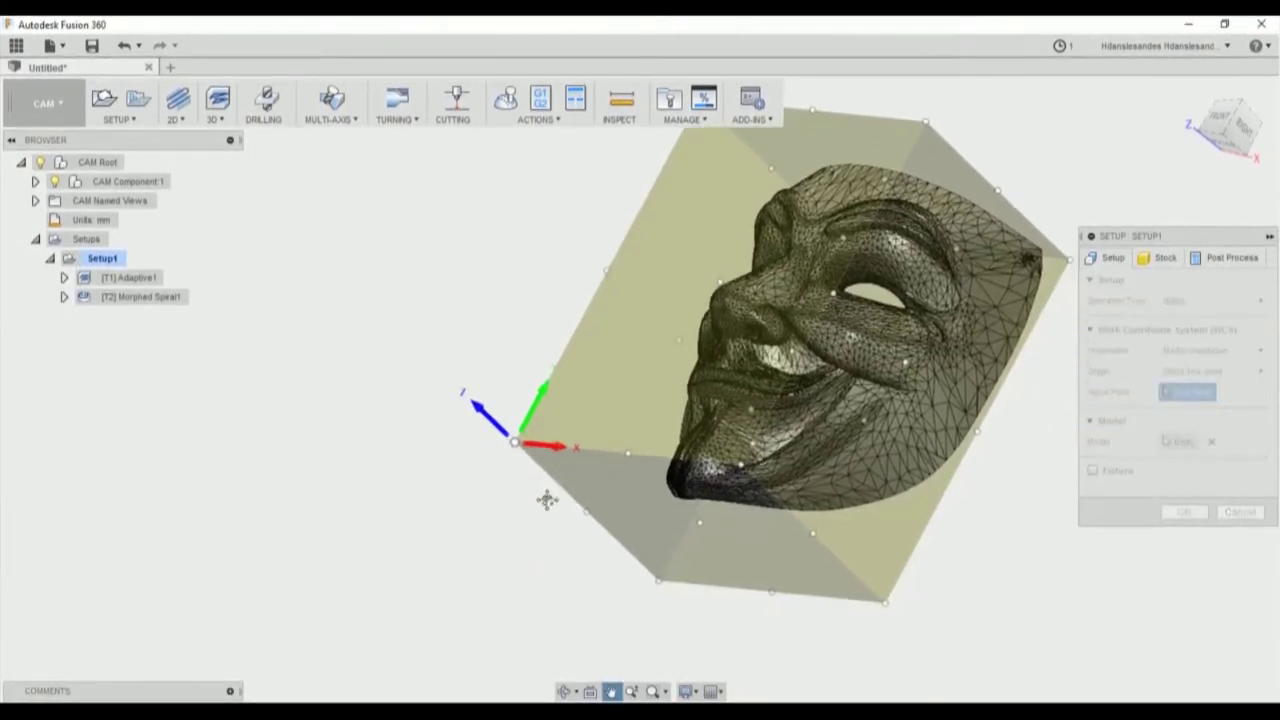
pyautogui.scroll(4, 648, 577)
pyautogui.click(669, 582)
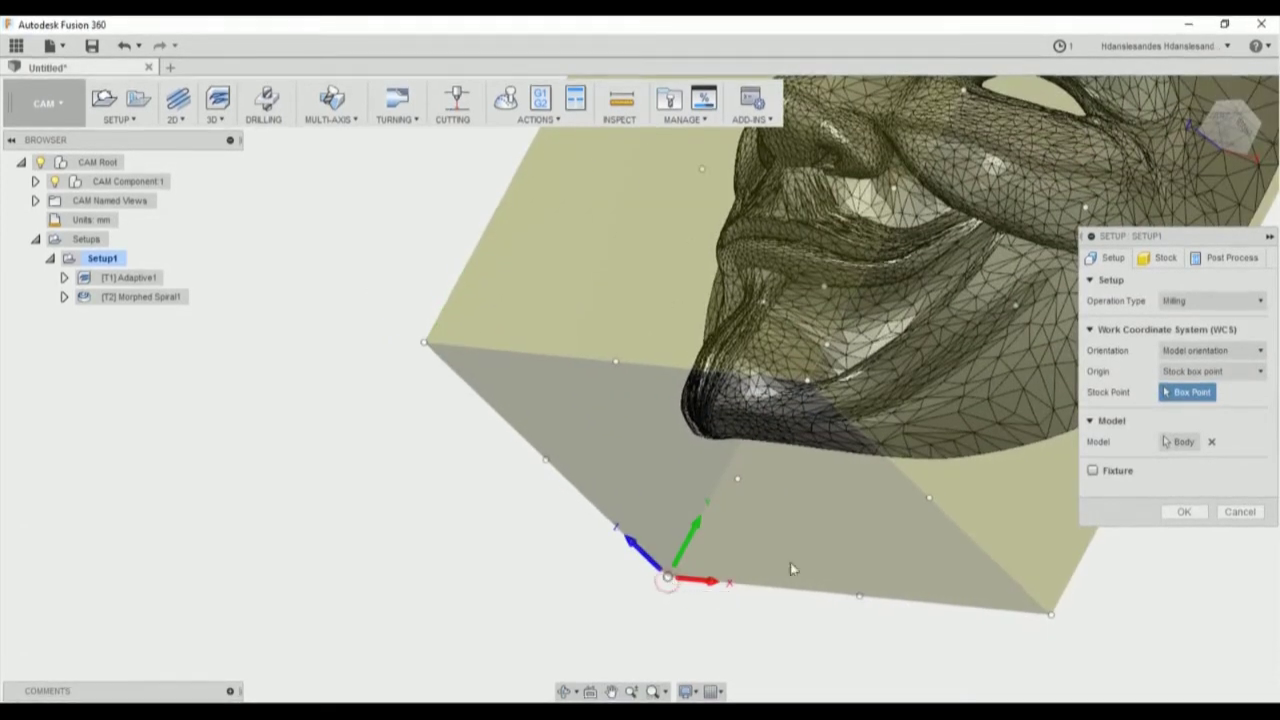
pyautogui.click(1181, 514)
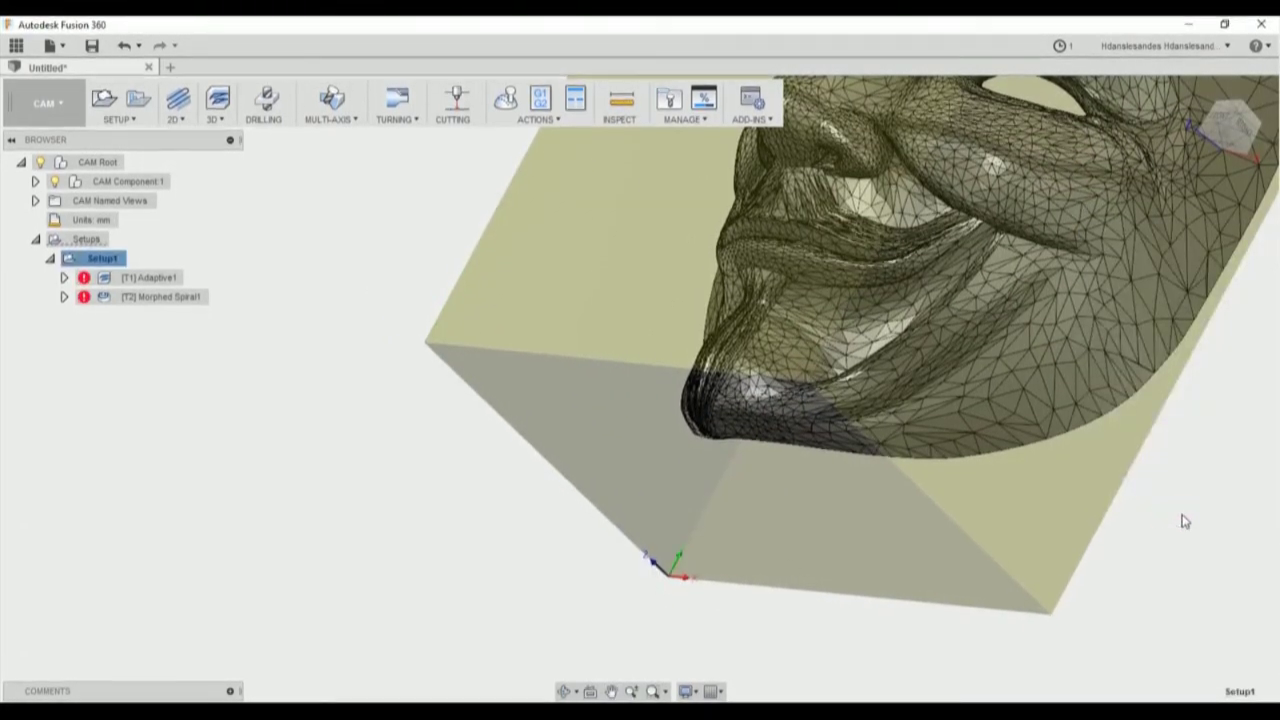
# Regenerate the adaptive and morphed spiral toolpaths together for the changed work origin.
pyautogui.click(134, 281)
pyautogui.keyDown('ctrl'); pyautogui.click(150, 302); pyautogui.keyUp('ctrl')
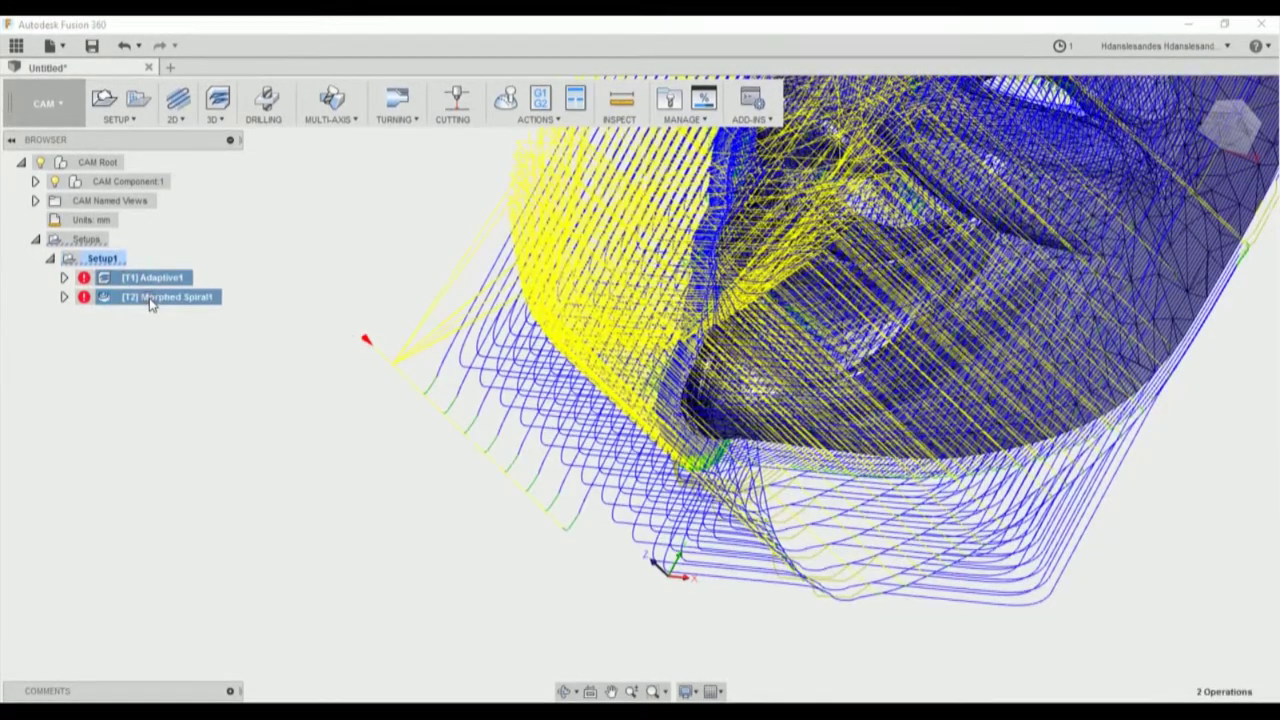
pyautogui.rightClick(148, 302)
pyautogui.click(193, 328)
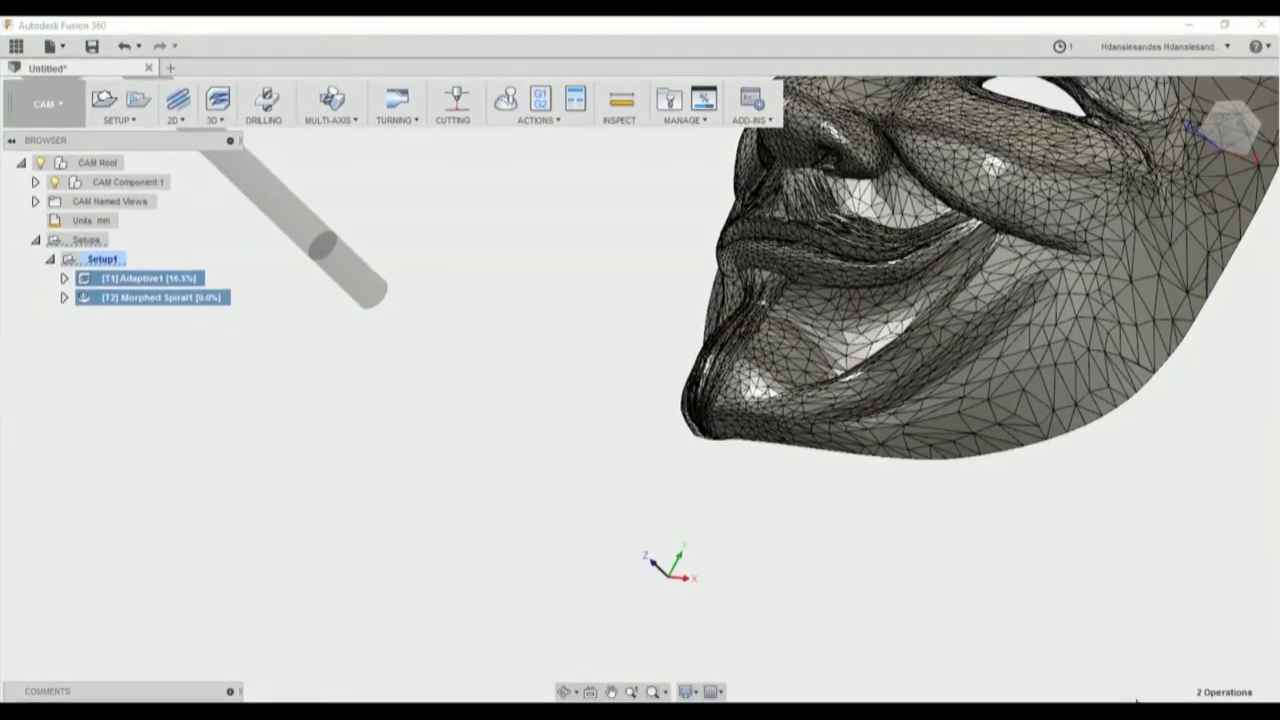
pyautogui.click(1196, 677)
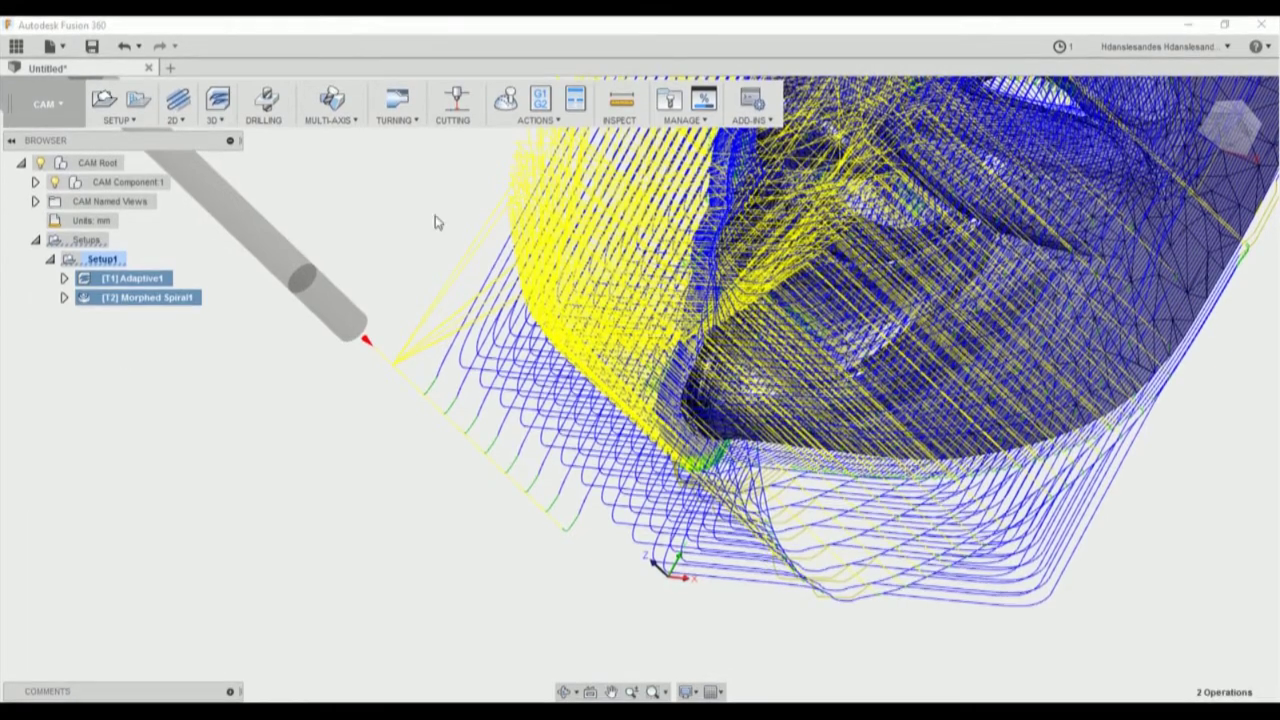
# Set up post processing of both toolpaths with the shopbot(1).cps - ShopBot OpenSBP configuration and name the program "guy fawkes".
pyautogui.click(540, 98)
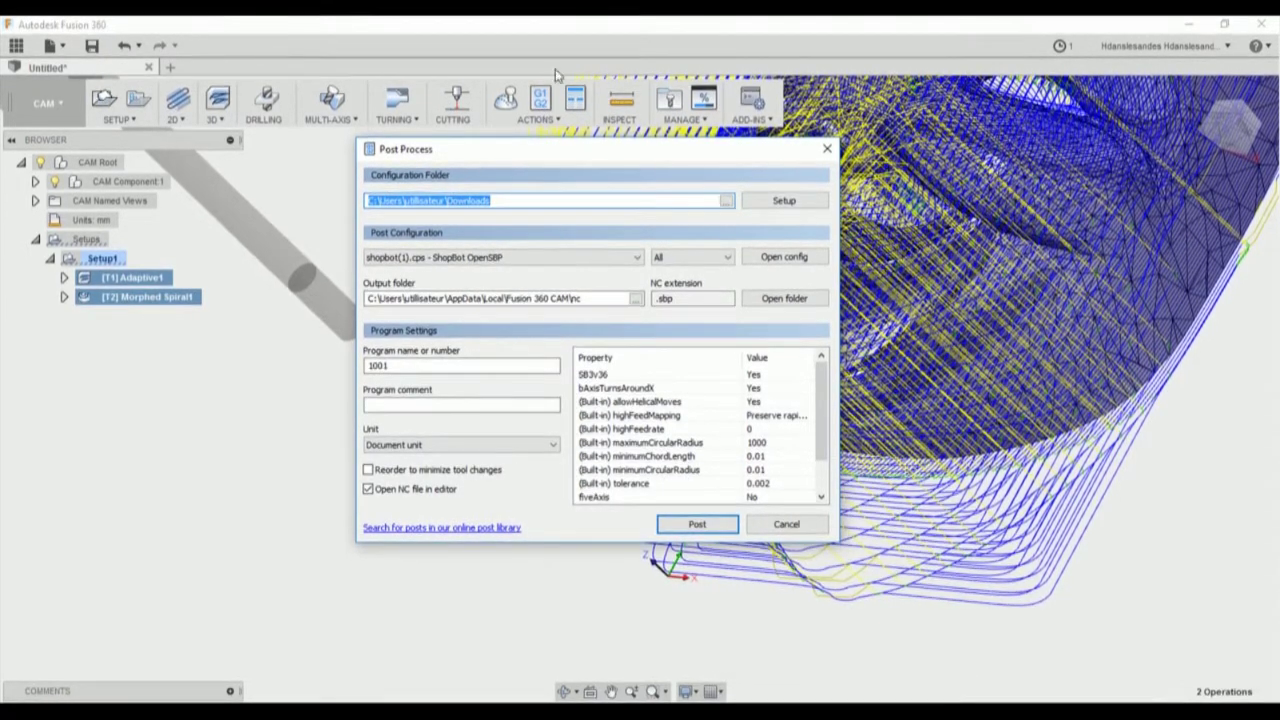
pyautogui.click(636, 260)
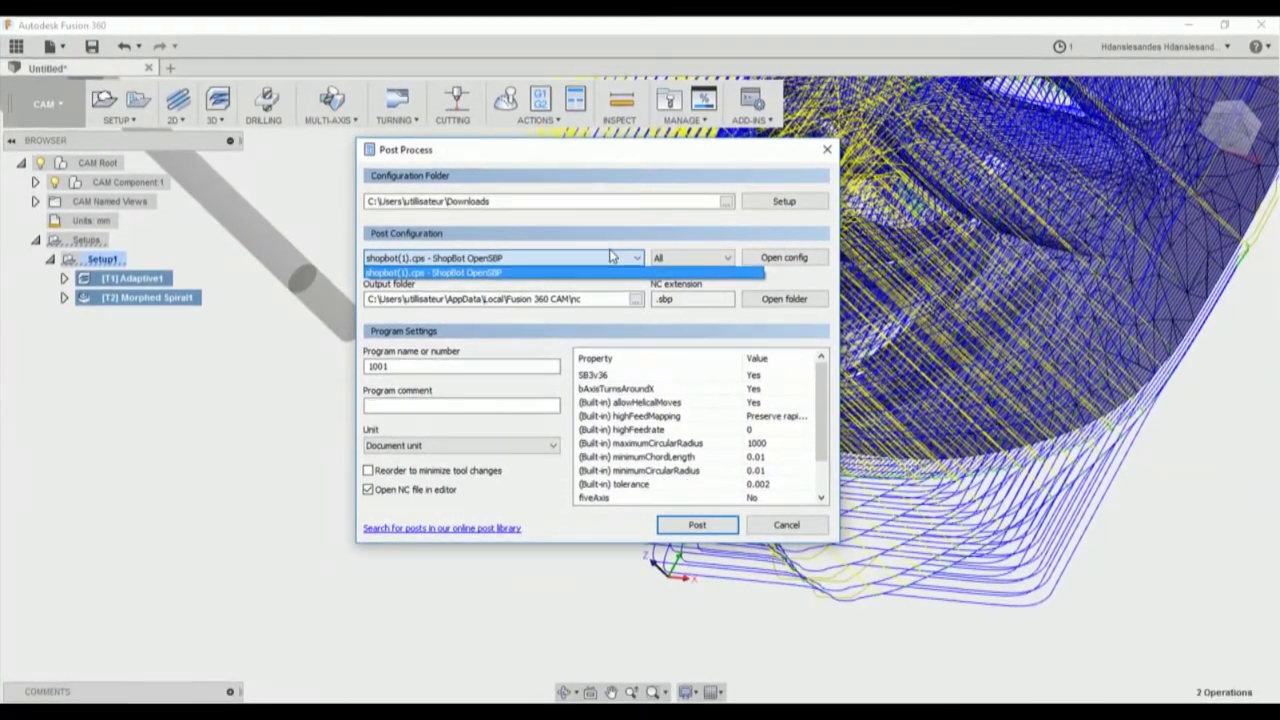
pyautogui.click(620, 259)
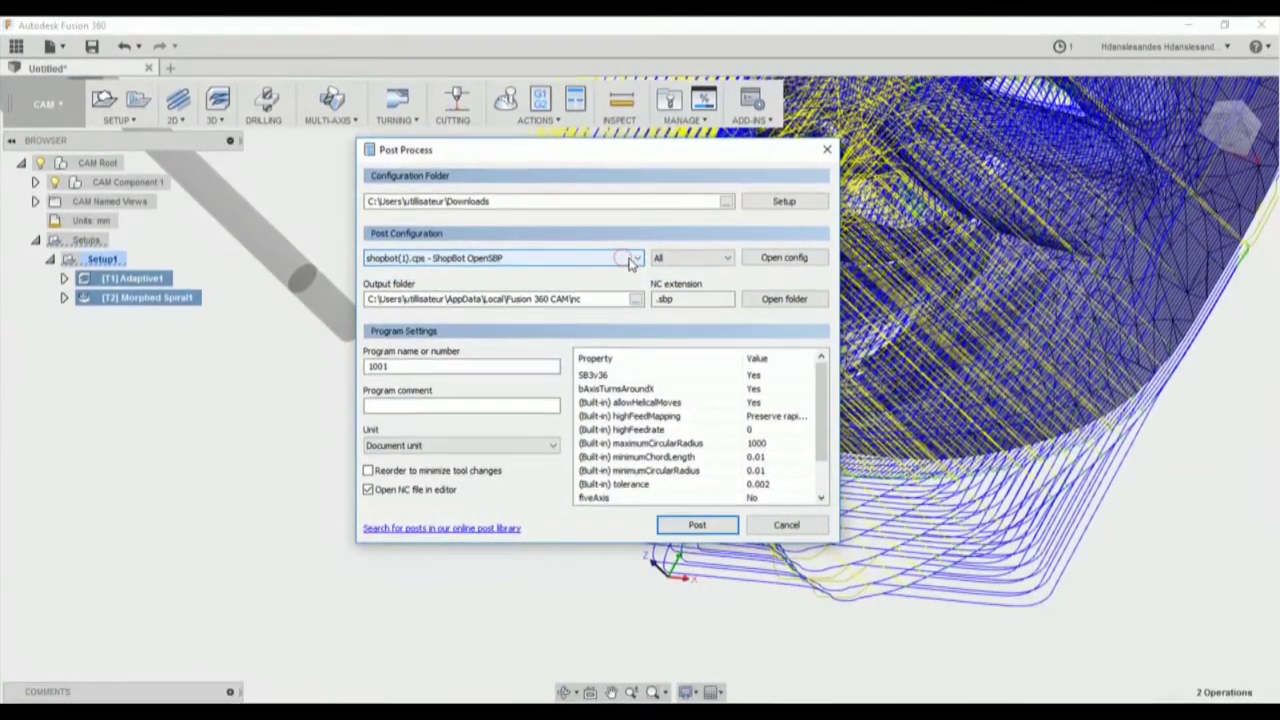
pyautogui.click(630, 259)
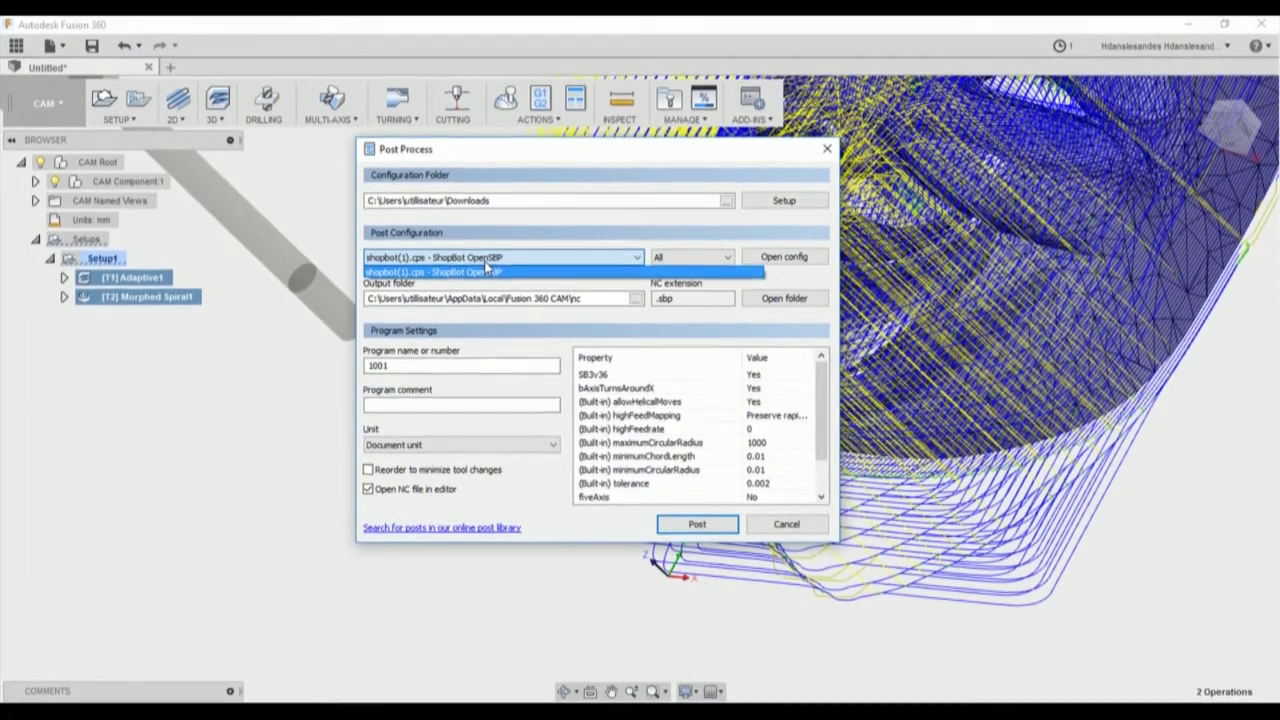
pyautogui.click(476, 367)
pyautogui.doubleClick(474, 366)
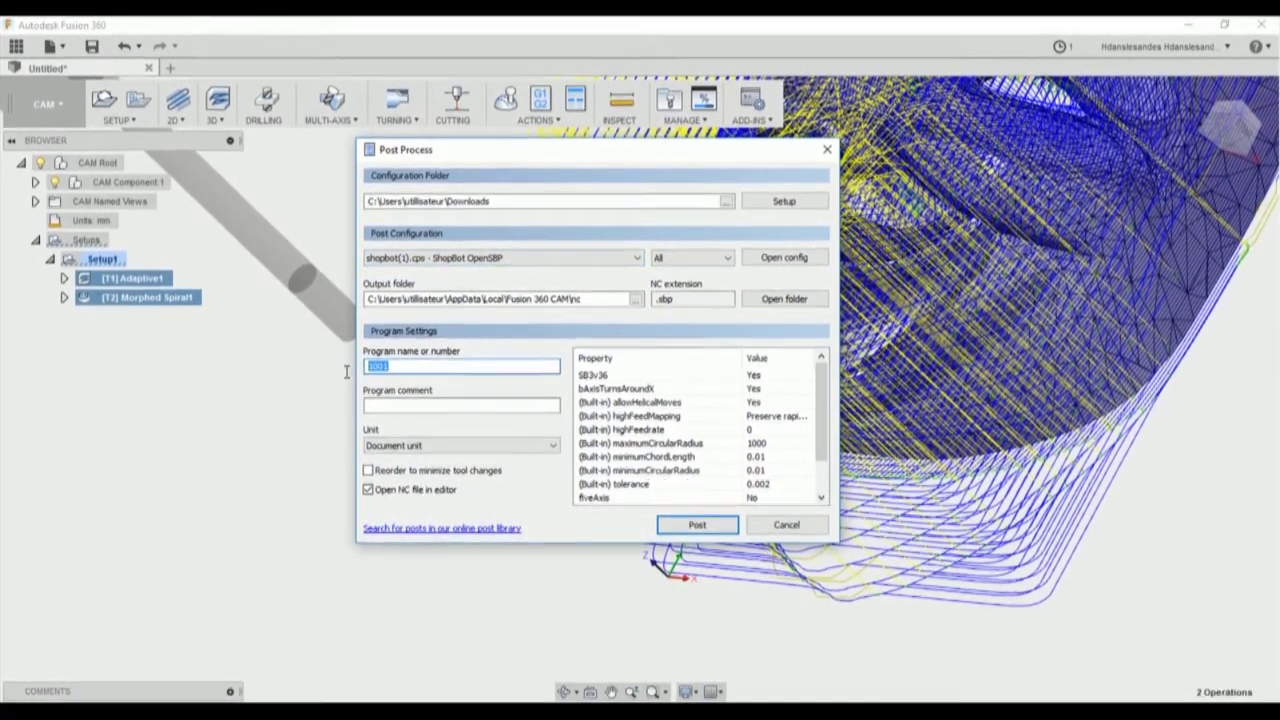
pyautogui.write('guy fawkes')
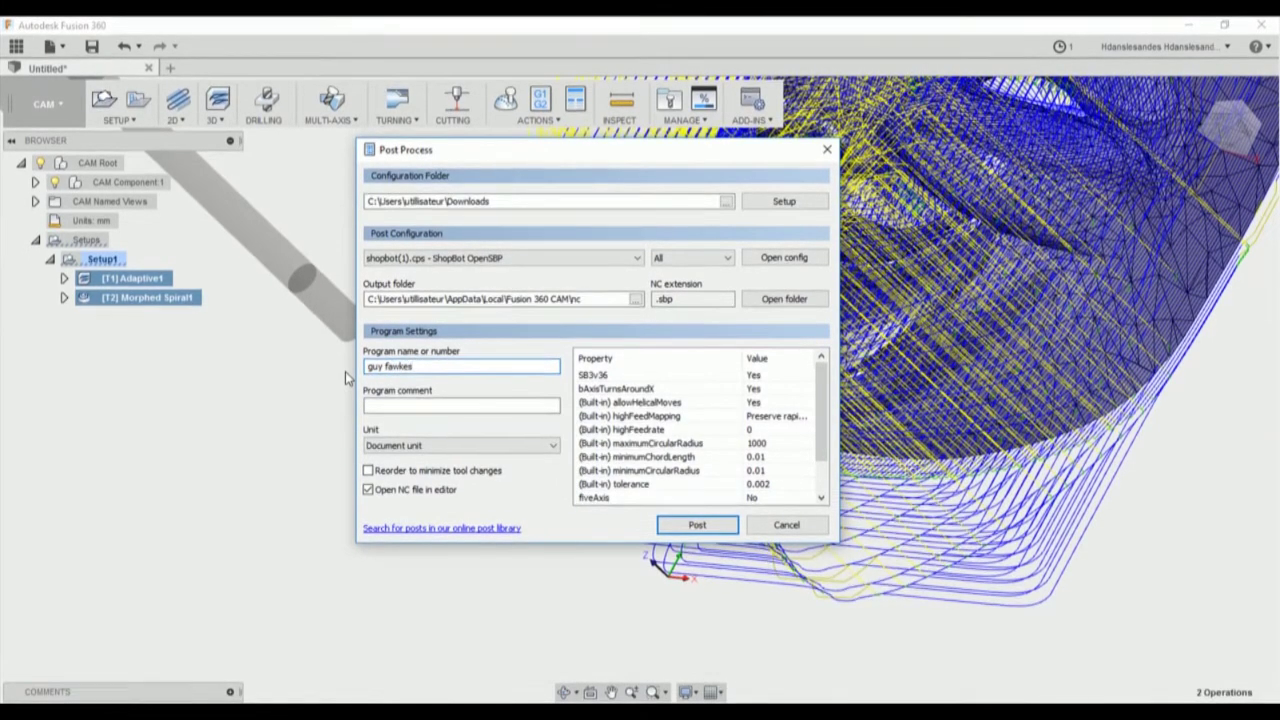
# Post the program and save it as guy fawkes.sbp in the Guy_Fawkes_Mask folder under Downloads.
pyautogui.click(688, 527)
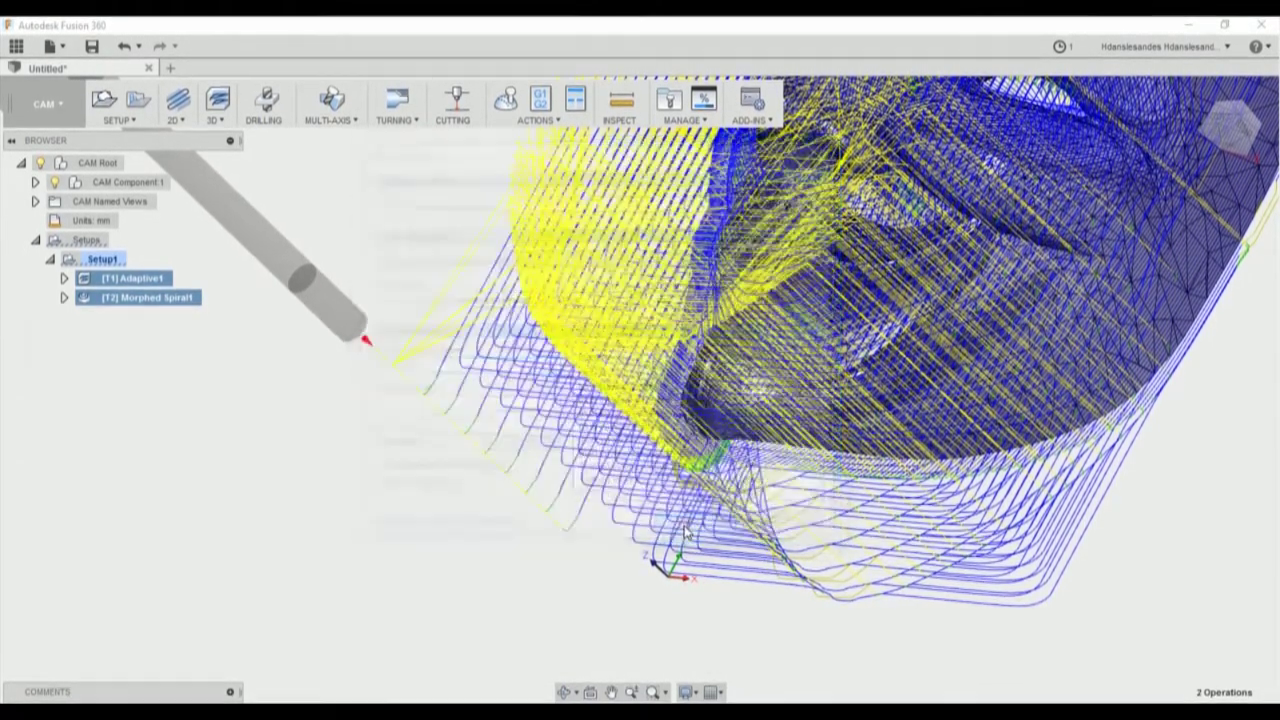
pyautogui.moveTo(128, 211); pyautogui.dragTo(128, 172)
pyautogui.click(85, 216)
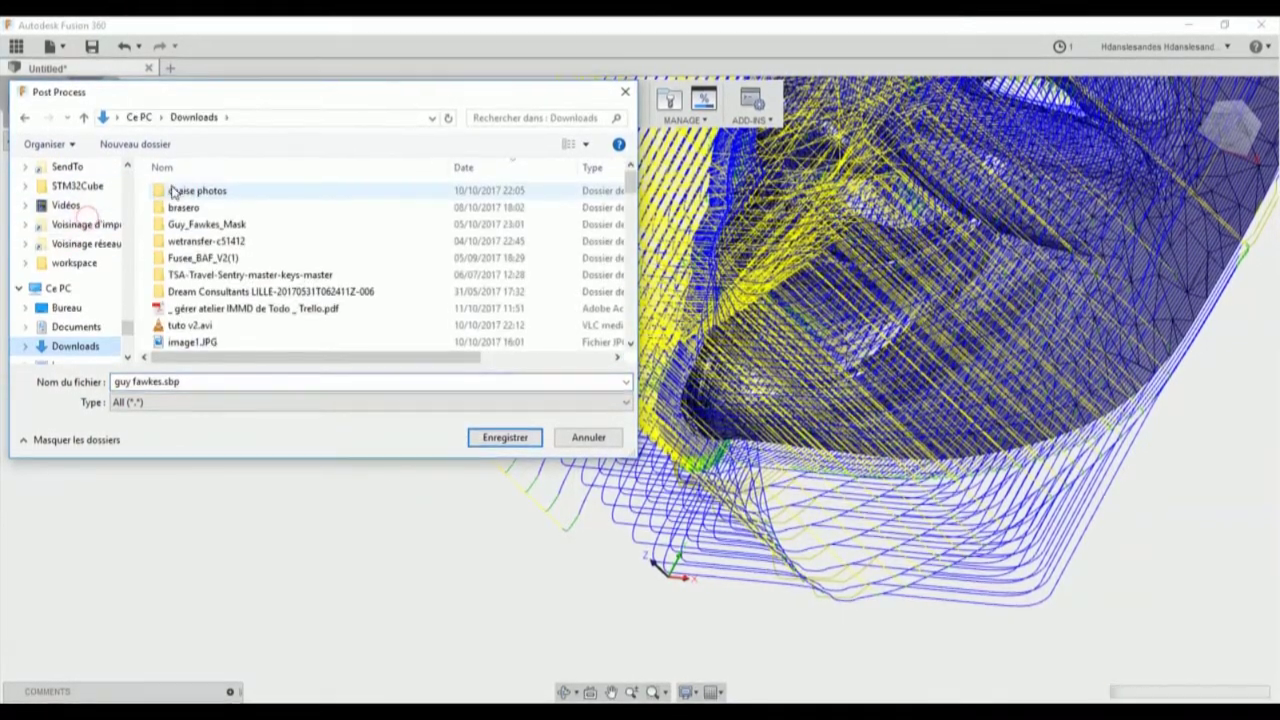
pyautogui.doubleClick(206, 223)
pyautogui.click(233, 382)
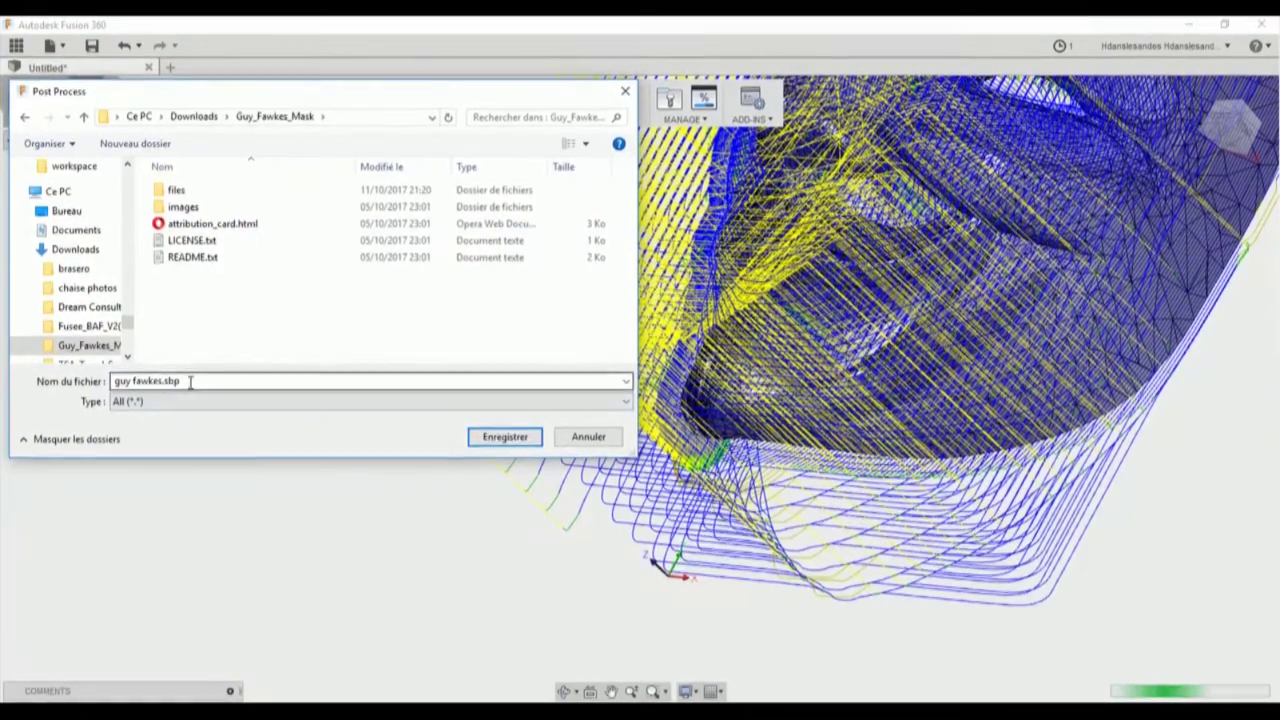
pyautogui.click(497, 440)
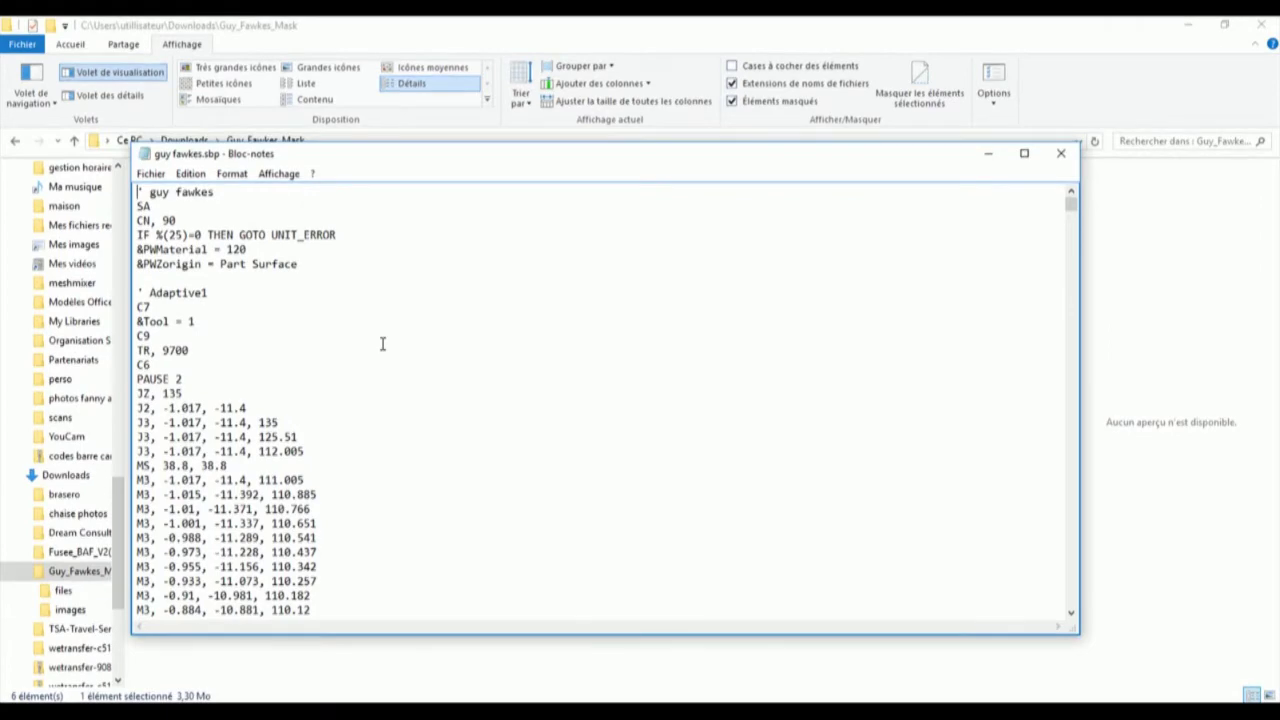
# Examine the machining commands and coordinates of guy fawkes.sbp in Notepad, and close the file.
pyautogui.scroll(-11, 382, 344)
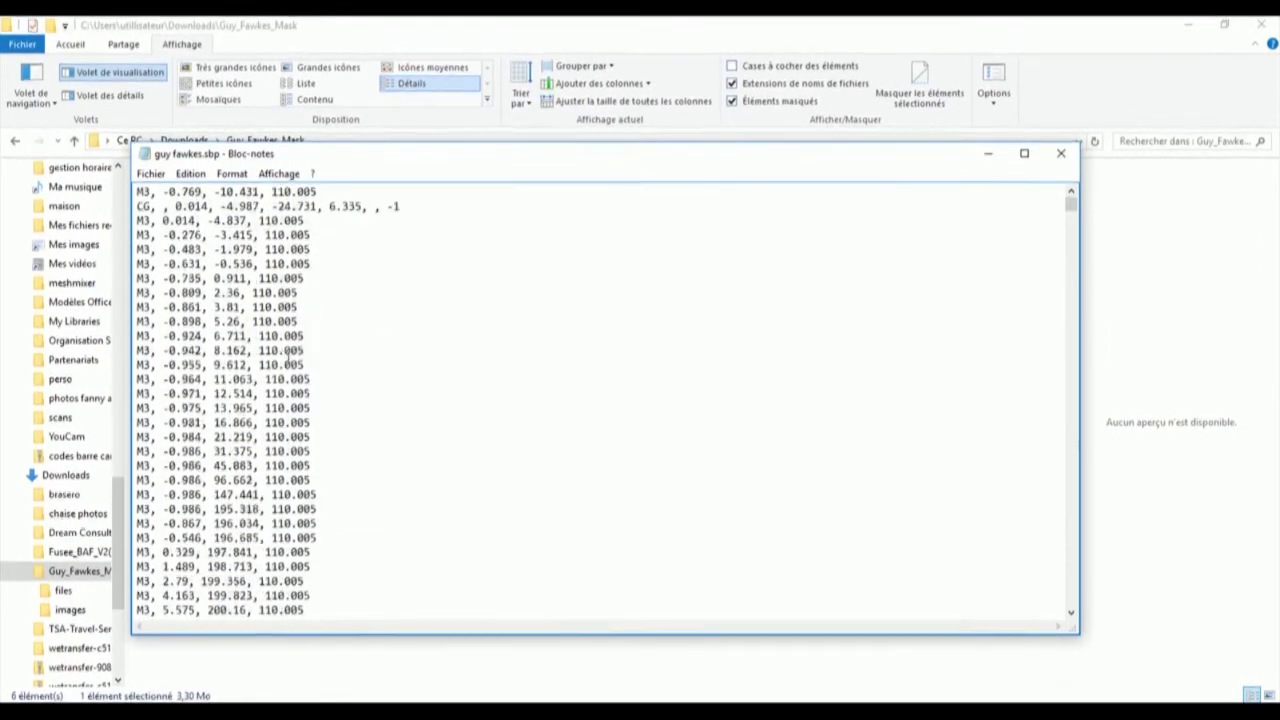
pyautogui.scroll(-20, 288, 358)
pyautogui.scroll(-20, 283, 358)
pyautogui.scroll(-20, 283, 380)
pyautogui.scroll(-20, 261, 428)
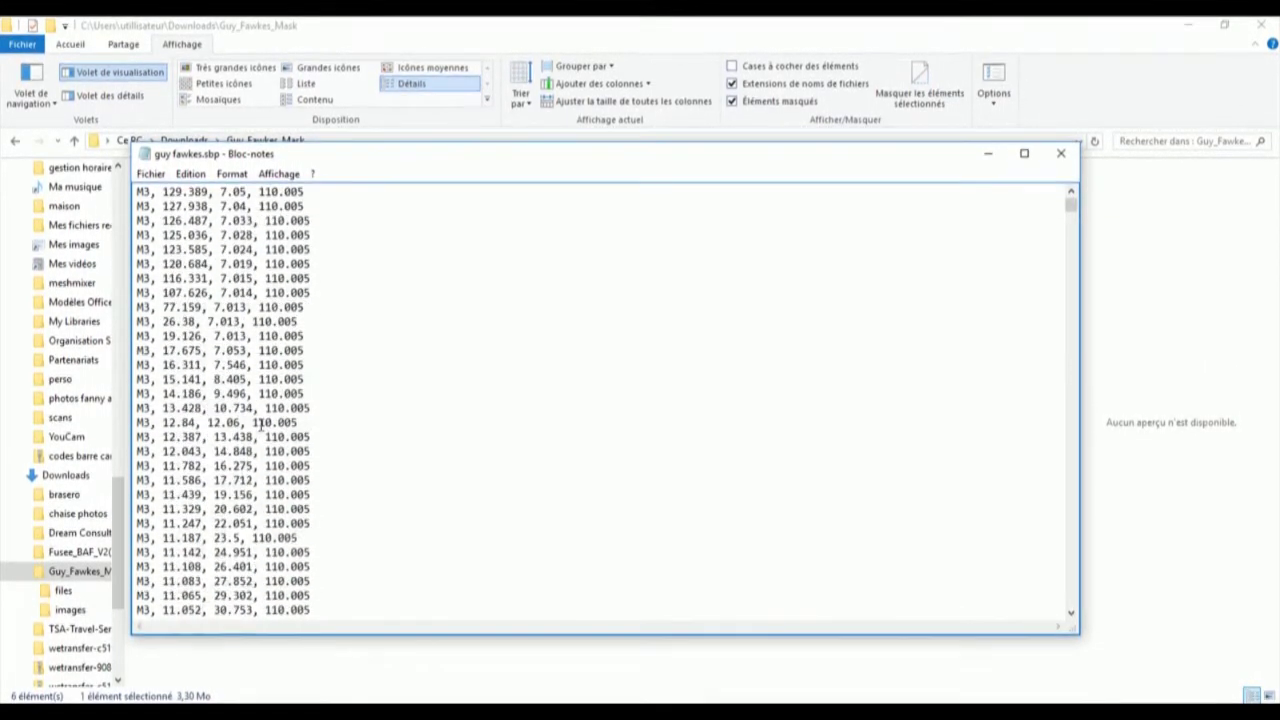
pyautogui.scroll(-8, 261, 424)
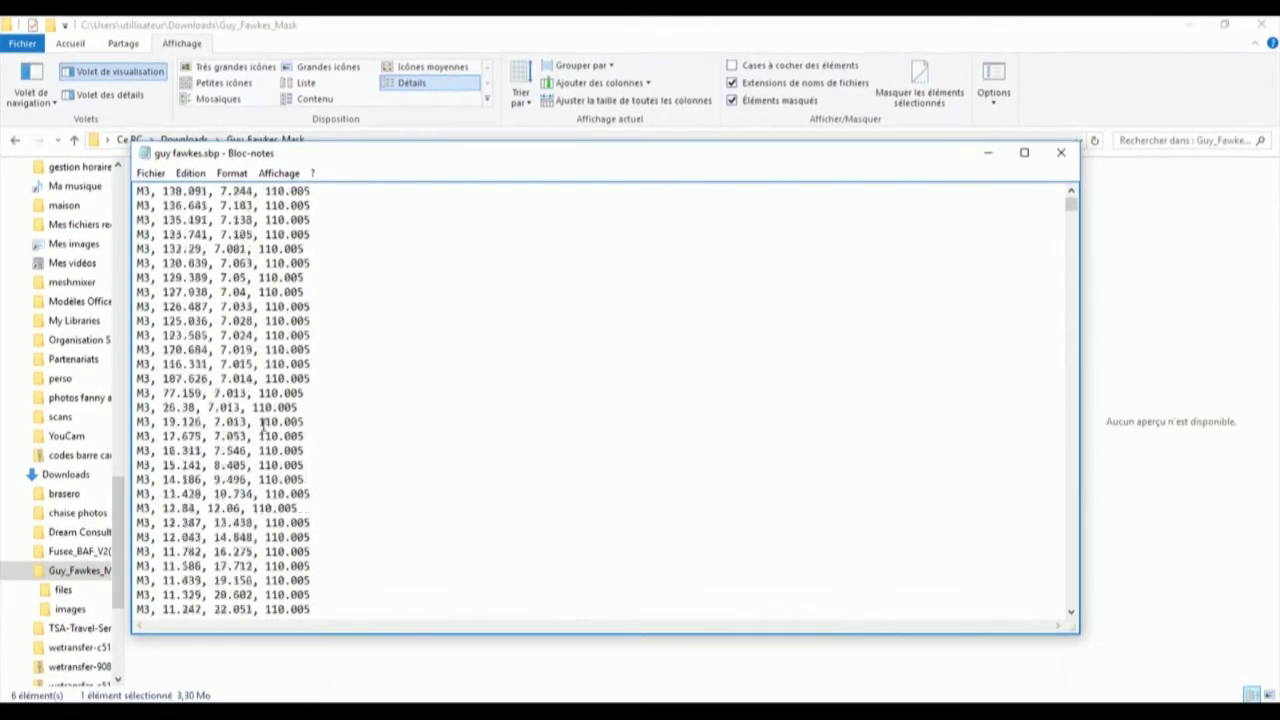
pyautogui.scroll(5, 263, 425)
pyautogui.click(1060, 153)
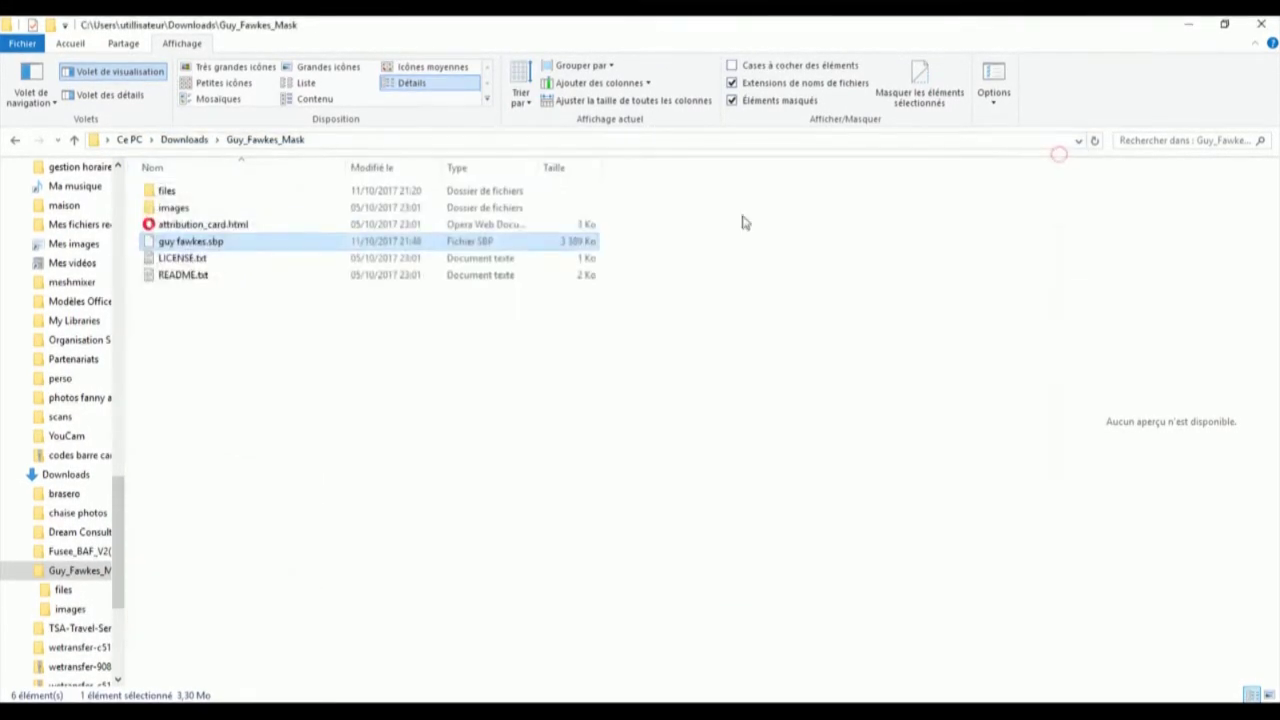